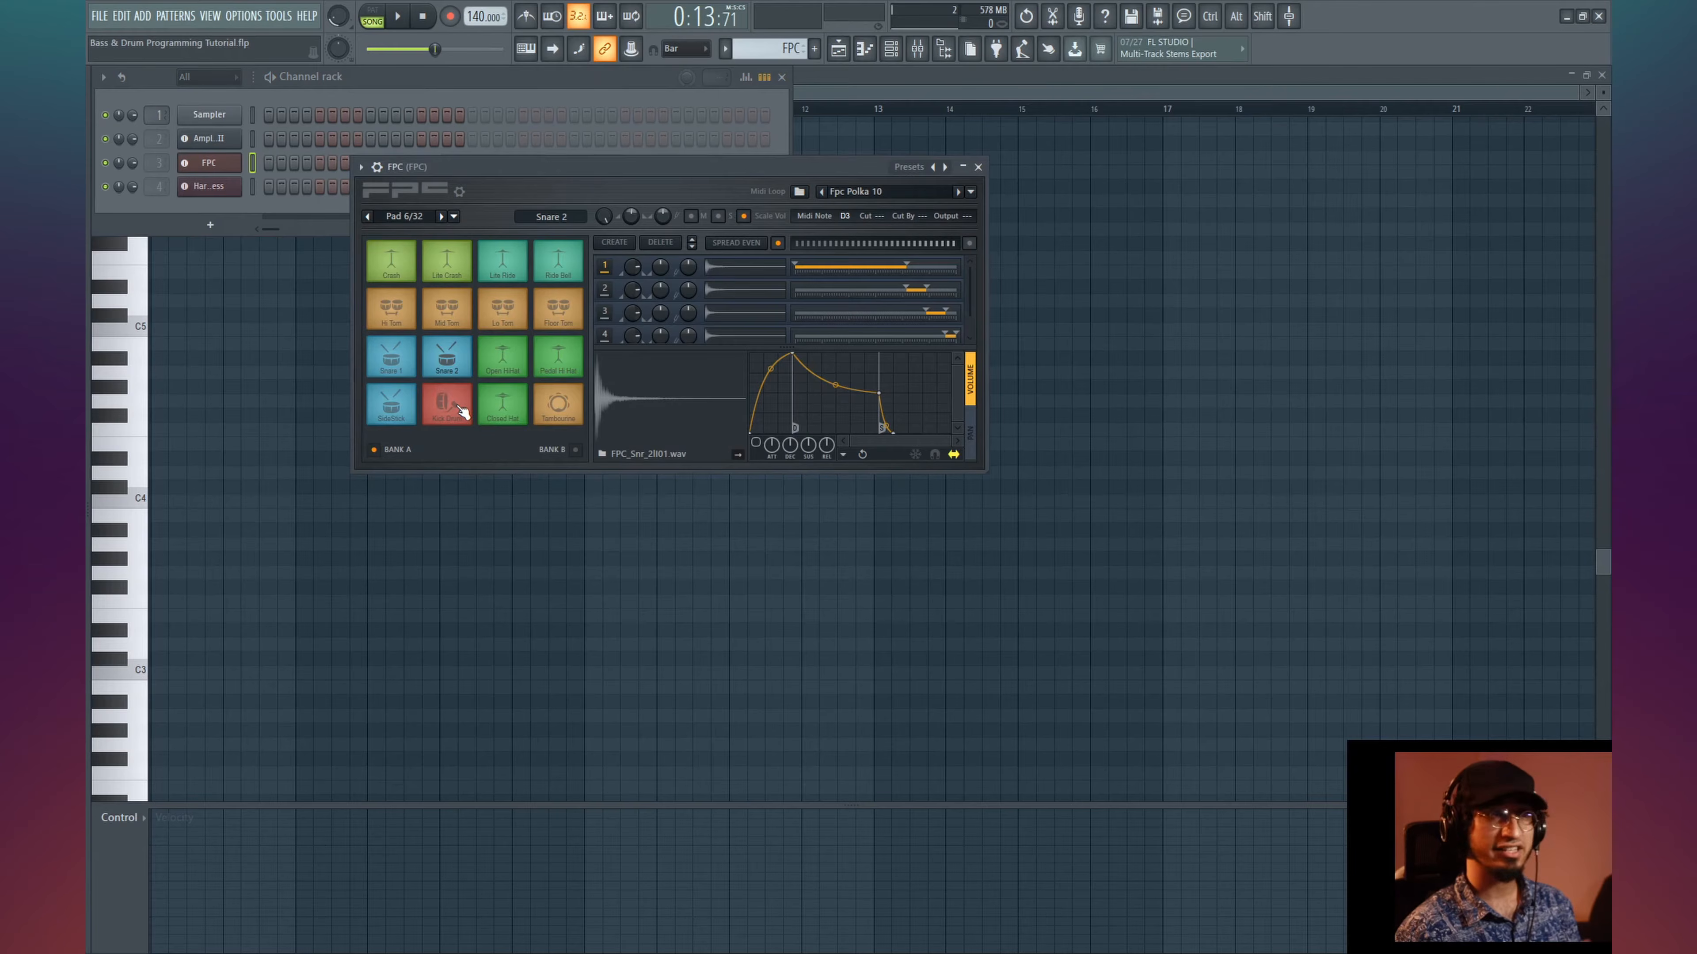
- Audition the kick drum, Snare 2, open hi-hat and pedal hi-hat pads in FPC
left_click(461, 411)
left_click(465, 375)
left_click(465, 376)
left_click(465, 375)
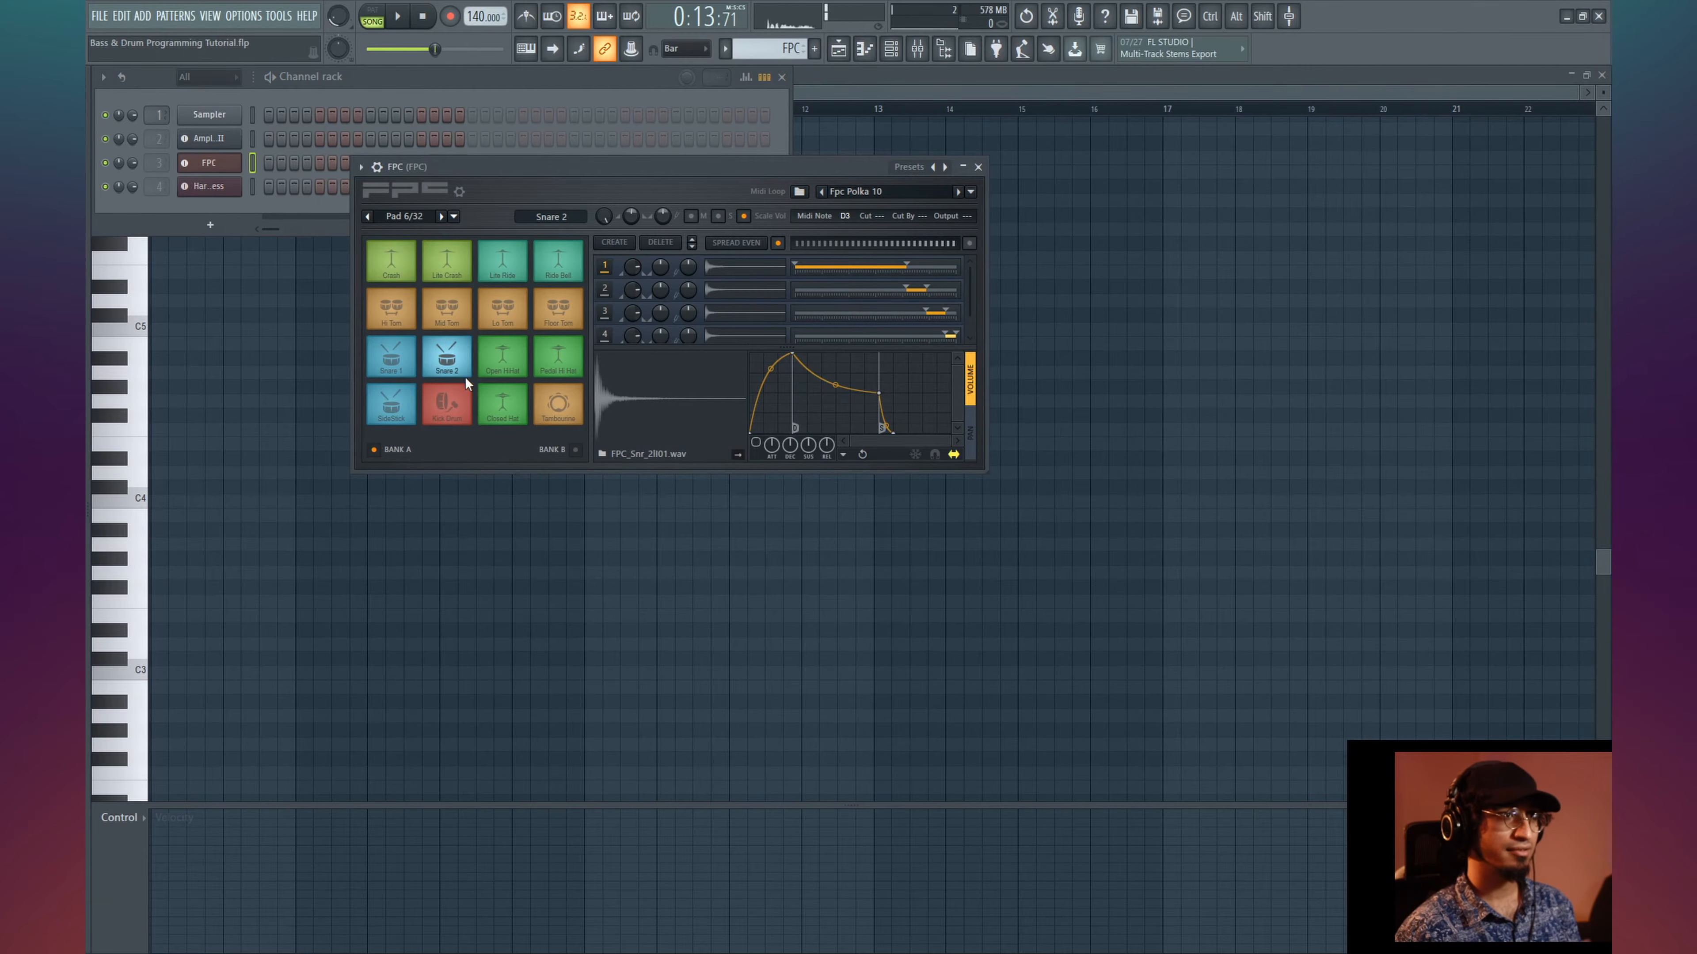
left_click(466, 383)
left_click(502, 367)
left_click(502, 366)
left_click(542, 340)
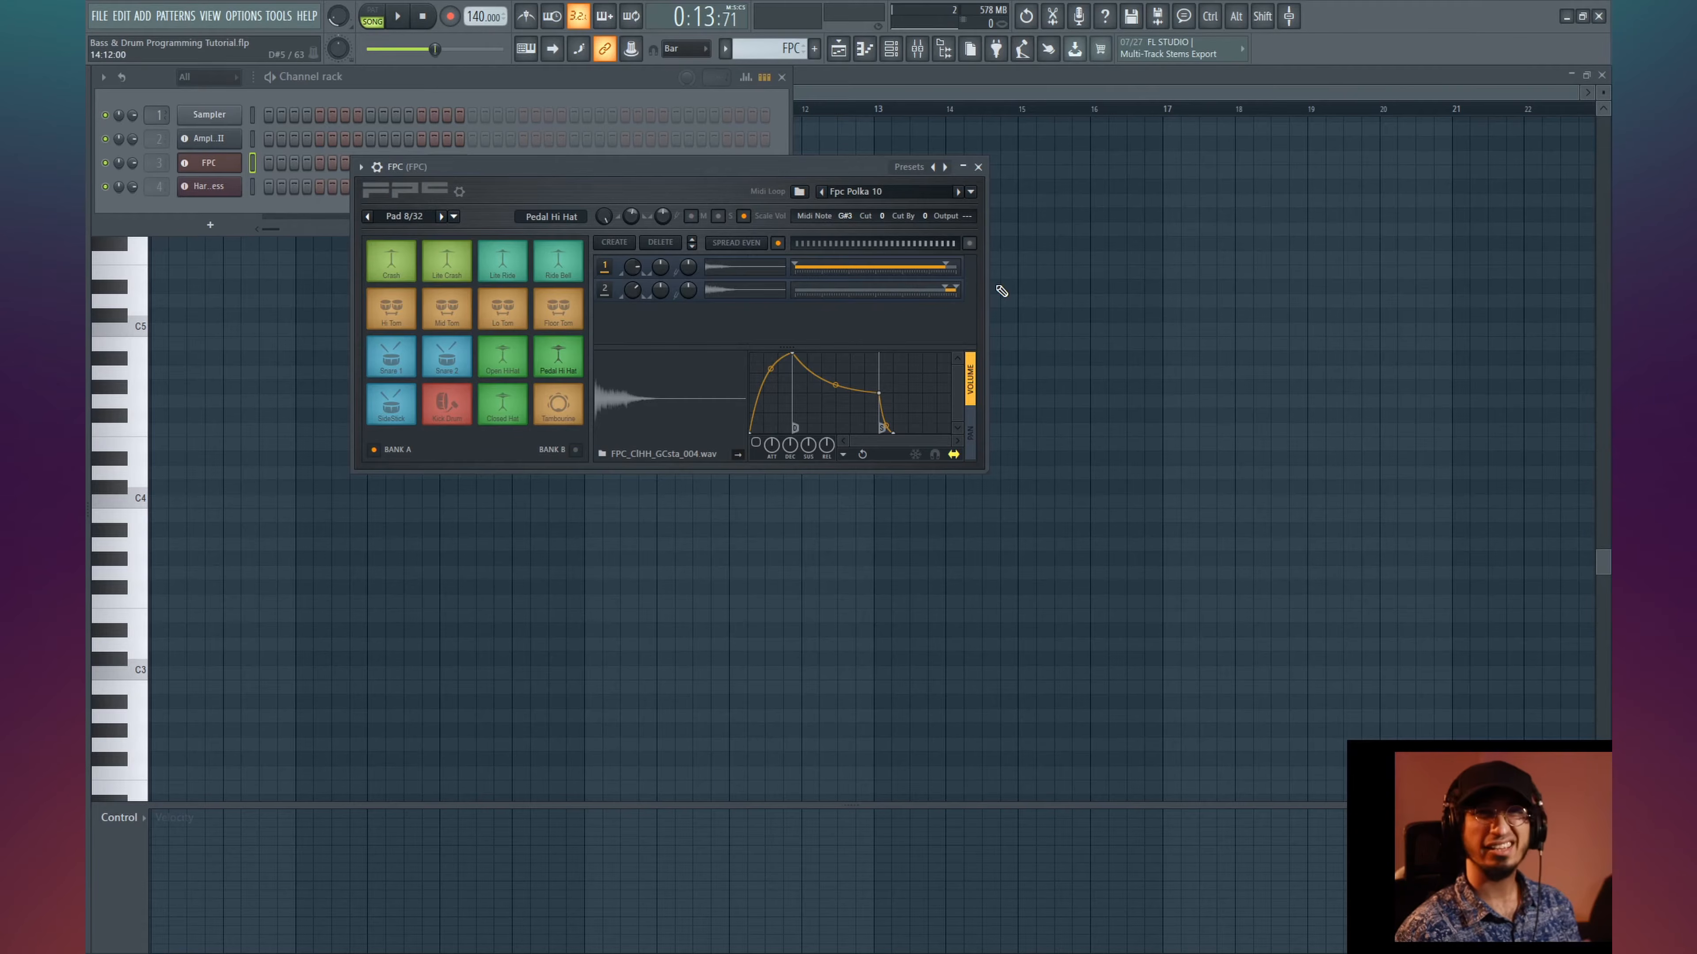
- Close the FPC plugin window and open the FPC clip at bar 9 of the playlist in the piano roll
left_click(978, 168)
key("F6")
key("F6")
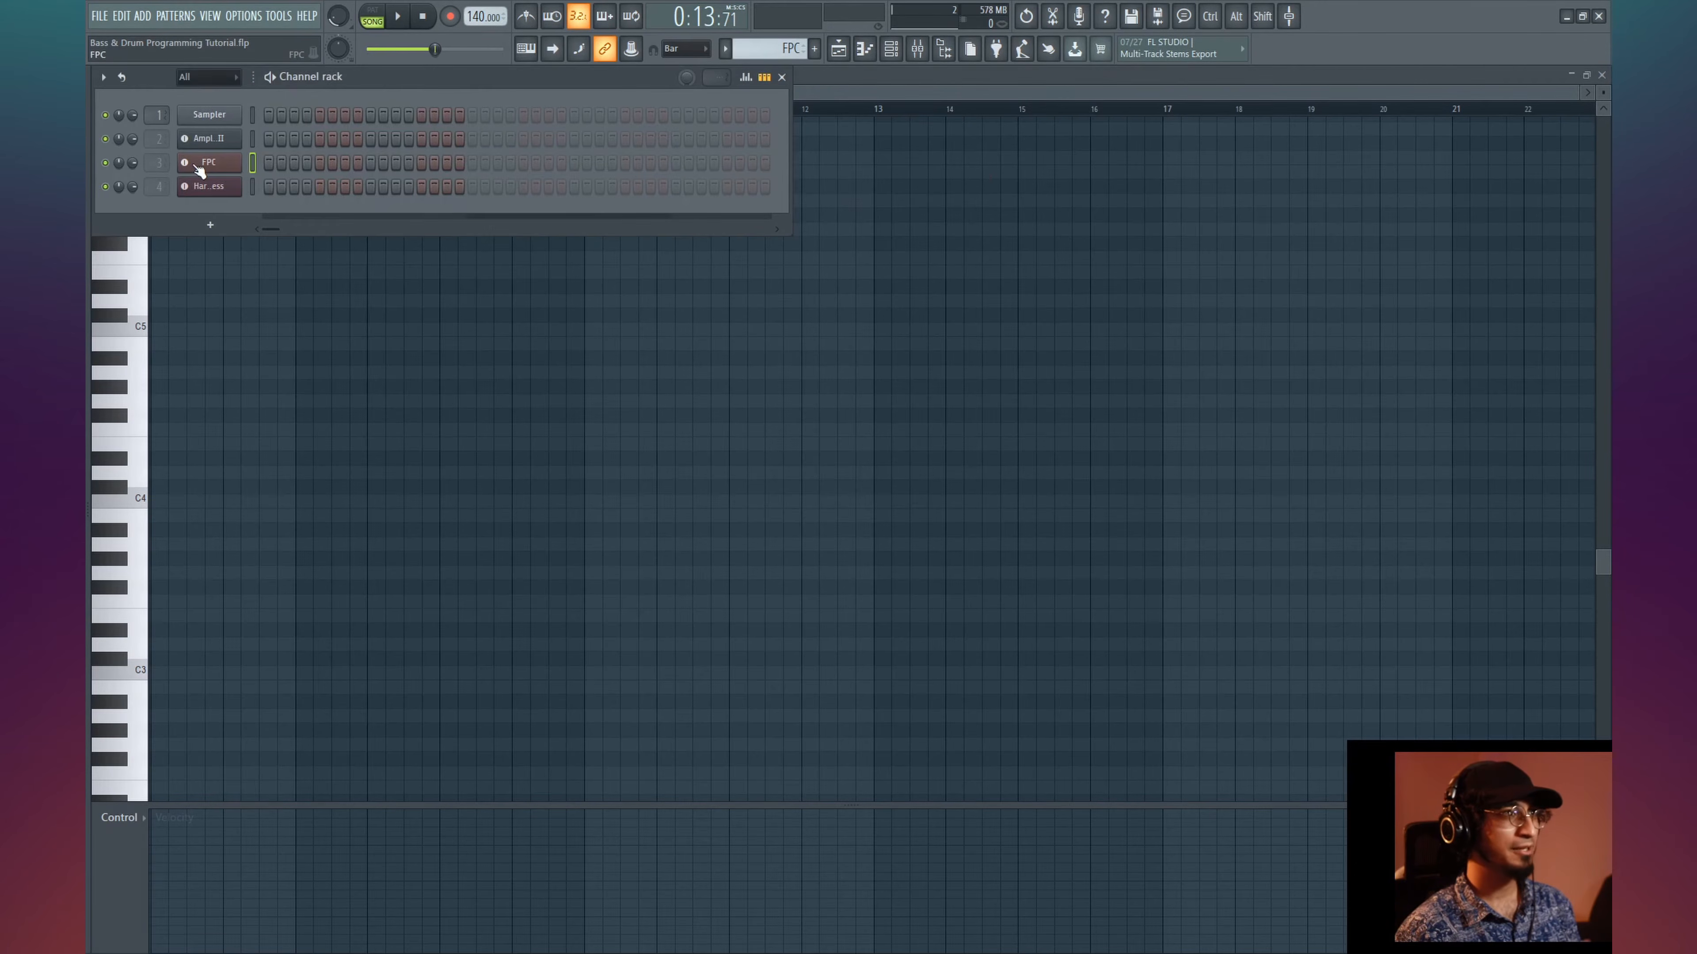
left_click(231, 161)
key("F6")
key("F9")
key("F5")
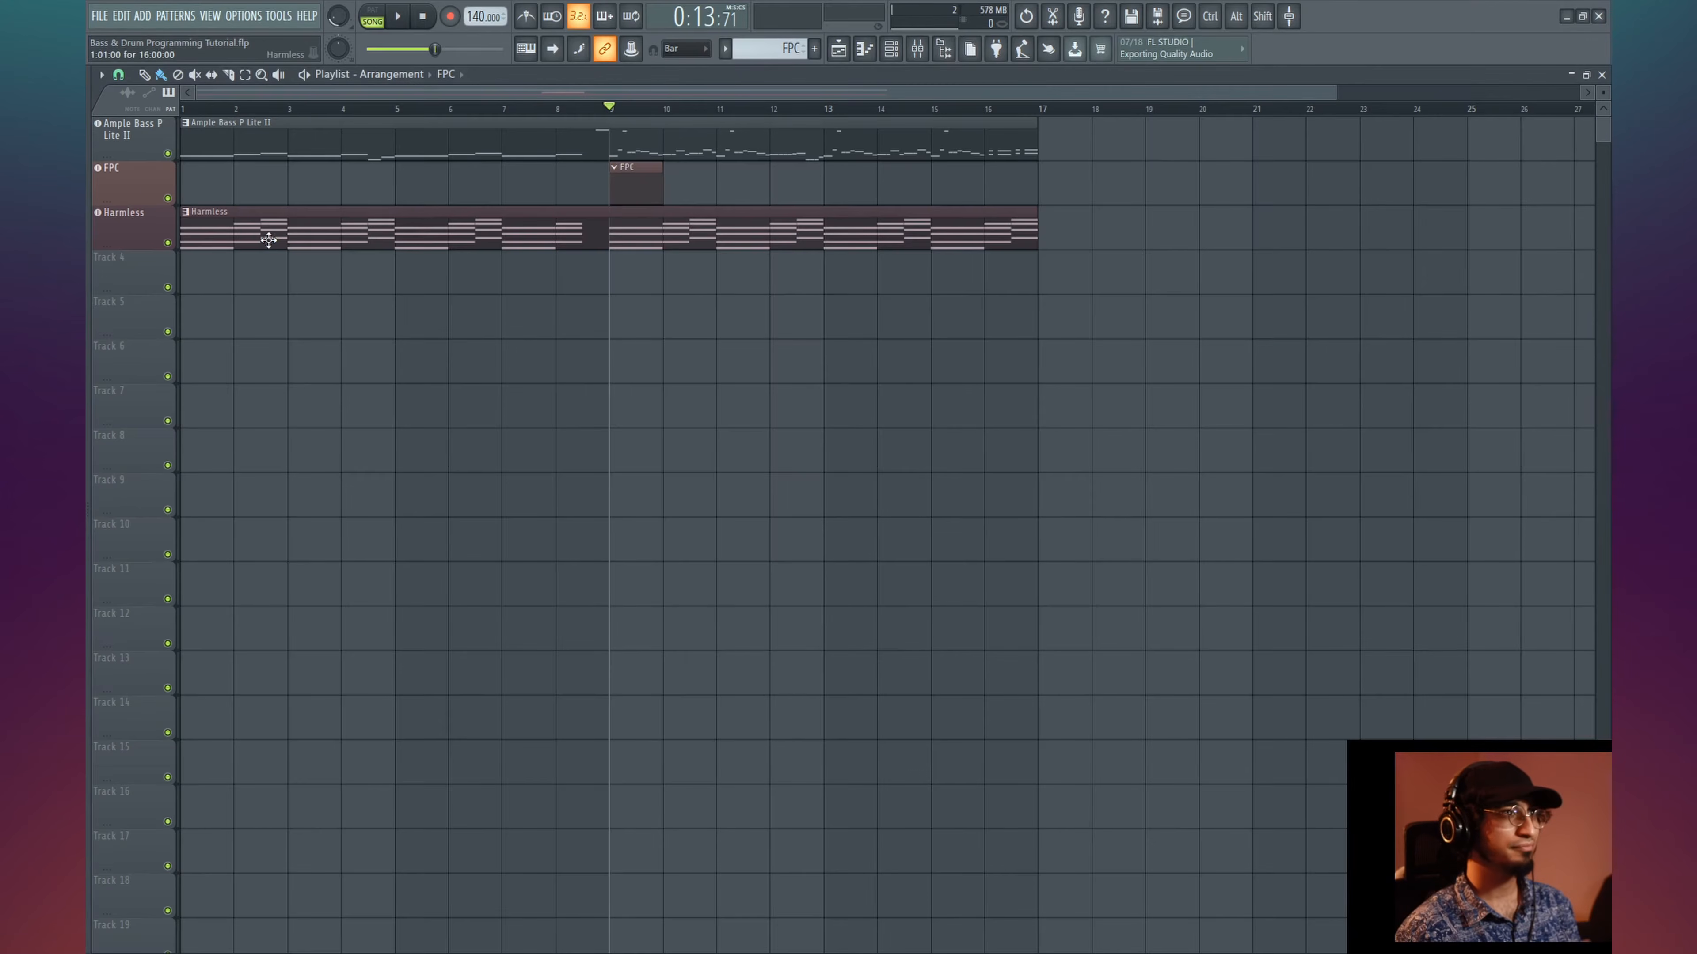
double_click(636, 178)
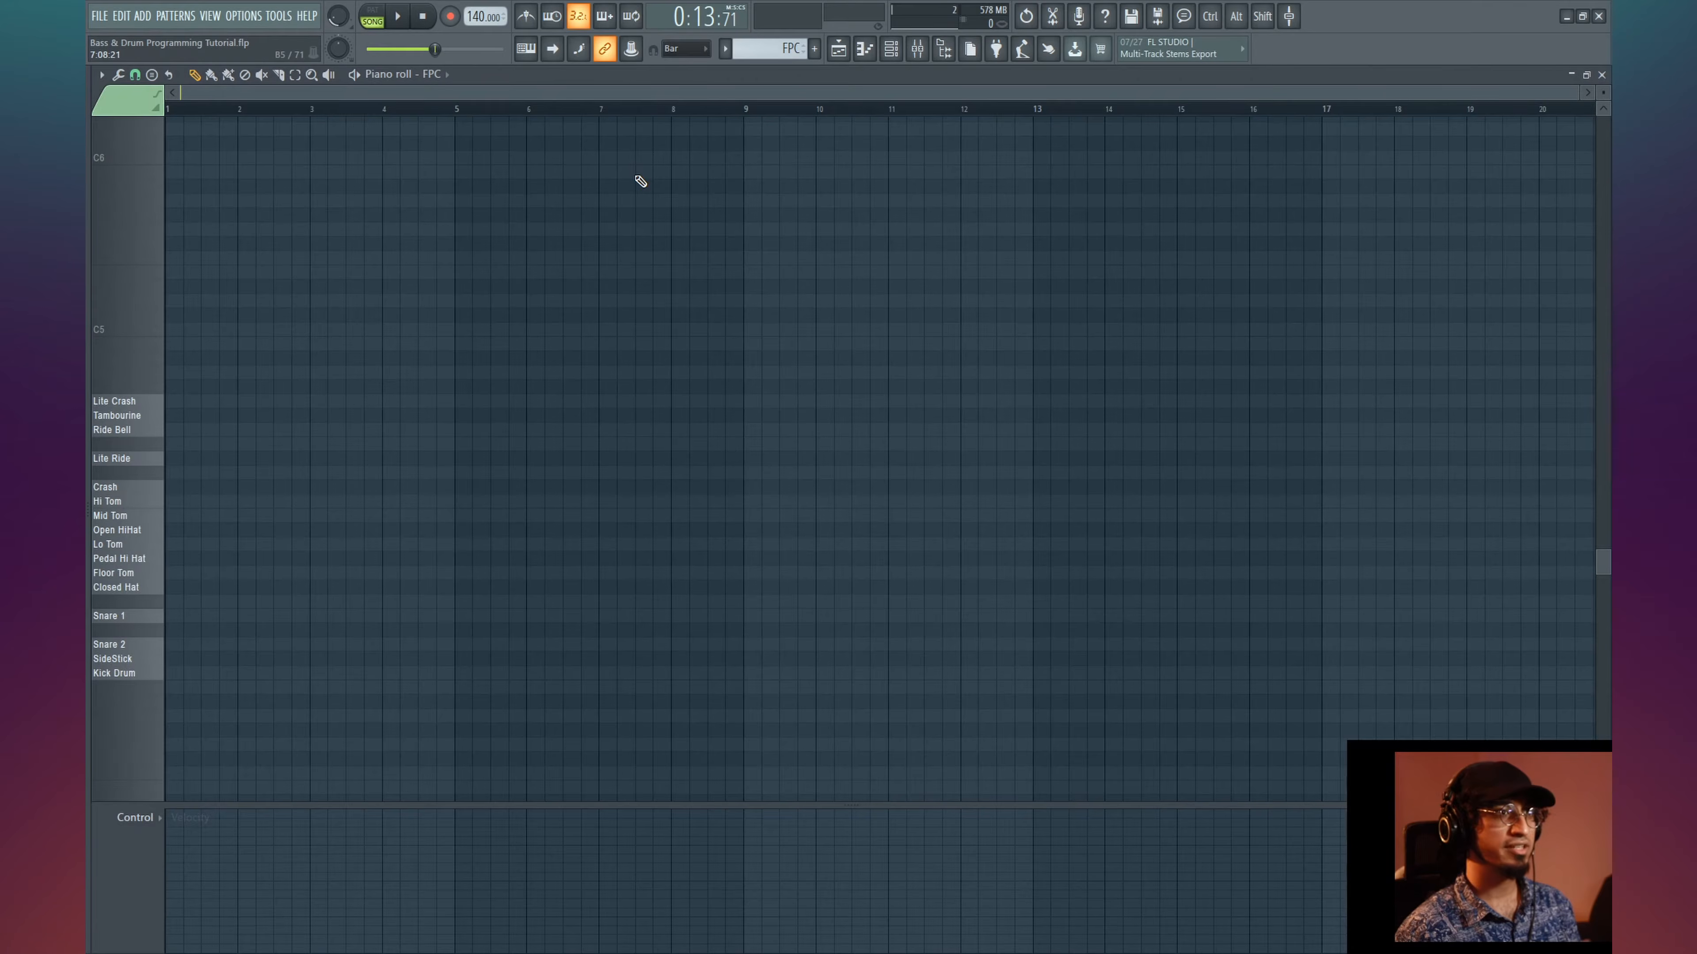
scroll(504, 231, "down", 1)
scroll(319, 117, "up", 4)
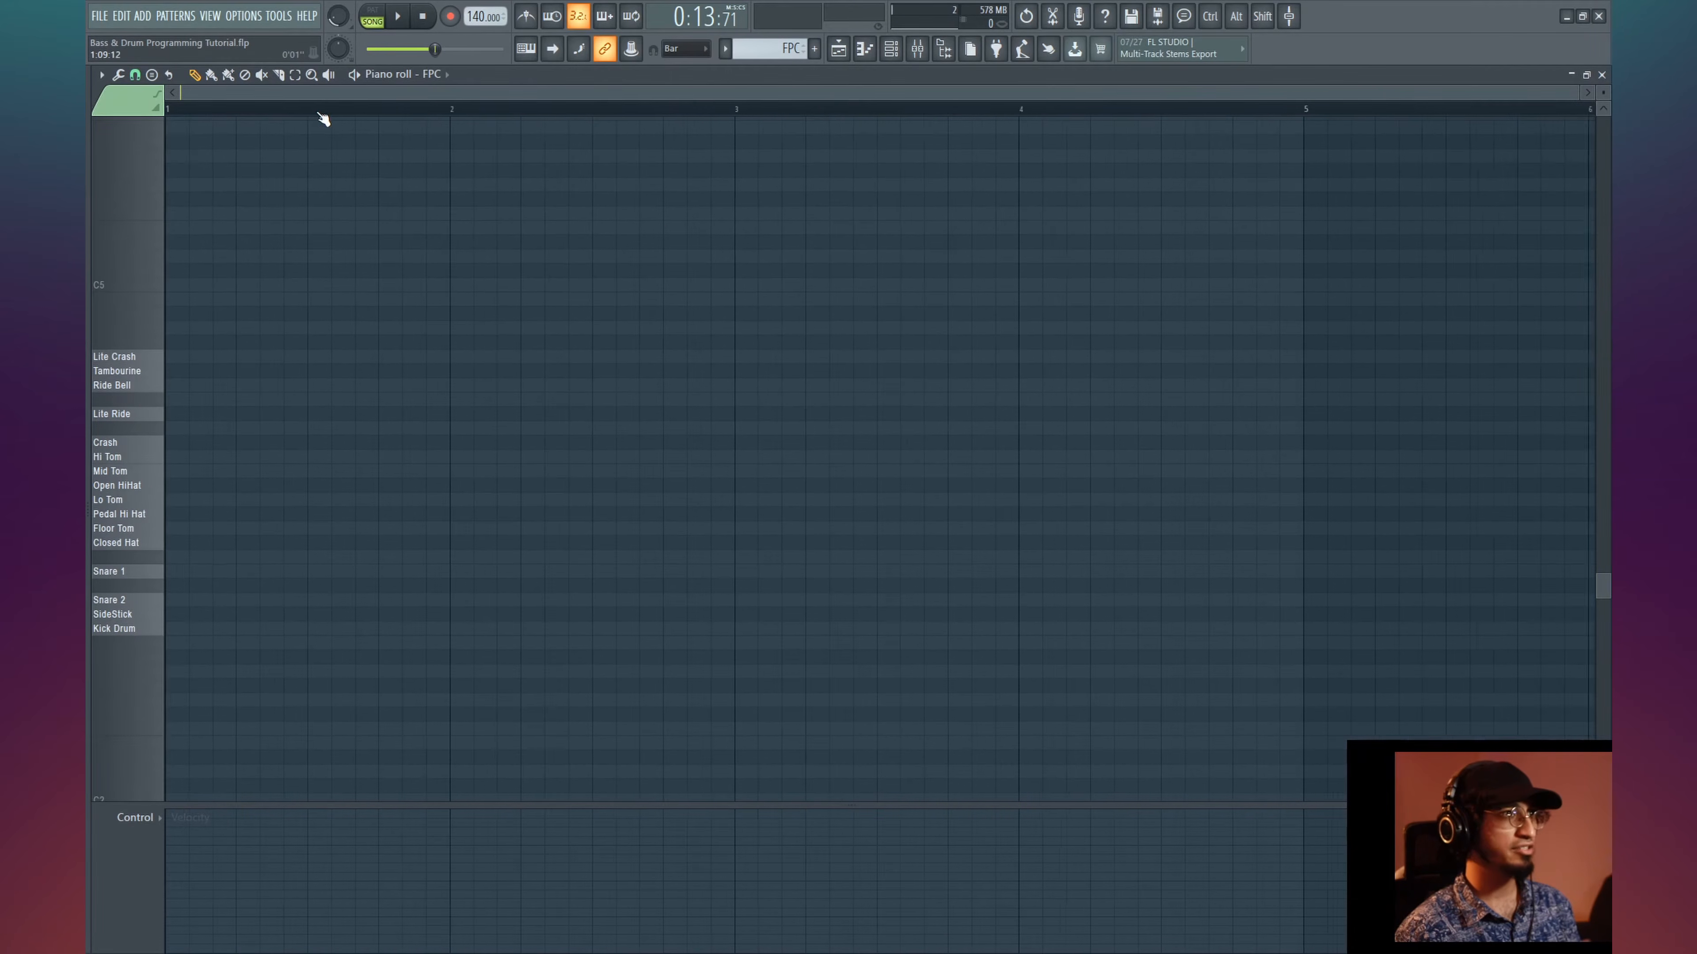
scroll(316, 118, "down", 2)
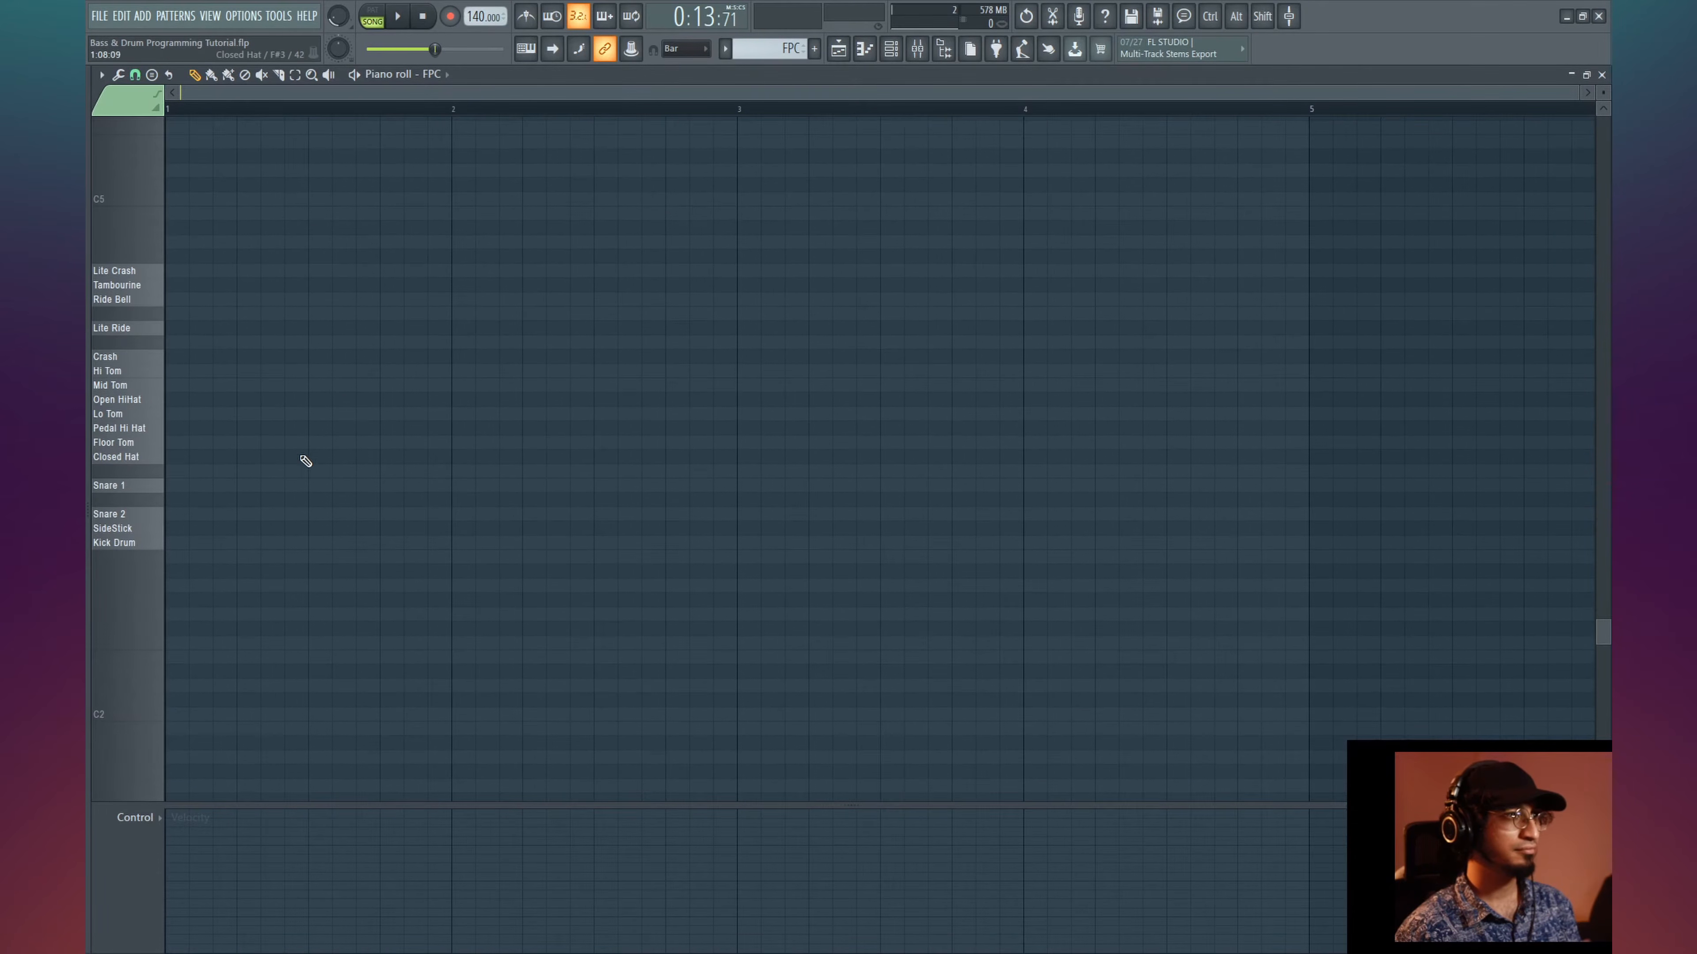
- Listen to the arrangement from bar 9 in the playlist with the Harmless track muted and again with it unmuted
key("space")
key("space")
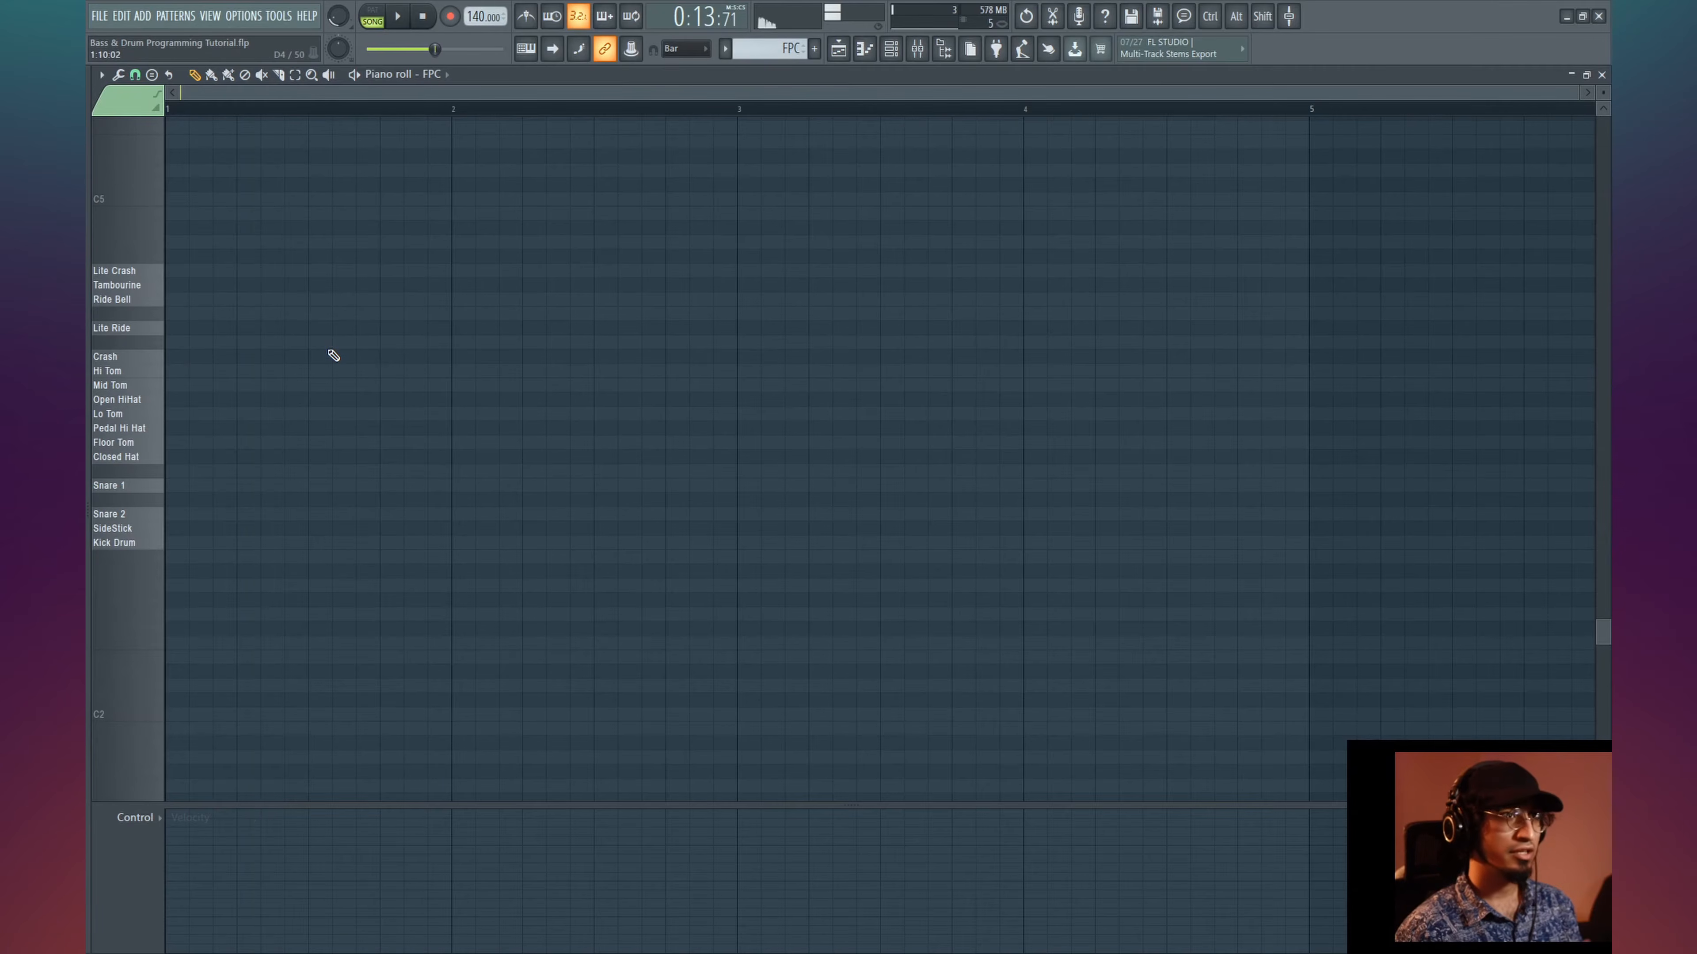
key("Tab")
key("Tab")
key("Tab")
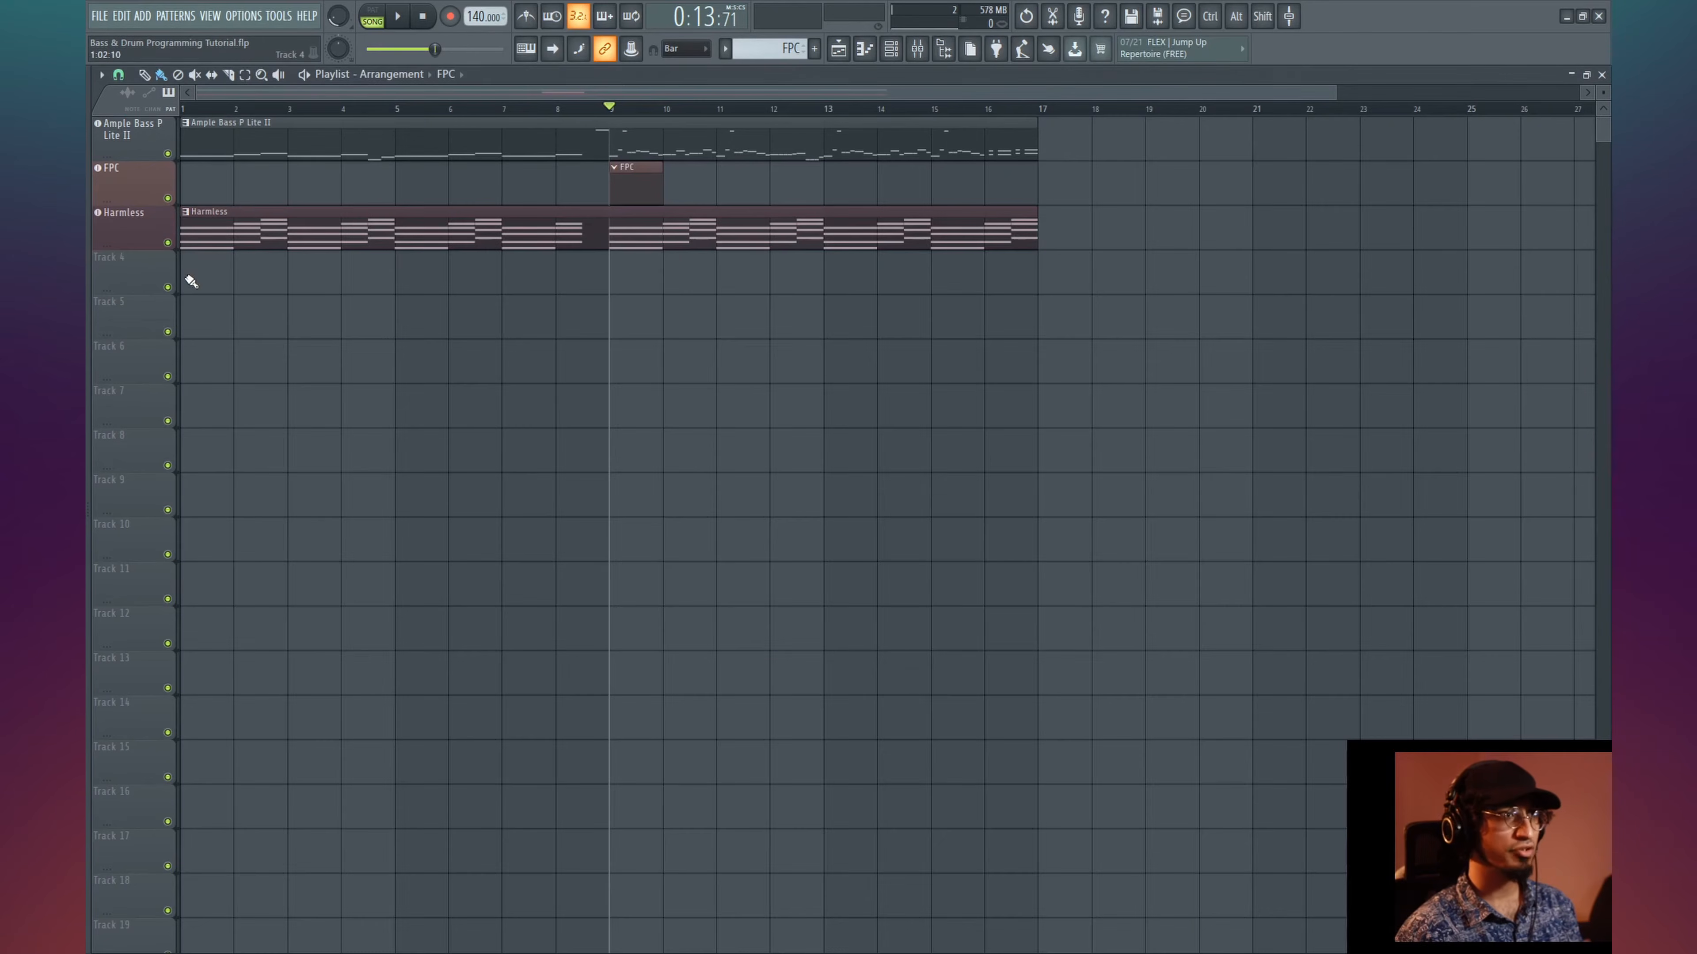
left_click(167, 244)
key("space")
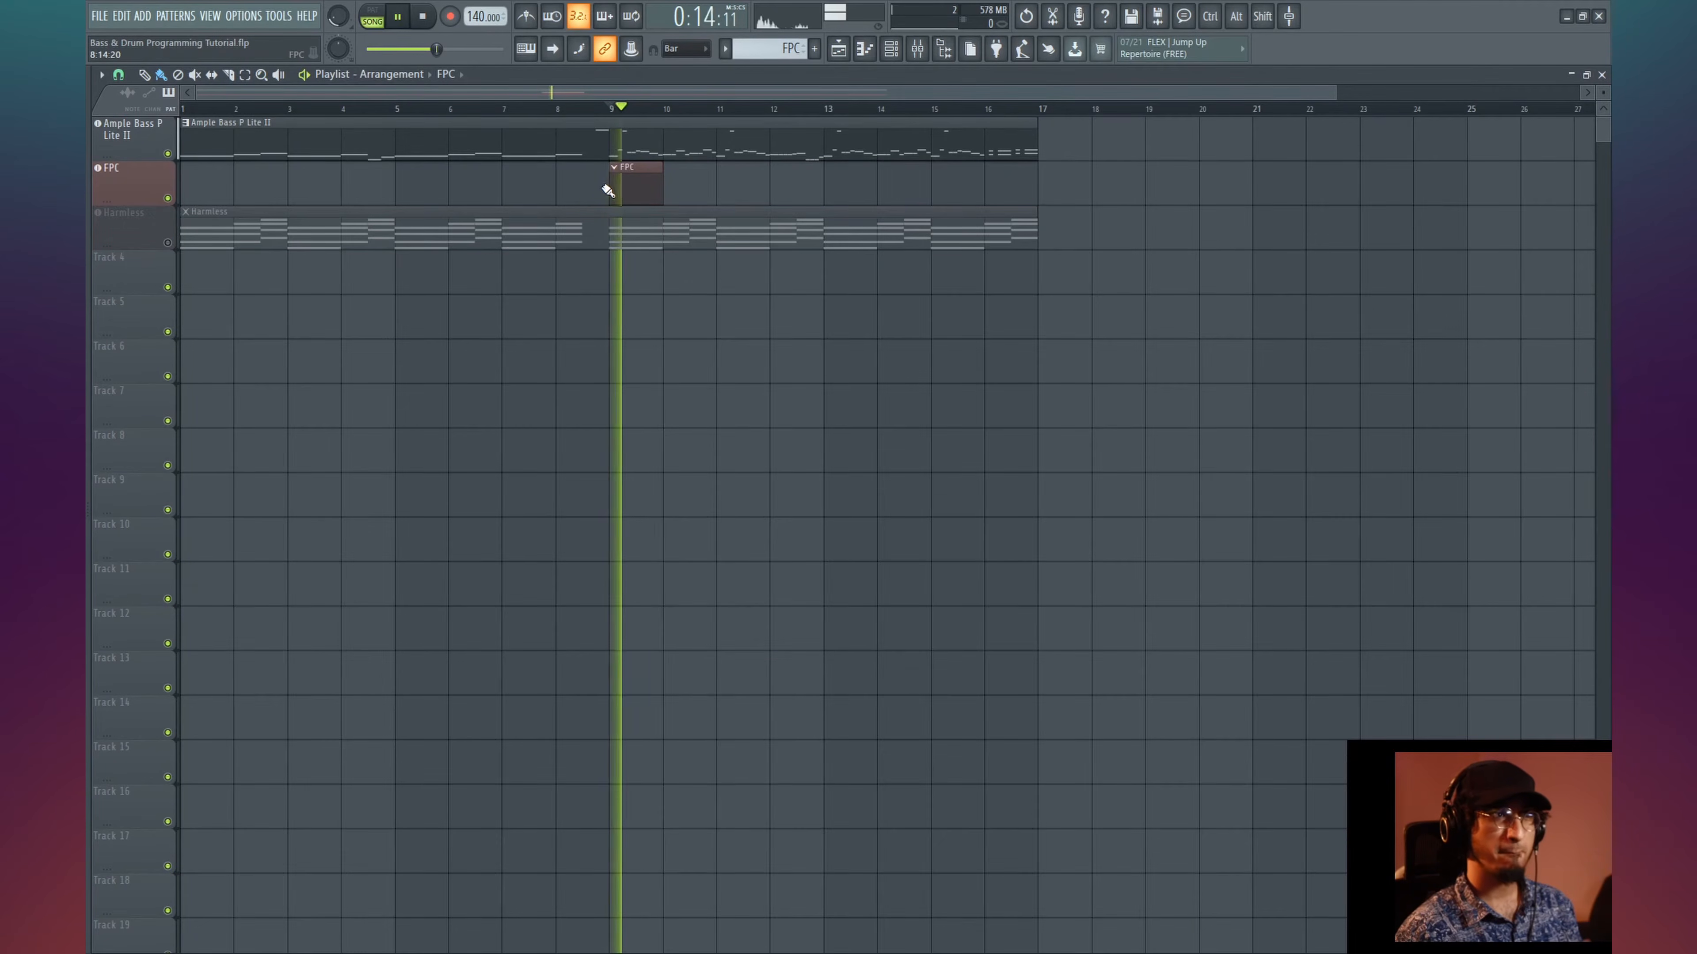
left_click(169, 243)
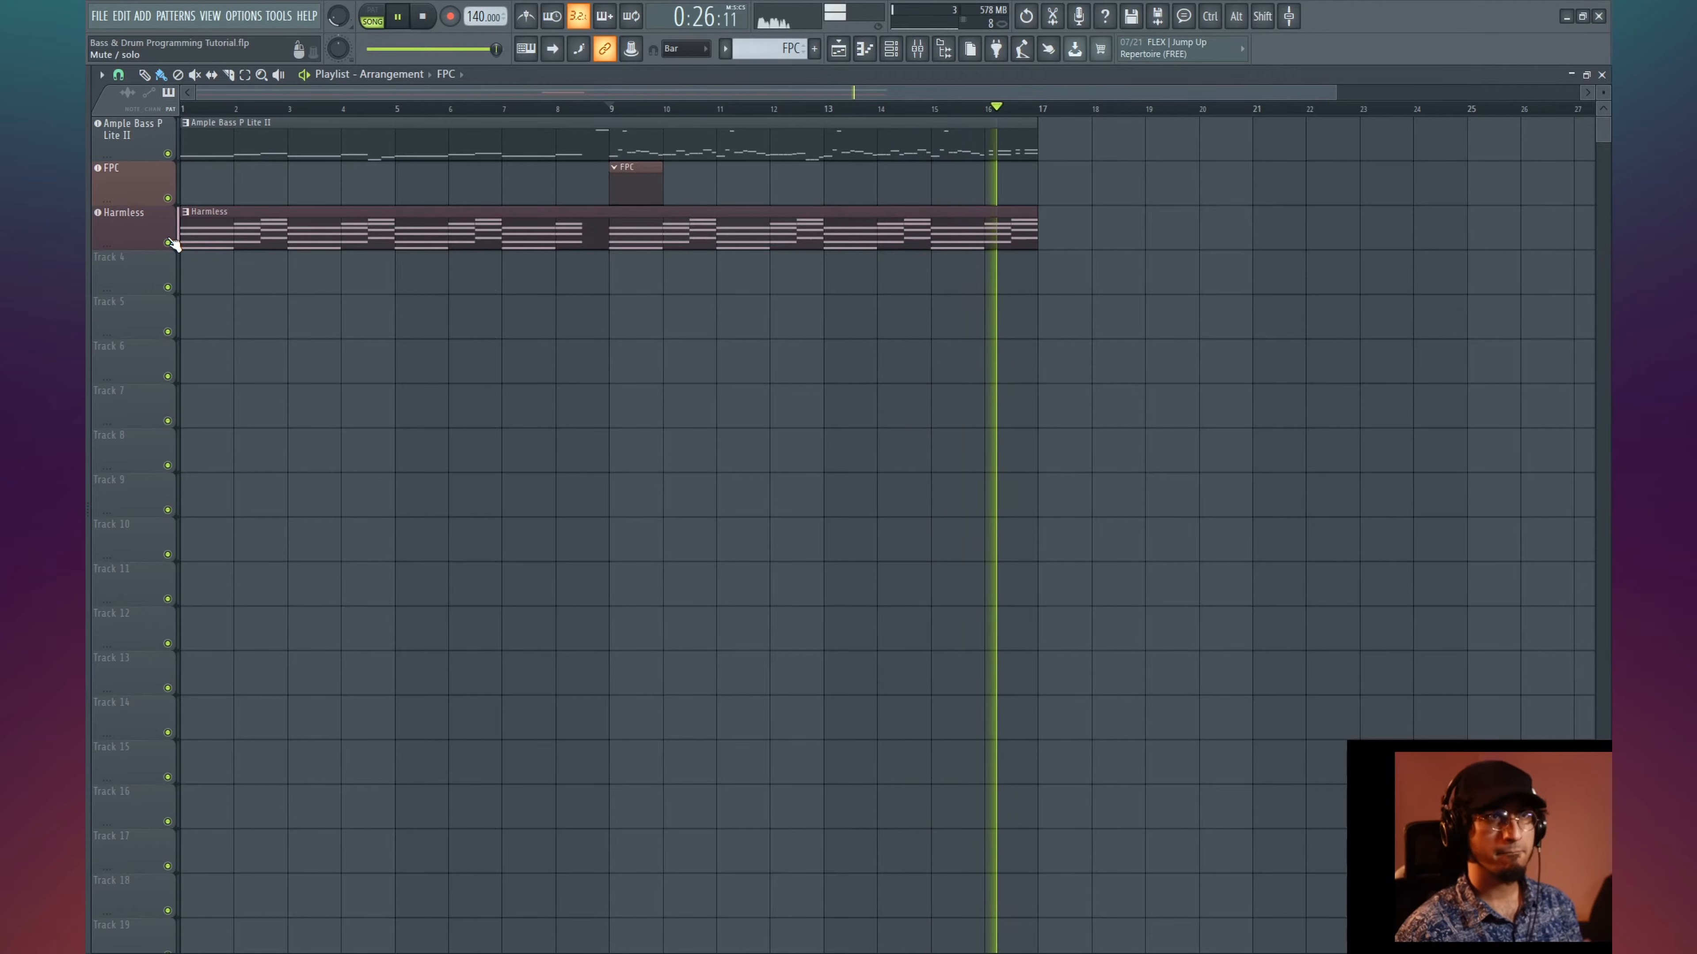
key("space")
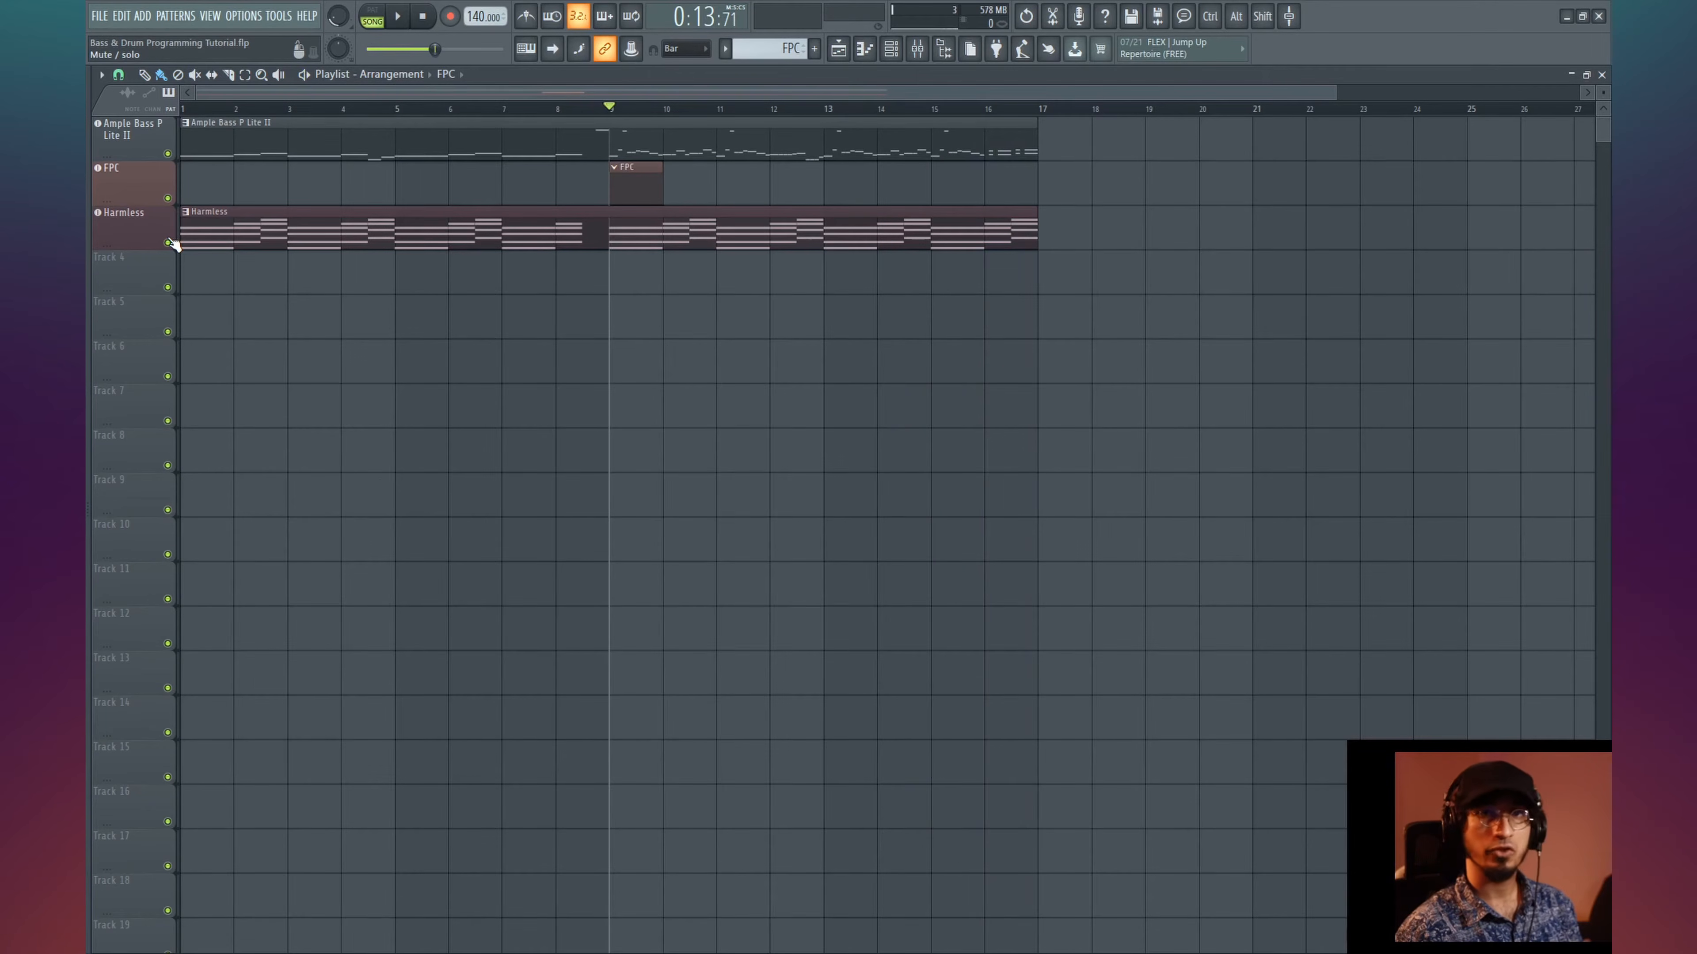
- Reopen the FPC clip in the piano roll and turn on the metronome while listening to the section
double_click(631, 189)
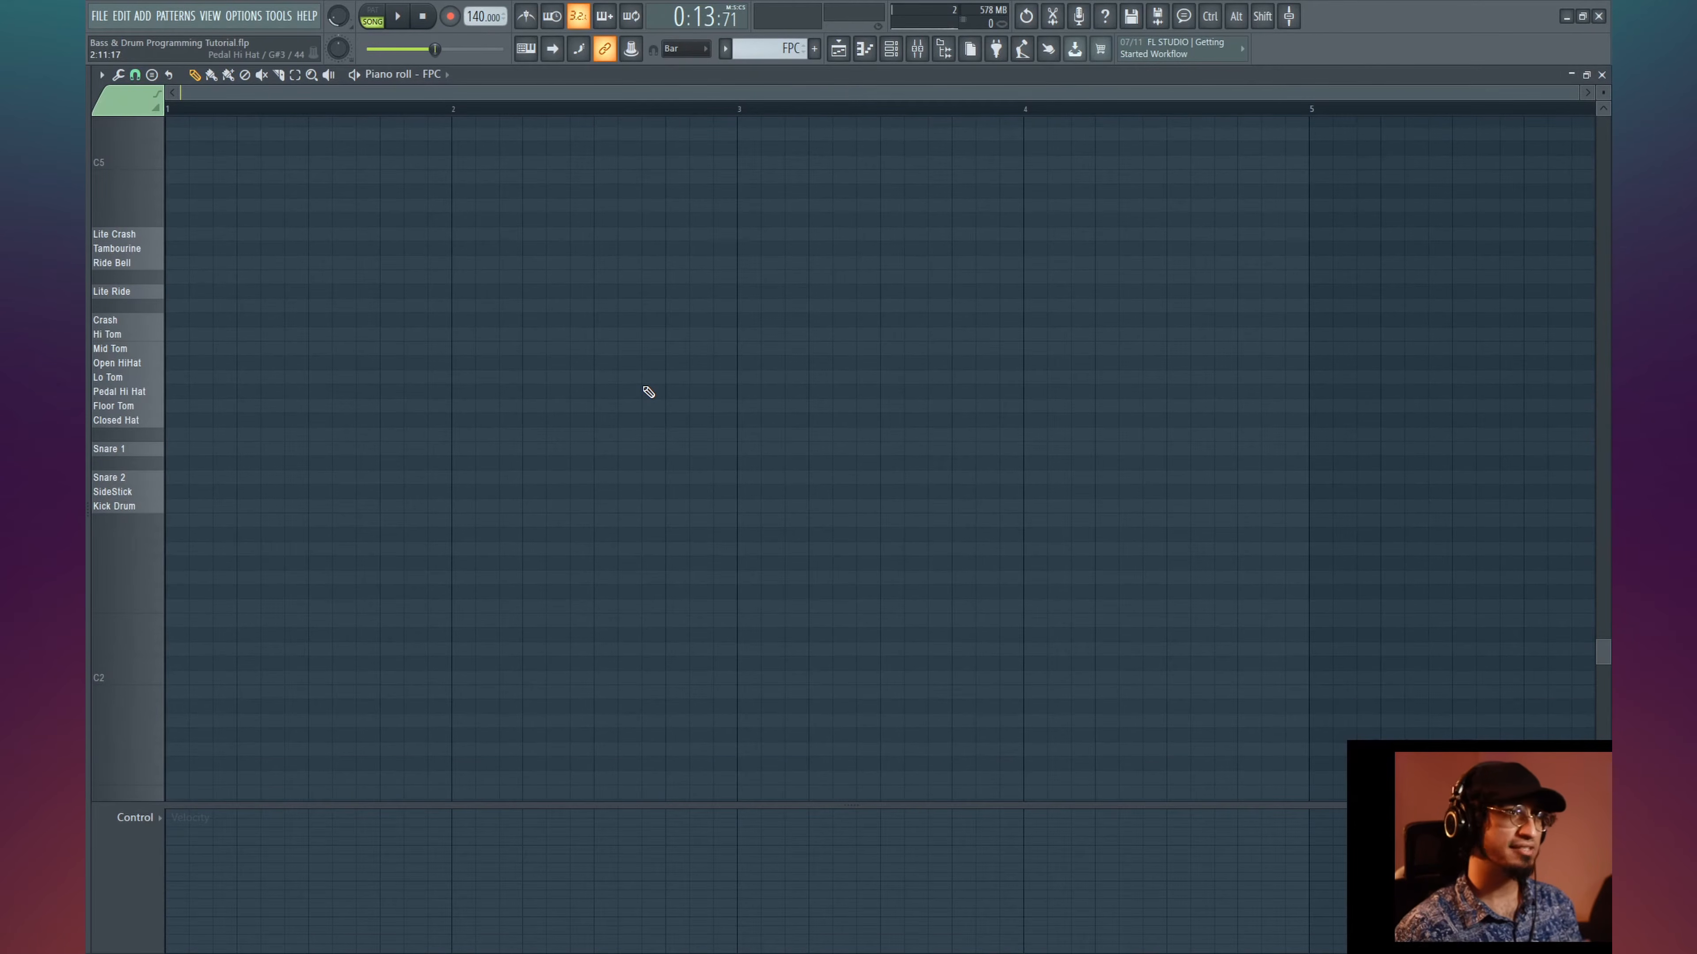
key("space")
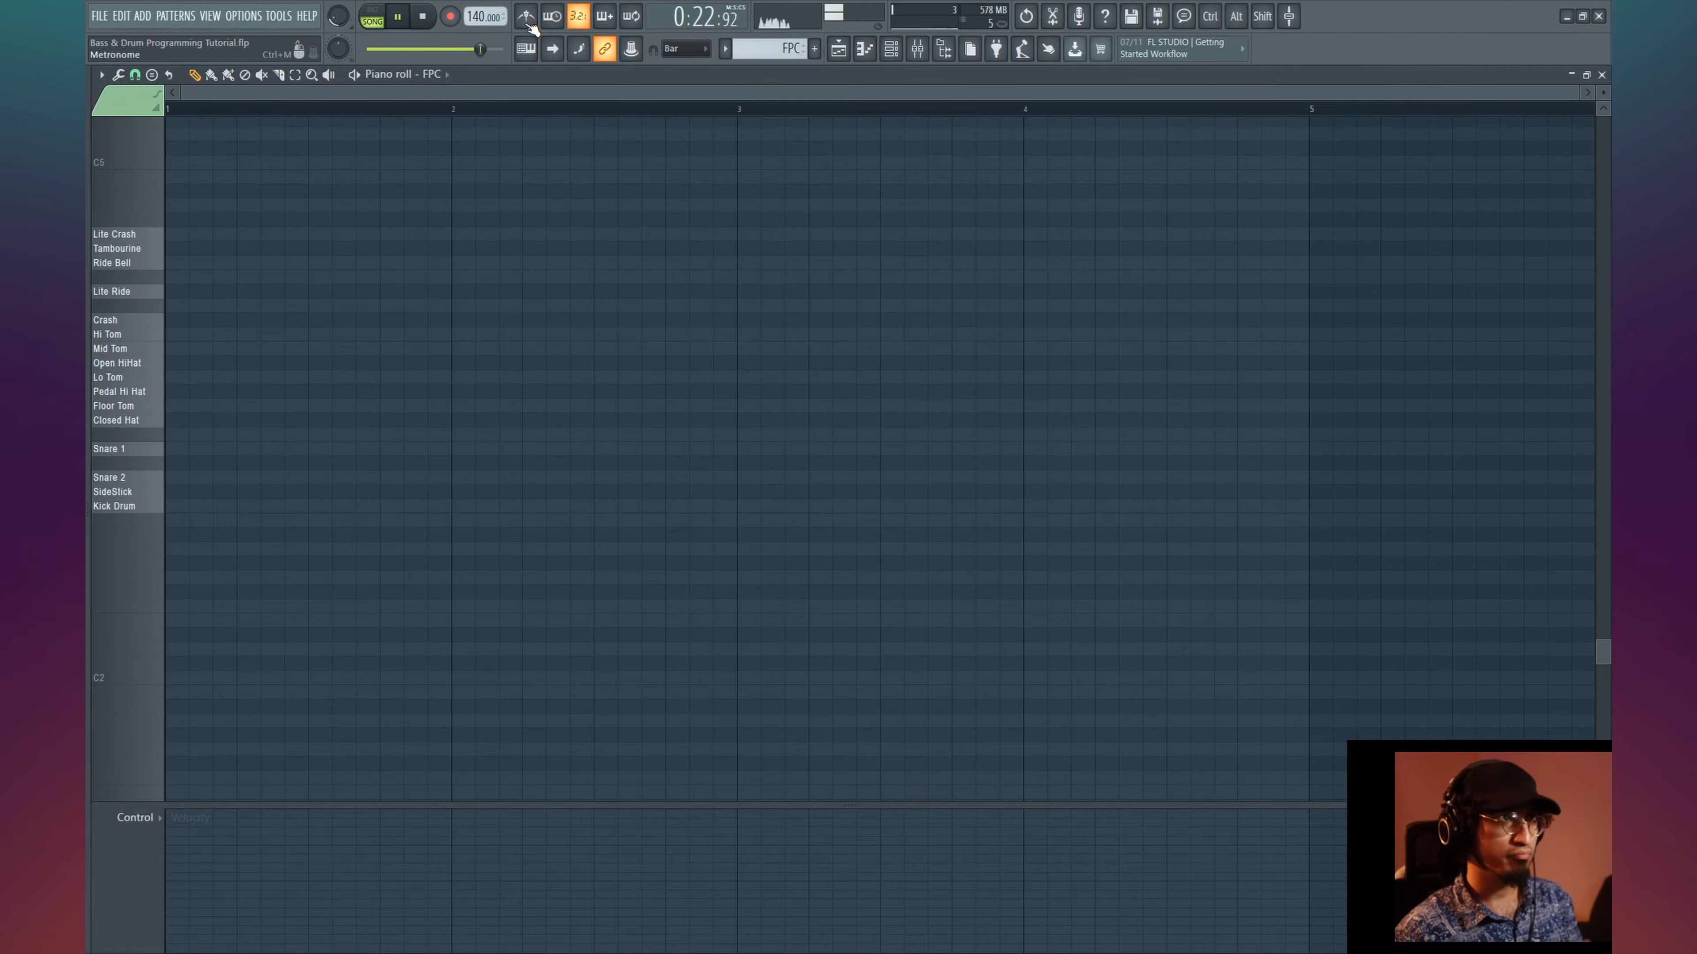
left_click(528, 20)
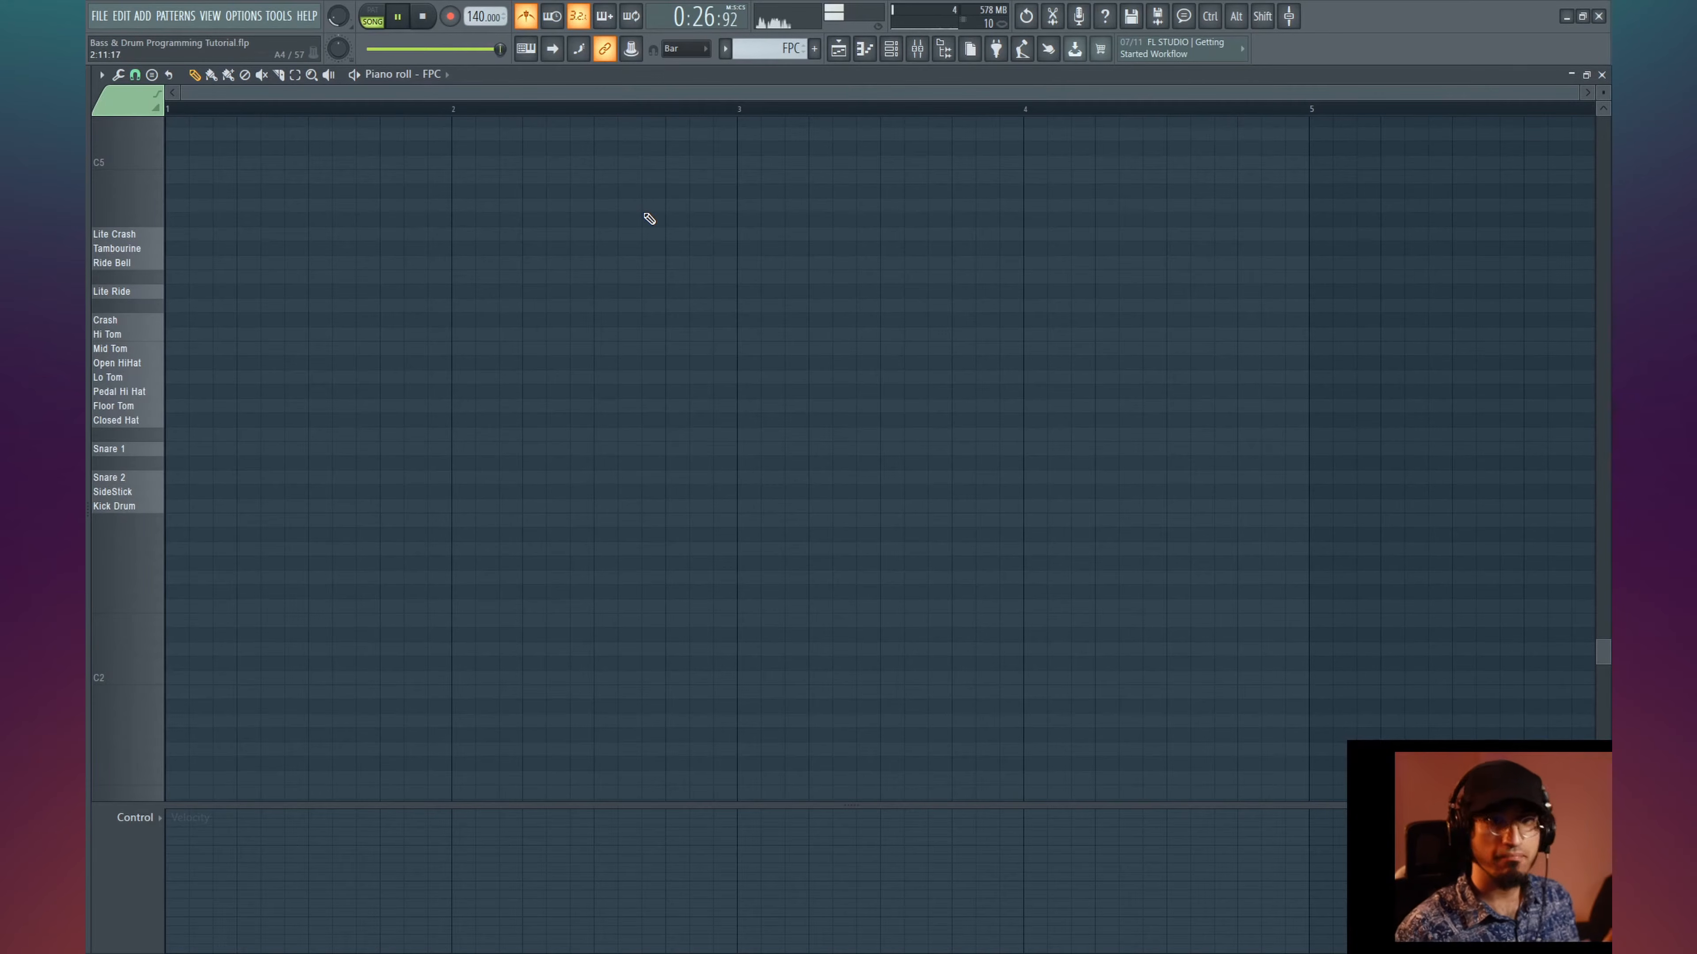
key("space")
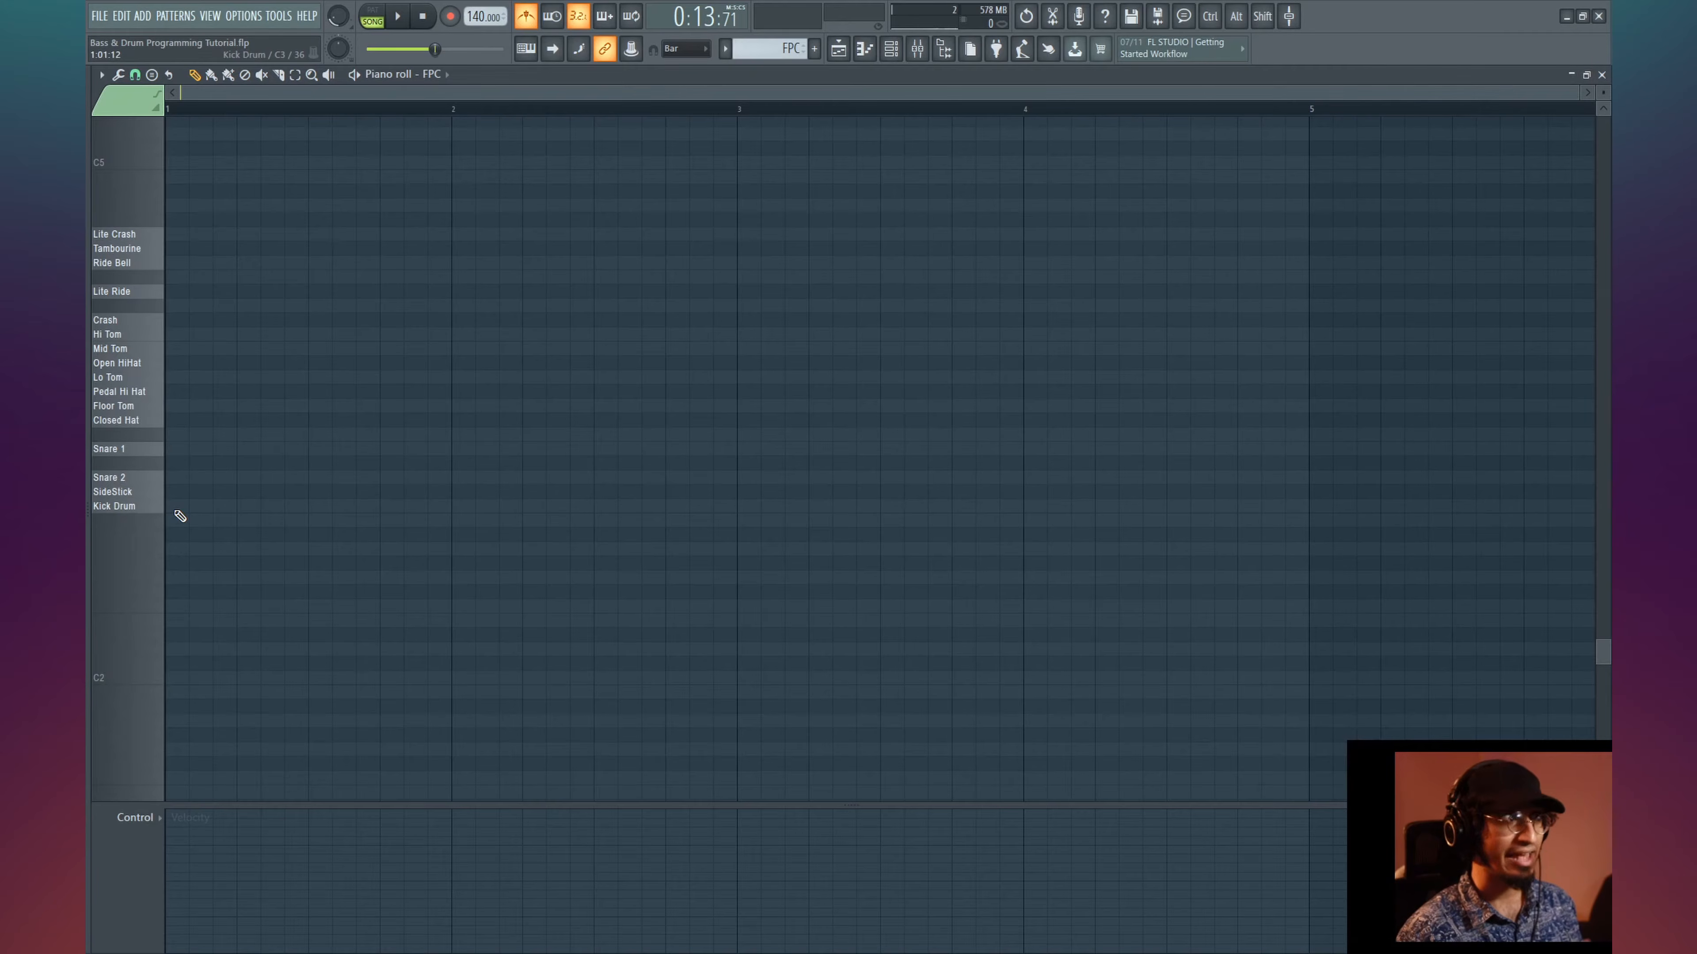
- Place a Kick Drum note at the start of bar 1 and a Snare 2 note halfway through the bar
left_click(179, 507)
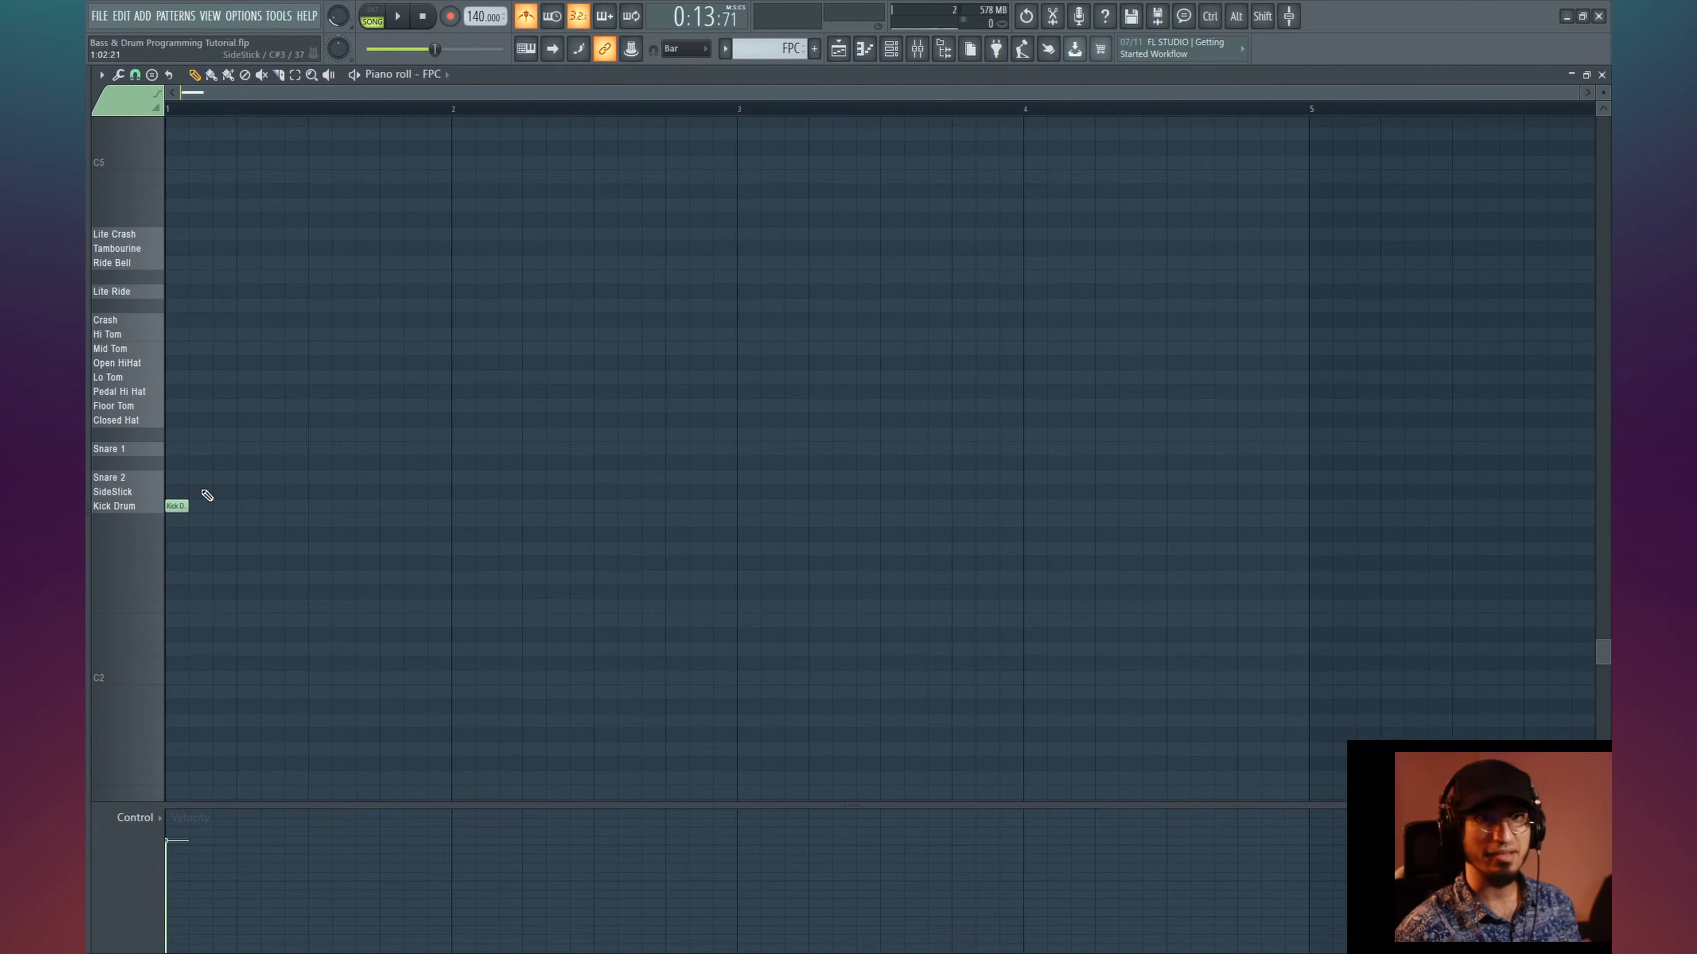
key("space")
key("space")
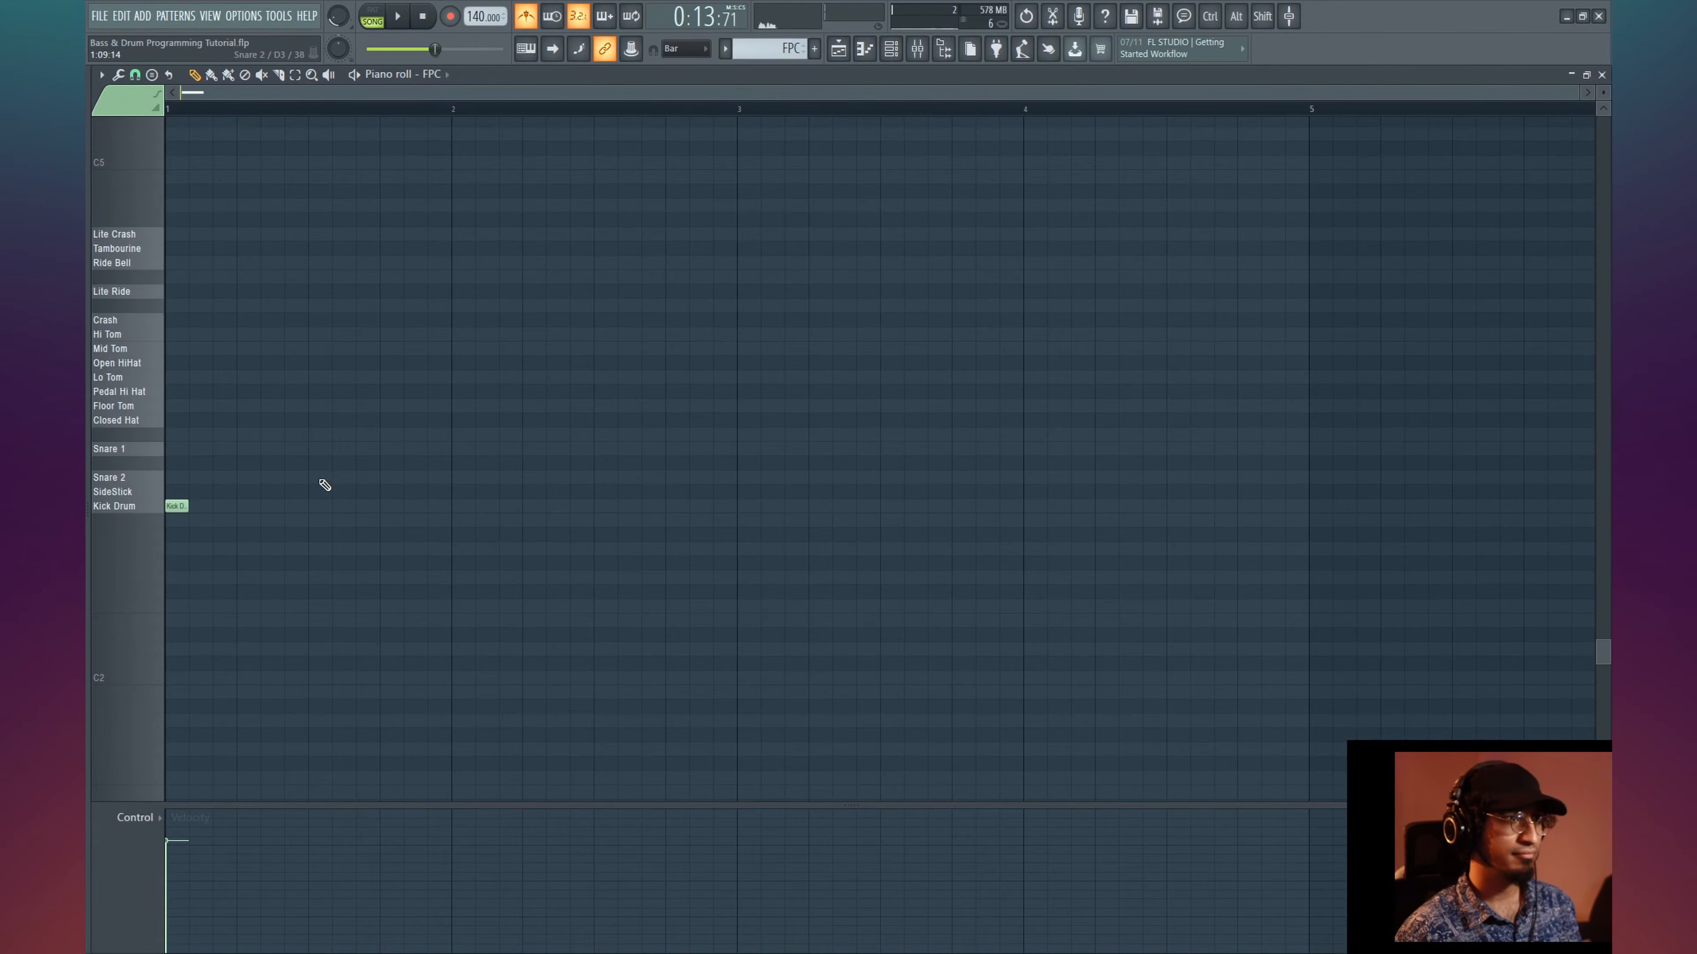
left_click(319, 478)
- Lower the Ample Bass and Harmless mixer levels together, return to the piano roll and listen to the drums against them
key("F6")
key("F9")
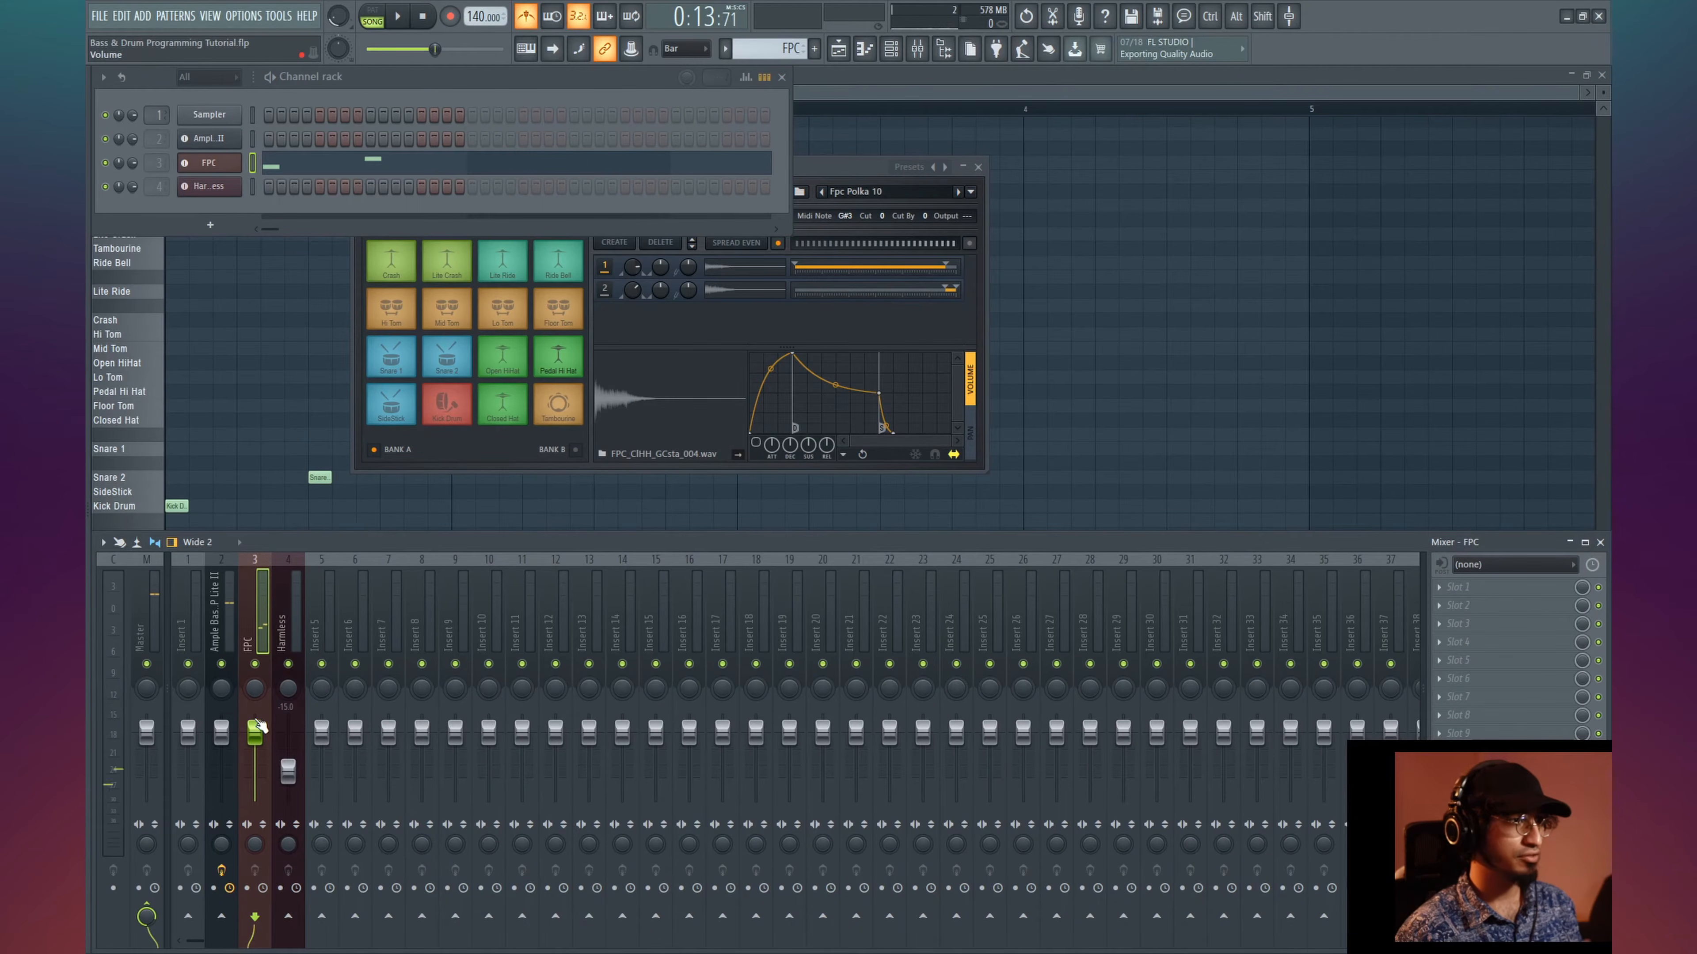
left_click(284, 636)
left_click(259, 622, "ctrl+shift")
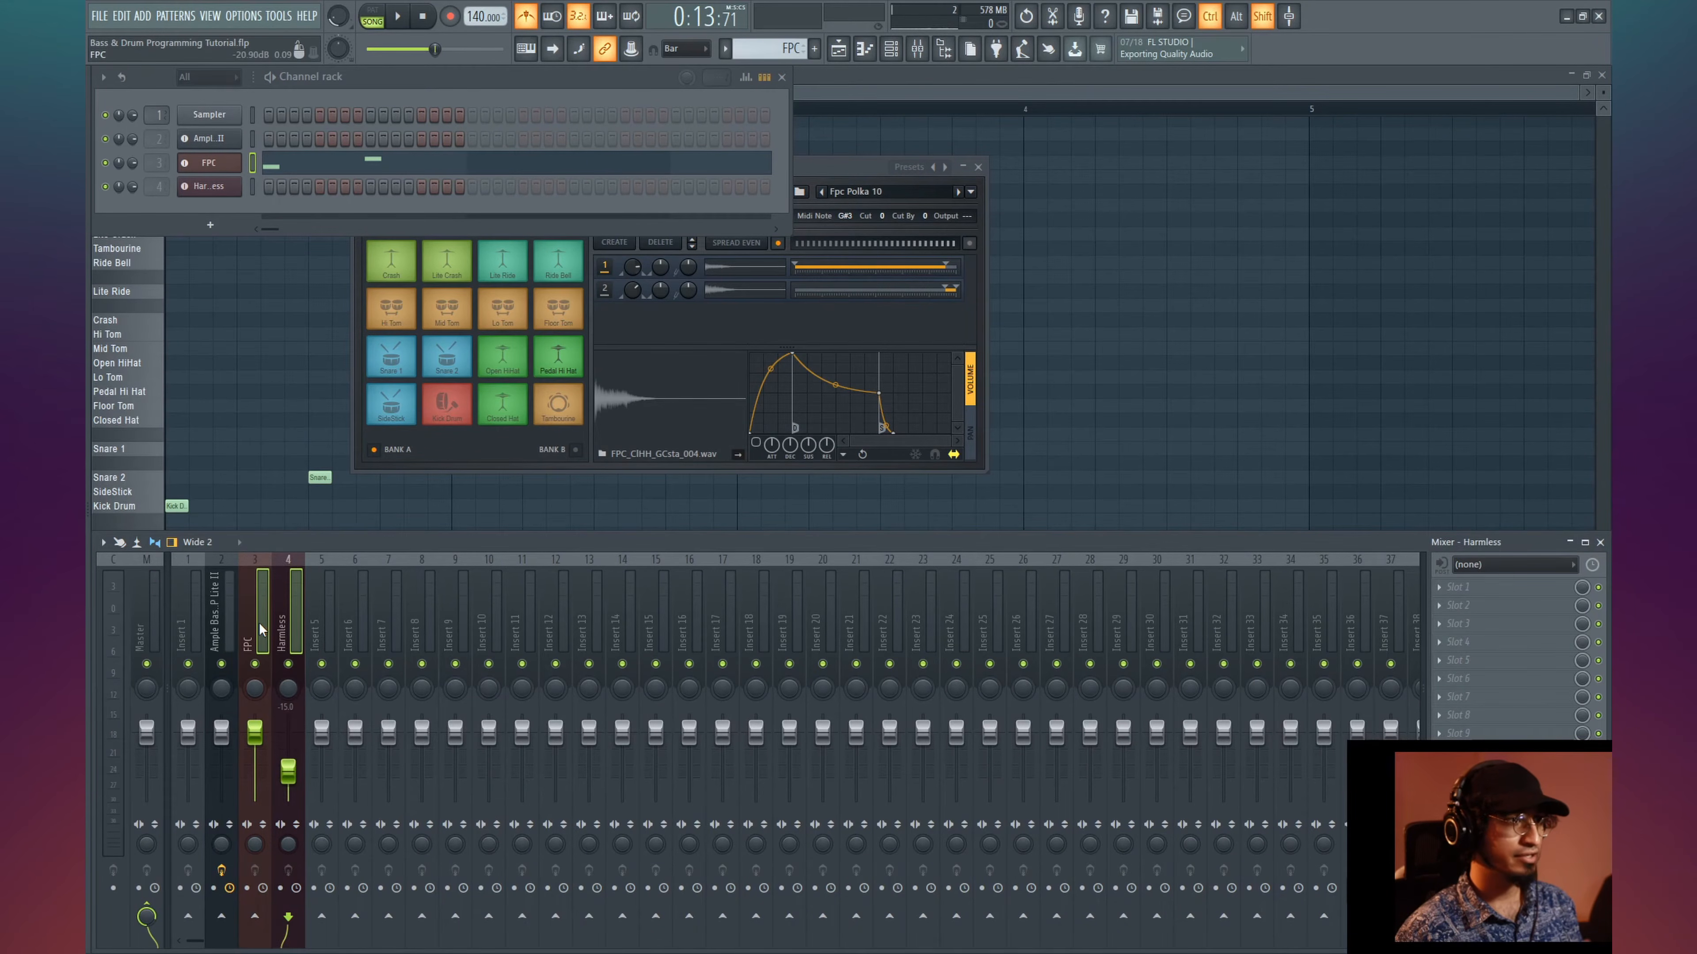
left_click(224, 614)
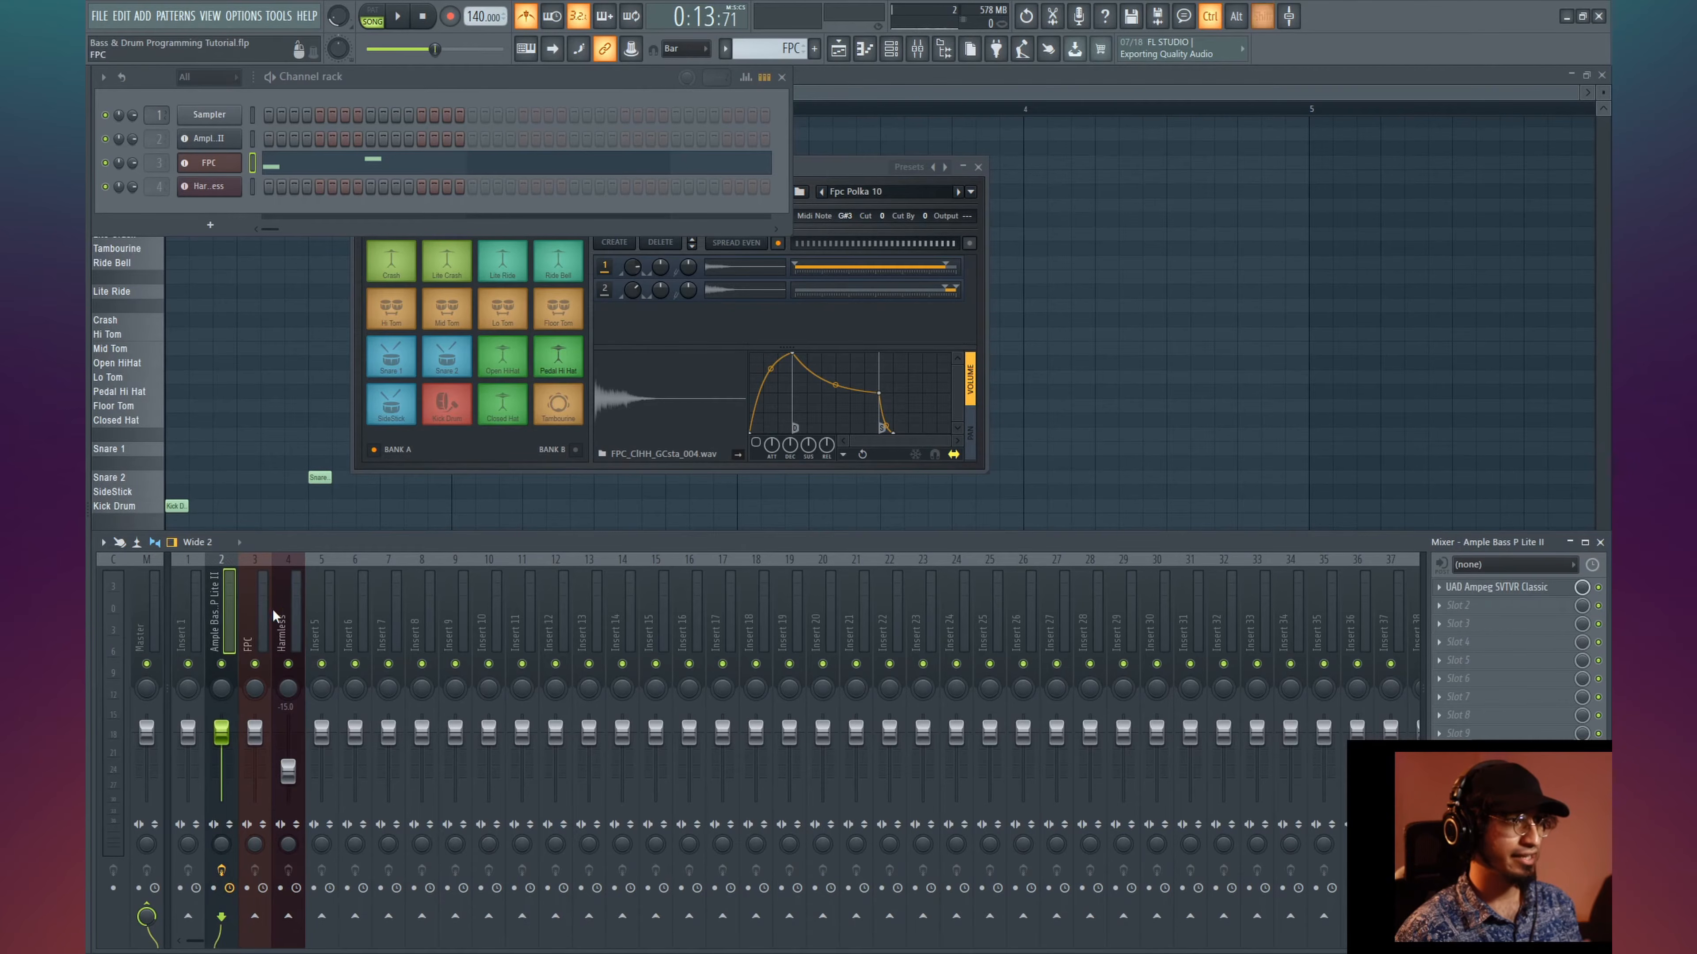
left_click(284, 612, "ctrl+shift")
left_click_drag(299, 772, 298, 782)
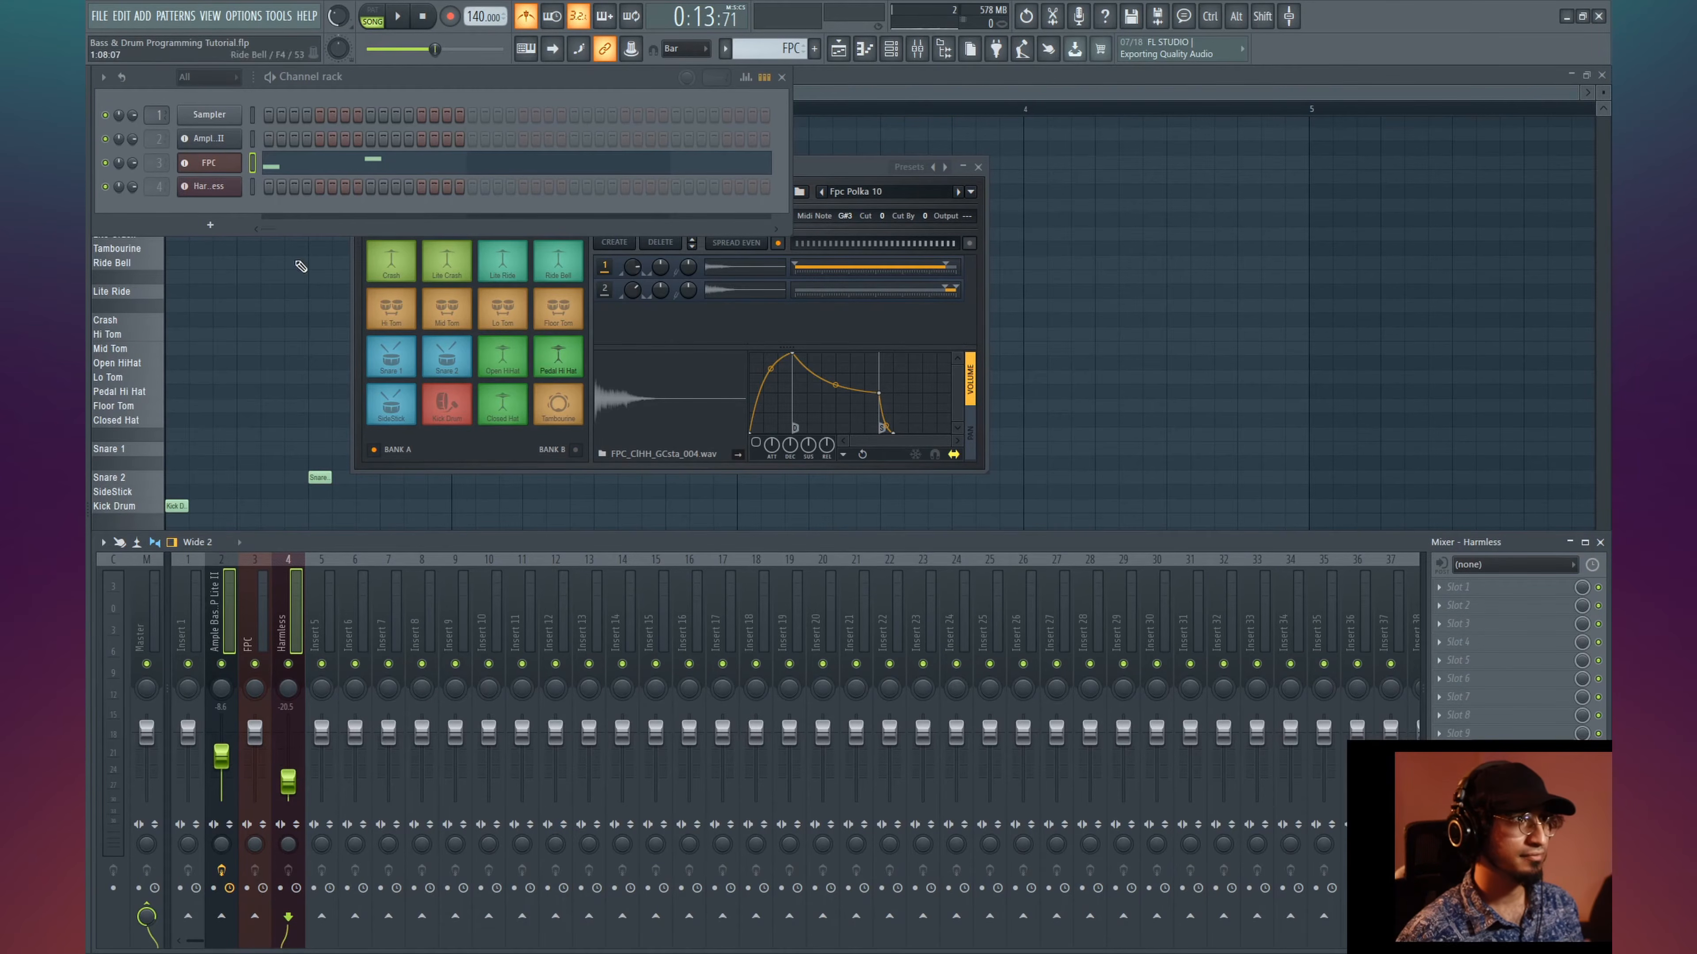
key("F12")
key("space")
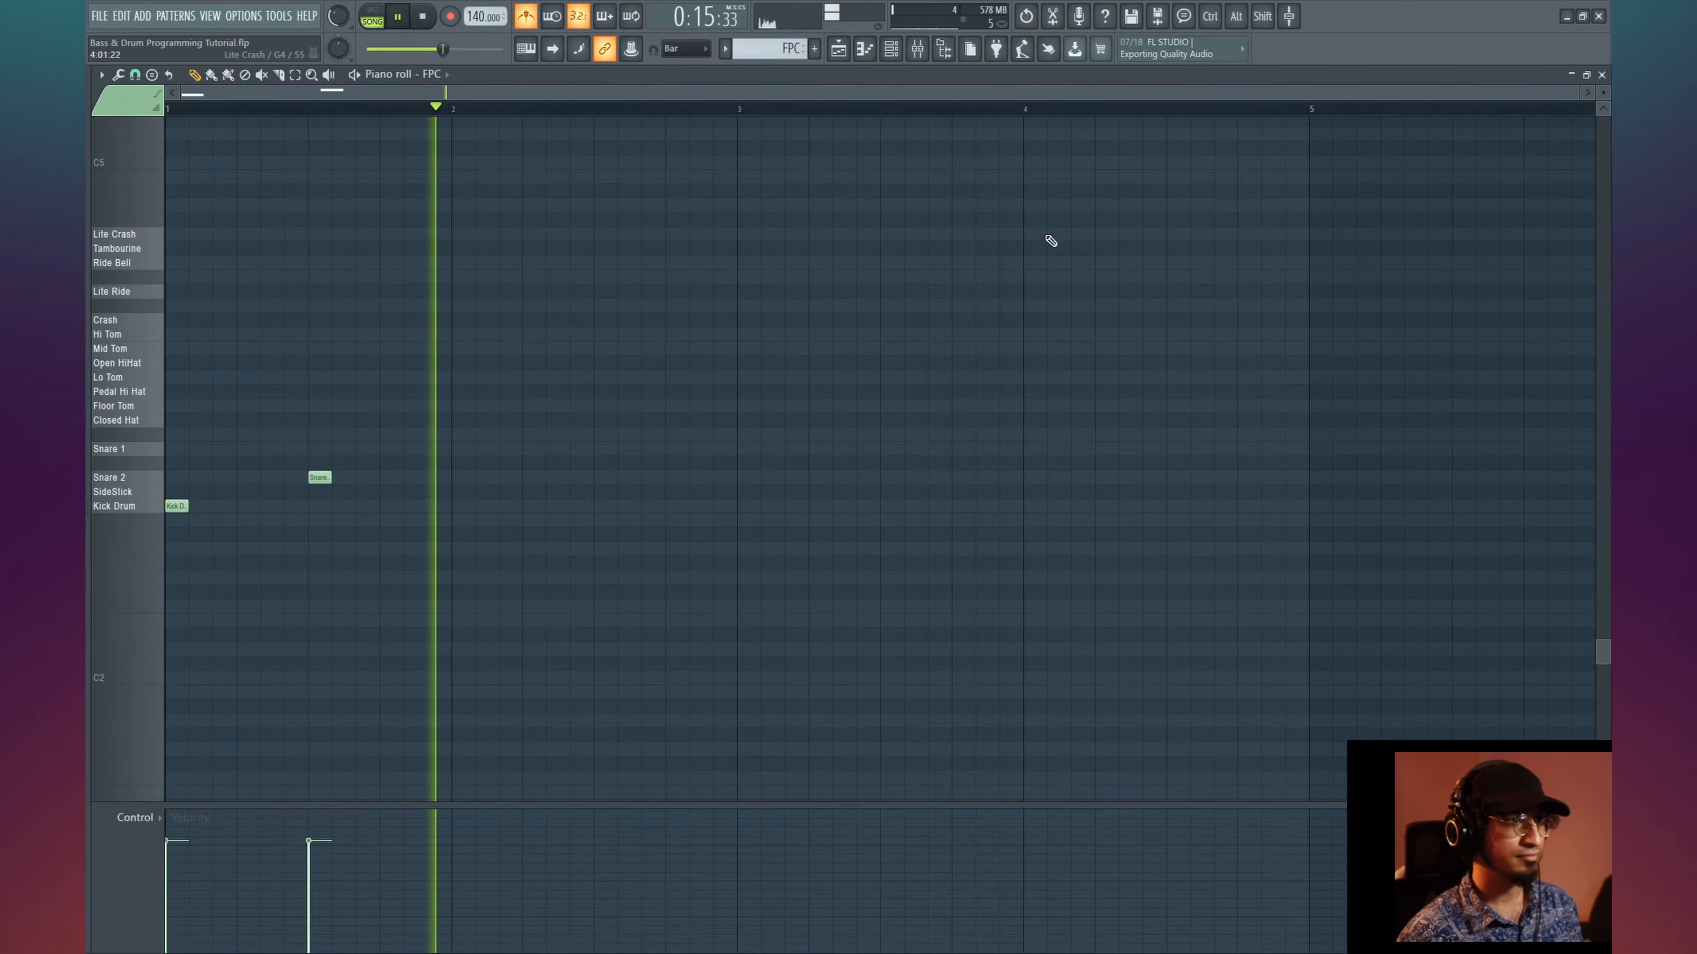
key("space")
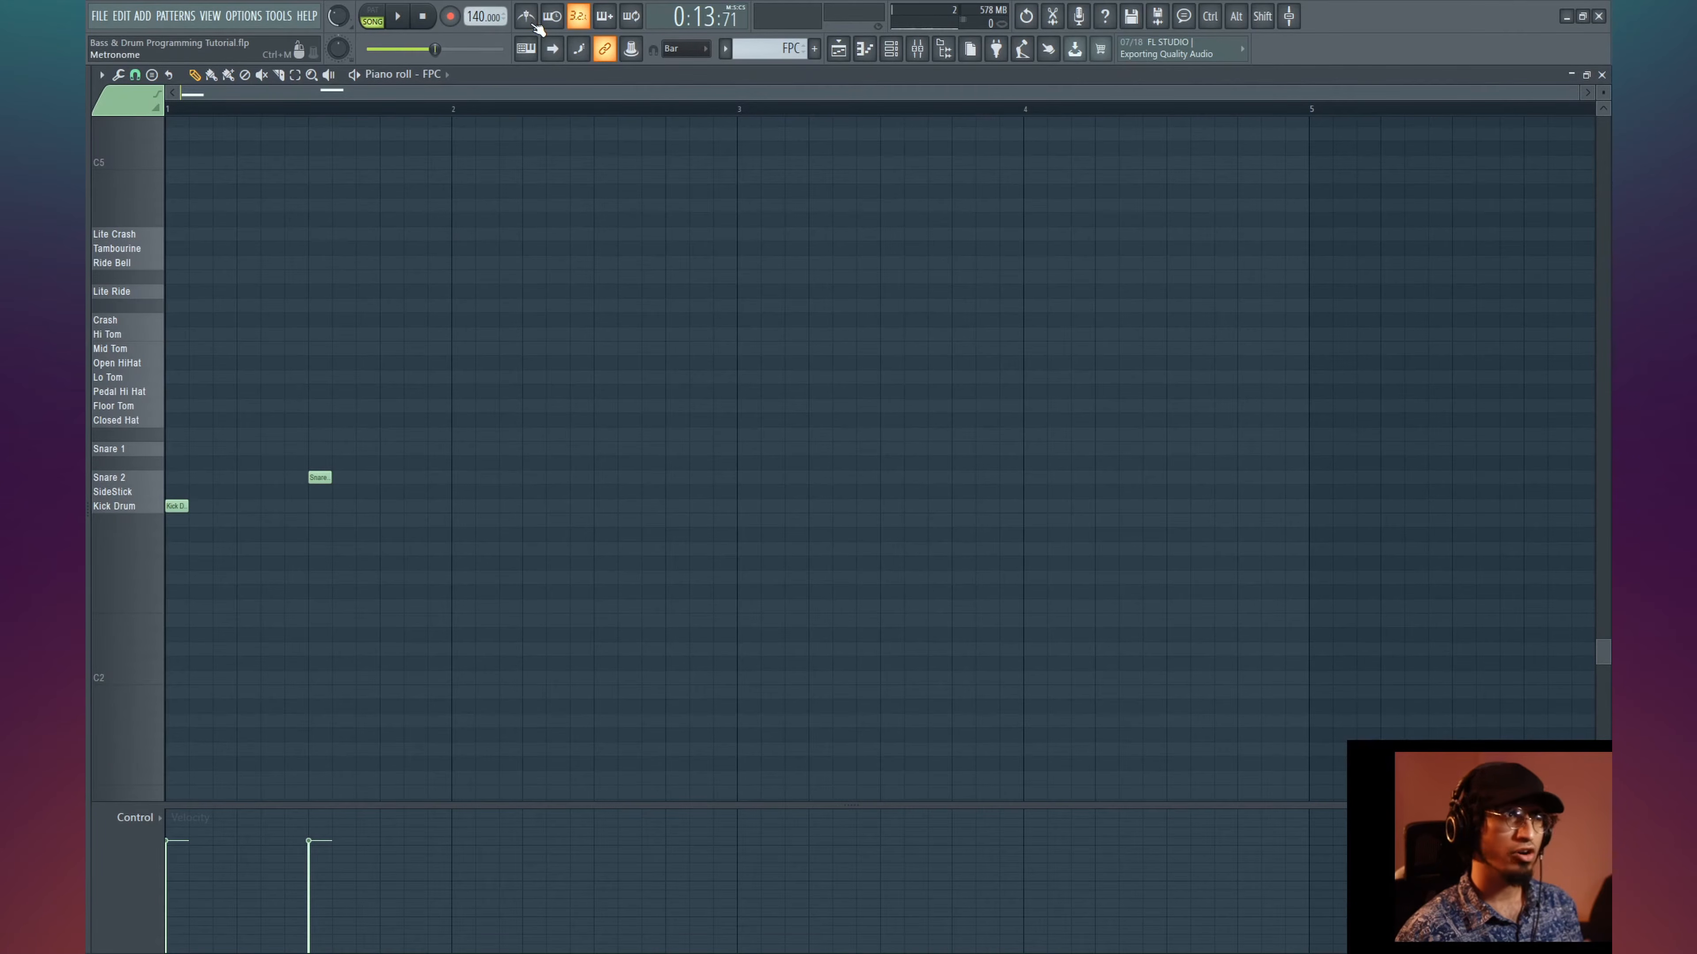
- Turn the metronome back on and add a Kick Drum note at the start of bar 2 and a Snare 2 note halfway through it
left_click(531, 21)
key("space")
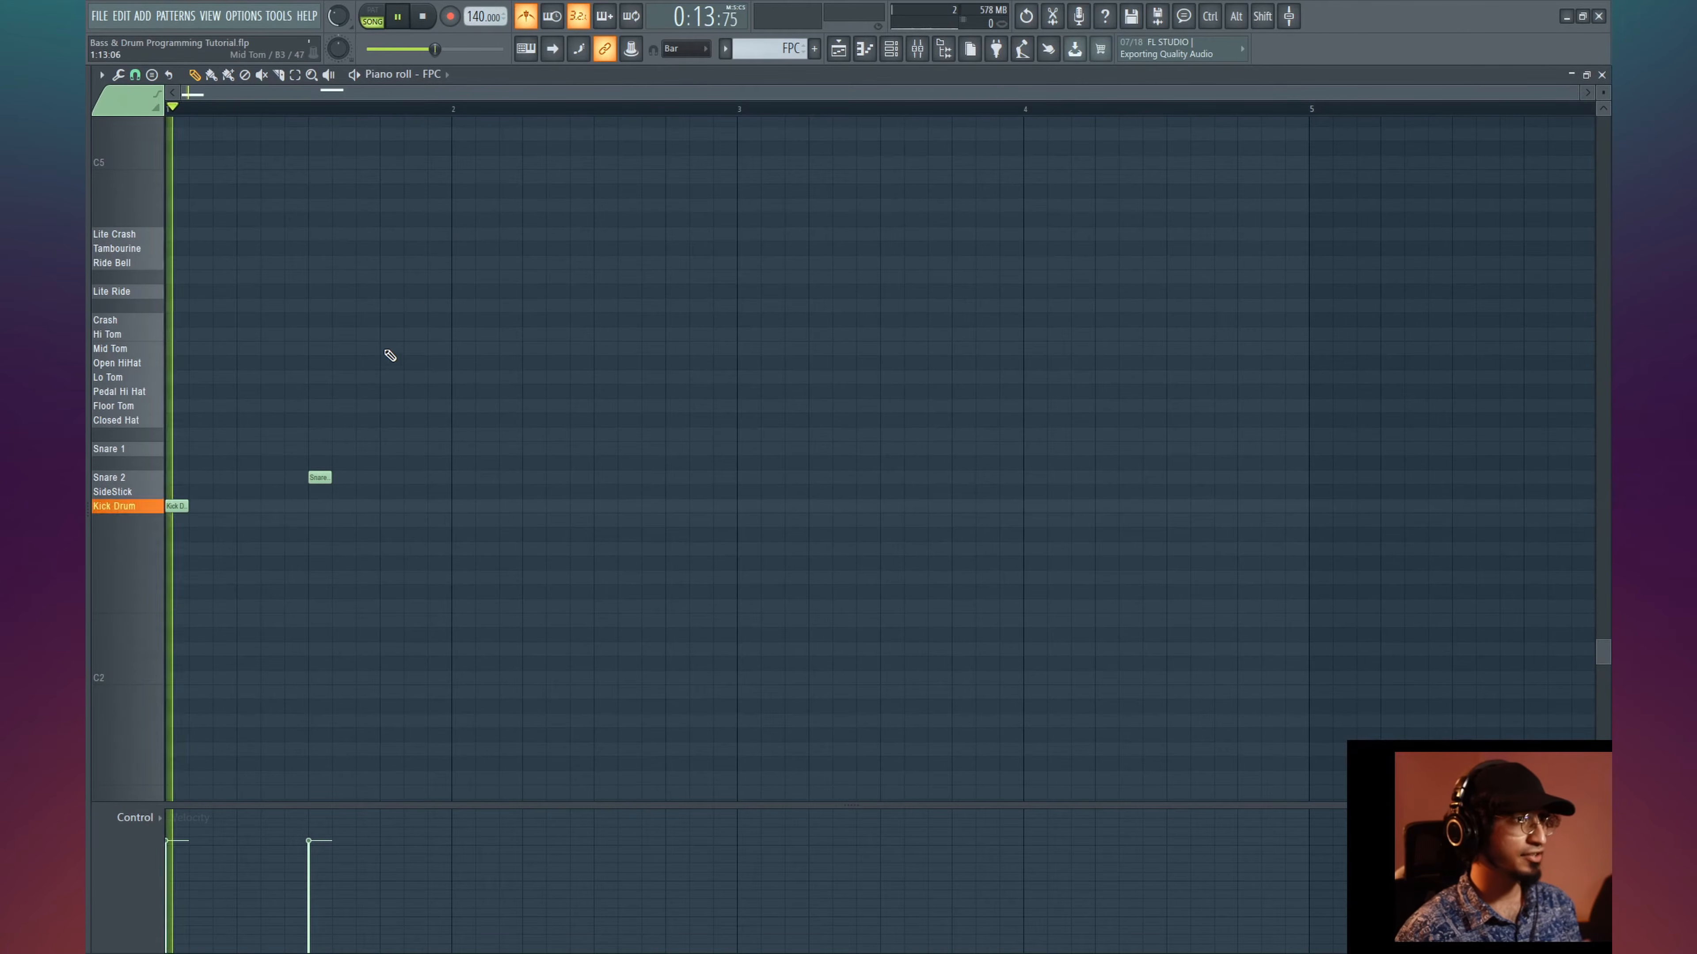
key("space")
left_click(454, 507)
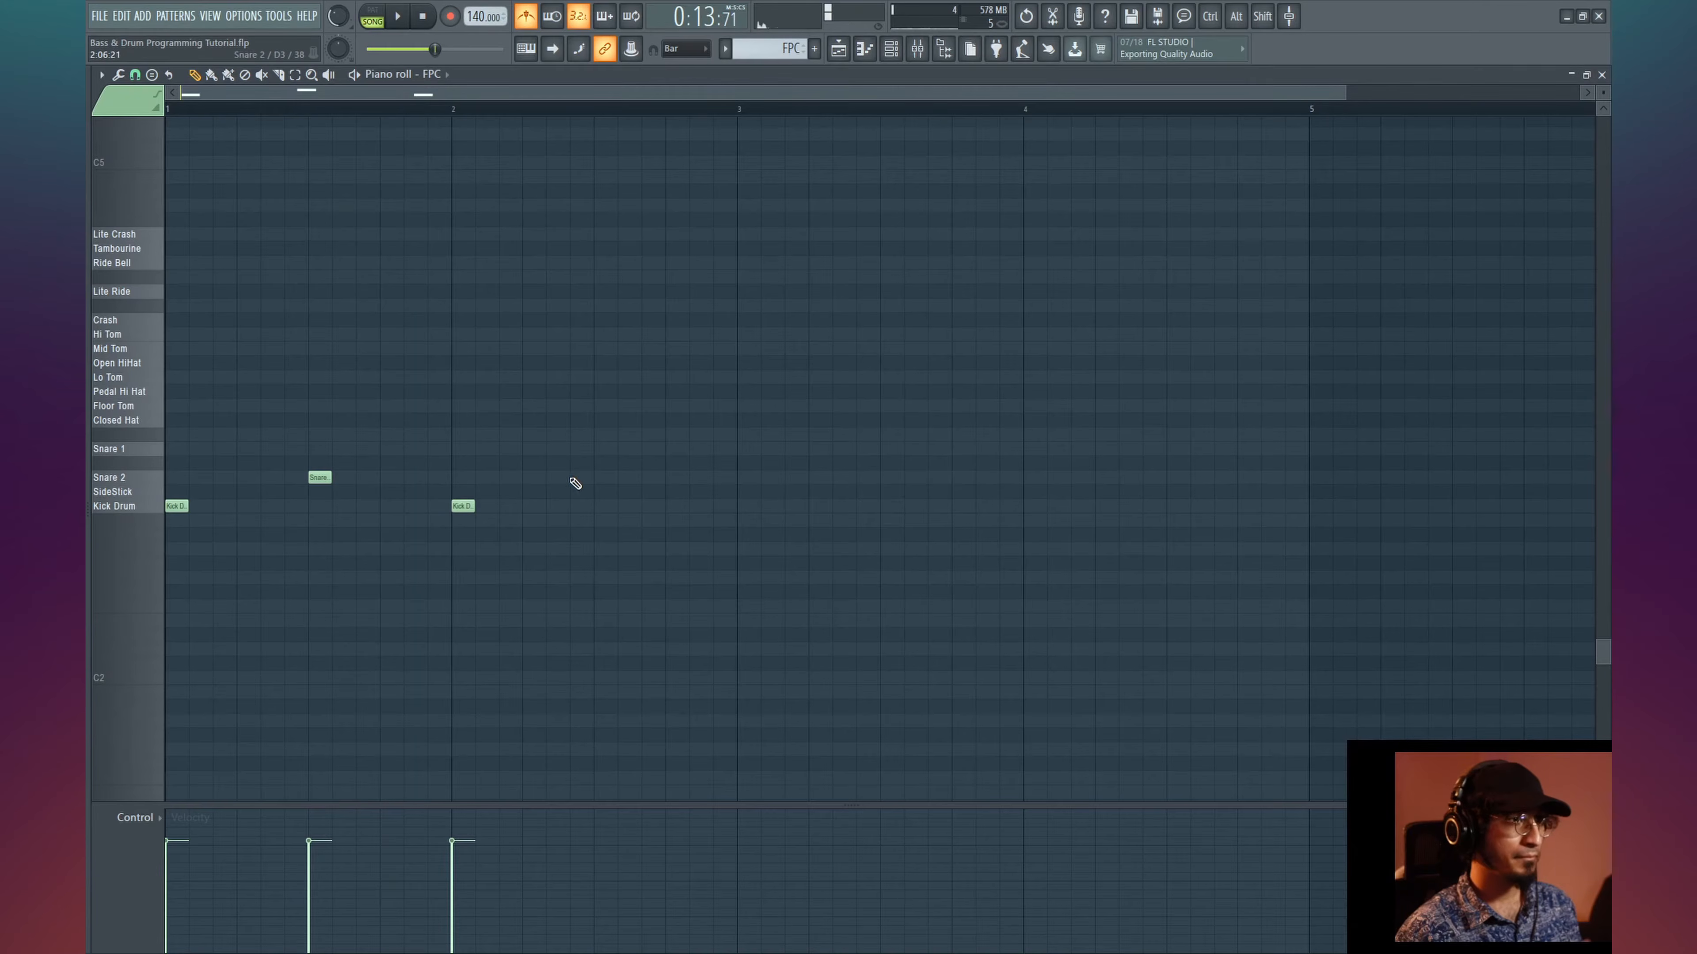
left_click(600, 478)
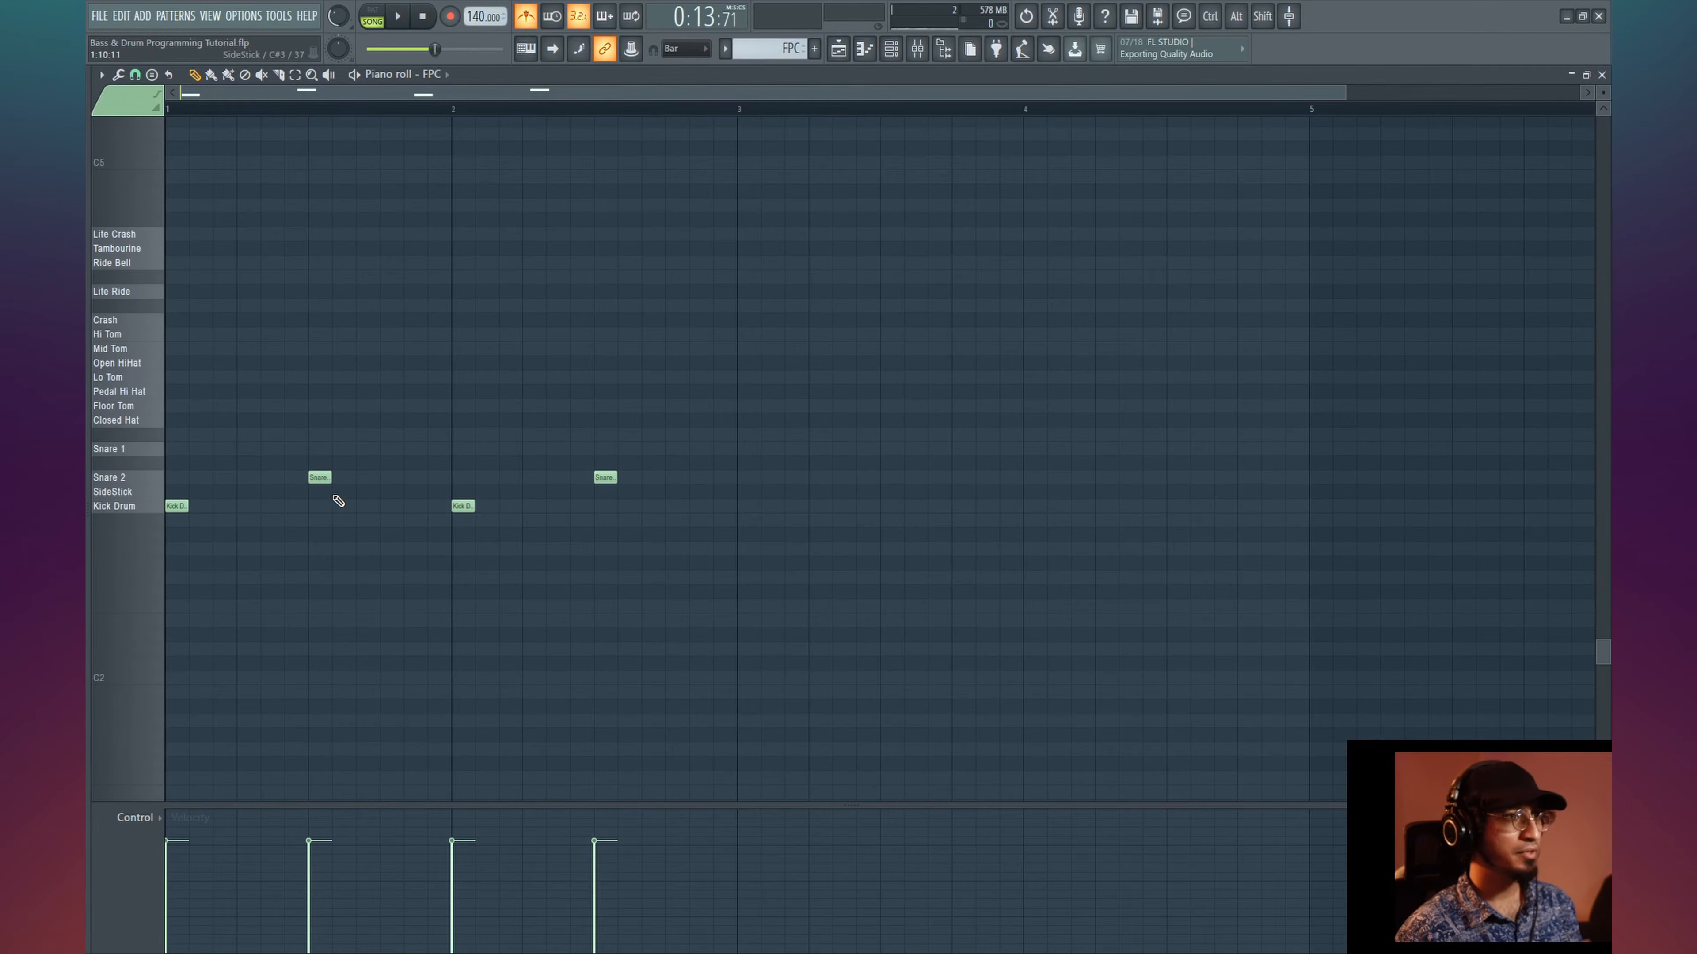
- Duplicate both Snare 2 notes onto the Snare 1 row, aligned with the originals, and play back the layered snares
double_click(157, 484)
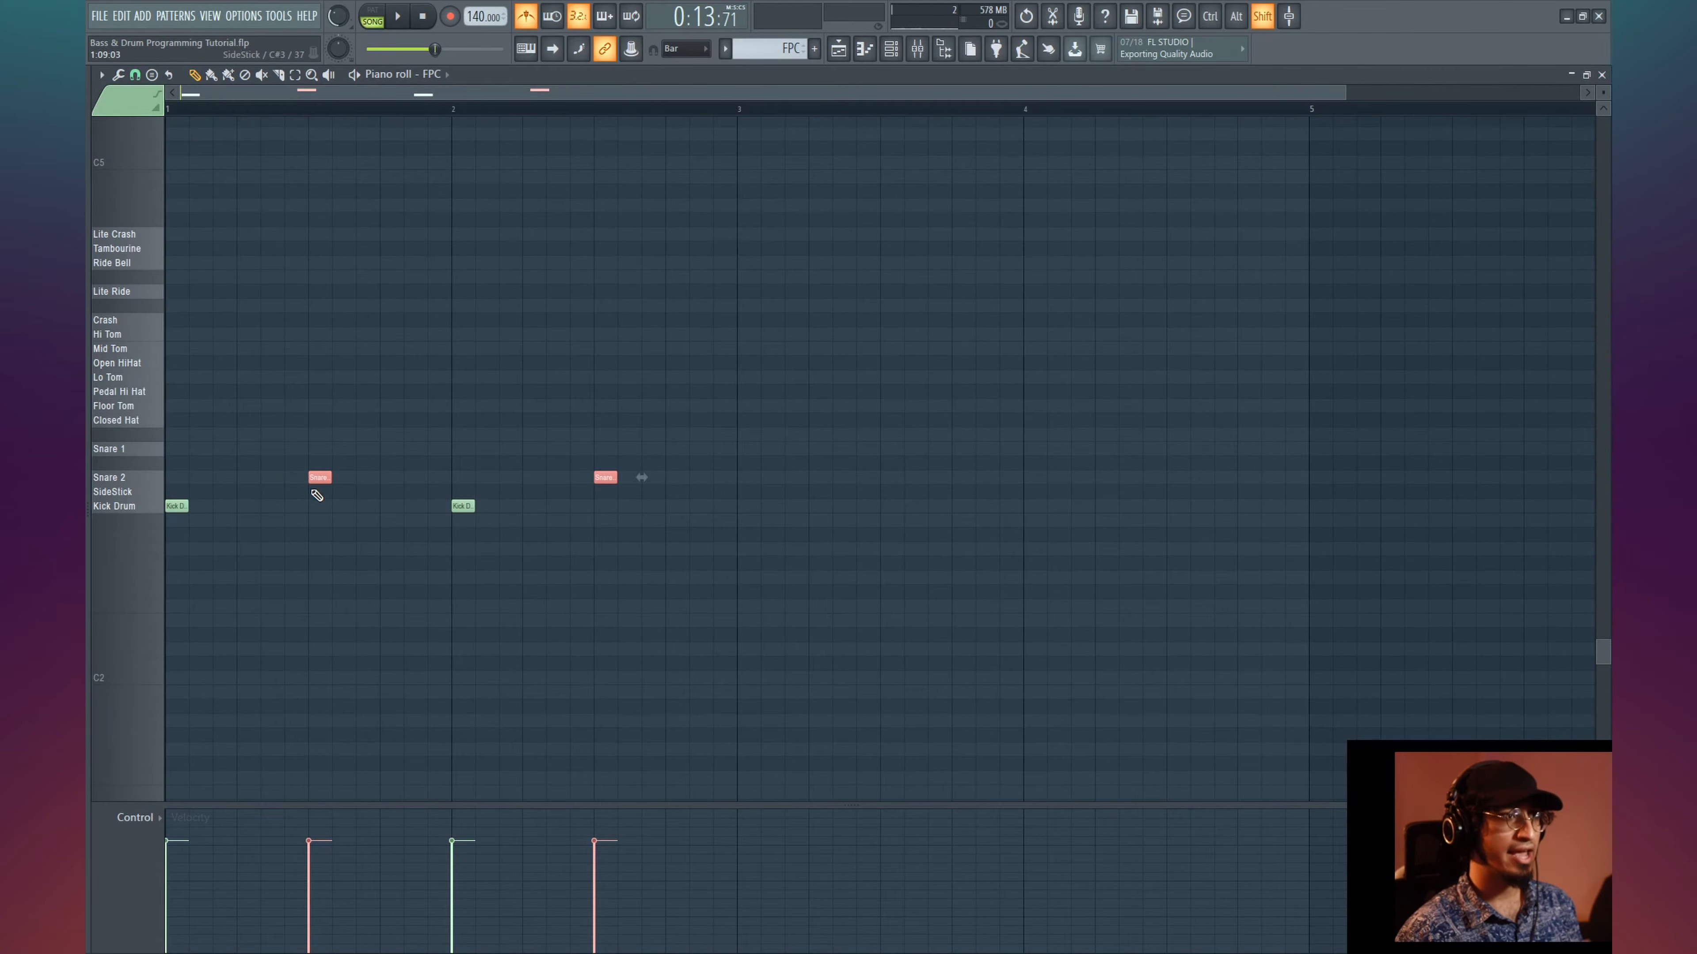
left_click_drag(312, 478, 335, 449)
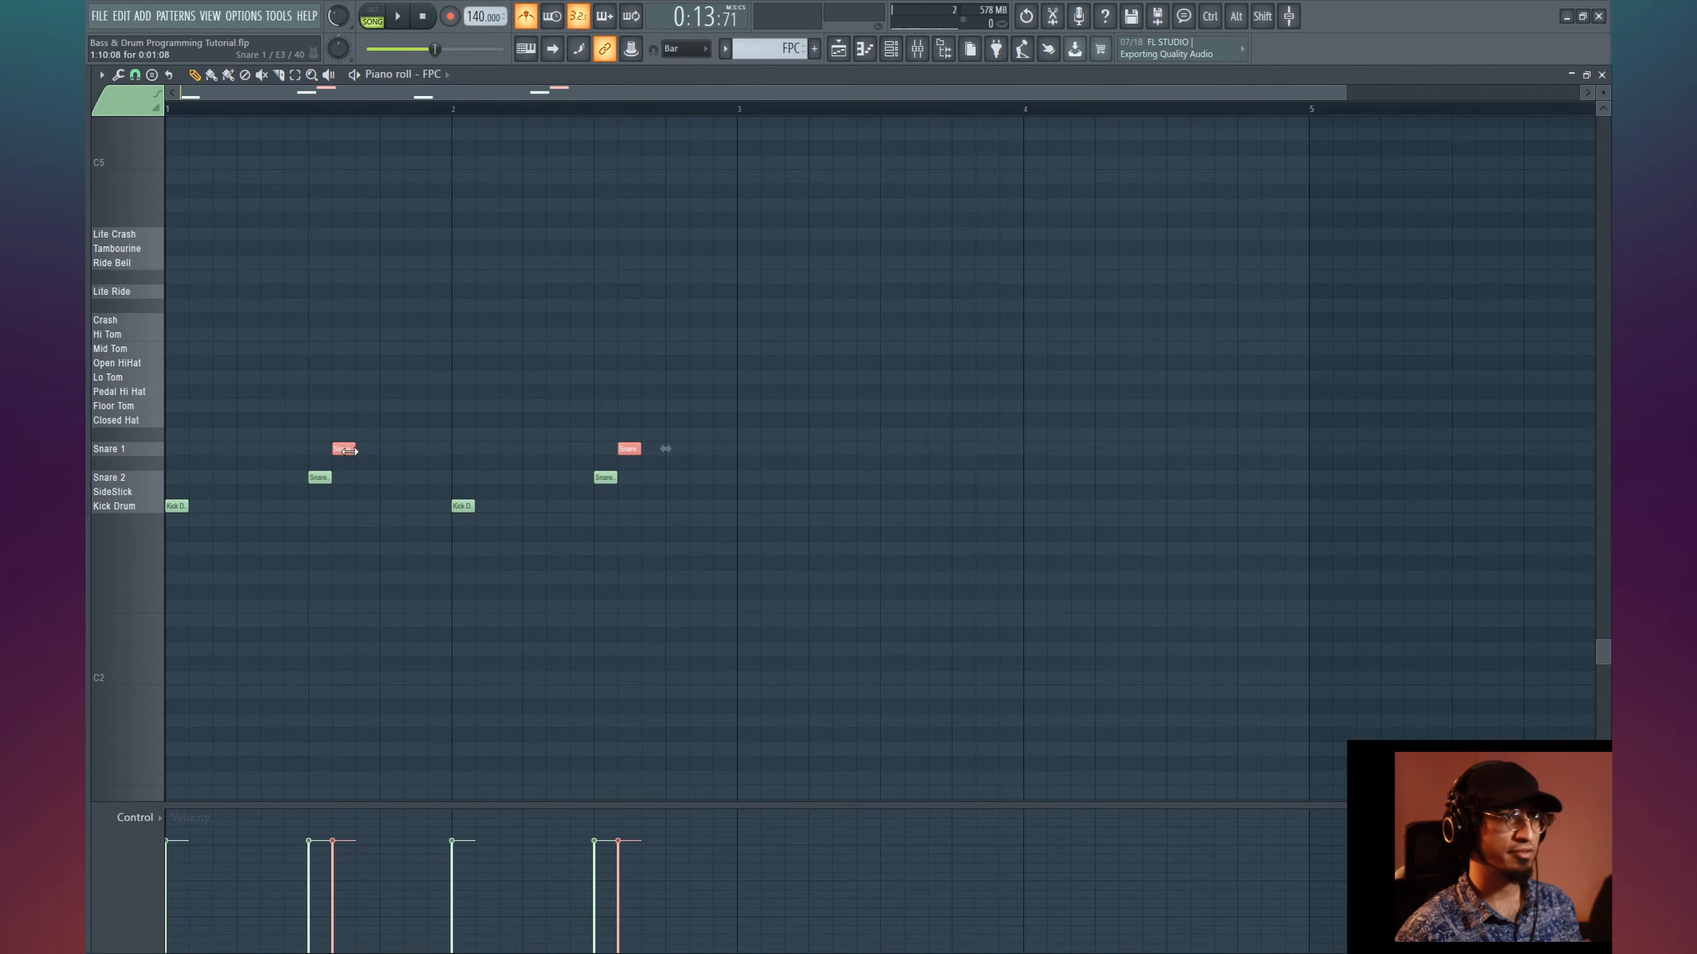
left_click_drag(342, 450, 329, 449)
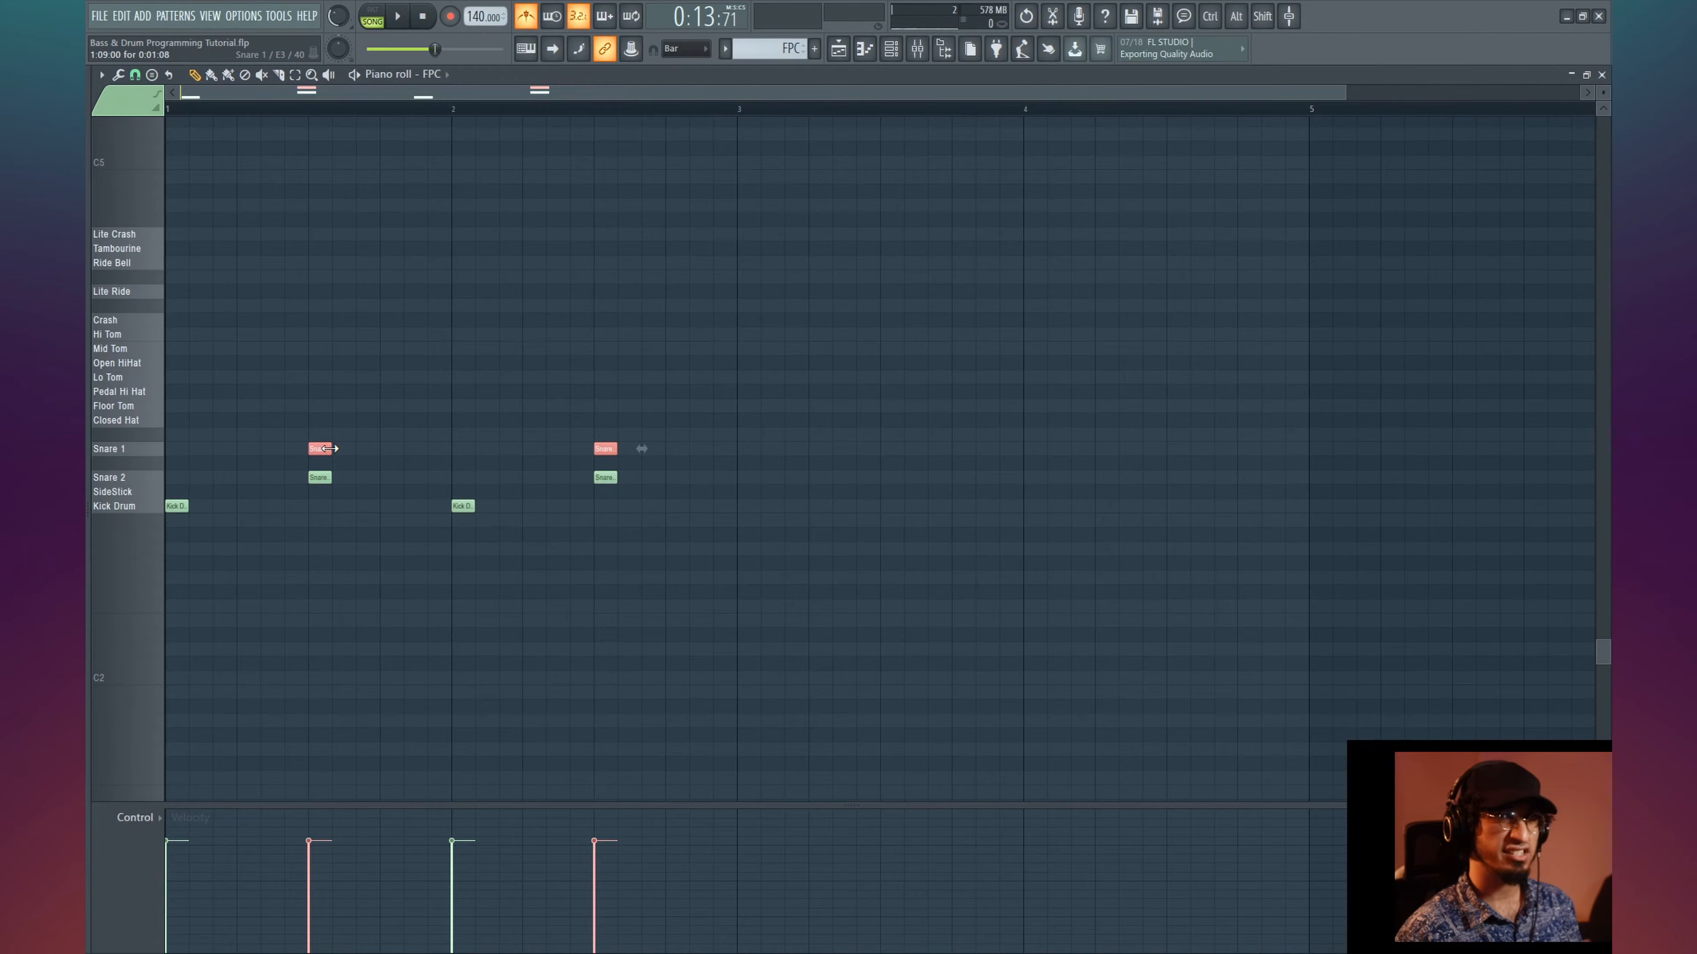
key("space")
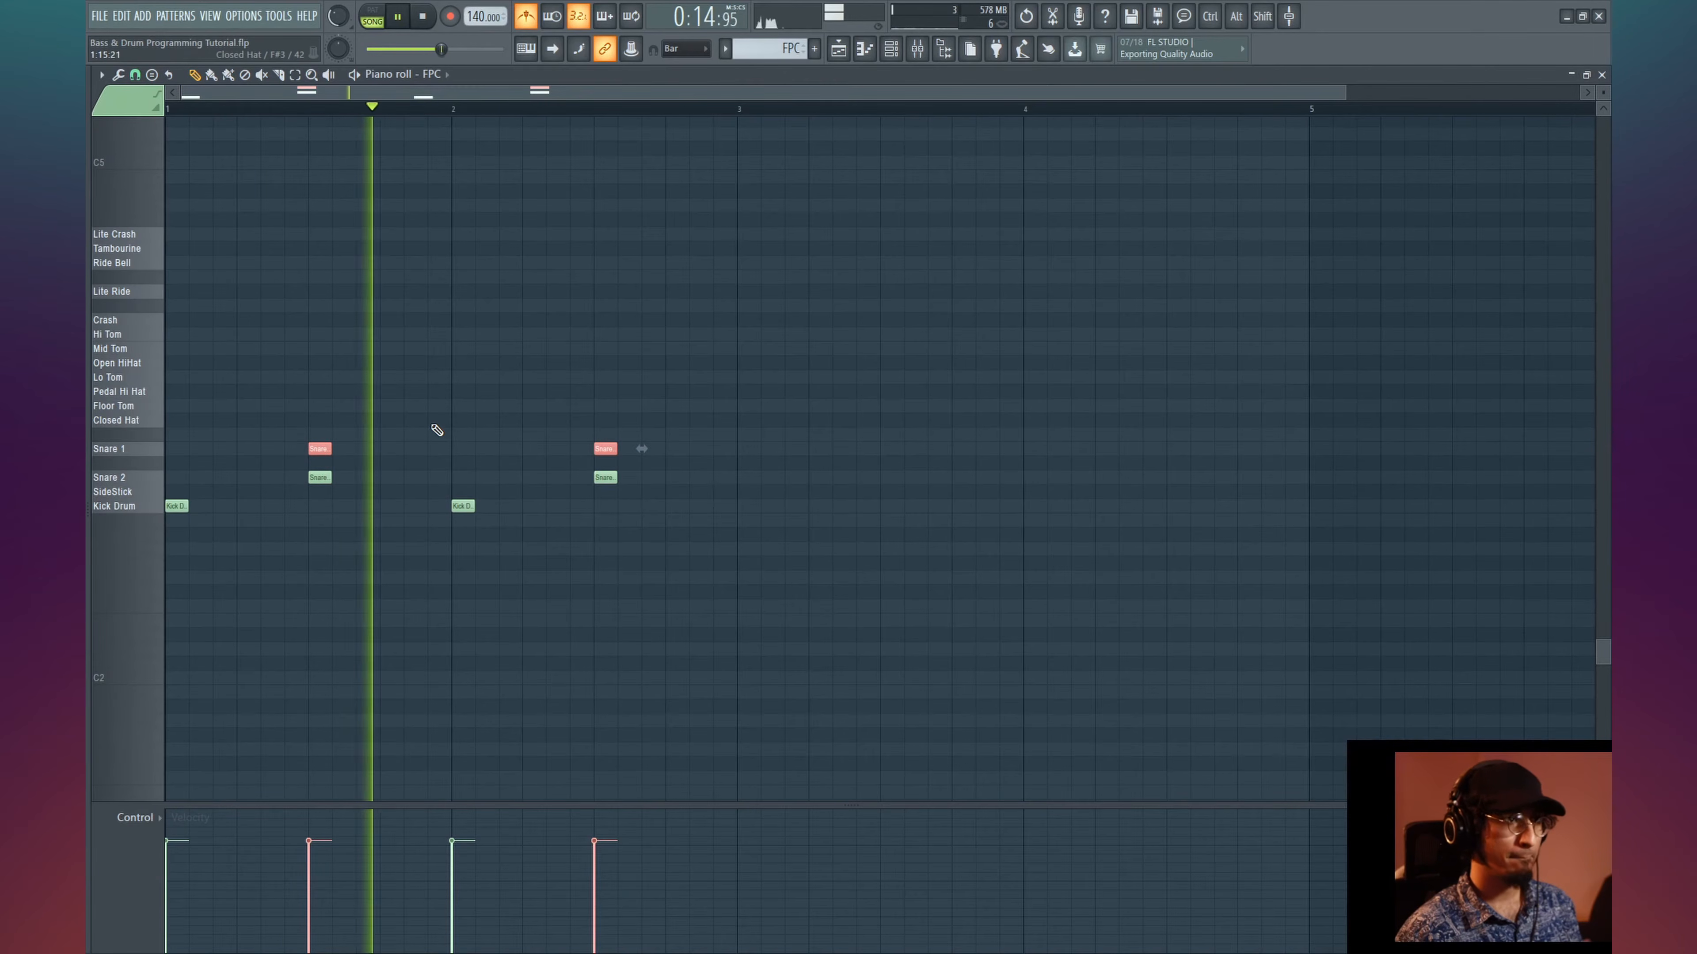
key("space")
- Raise the velocity of both Kick Drum notes to 100%, deselect them and play back the beat
left_click_drag(506, 470, 383, 543)
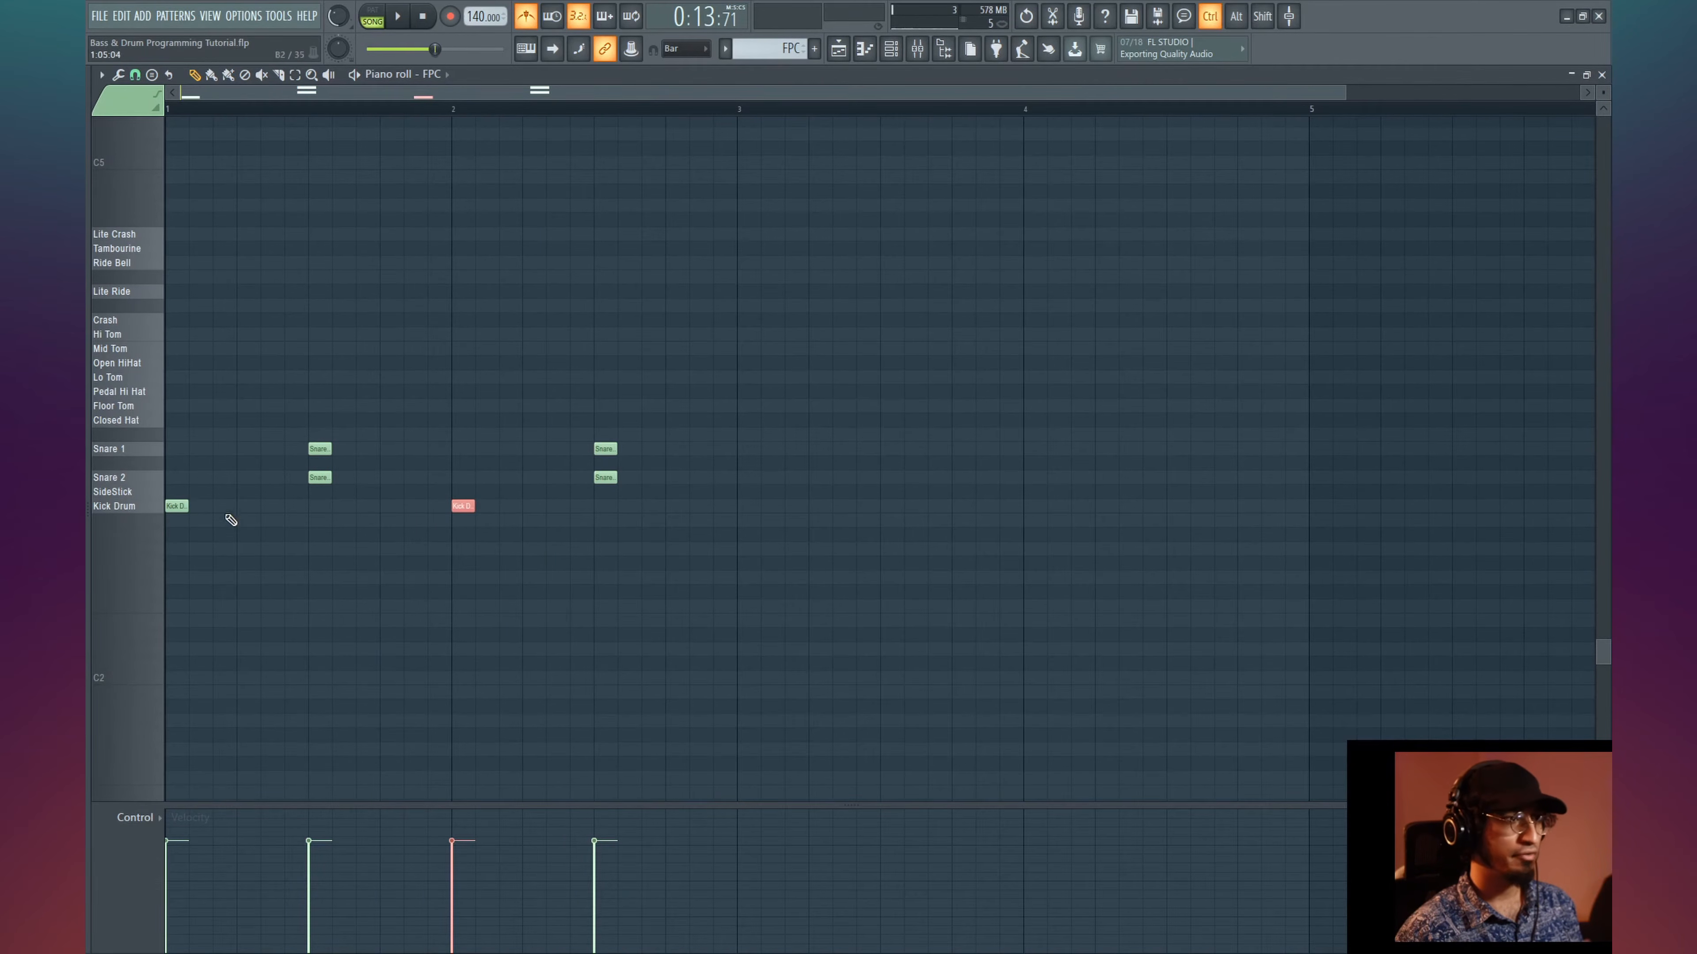
left_click_drag(189, 488, 149, 576)
left_click_drag(483, 481, 444, 535)
left_click_drag(460, 839, 439, 710)
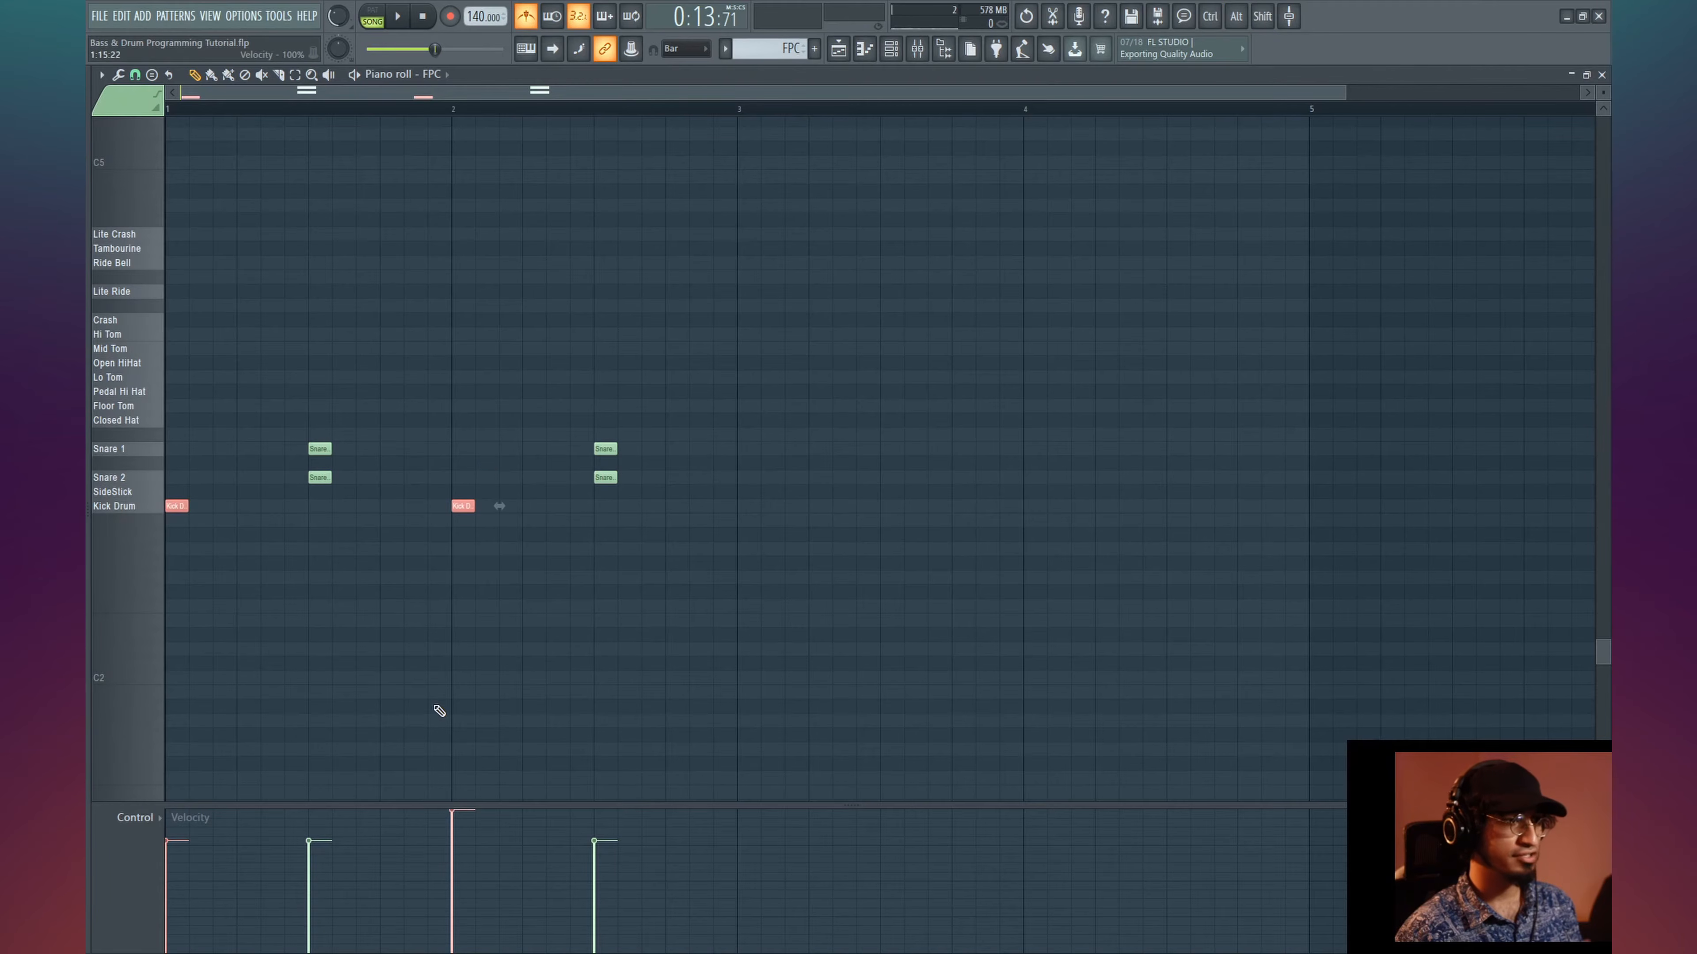
key("ctrl+d")
key("space")
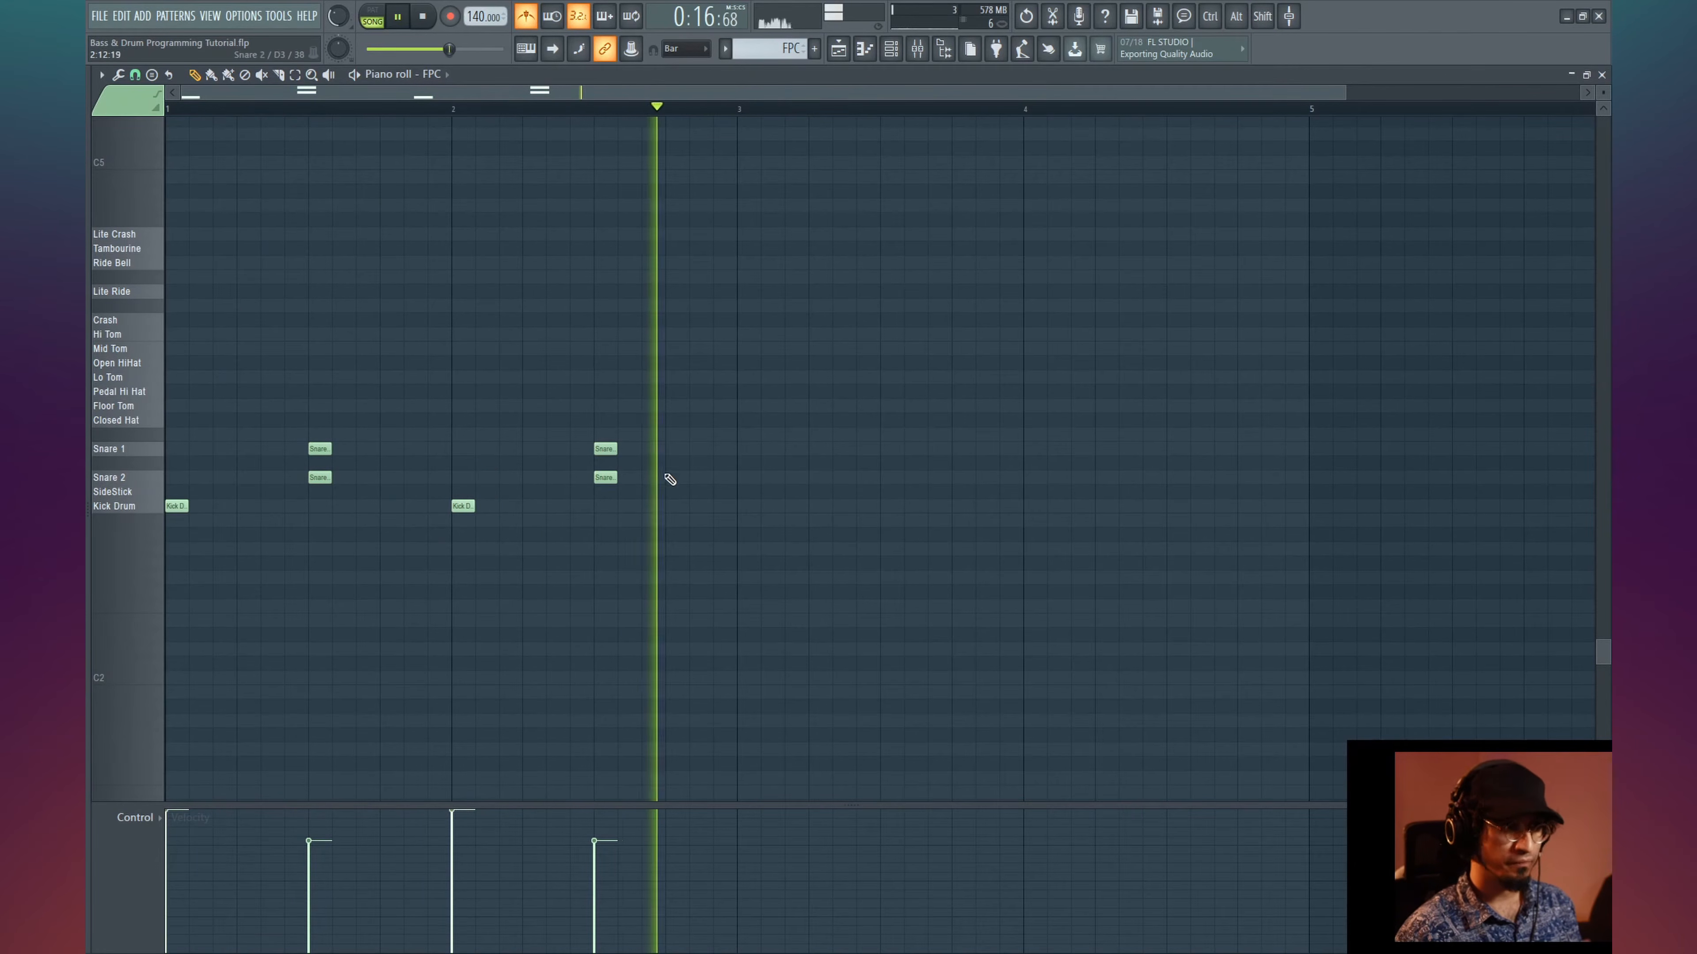
key("space")
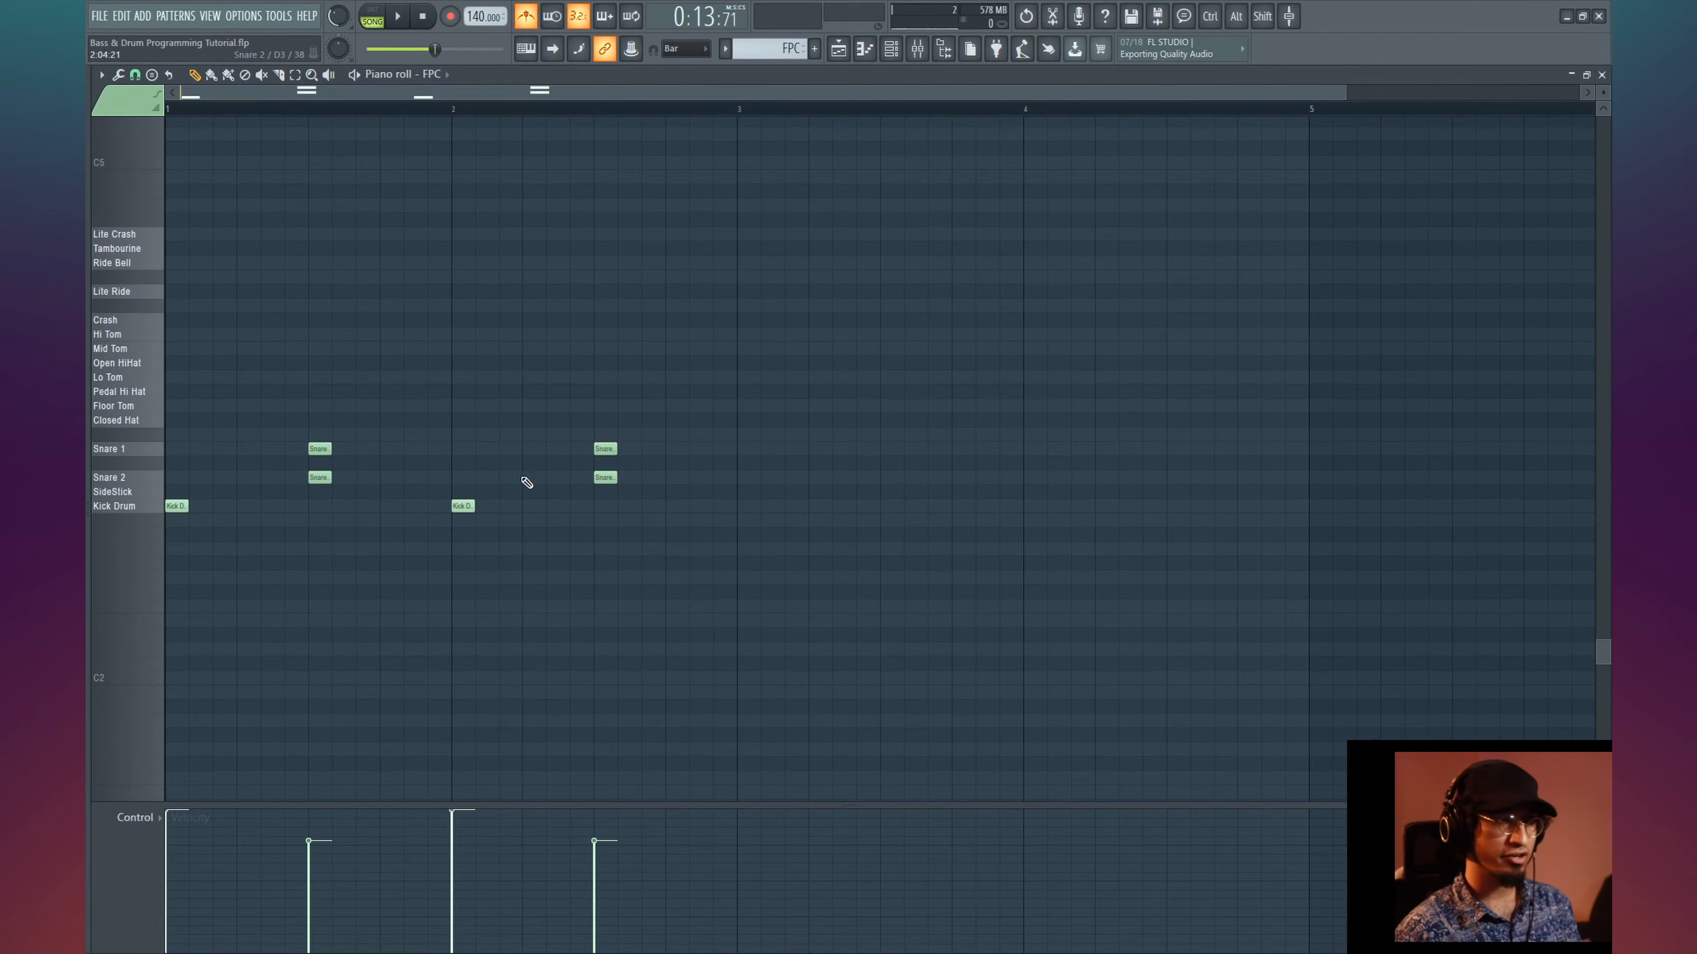
- Add a Kick Drum note one grid step before bar 2, raise its velocity slightly and play back the beat
key("ctrl")
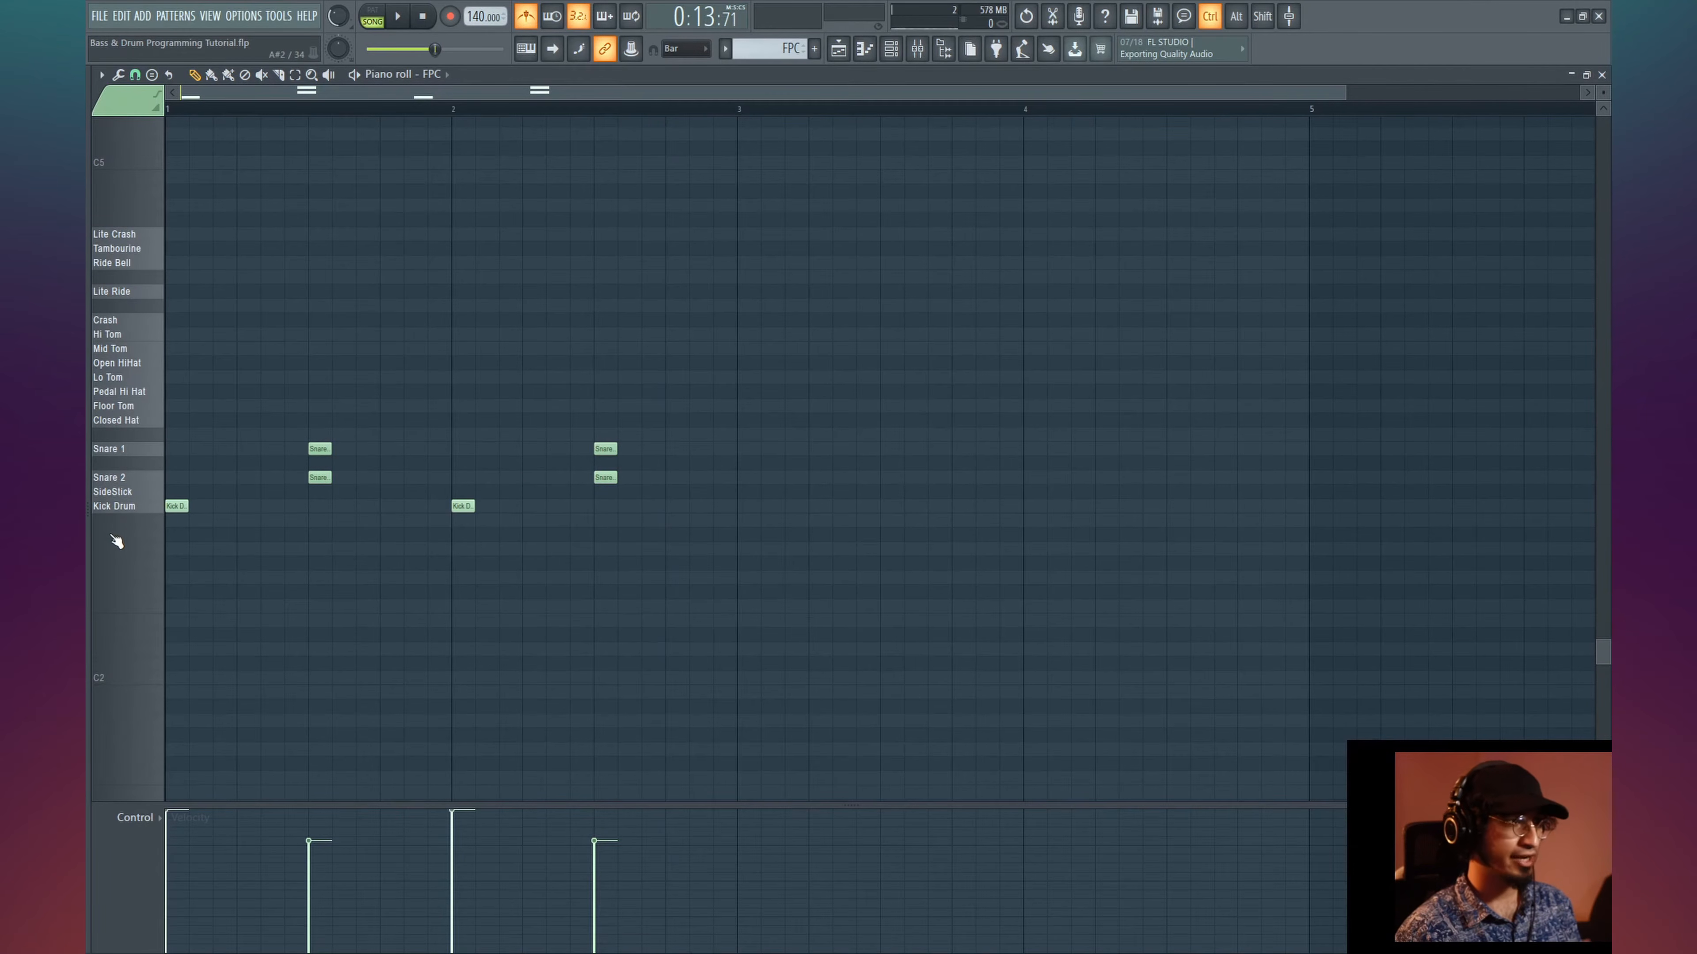
left_click(133, 506, "ctrl")
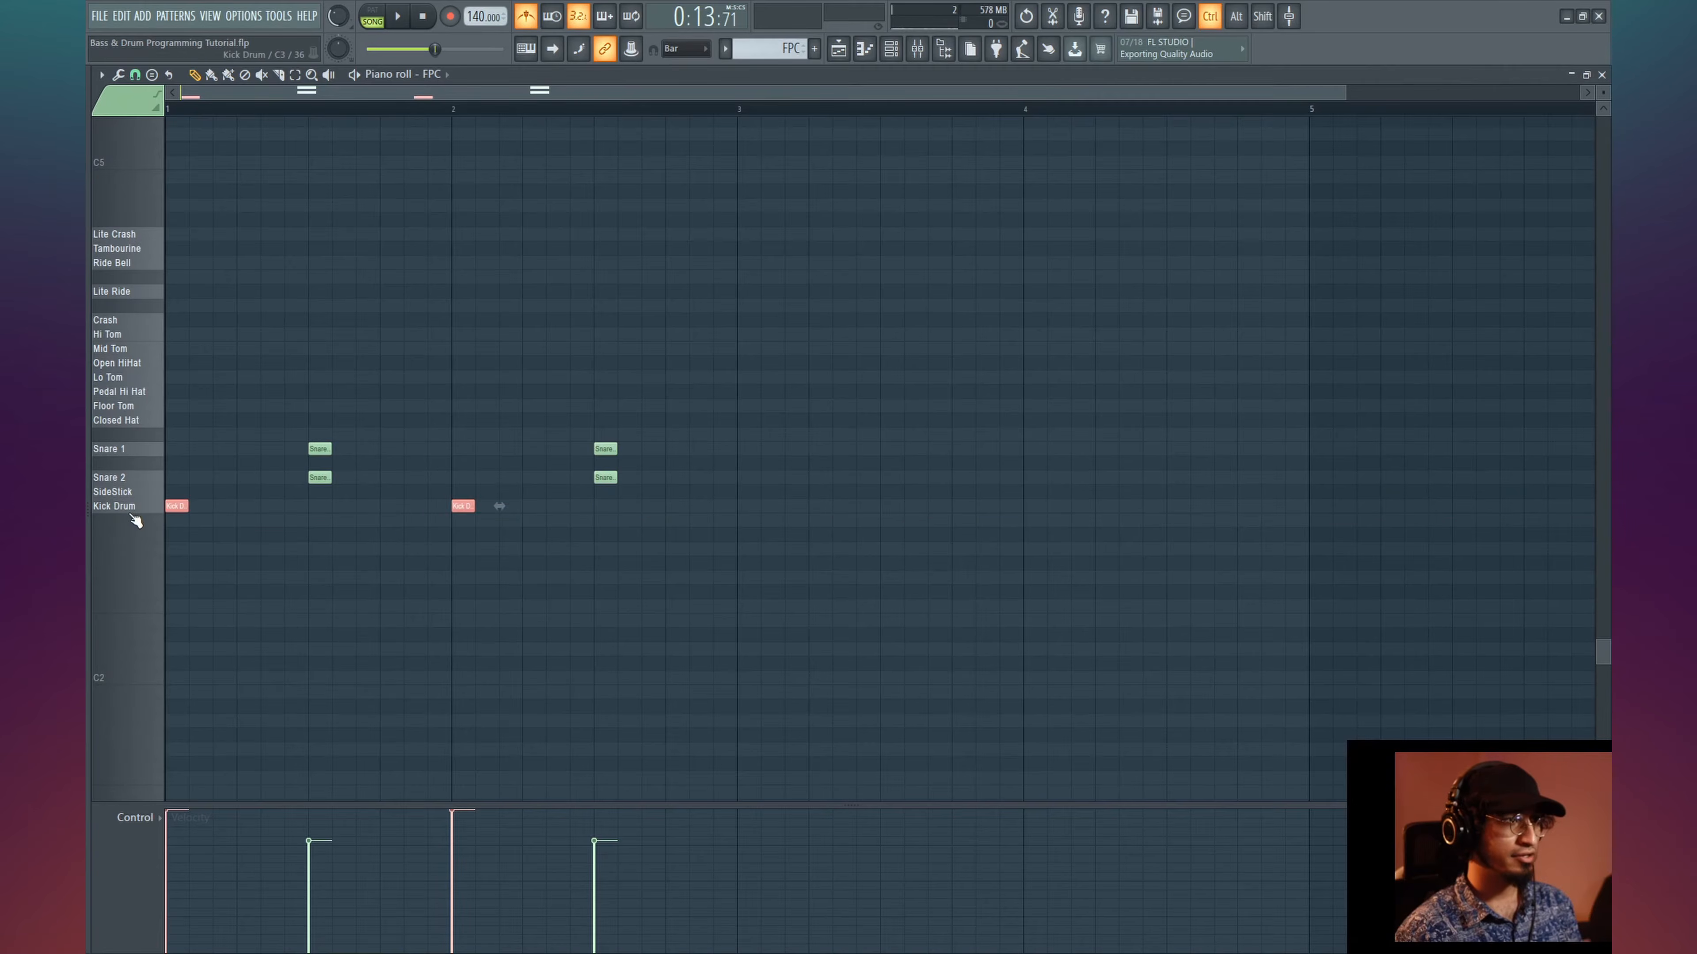
left_click(461, 505, "ctrl")
left_click_drag(460, 505, 437, 506)
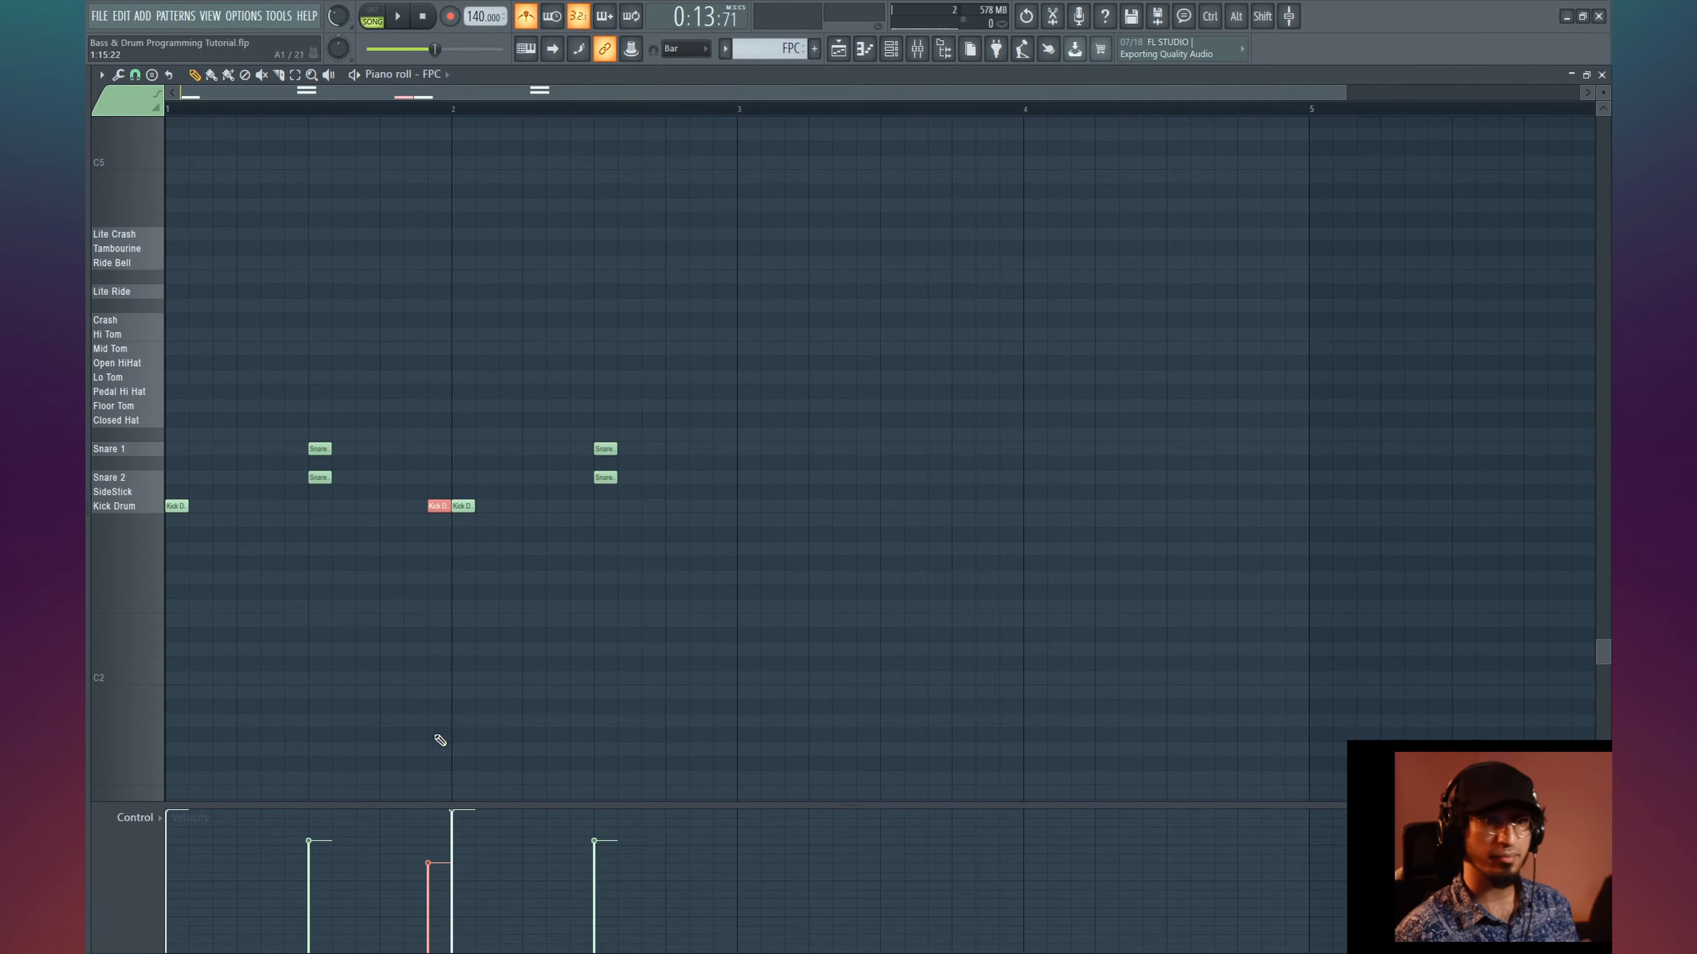
left_click(429, 835)
key("space")
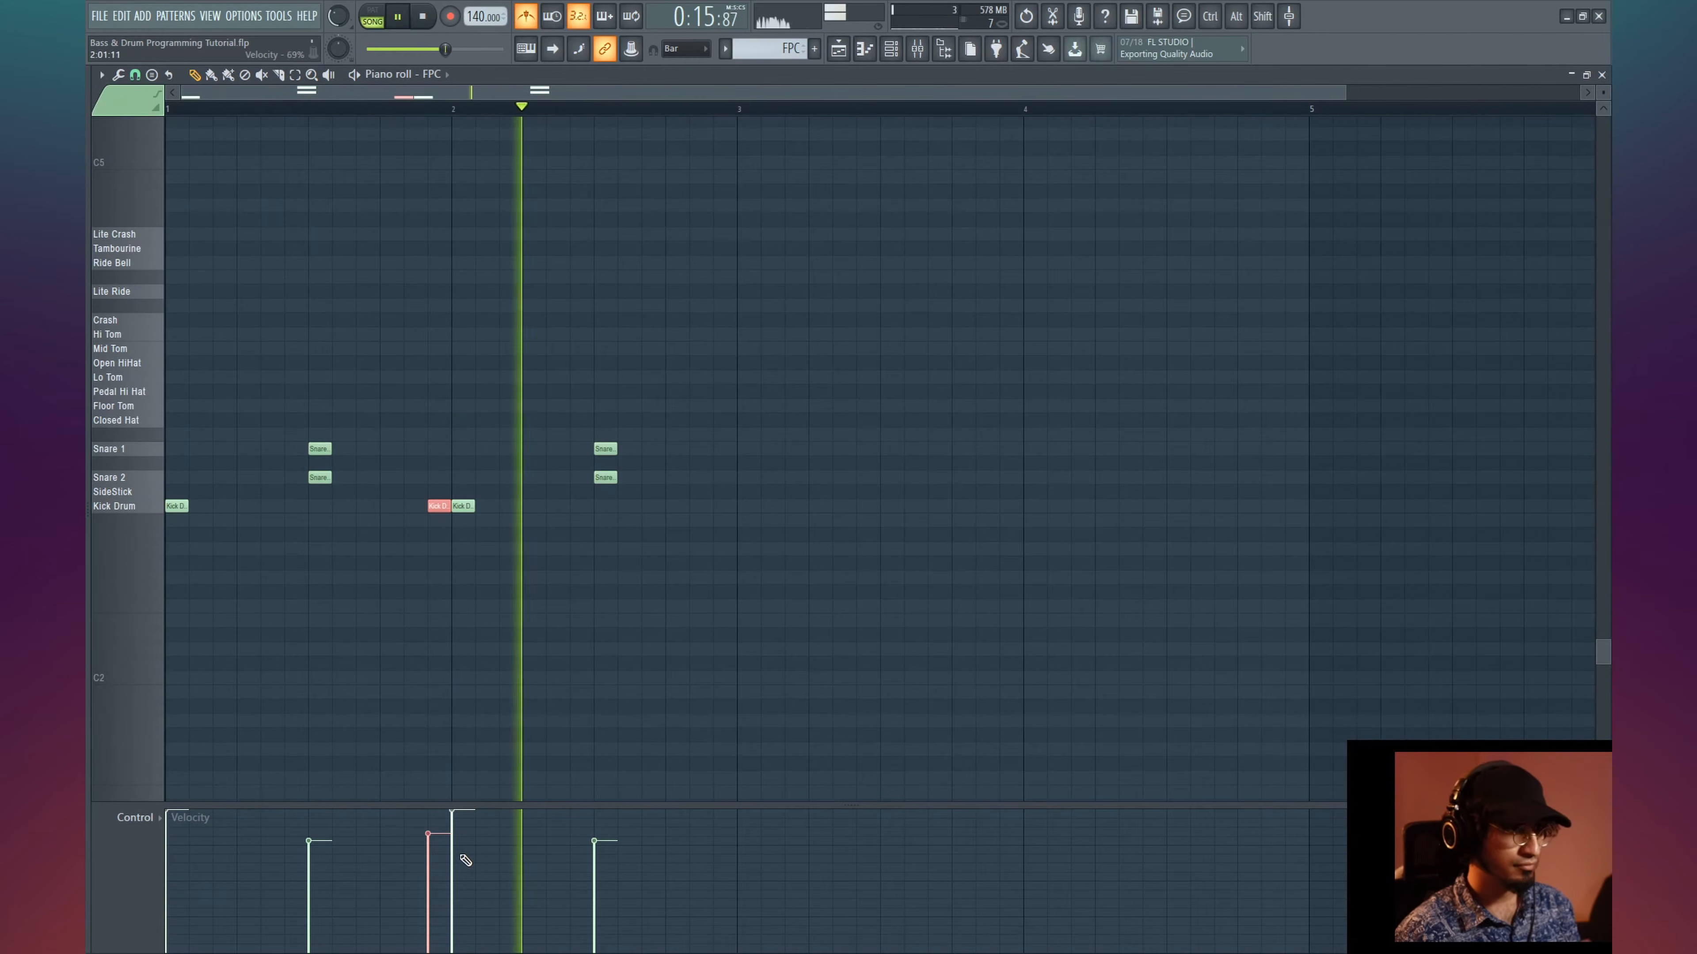
key("space")
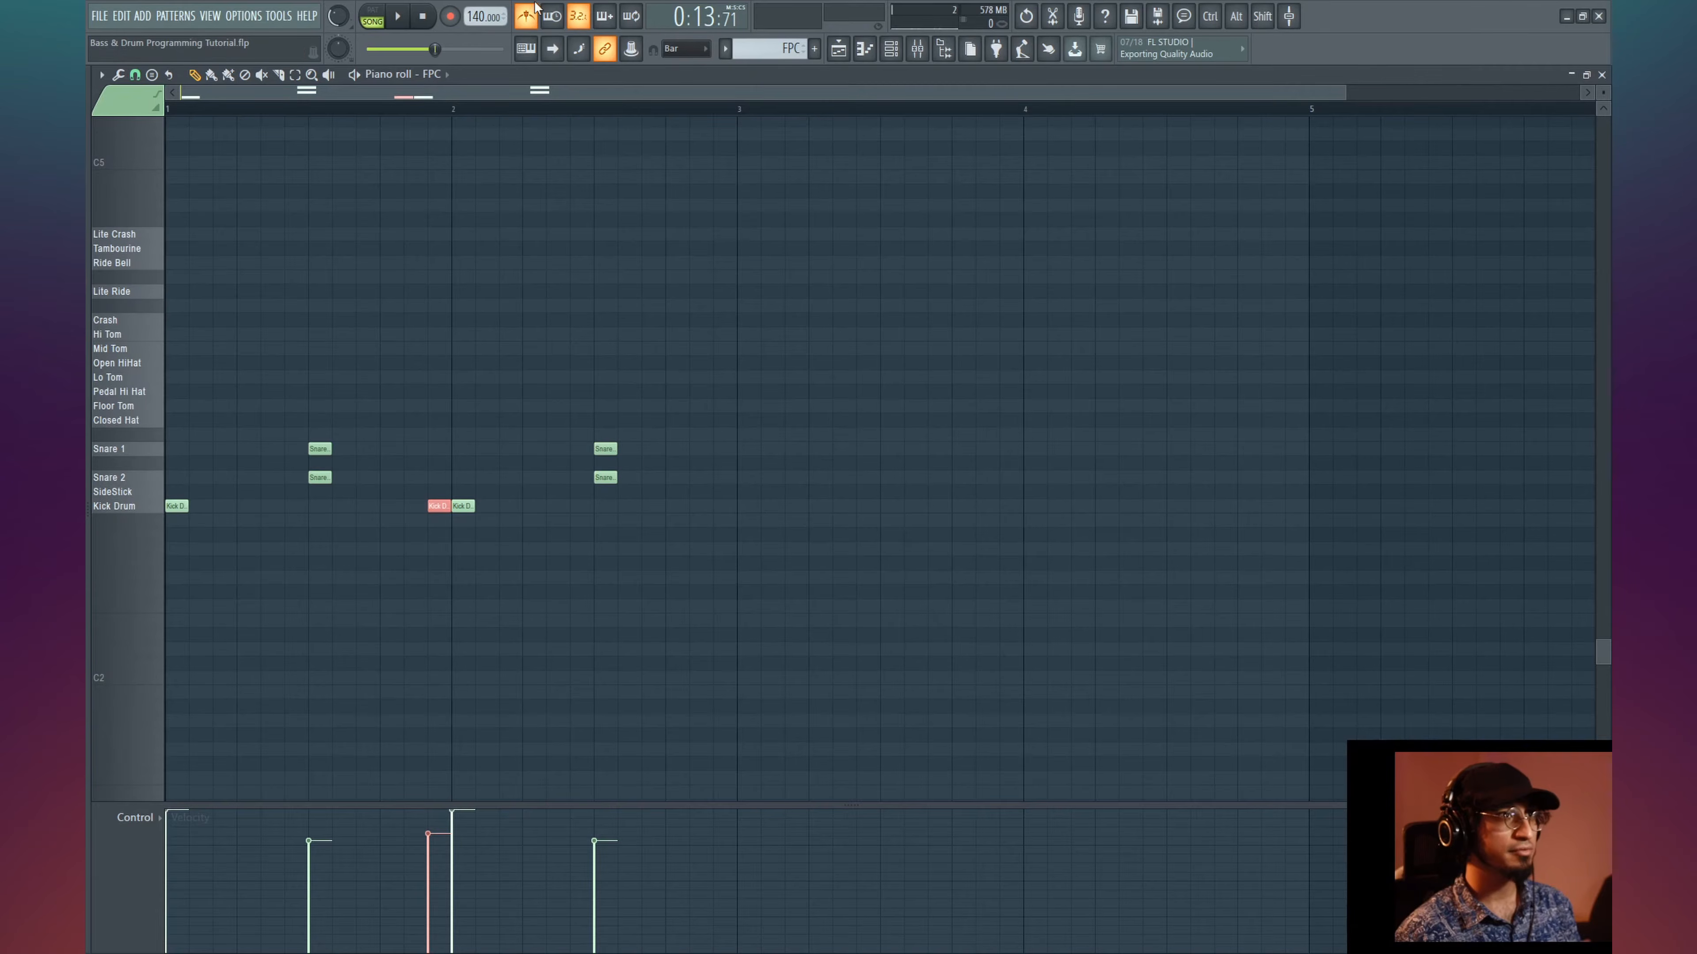
- Turn the metronome off, bring up the channel rack and mixer, return to the piano roll and play back the beat
left_click(526, 16)
key("Tab")
key("F6")
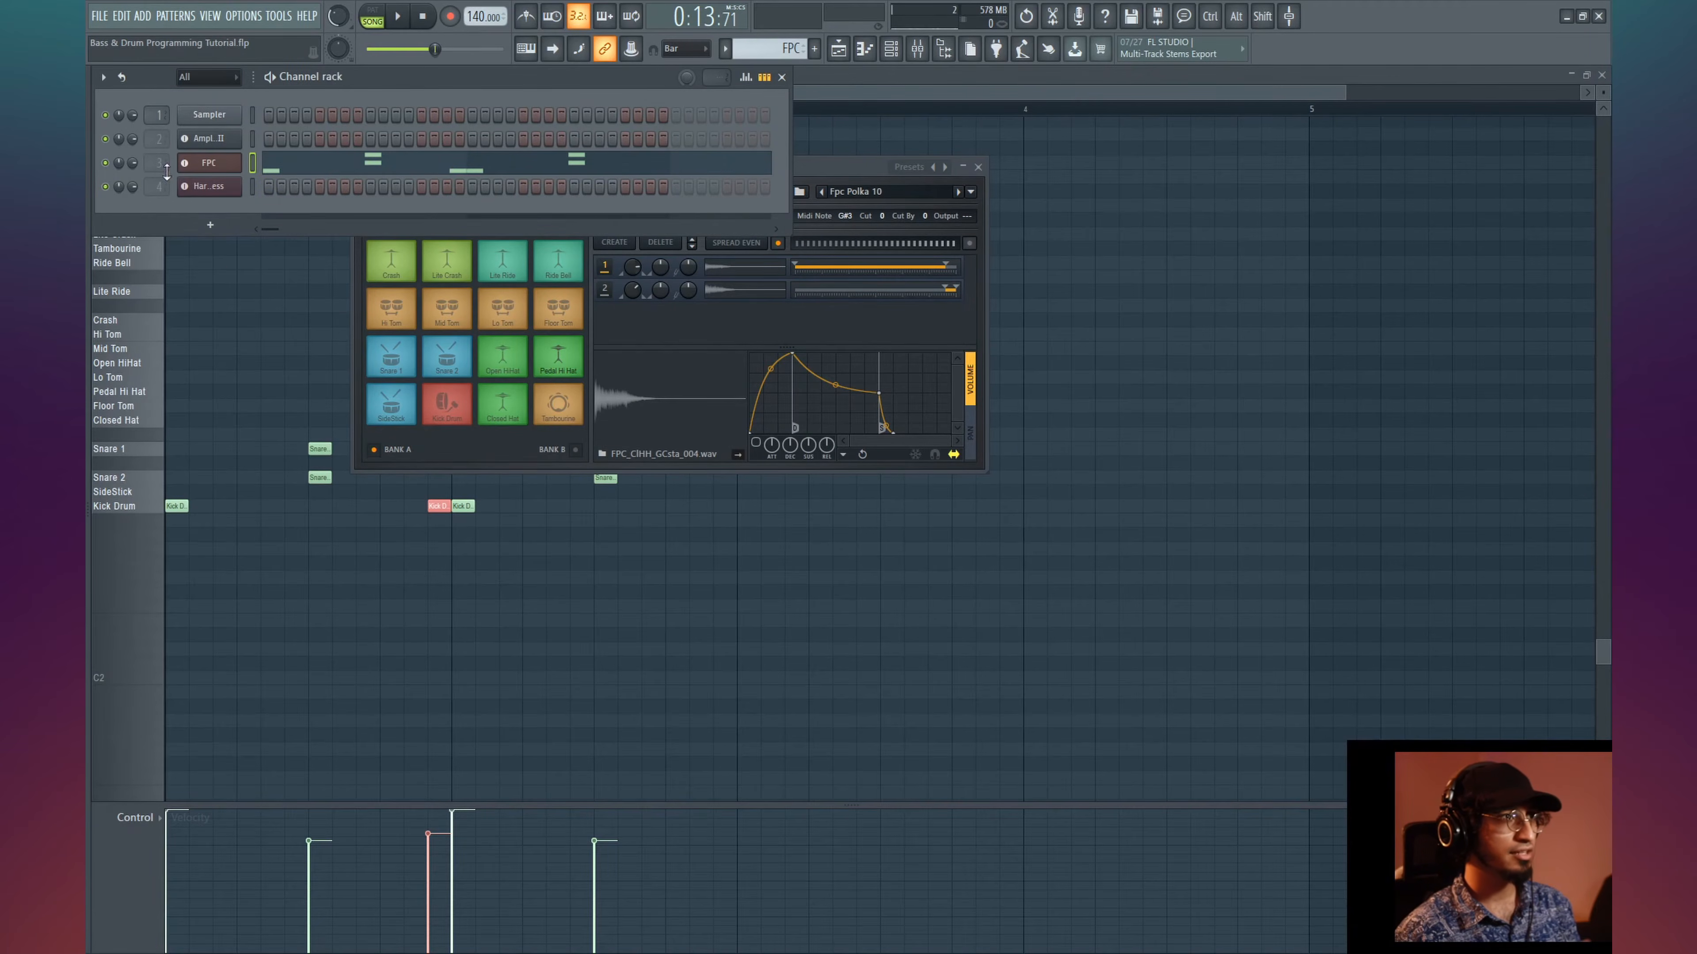
key("F9")
key("F12")
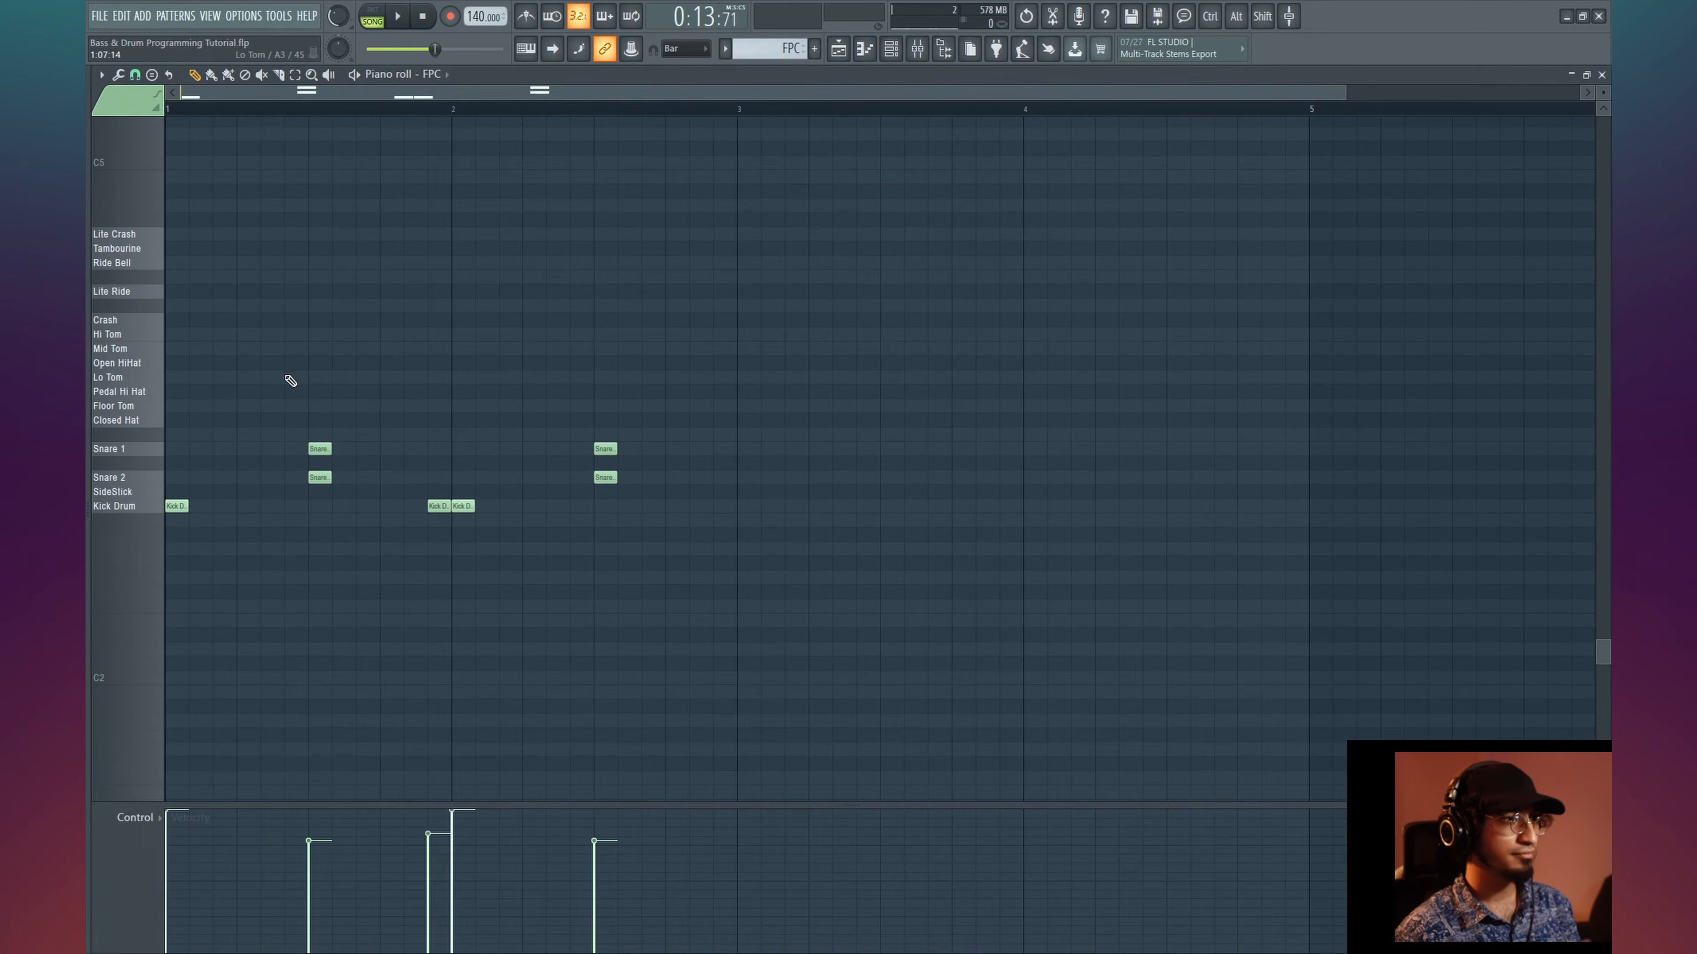
key("space")
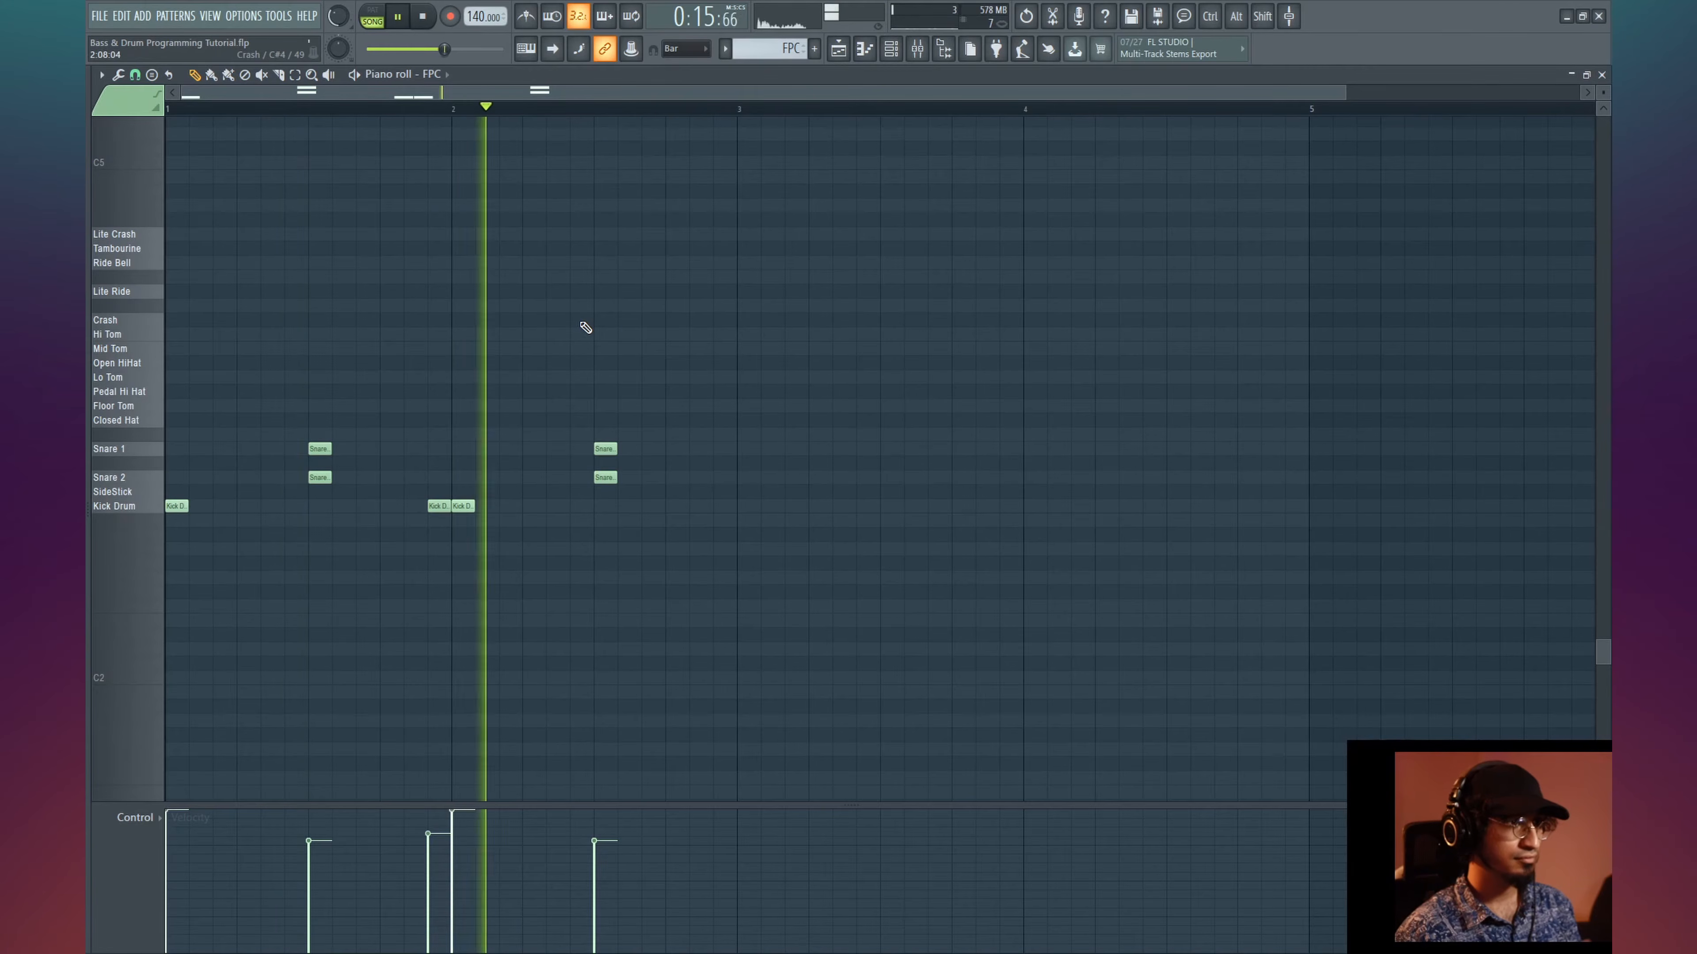
key("space")
- Try the Kick Drum note just before bar 2 at full velocity and play back the beat
left_click_drag(527, 460, 436, 501)
left_click(453, 443, "ctrl")
left_click_drag(431, 821, 416, 750)
key("space")
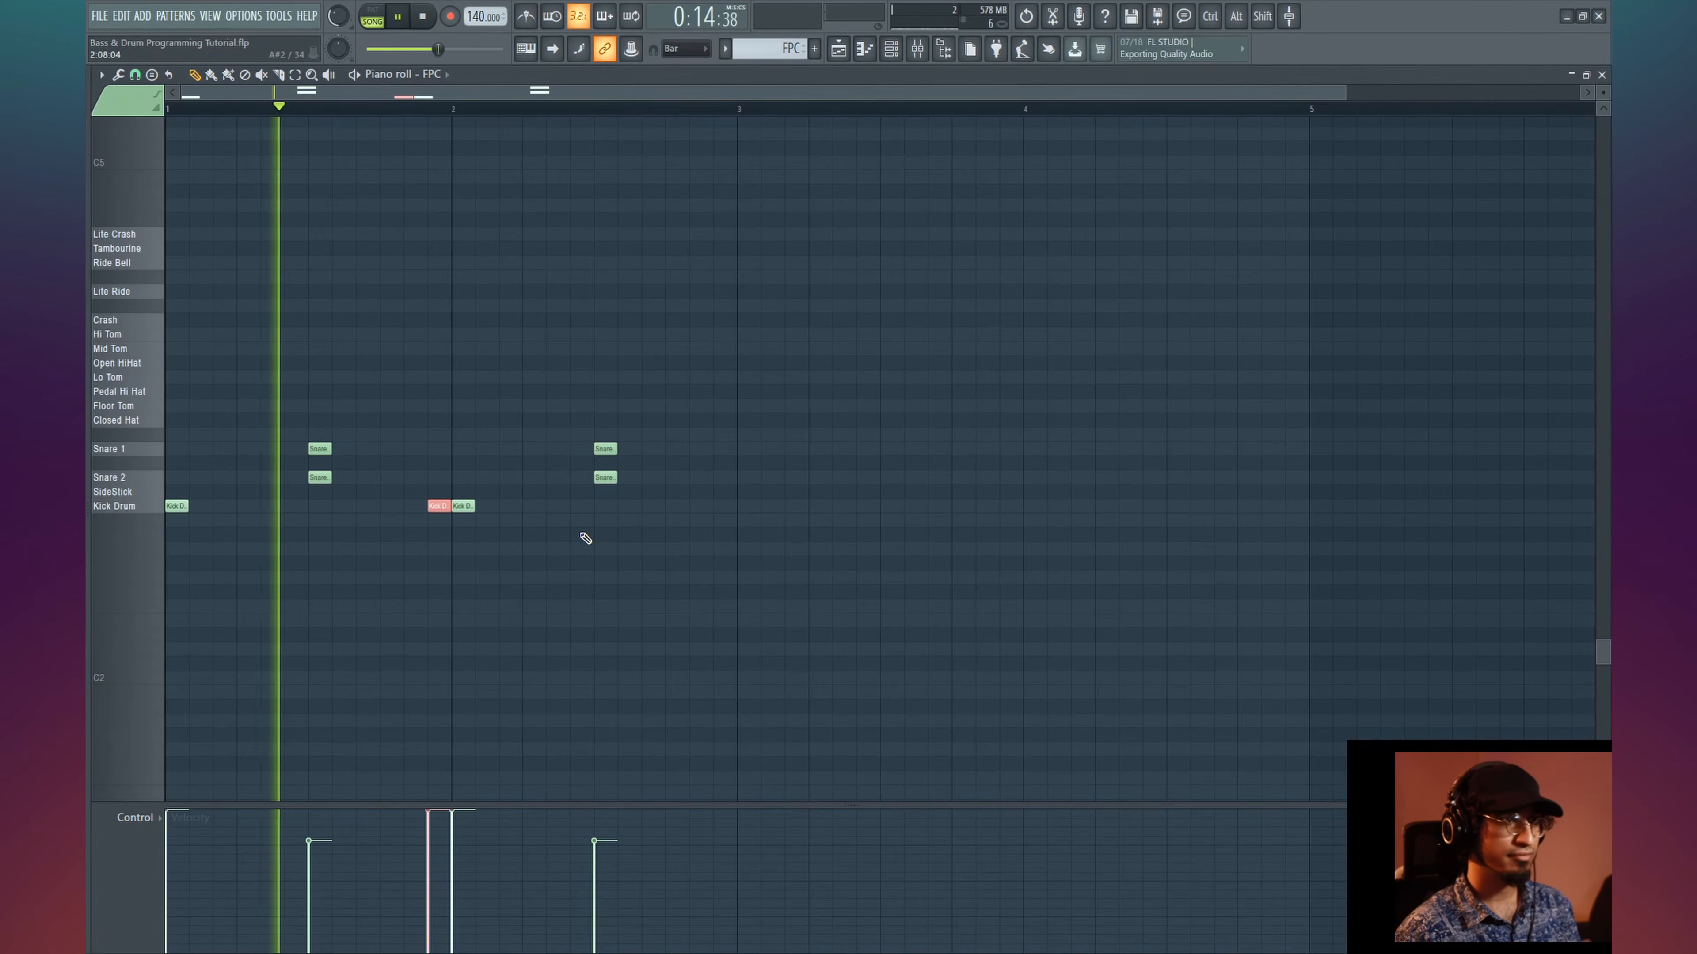
key("space")
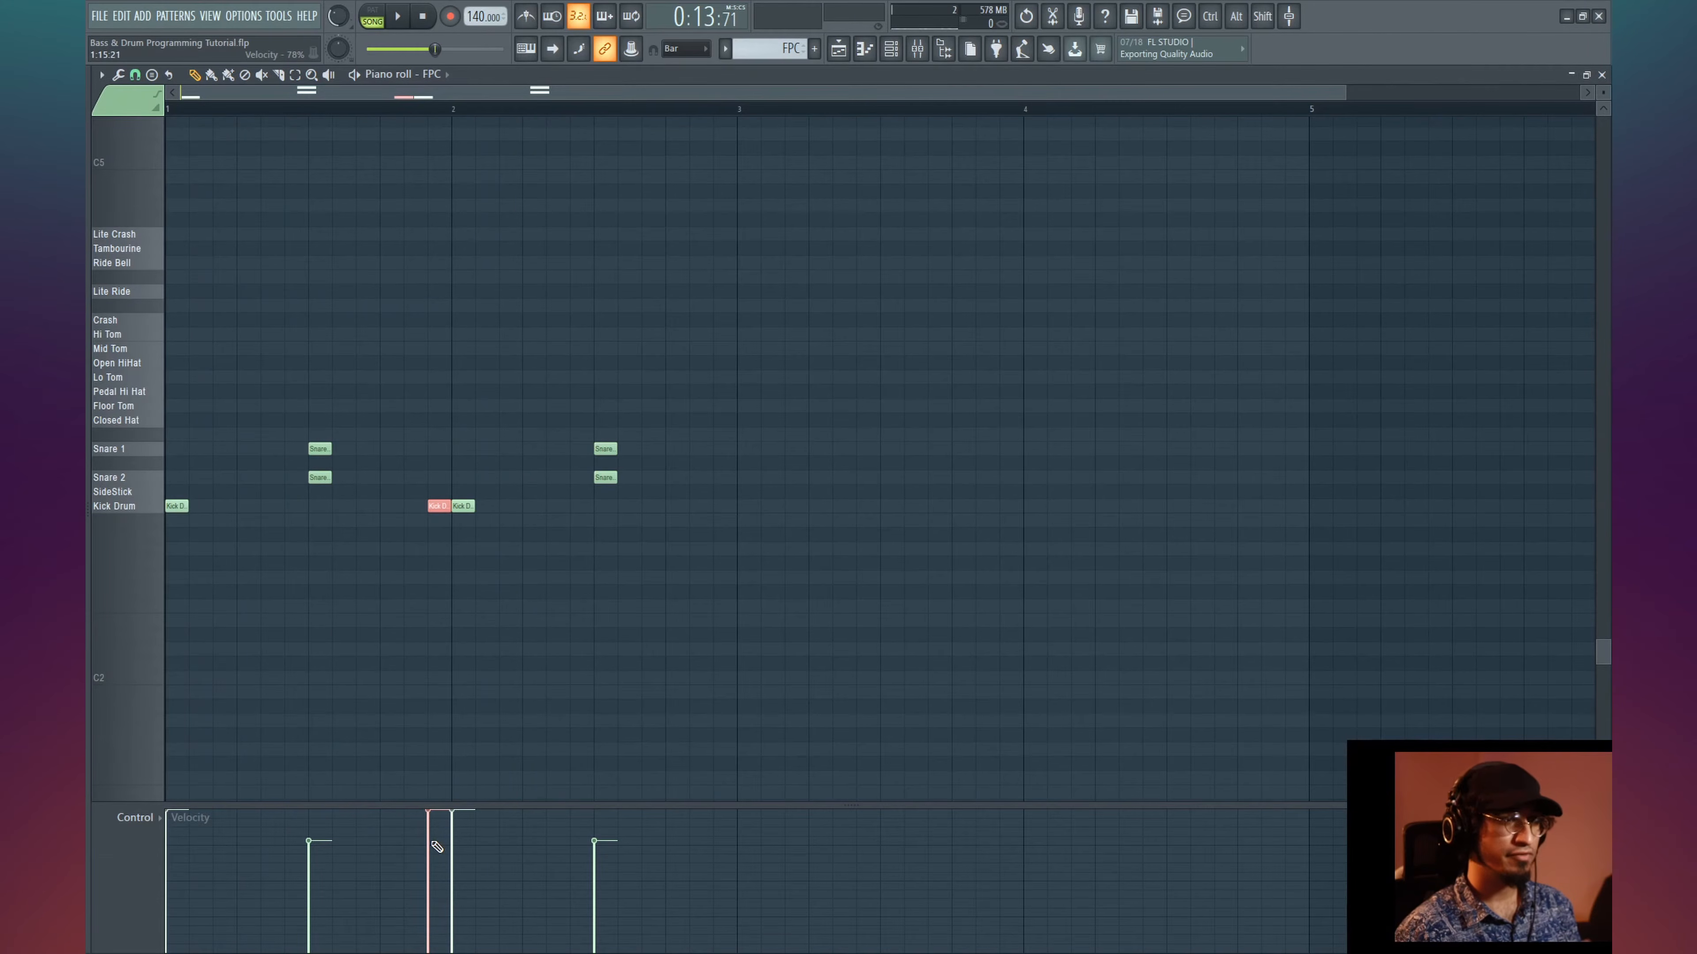
- Lower the velocity of the Kick Drum note just before bar 2 so it is softer than the following kick, checking by playback
key("space")
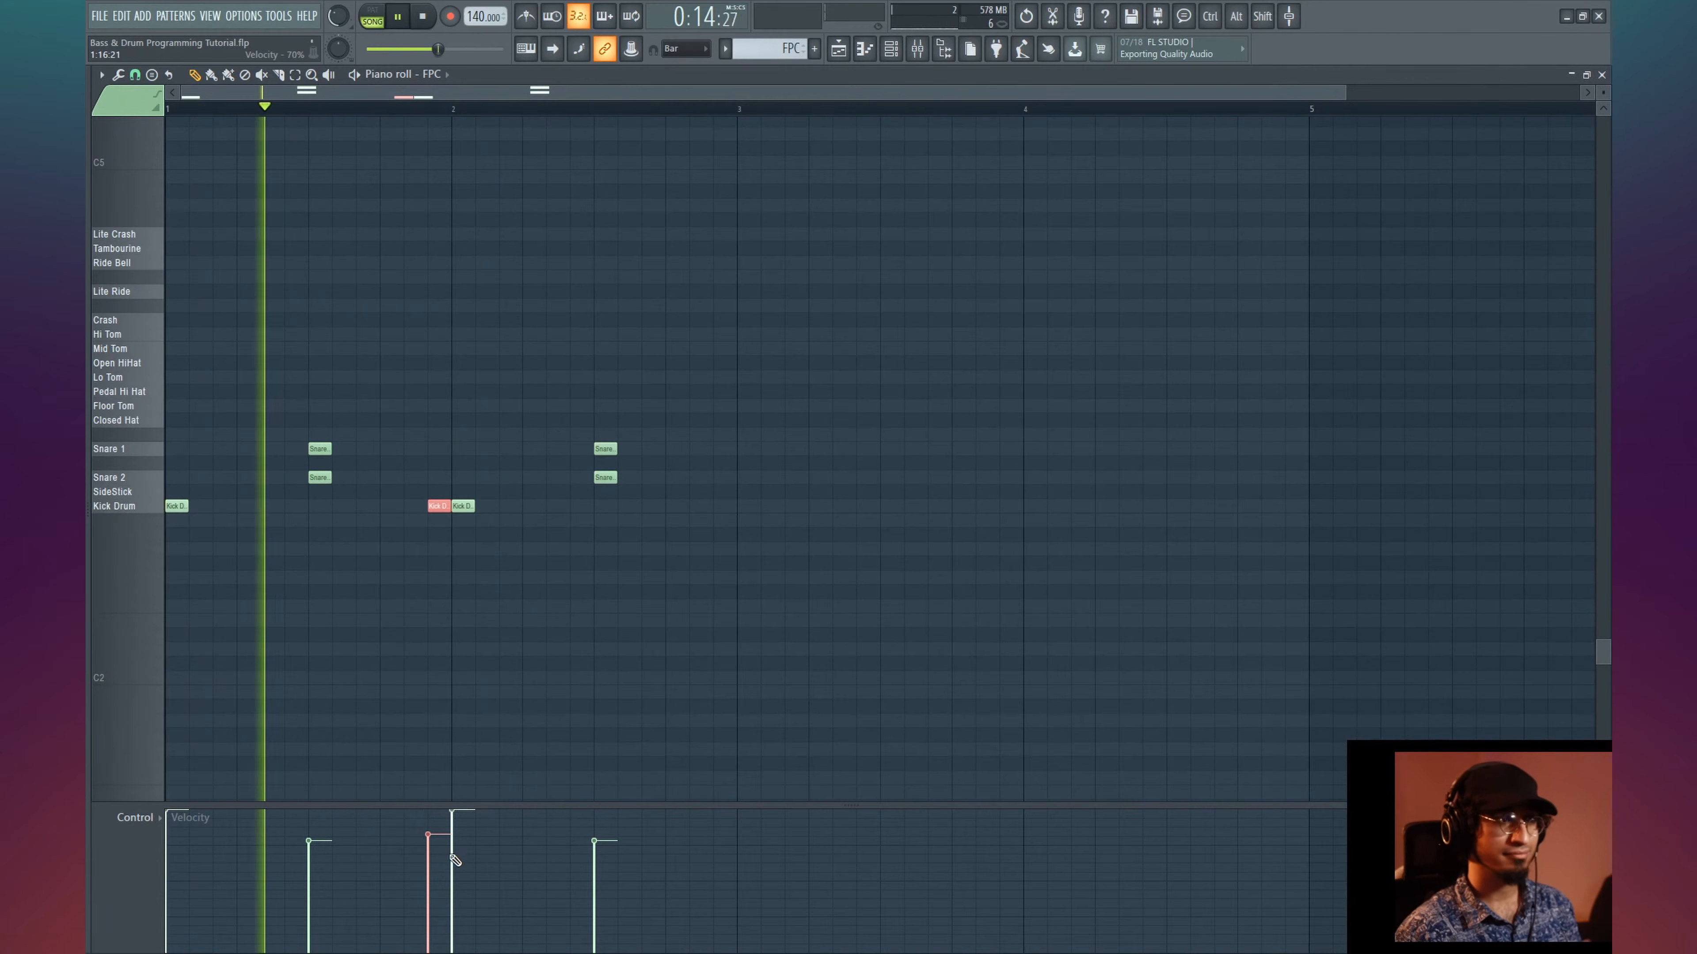
left_click_drag(425, 858, 425, 846)
key("space")
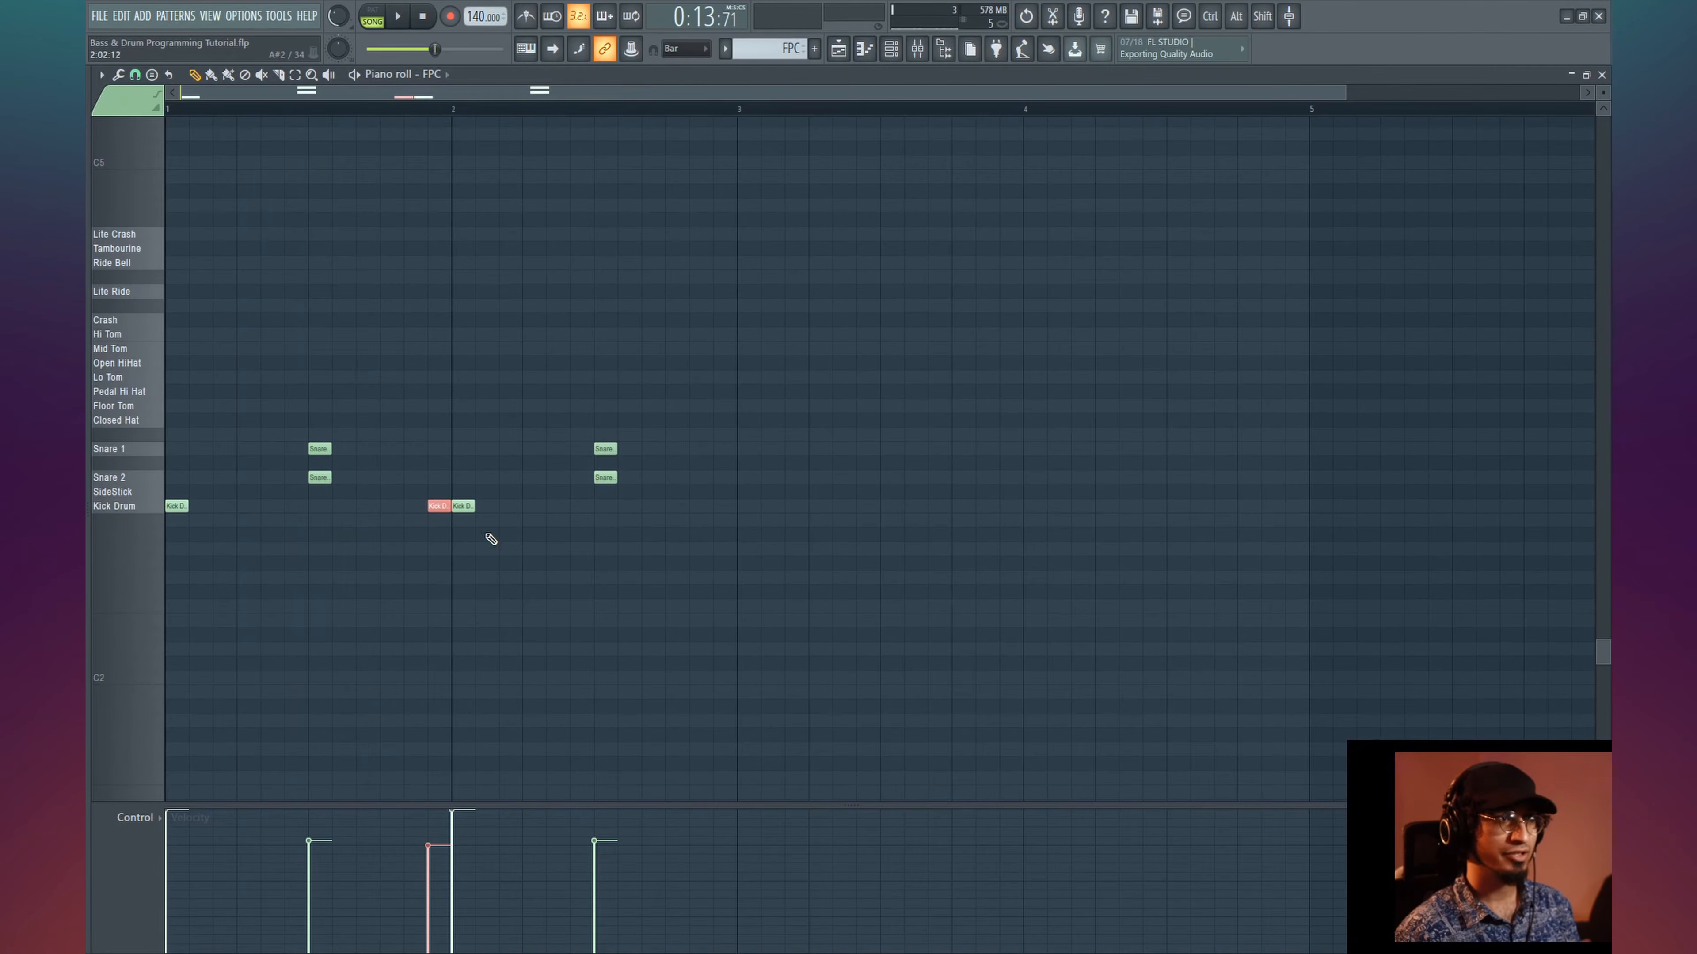
- Duplicate the two-bar kick and snare pattern into bars 3 and 4 and deselect the notes
left_click_drag(867, 256, 750, 481)
left_click(753, 426)
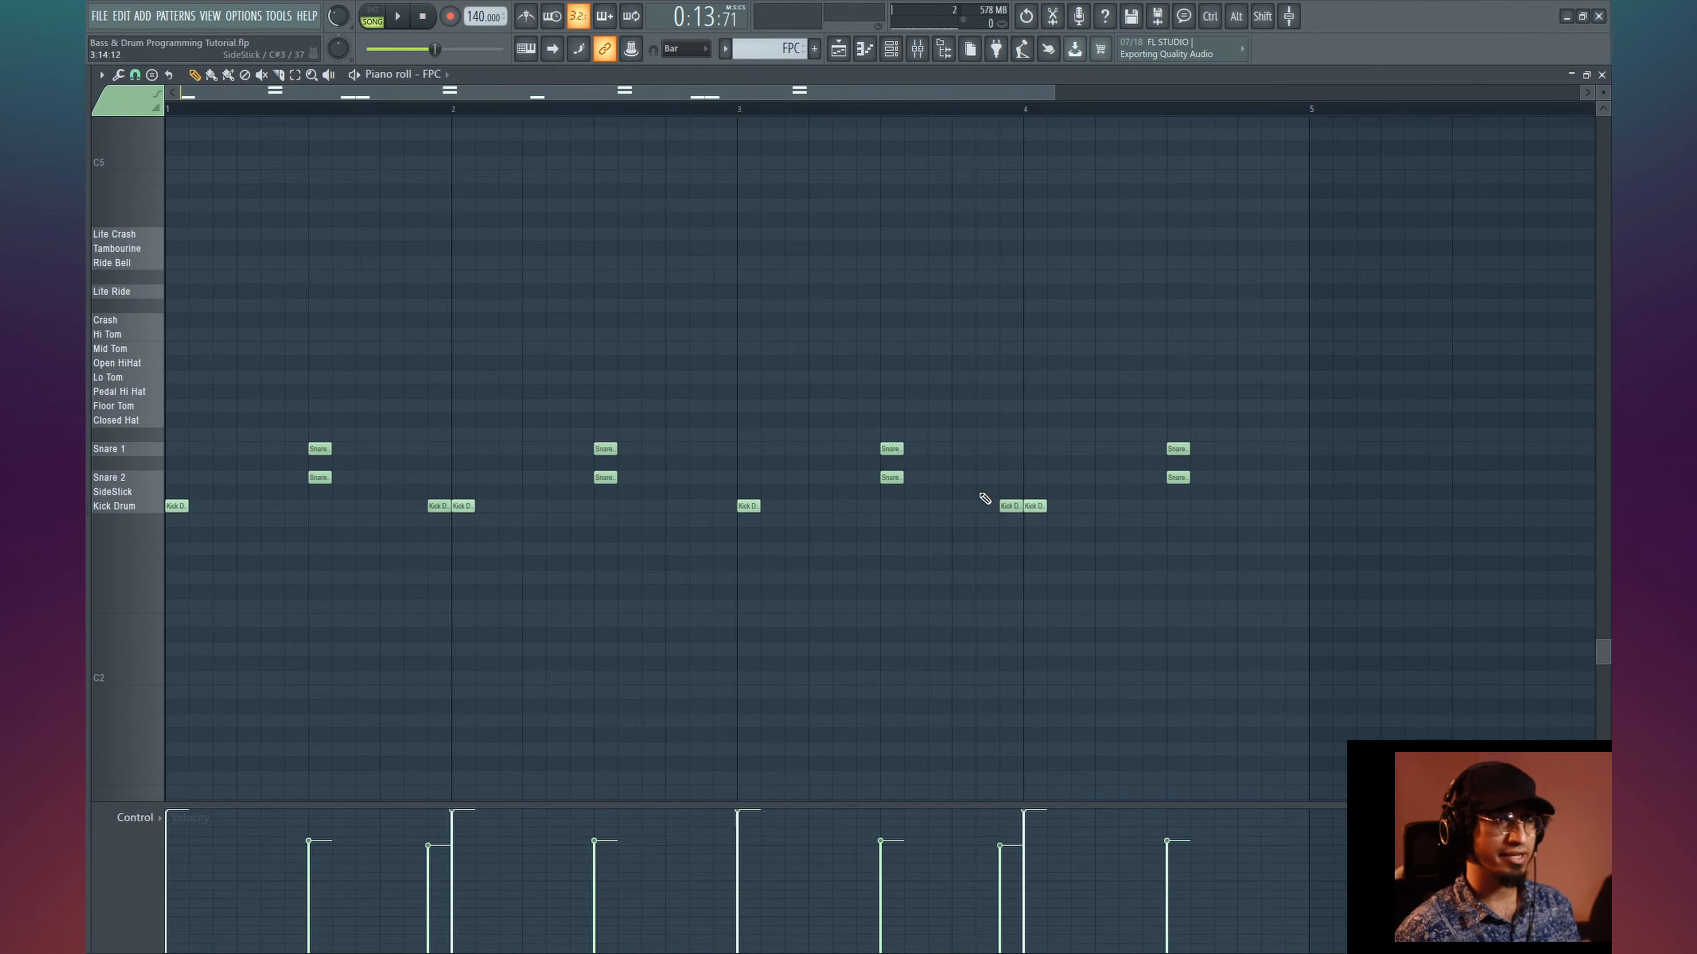
- Try copying the two softer Kick Drum notes to just before bars 3 and 5 and play back the pattern
key("ctrl")
left_click(1005, 505, "ctrl")
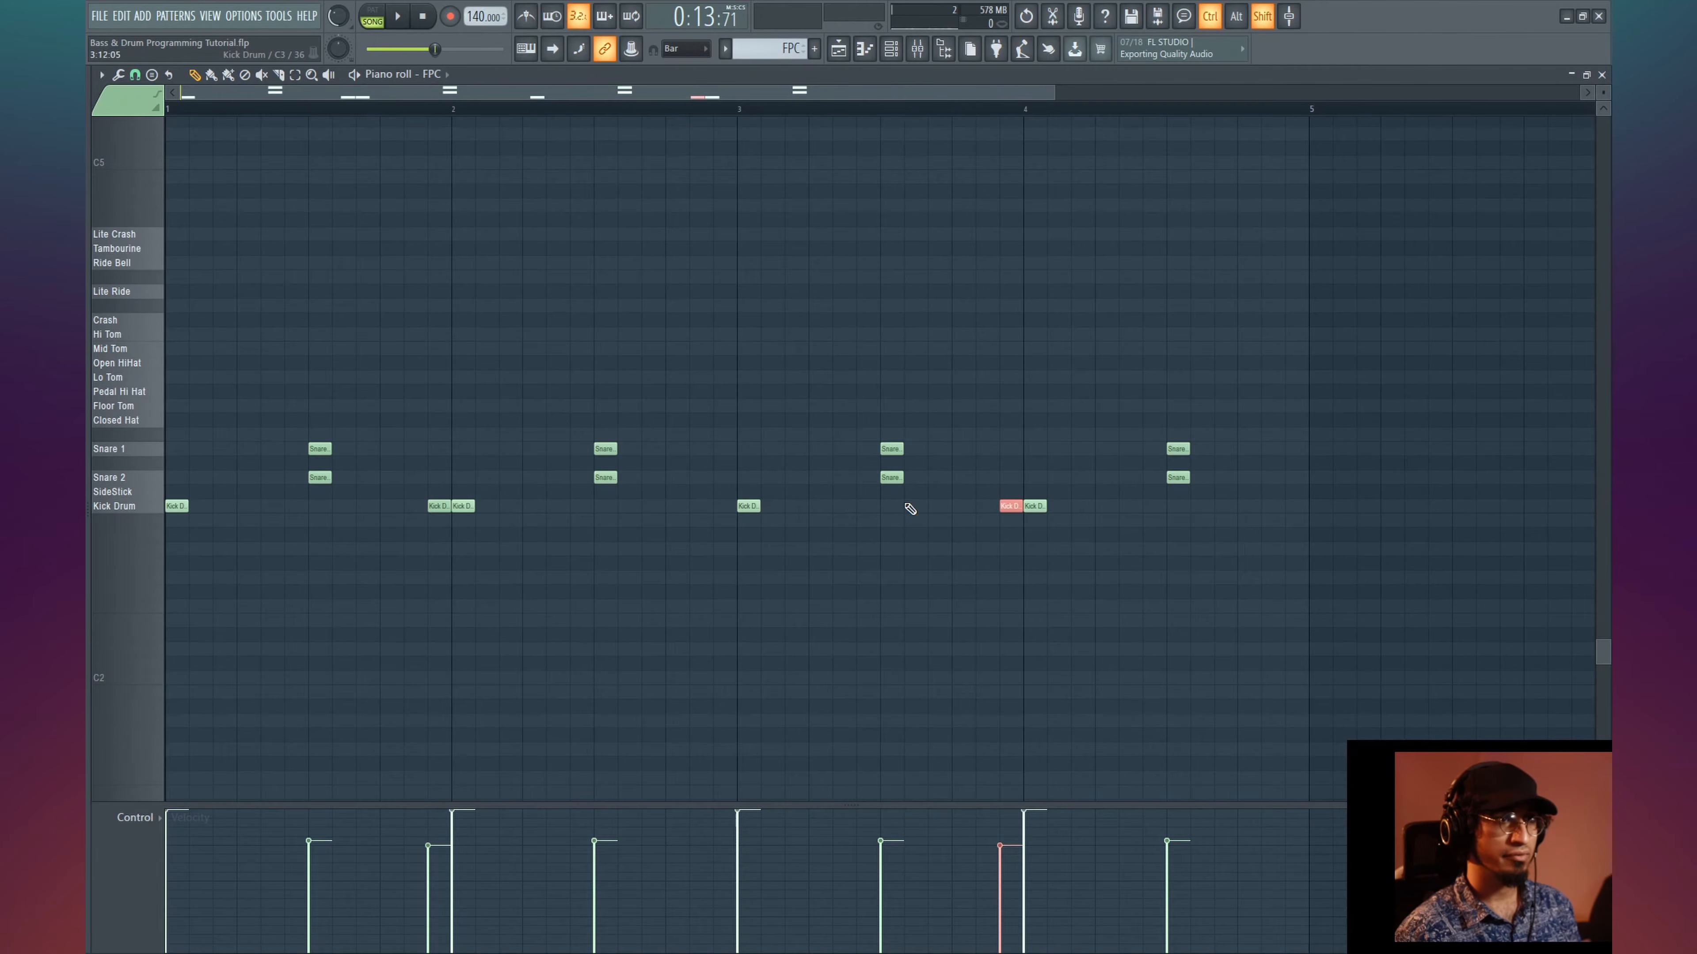
left_click(429, 508, "ctrl")
left_click_drag(435, 506, 724, 492)
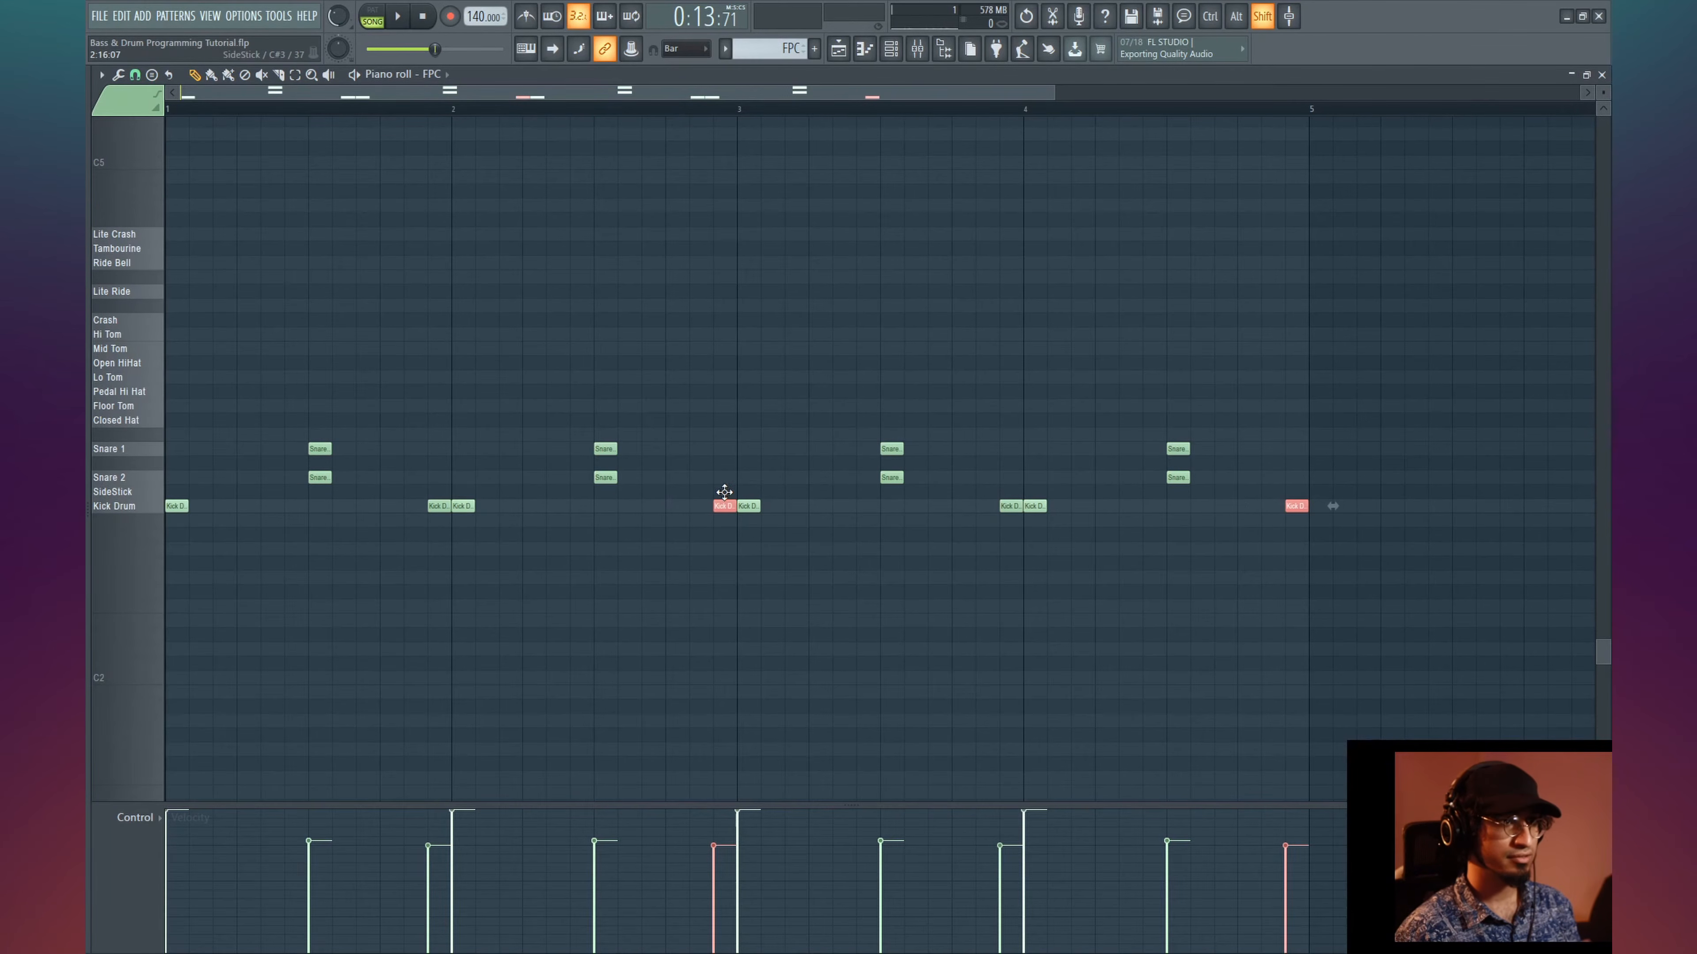
left_click(692, 367)
key("space")
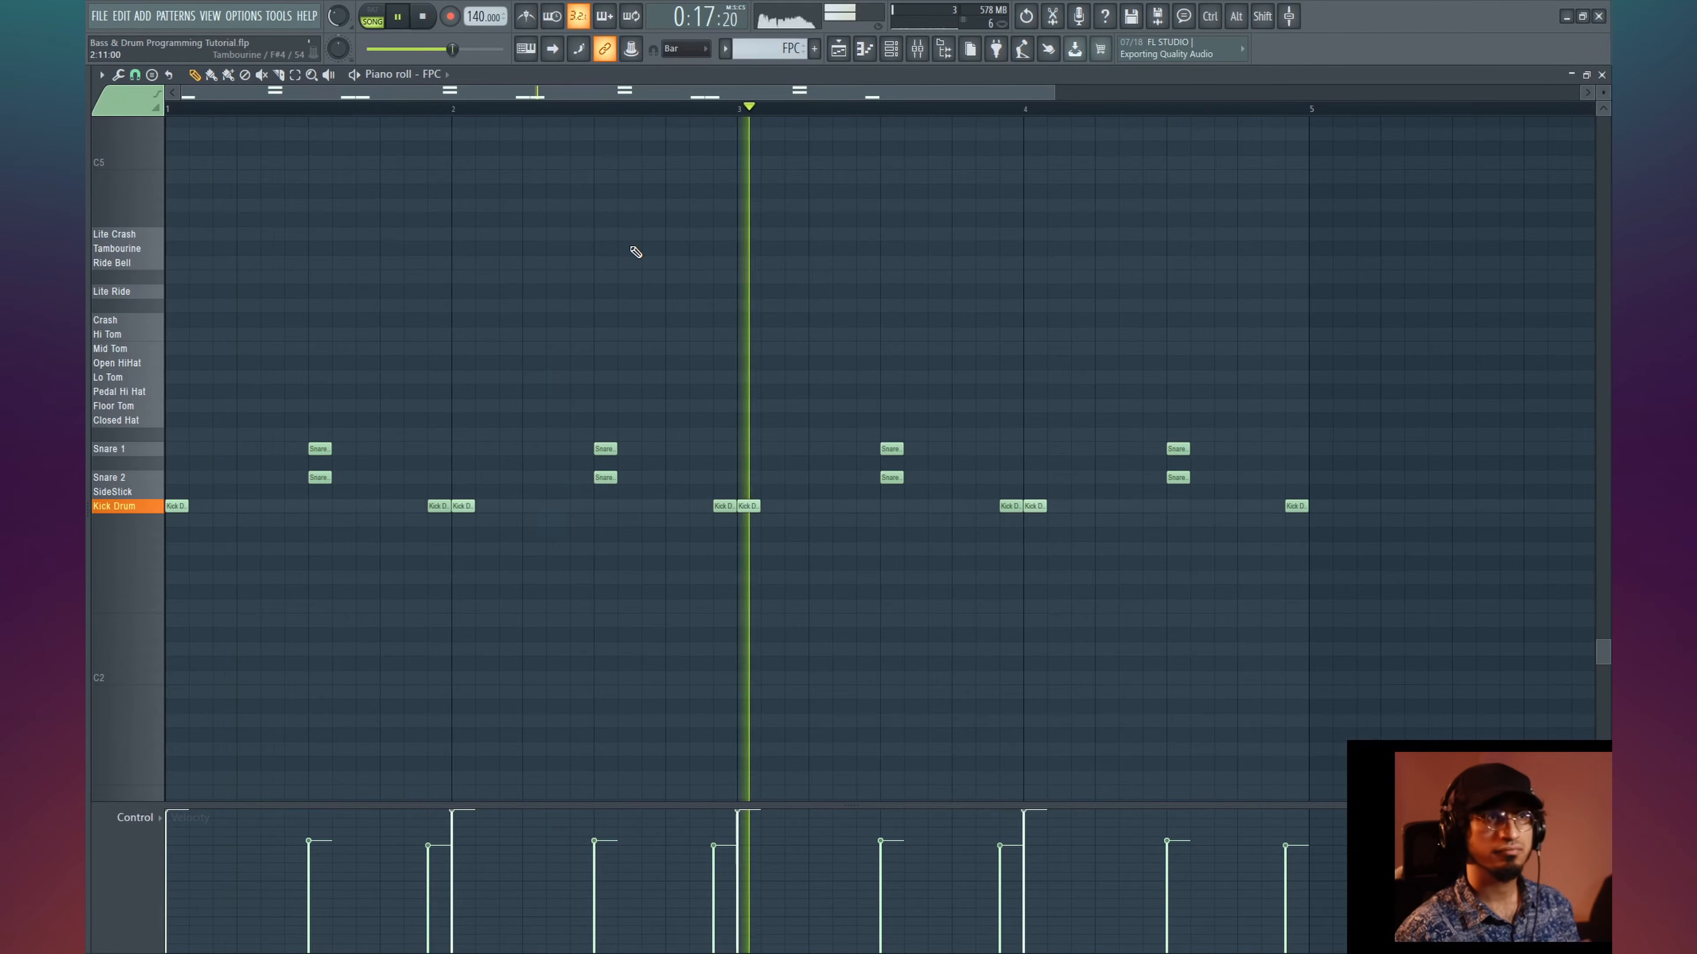
- Delete the Kick Drum notes just before bars 3 and 5 and stop playback
right_click(722, 506)
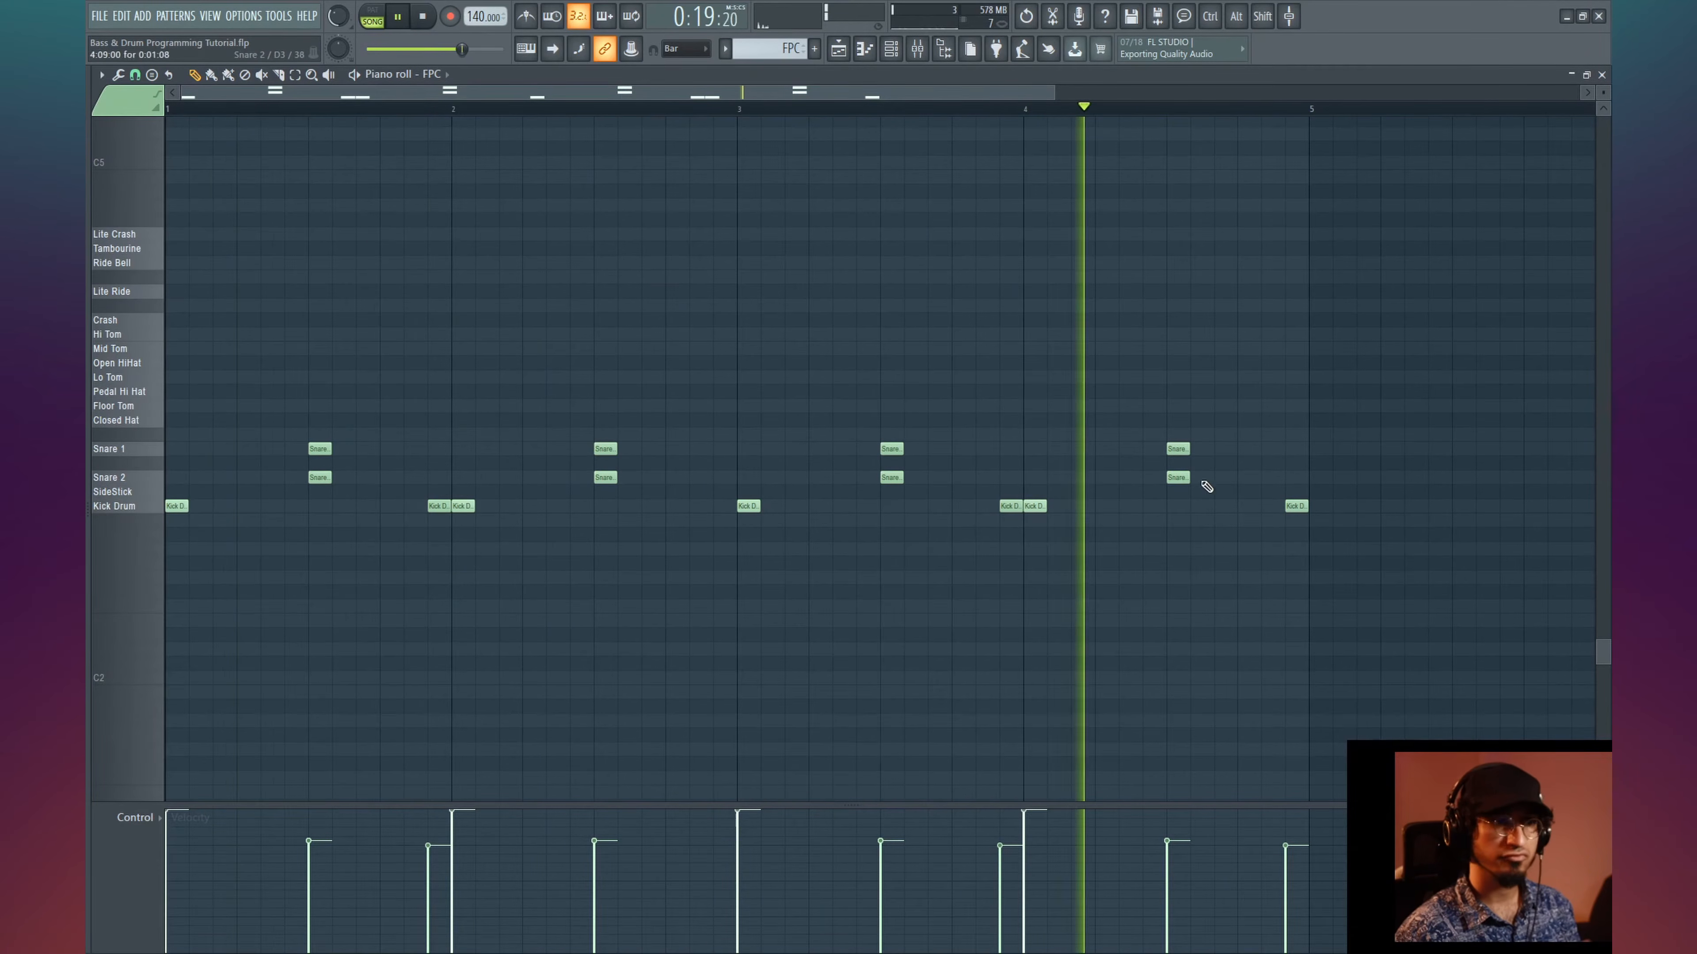
right_click(1296, 506)
key("space")
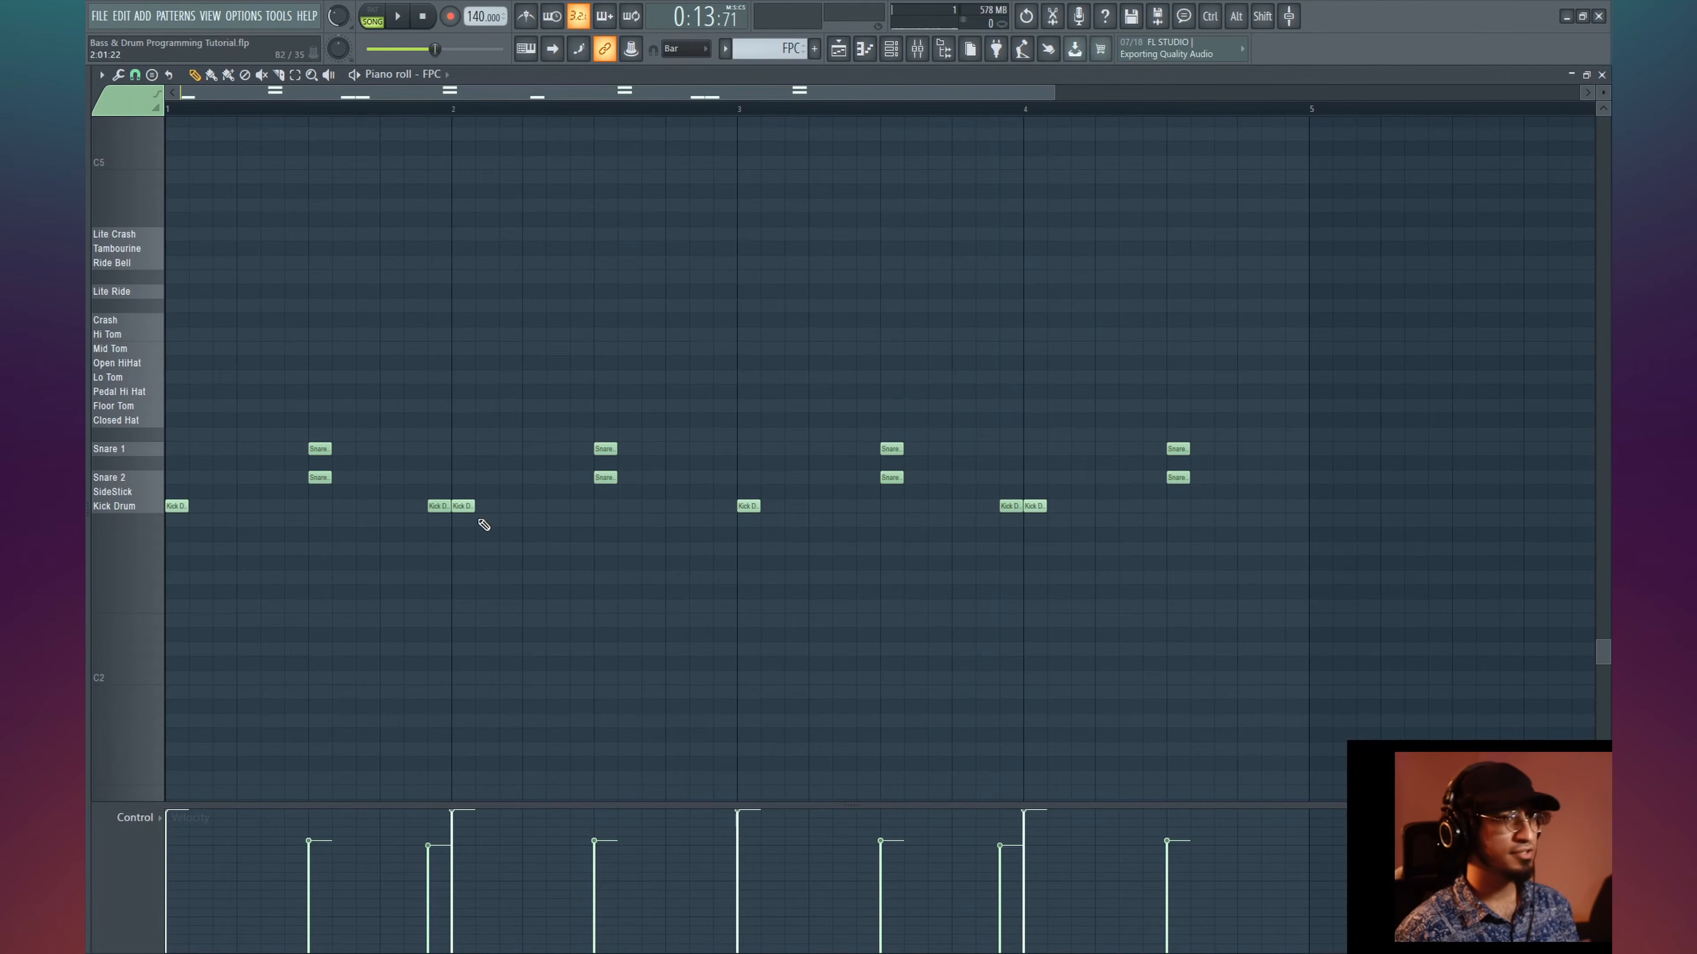
- Select the Kick Drum notes just before bars 2 and 4, listen to them in the pattern and deselect them
left_click_drag(423, 471, 442, 528)
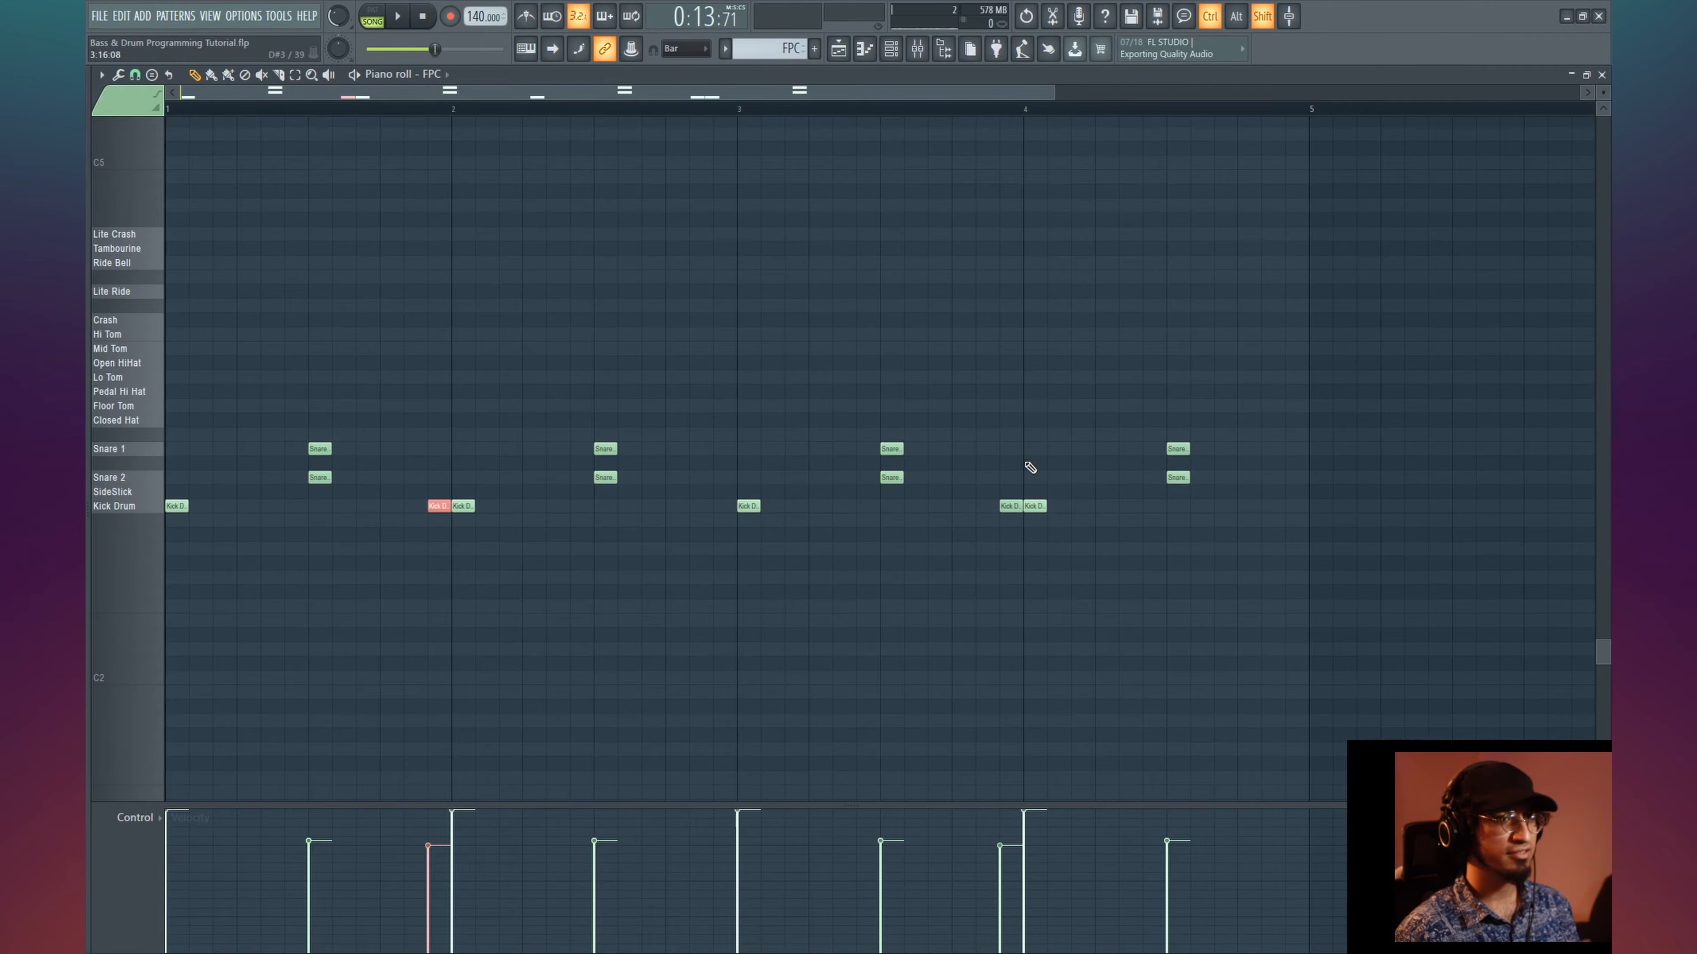
left_click_drag(993, 458, 1005, 516)
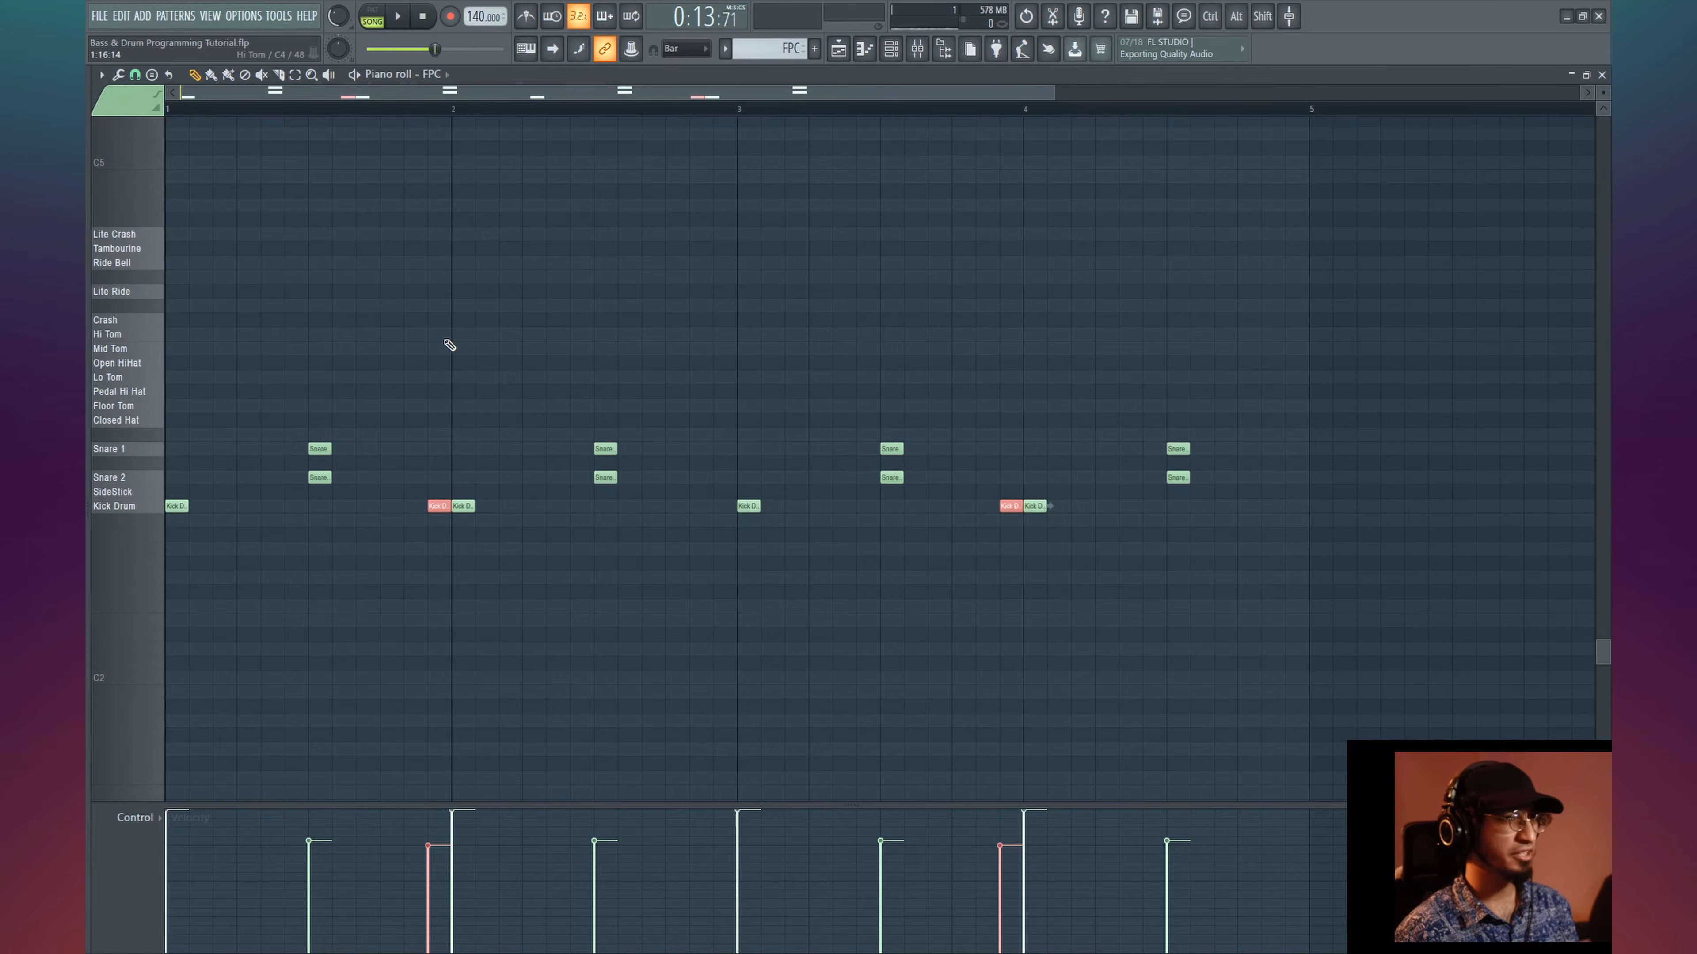
key("space")
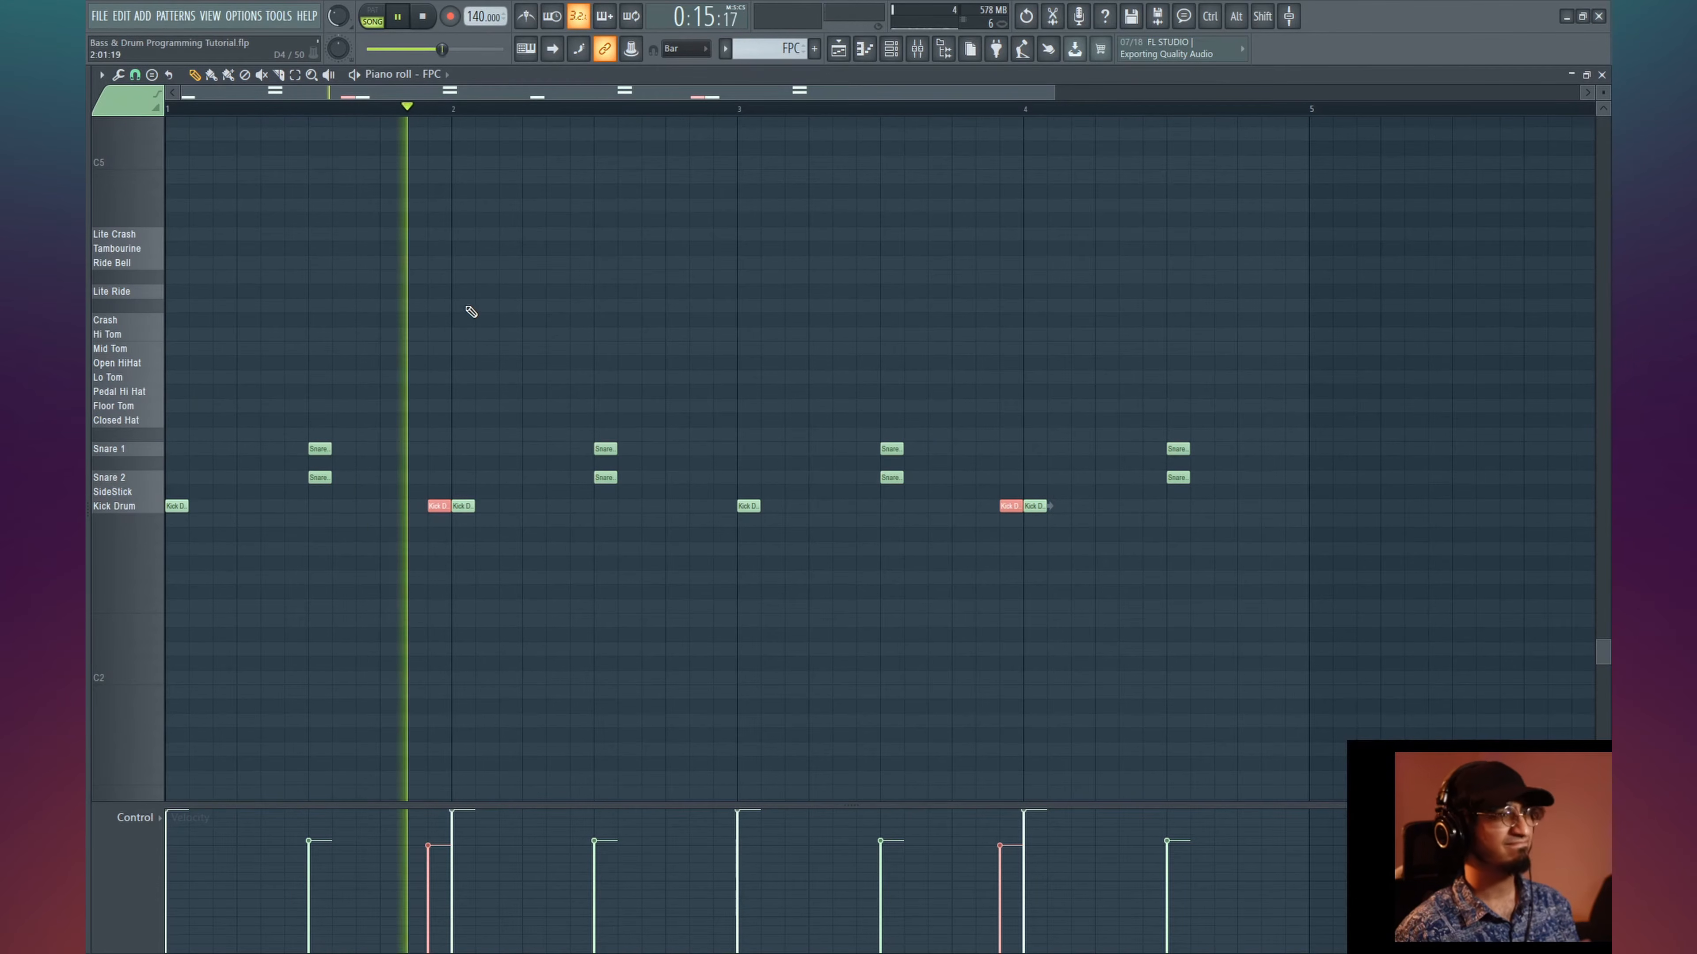
key("space")
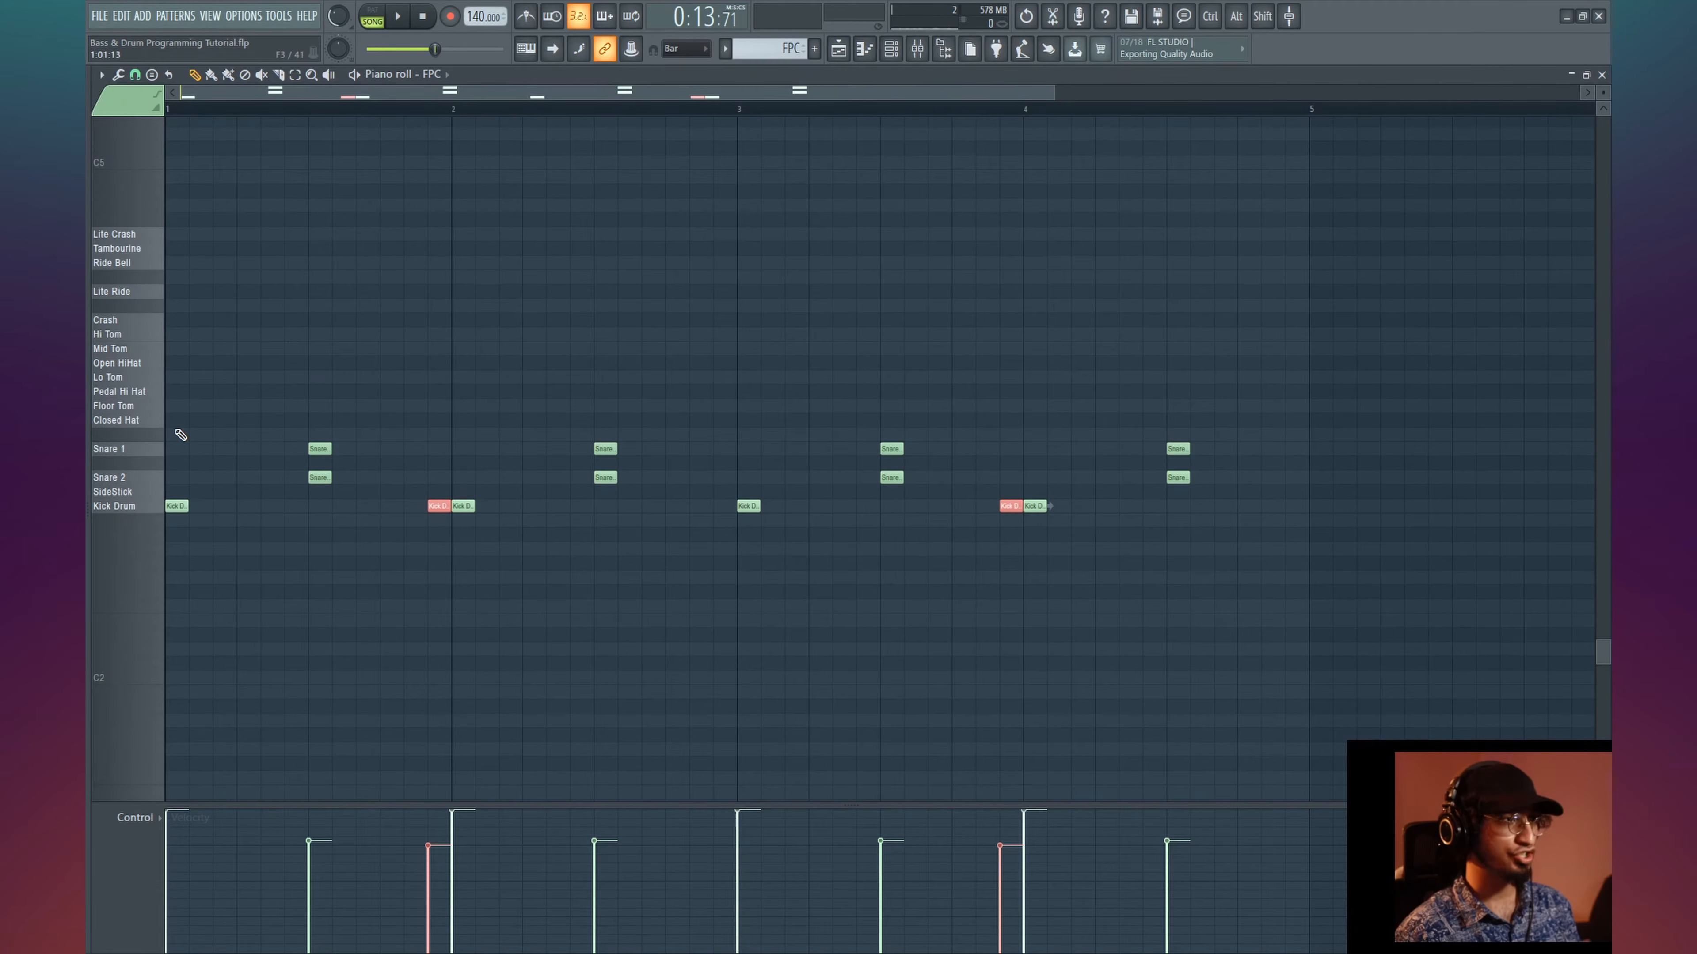
key("ctrl+d")
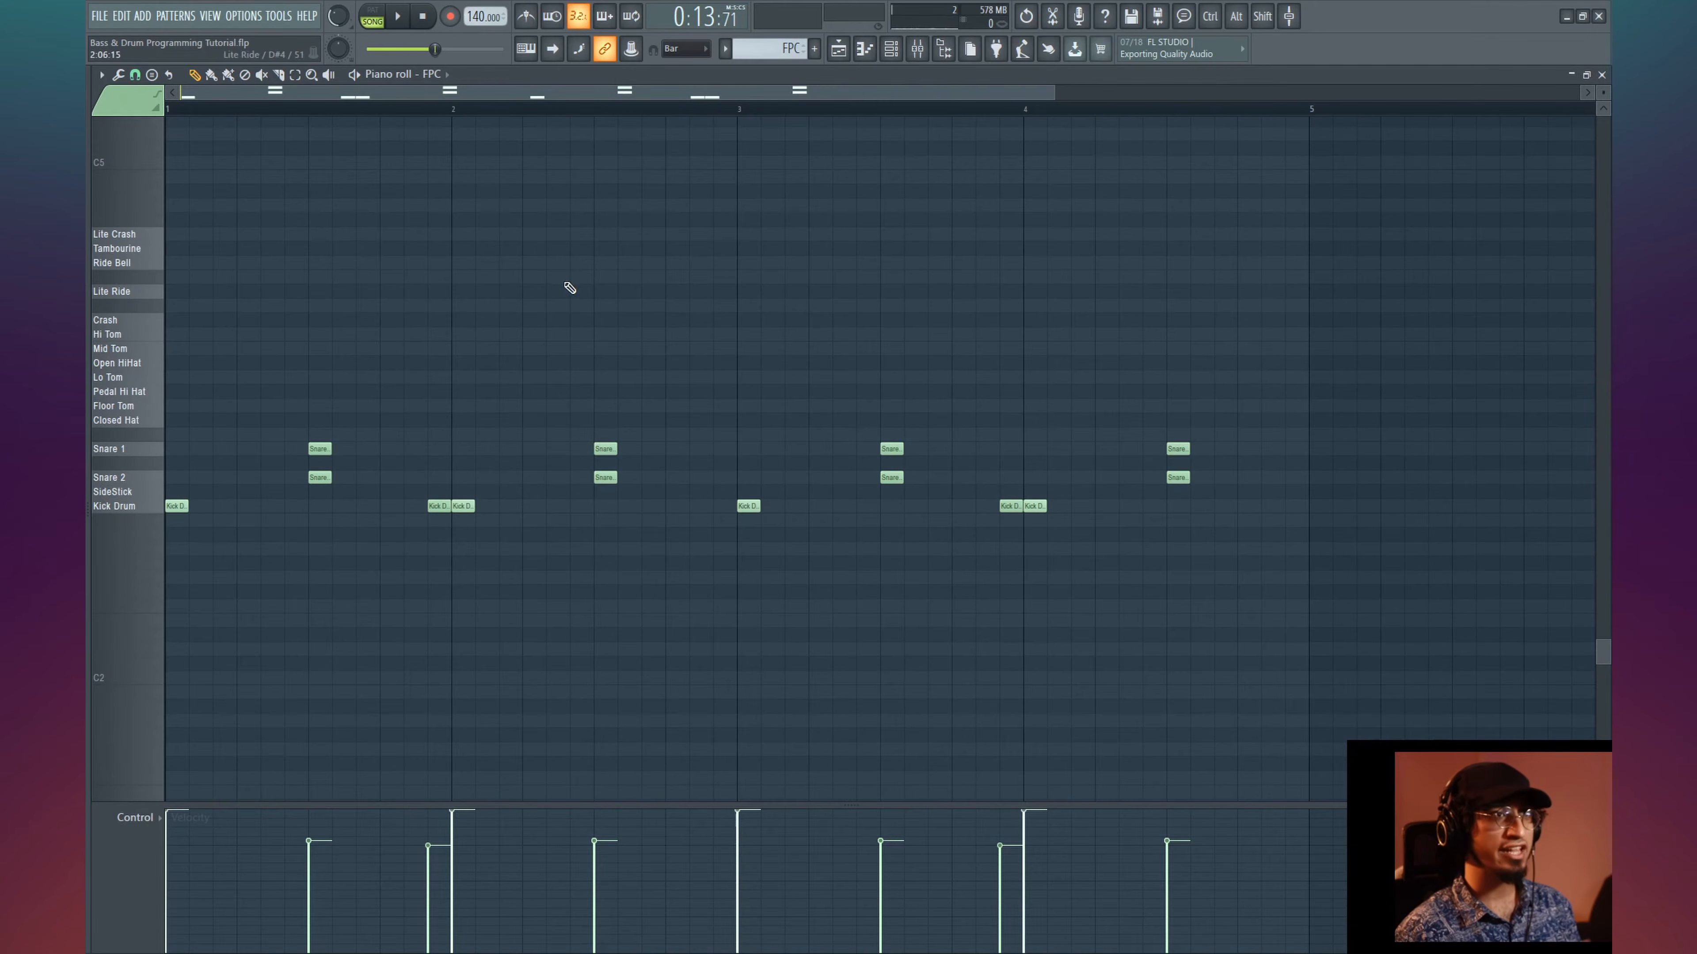
- Turn the metronome on, listen to the four-bar pattern against it and turn it back off
left_click(525, 17)
key("space")
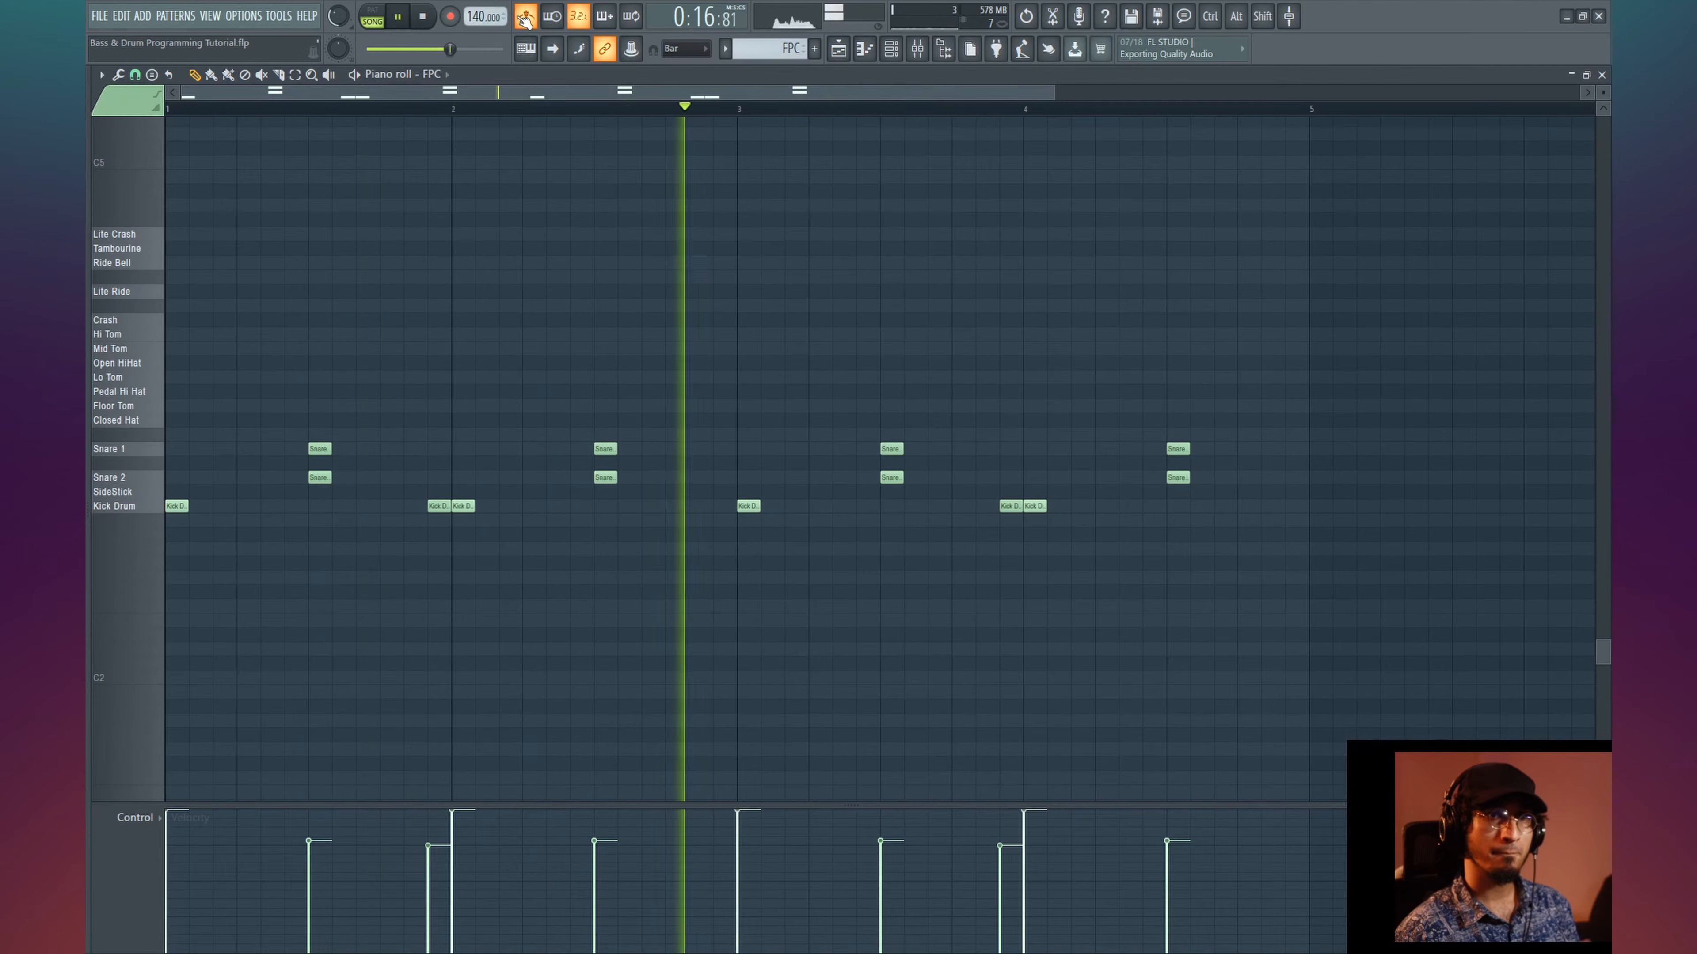
key("space")
left_click(524, 17)
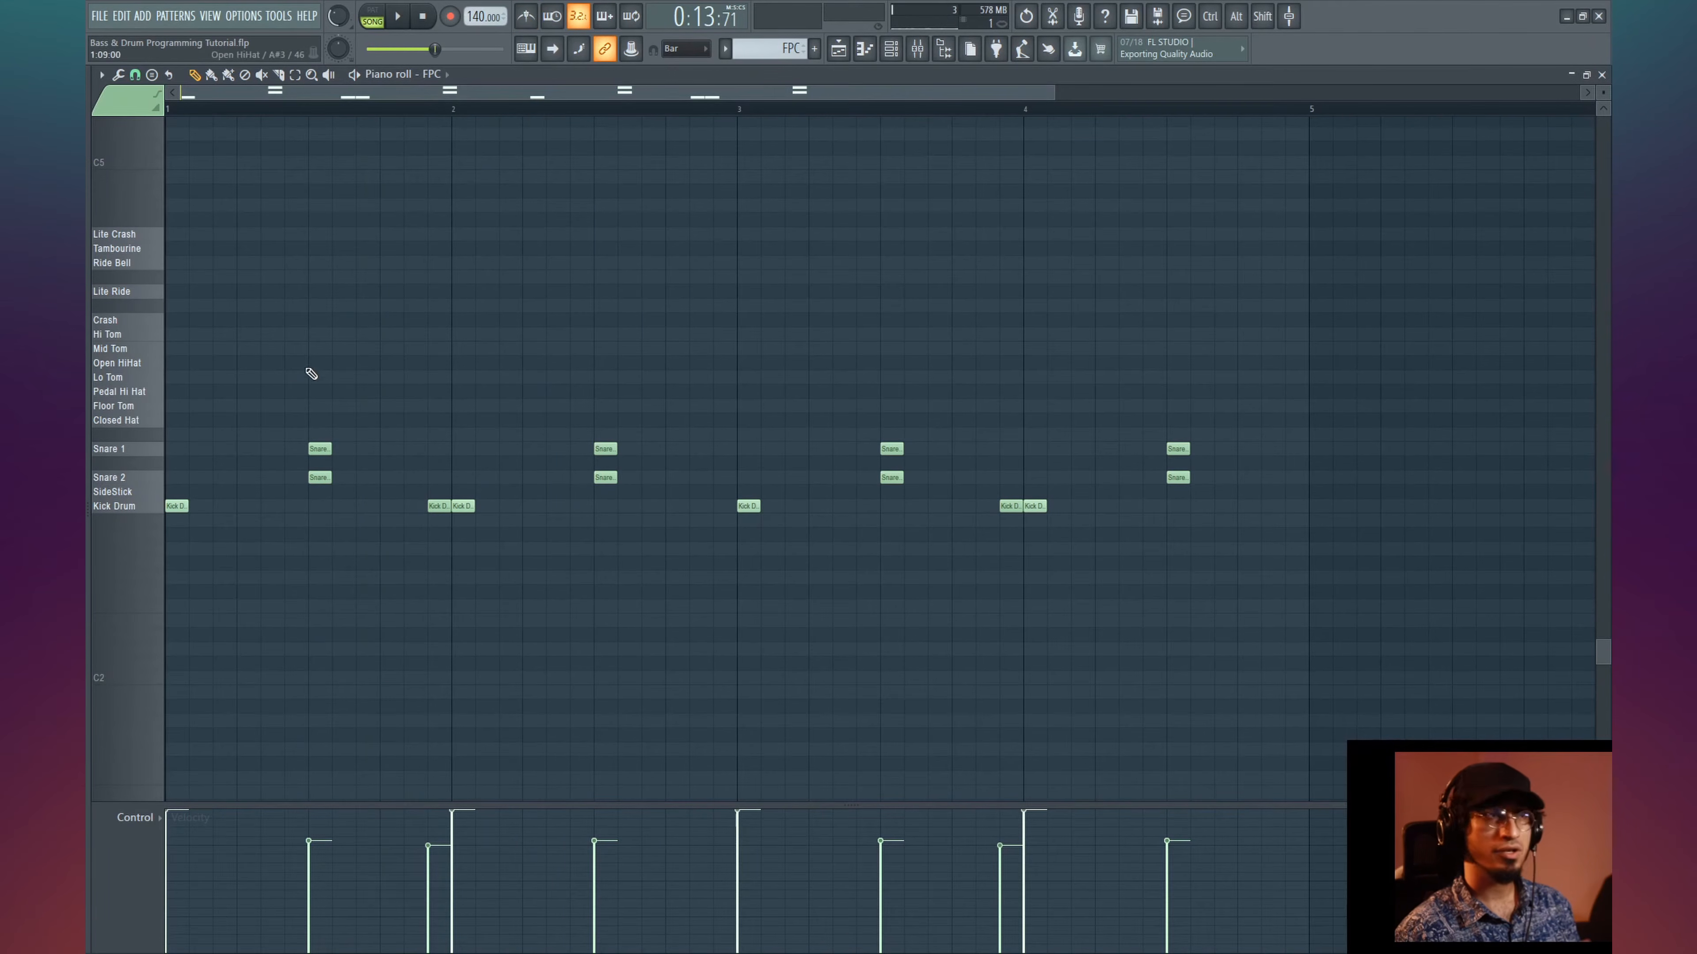
- Add eight Closed Hat notes, one on every beat of bars 1 and 2
left_click(172, 421)
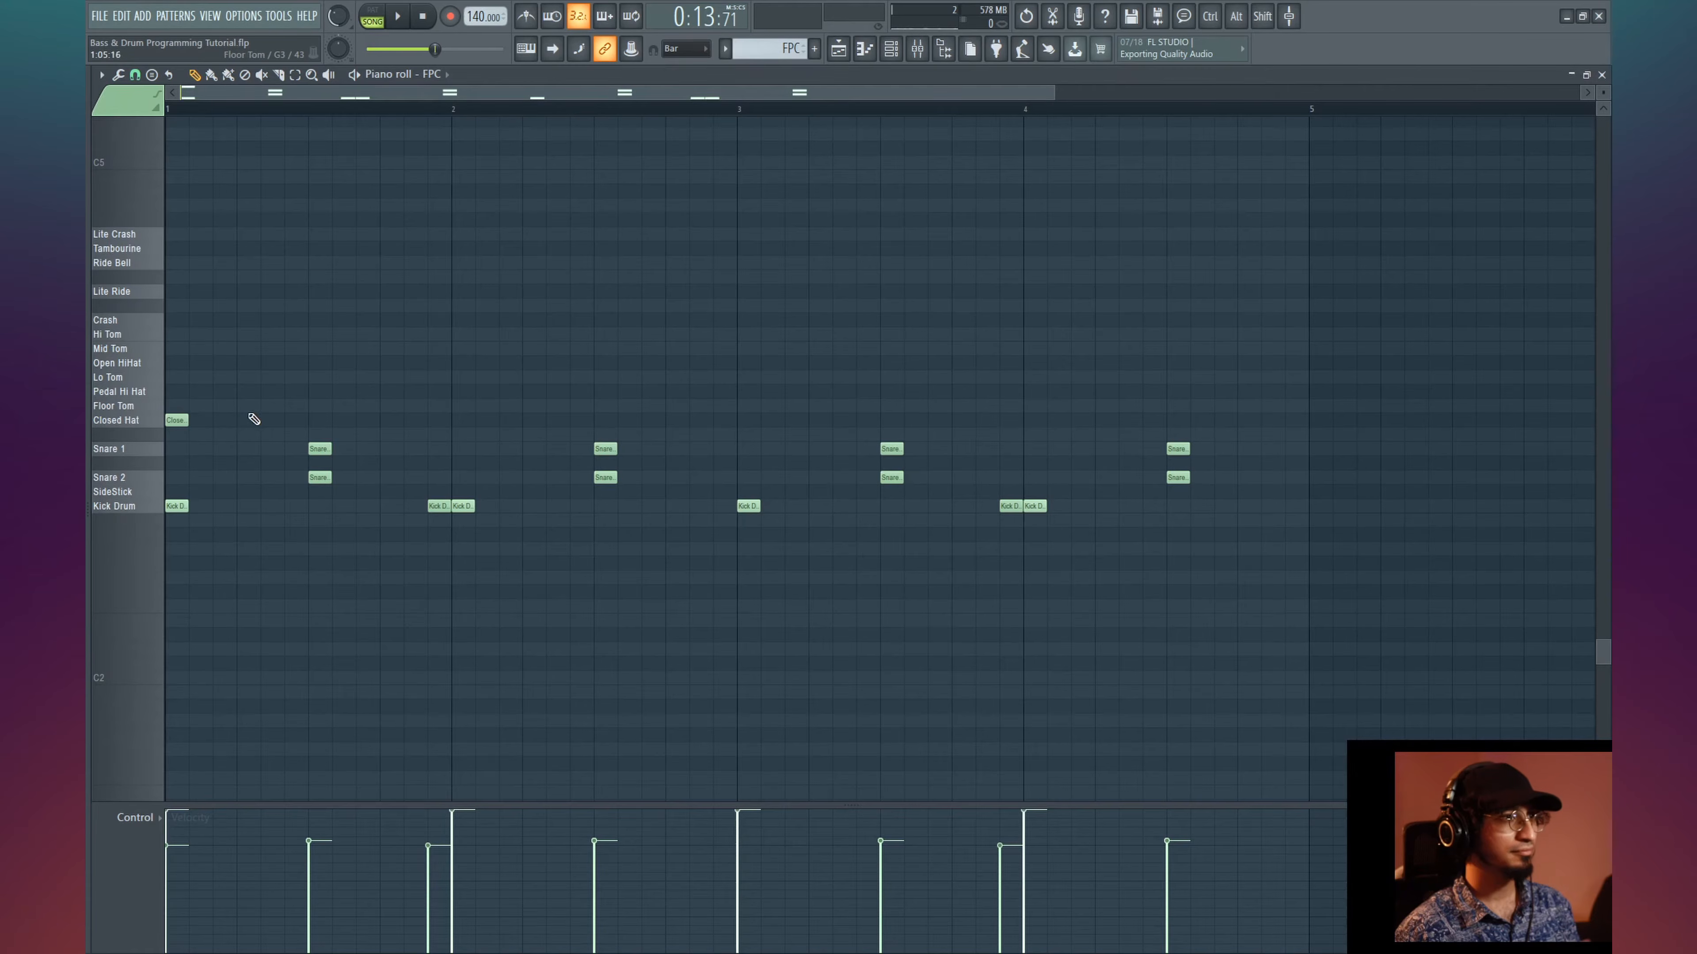
left_click(248, 421)
left_click(318, 421)
left_click(391, 420)
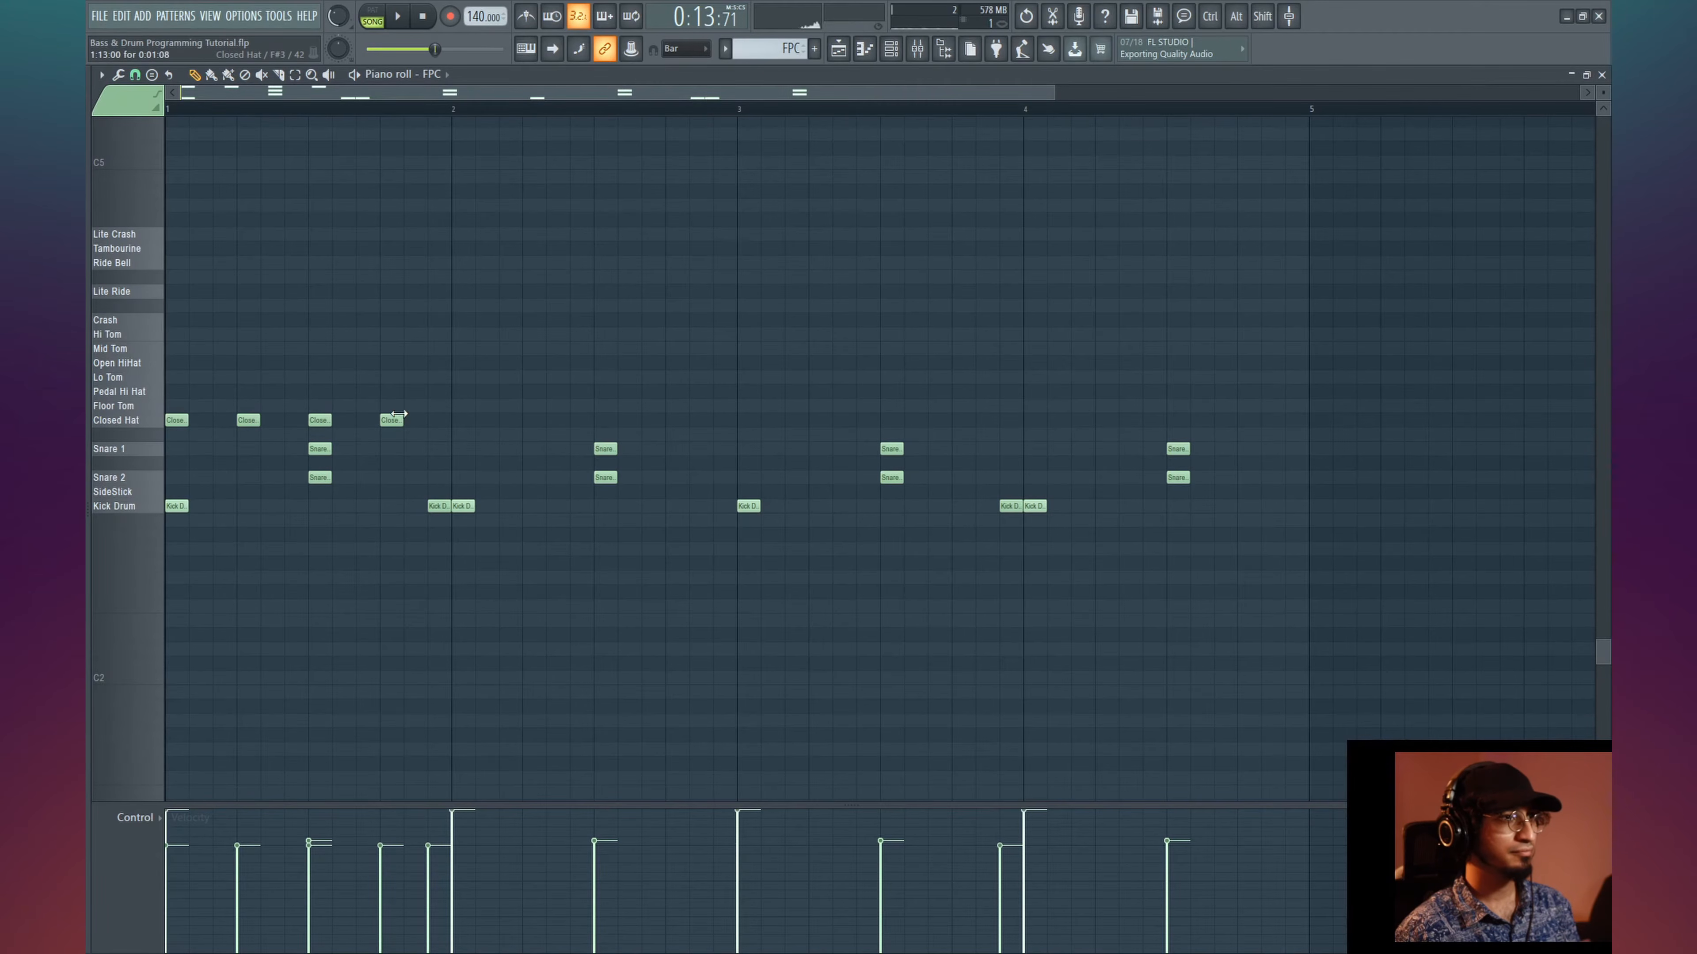
left_click(462, 420)
left_click(532, 420)
left_click(604, 420)
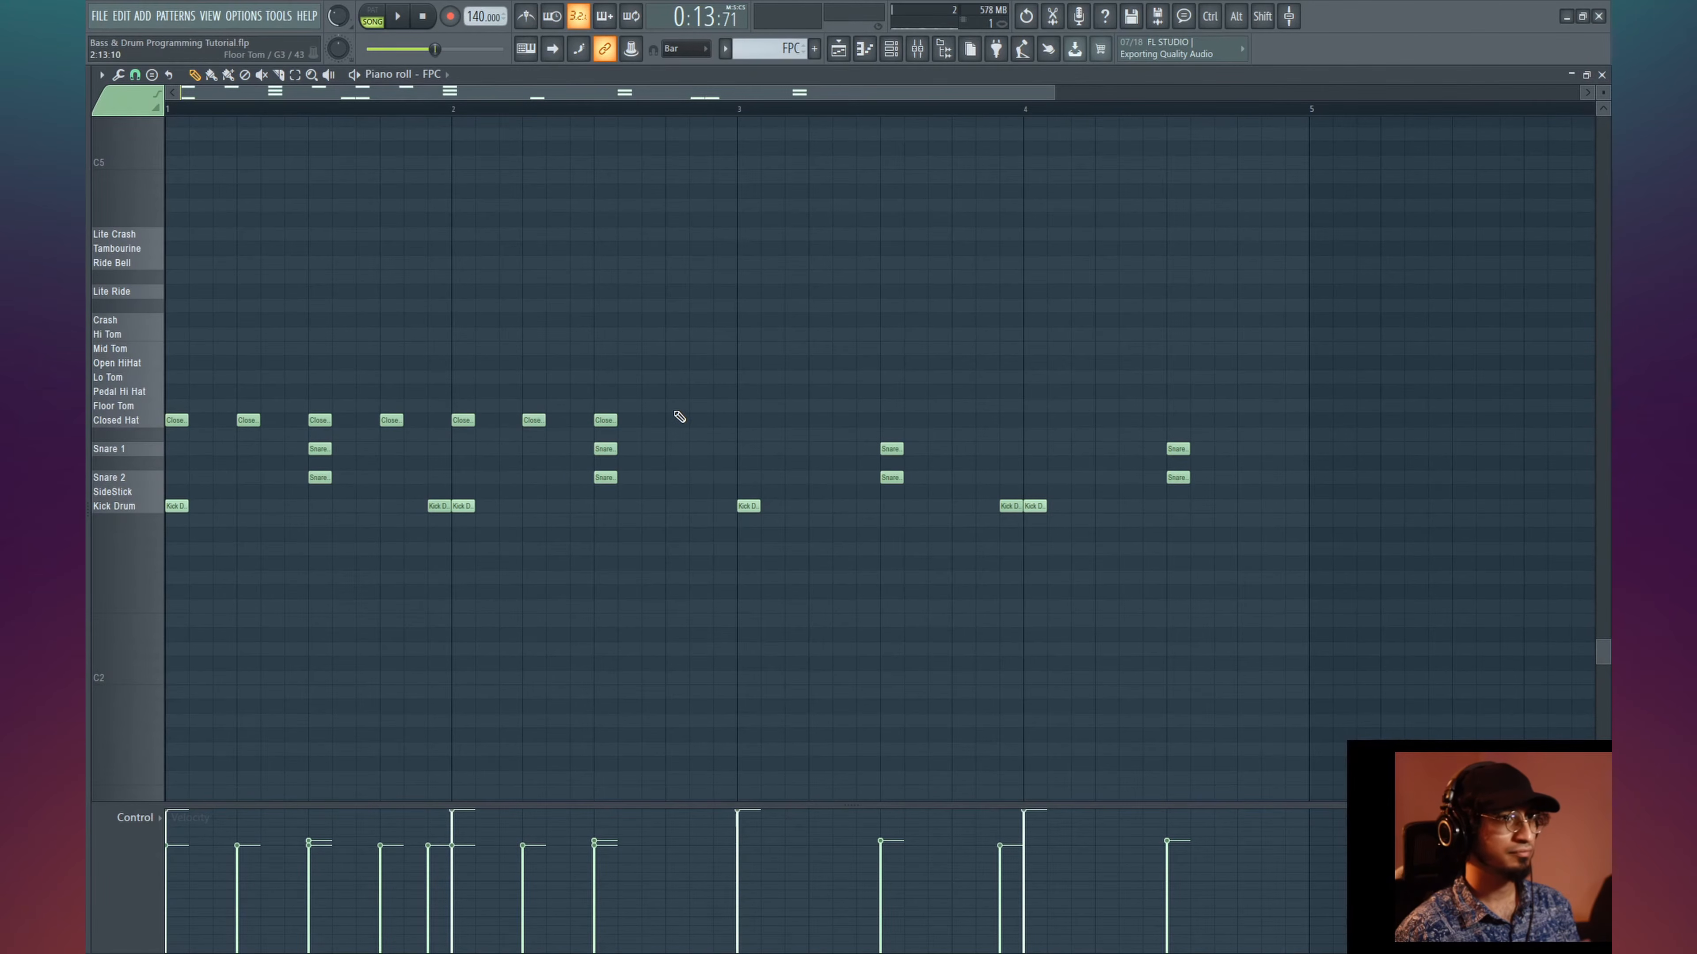
left_click(675, 421)
- Duplicate the Closed Hat notes of bars 1 and 2 into bars 3 and 4 and play back the pattern
mouse_move(748, 391)
left_mouse_down()
mouse_move(121, 428)
mouse_move(772, 404)
mouse_move(735, 404)
left_mouse_up()
key("space")
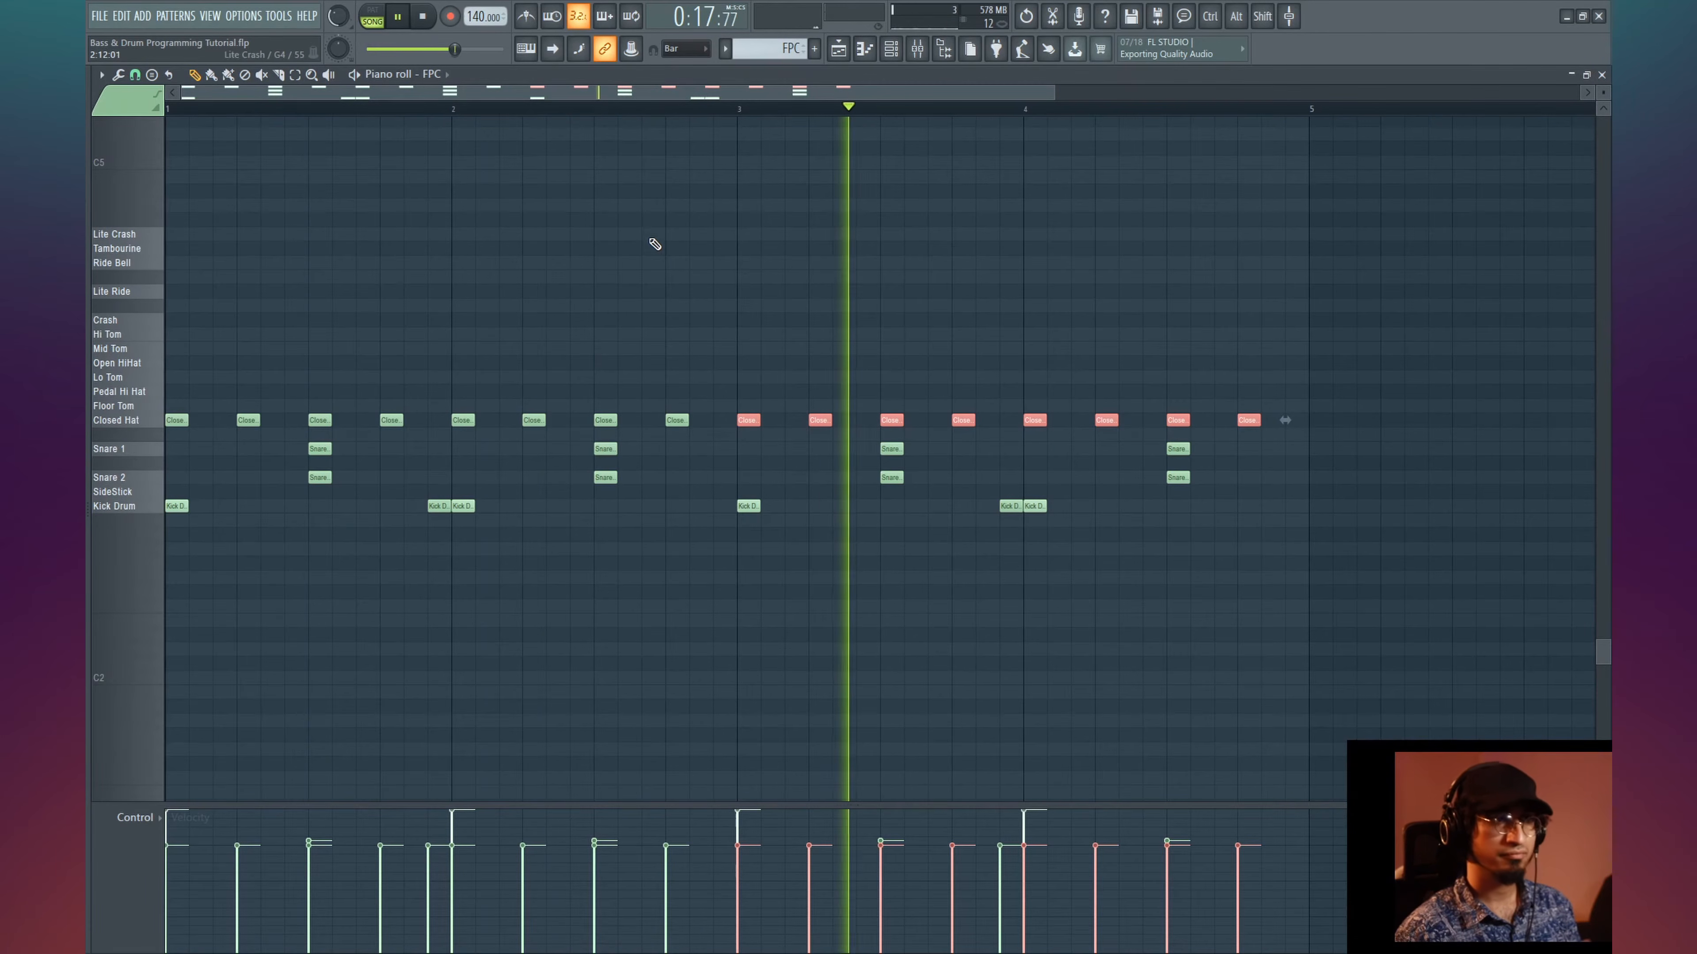
key("space")
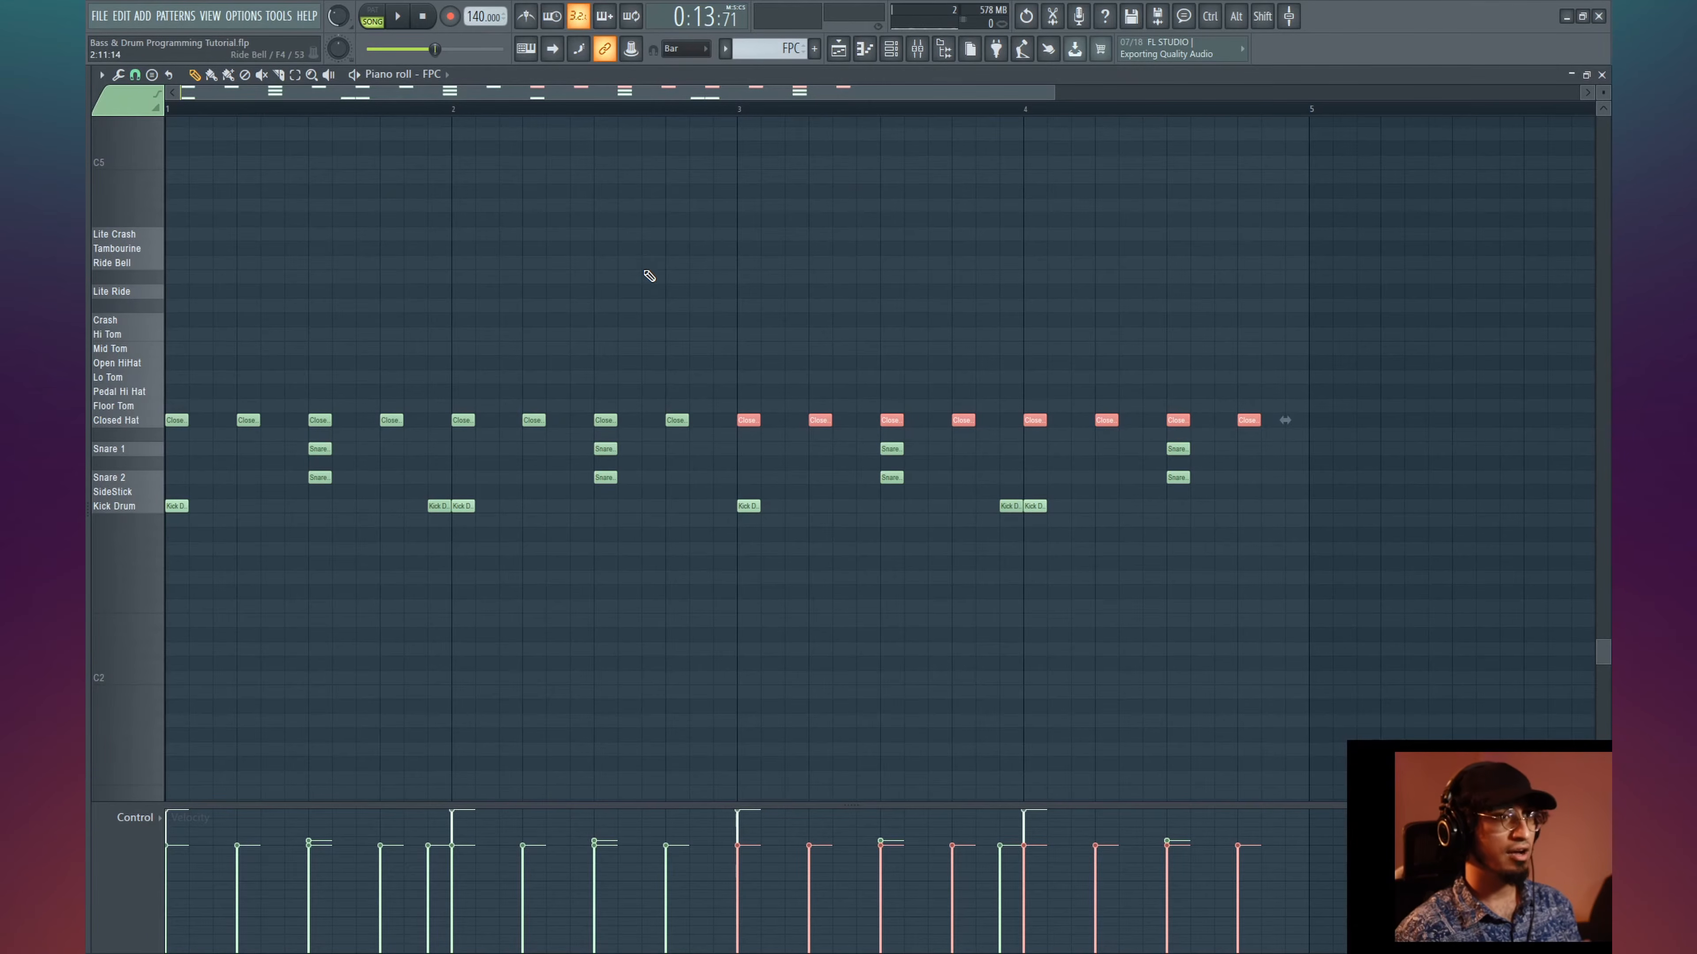
- Bring up the channel rack and mixer, return to the piano roll and listen to the beat with the hi-hats
key("Tab")
key("Tab")
key("Tab")
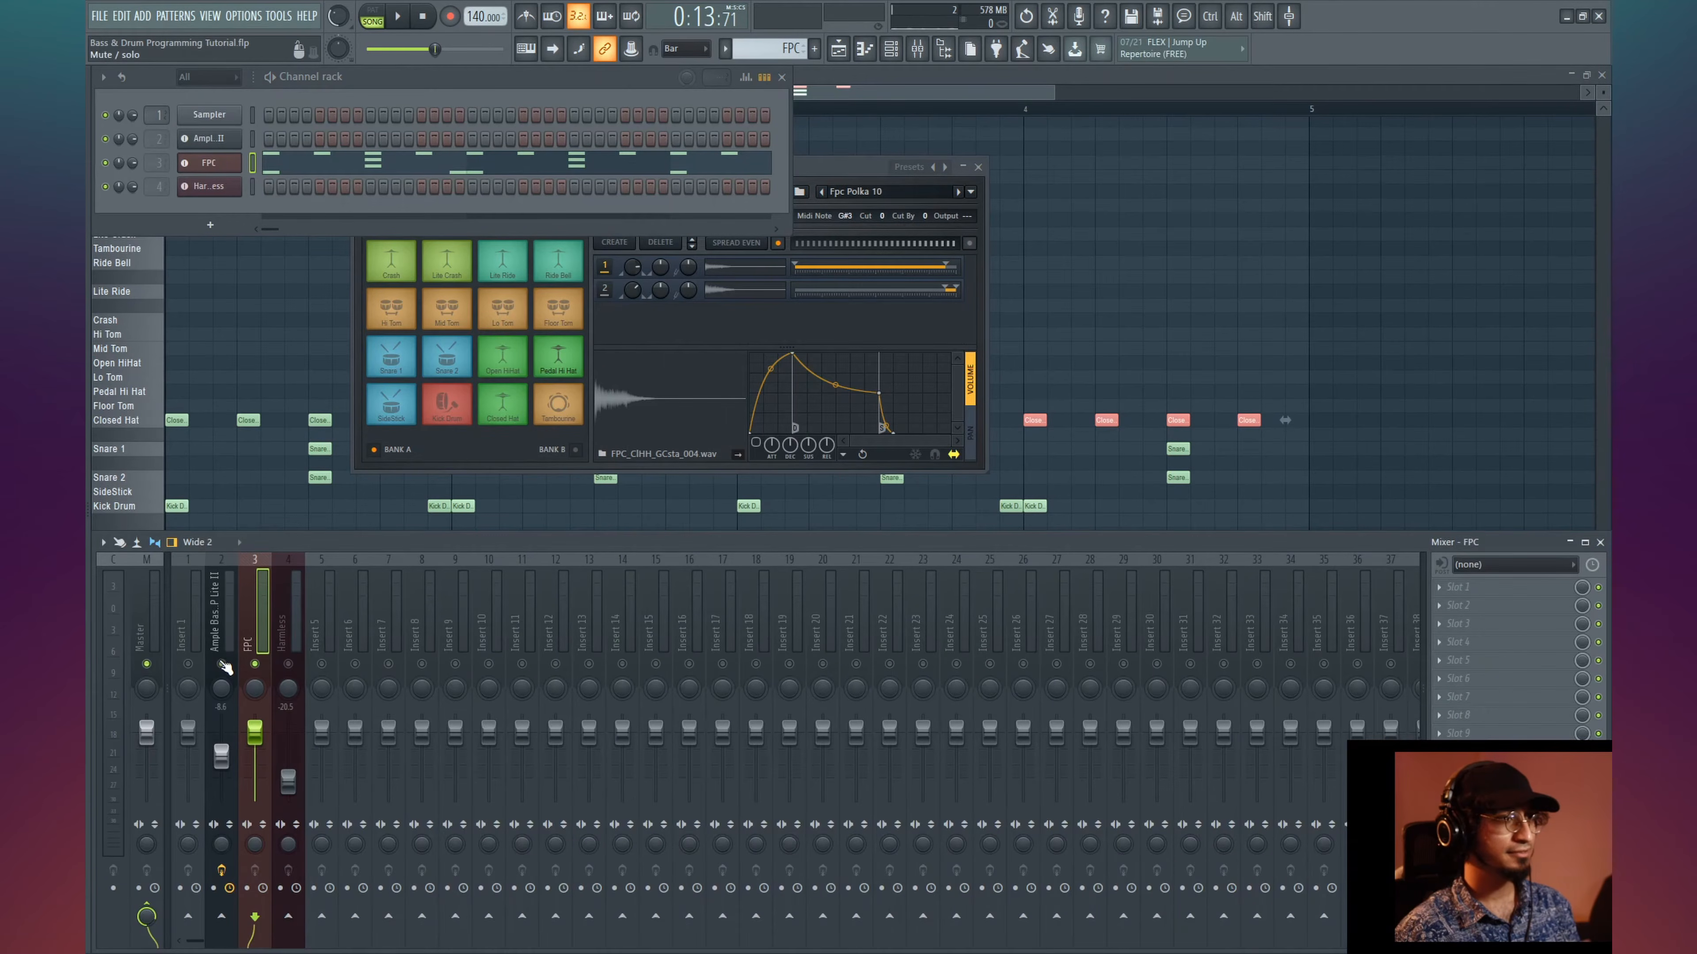
key("space")
key("Tab")
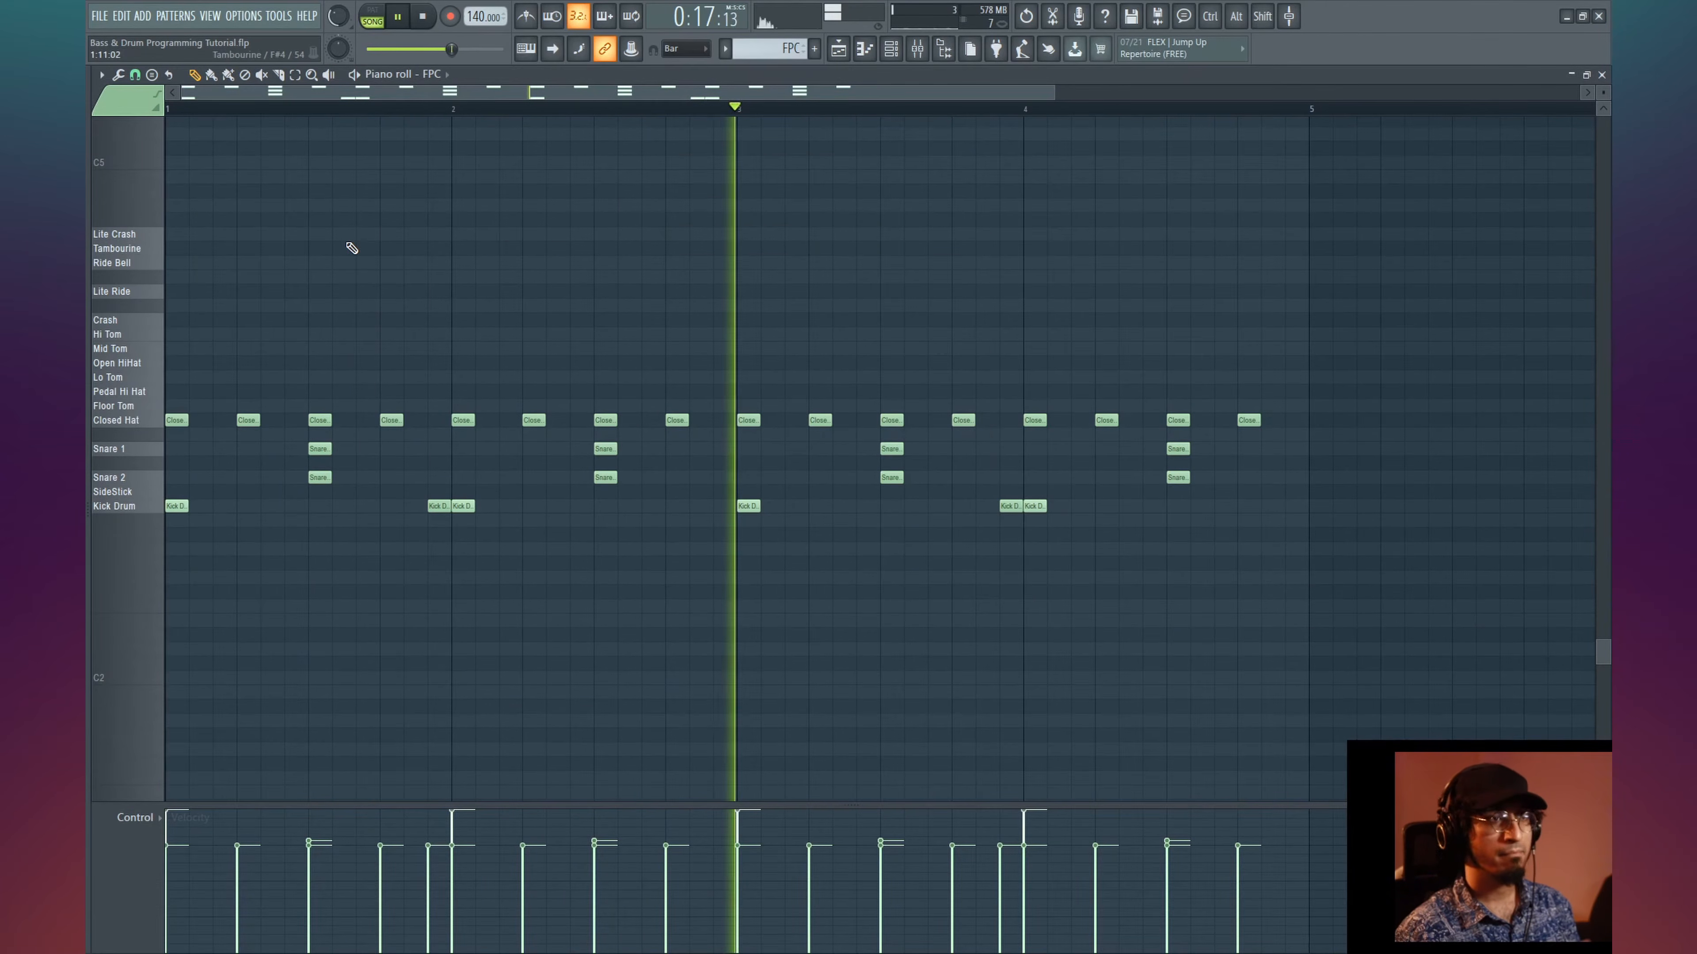
key("space")
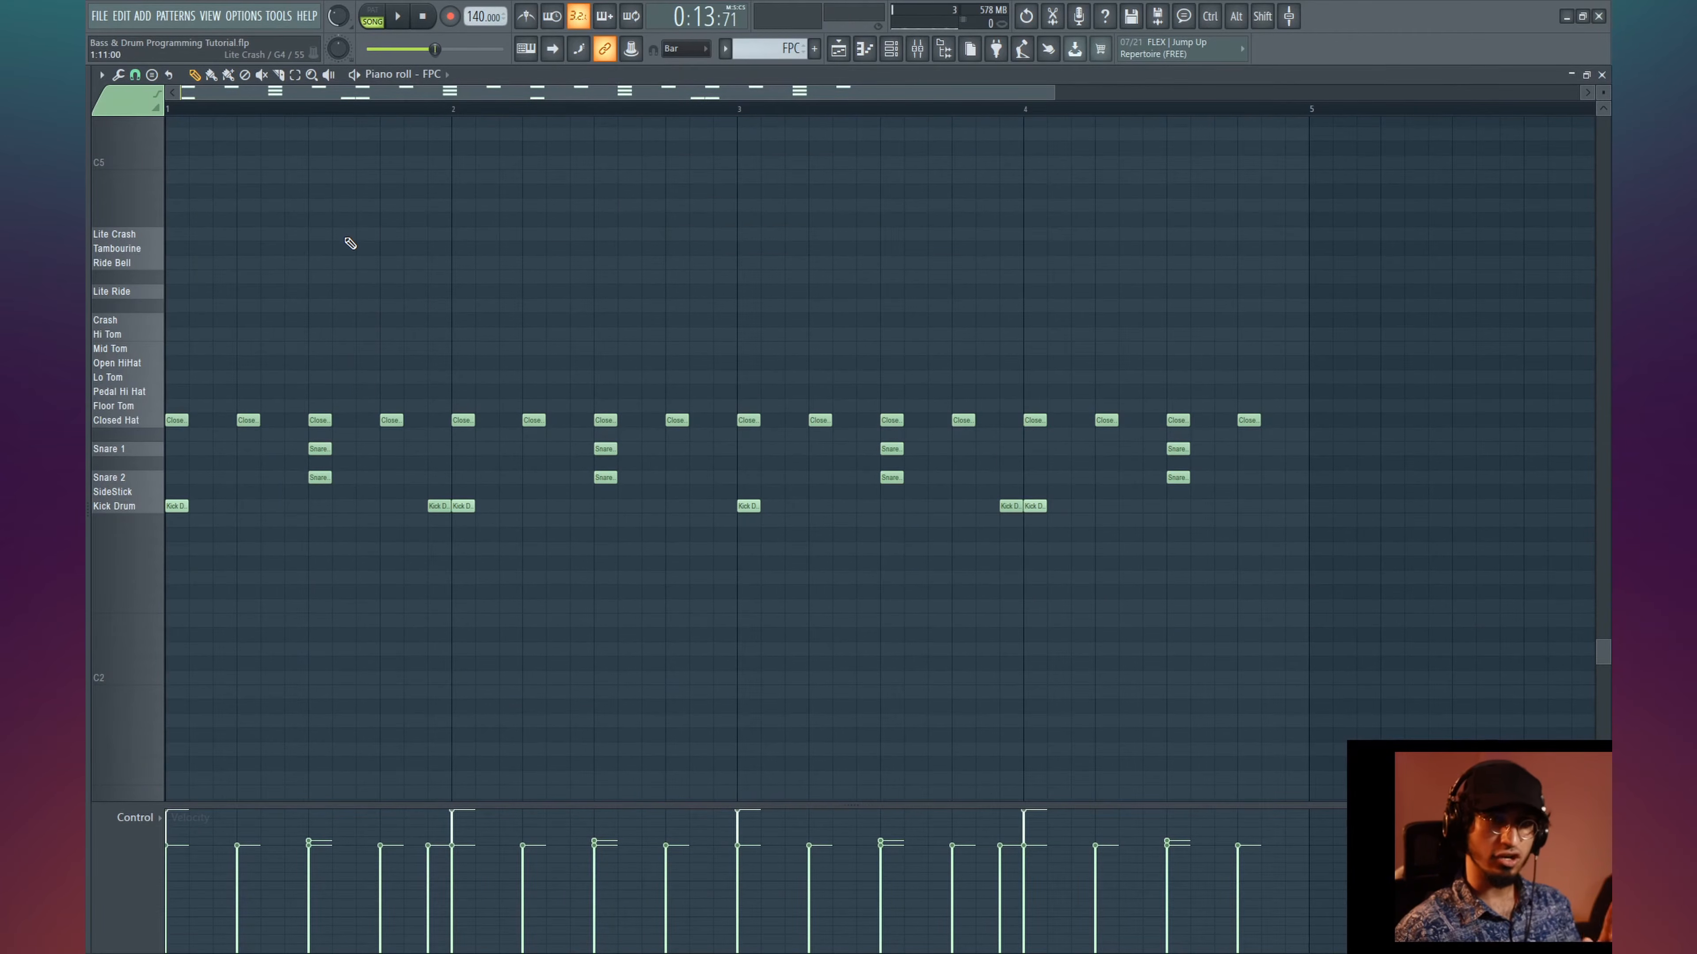
- Delete all Closed Hat notes except the one at the start of bar 1
left_click_drag(1289, 386, 234, 433)
key("Delete")
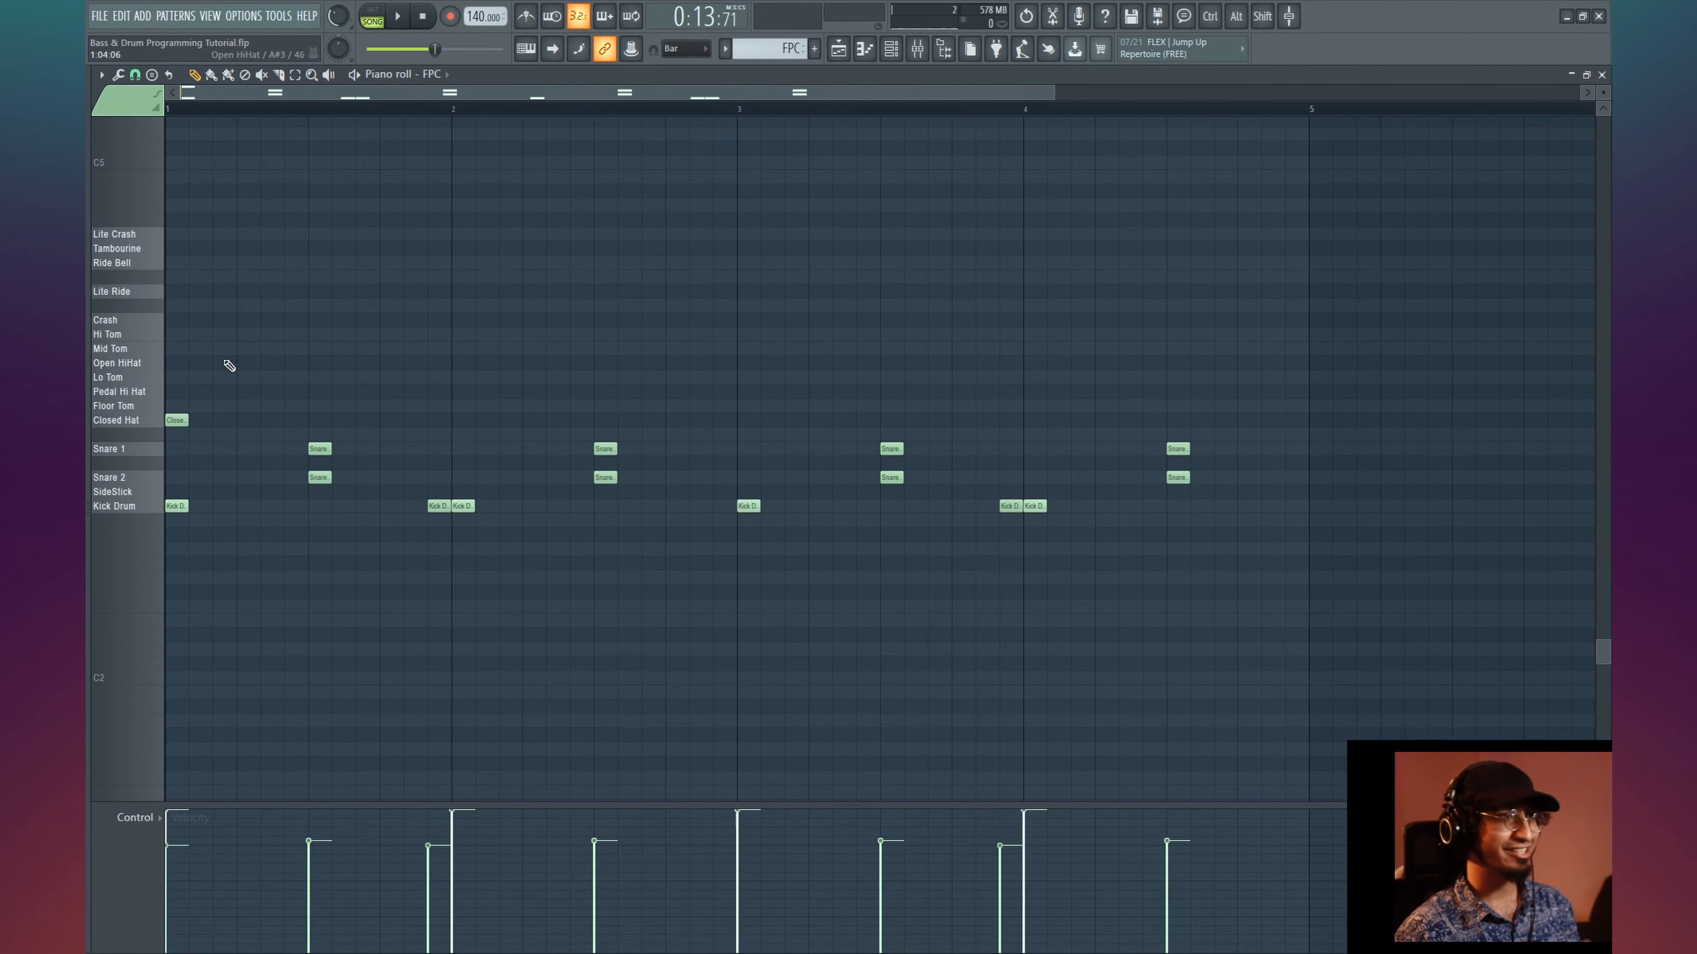
left_click(225, 421)
left_click(273, 422)
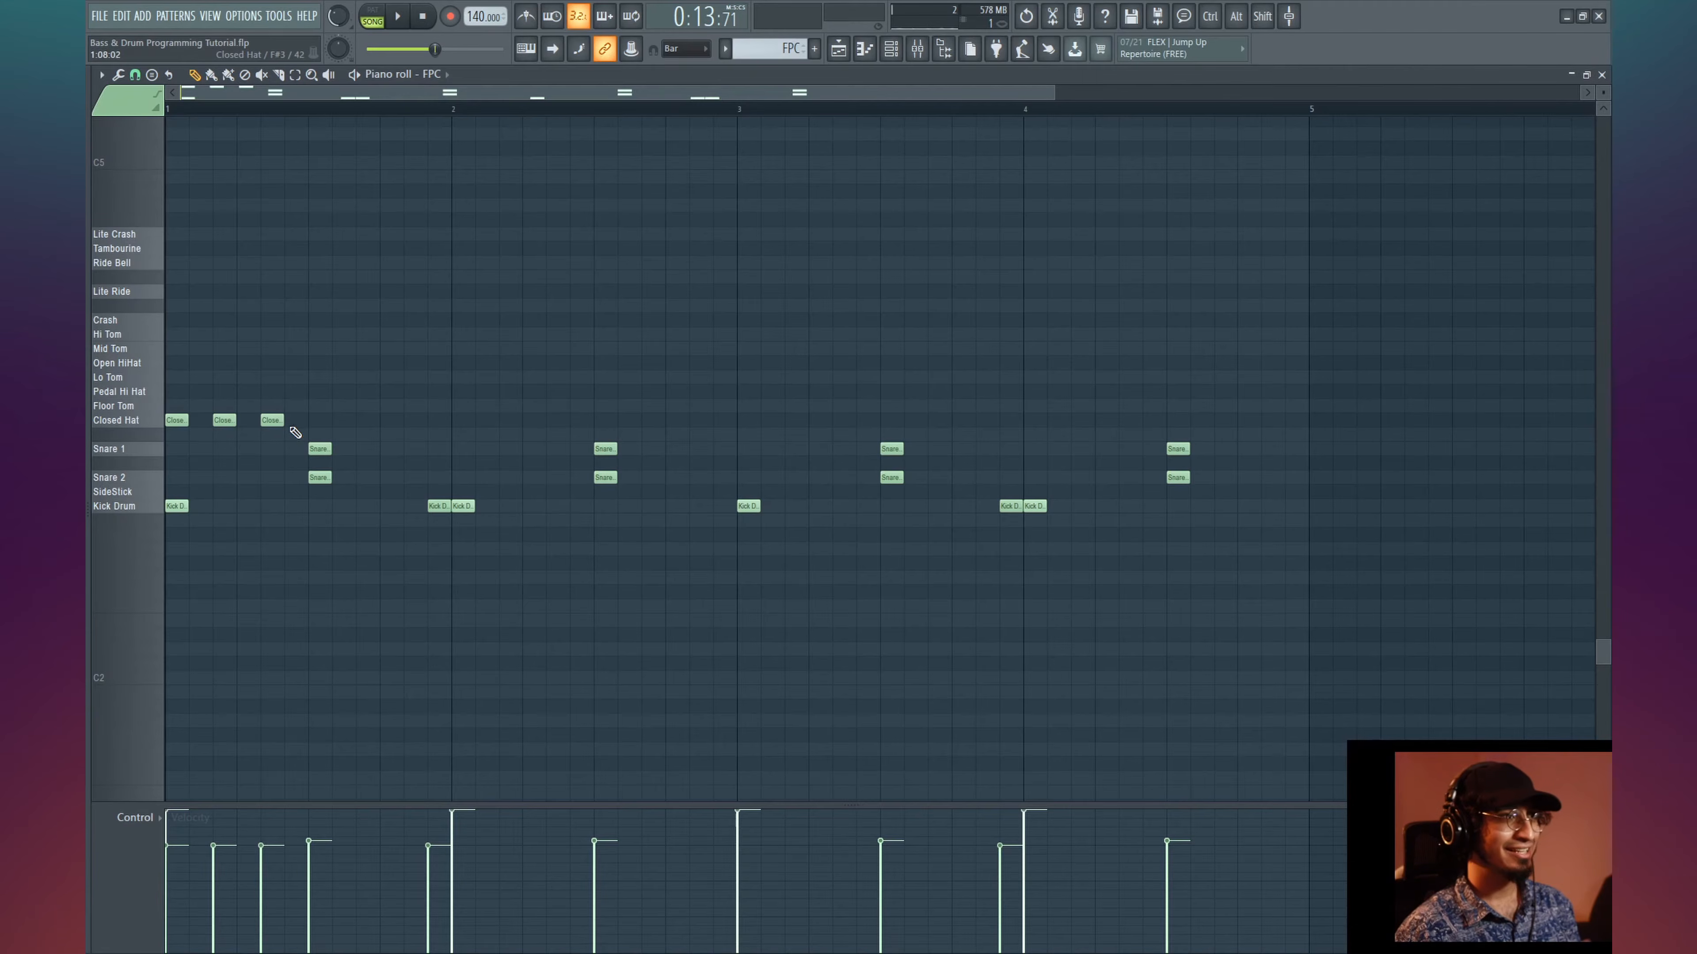
right_click(272, 421)
left_click_drag(215, 421, 238, 424)
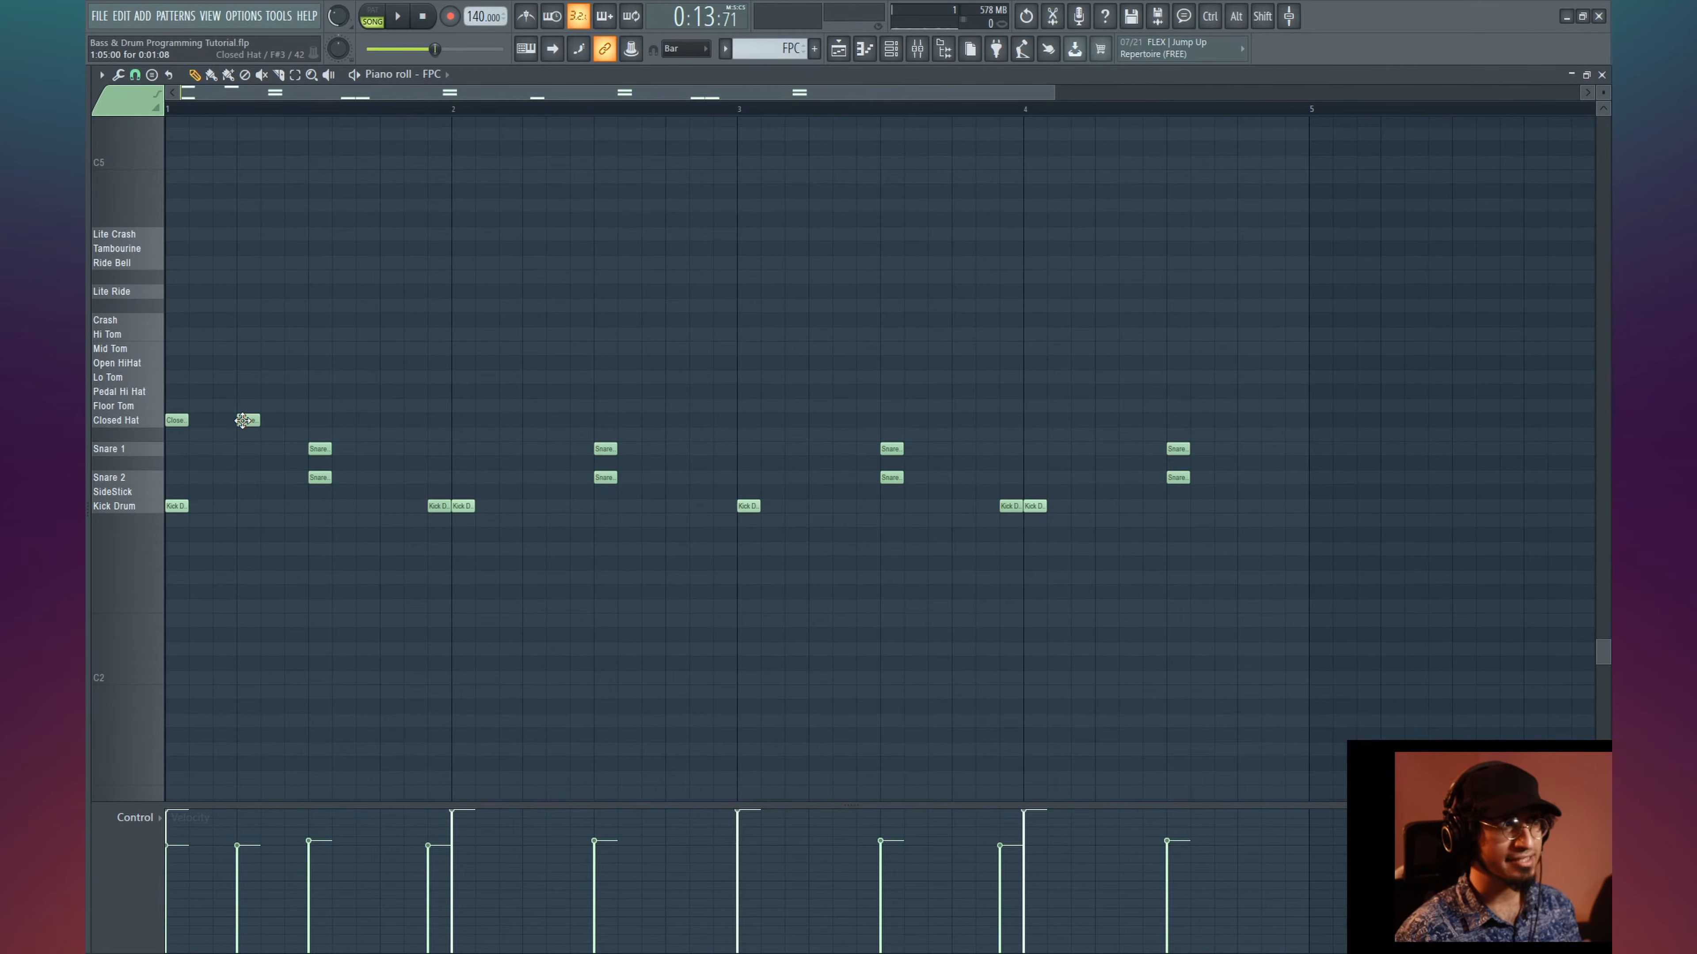
right_click(245, 420)
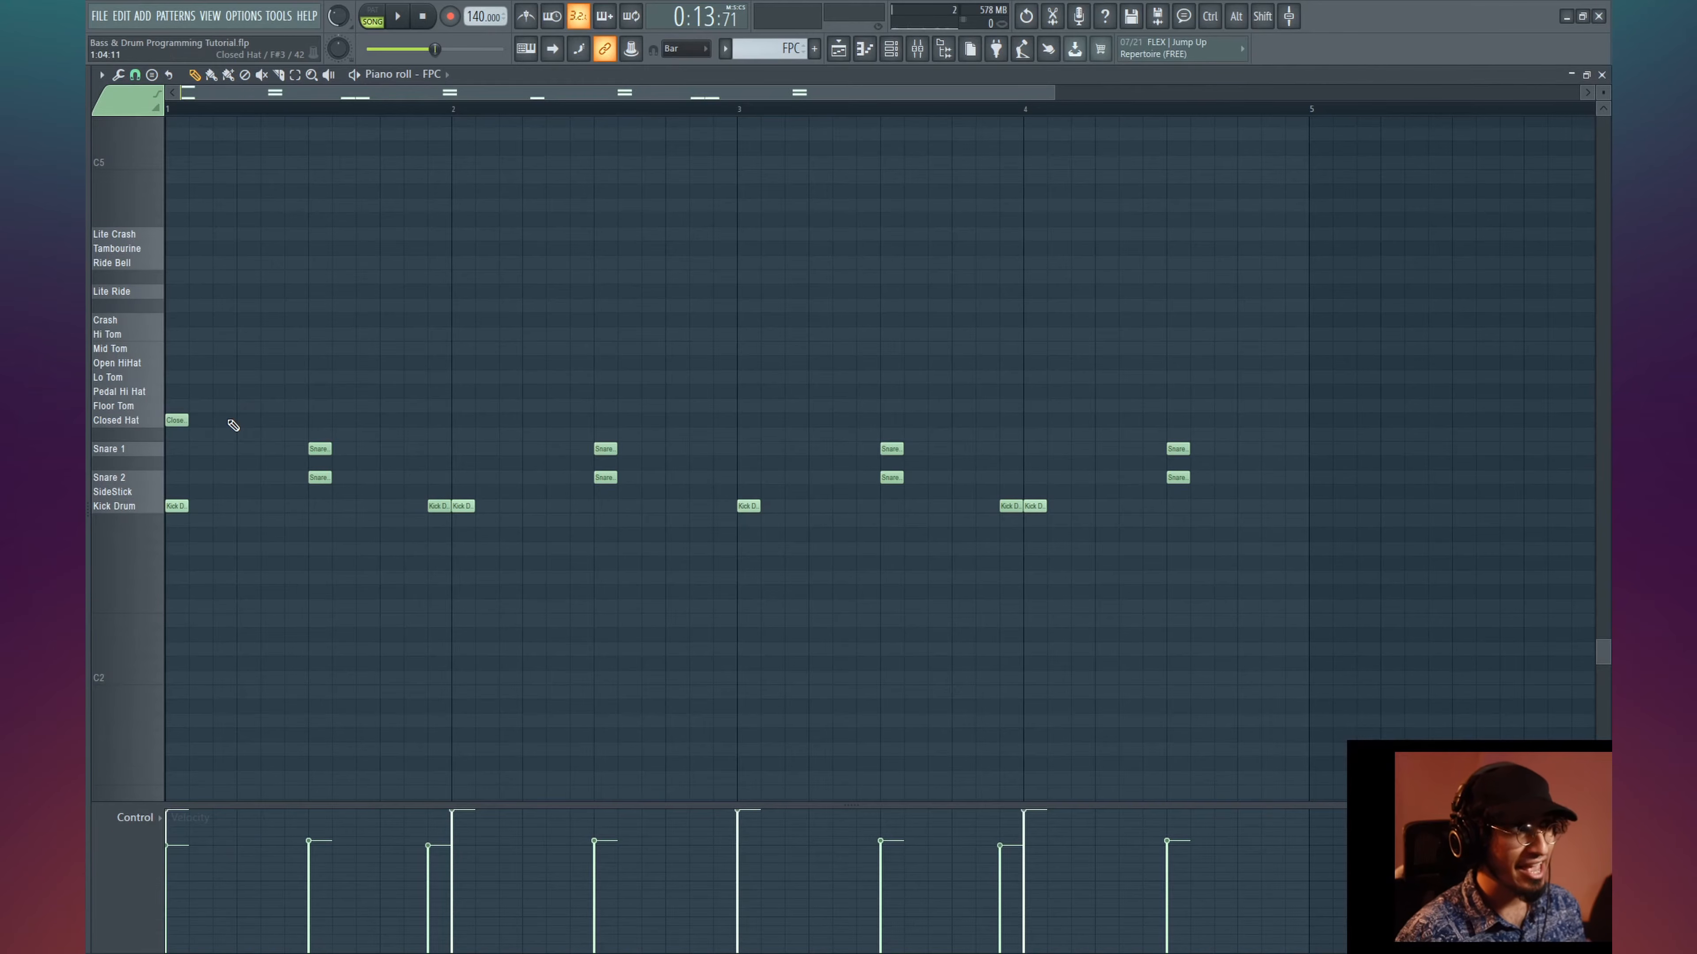
- Add five Closed Hat notes after the first one, on every second grid step of bar 1
left_click(234, 422)
left_click(262, 423)
left_click(334, 421)
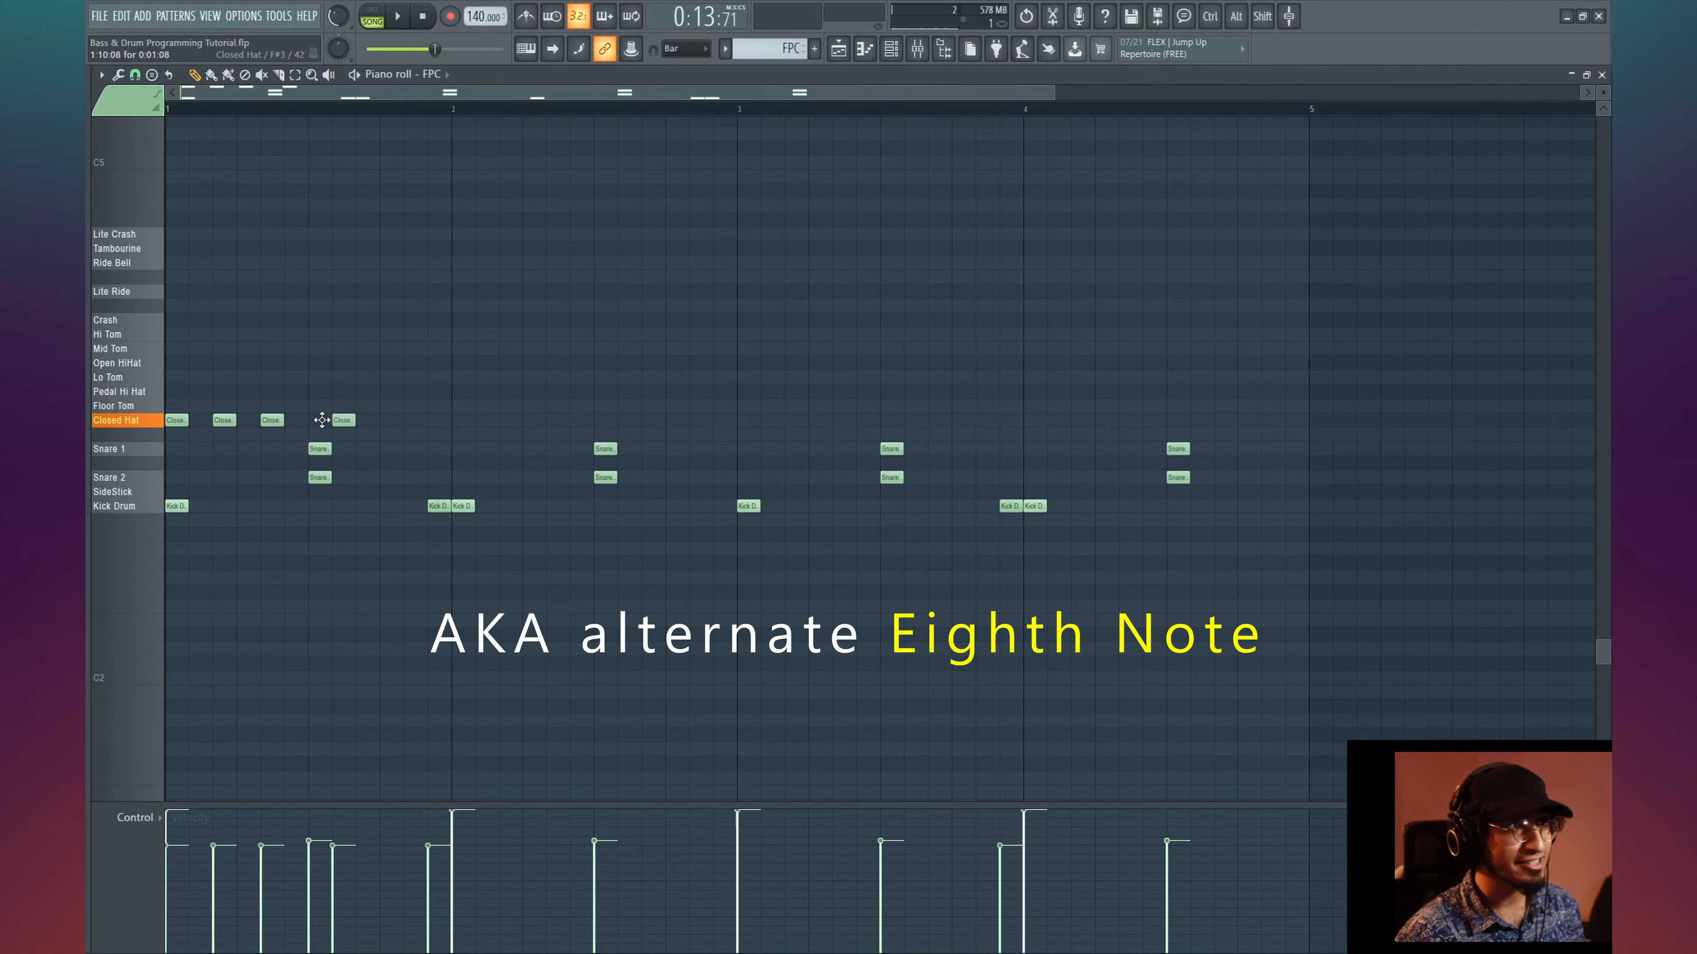
left_click_drag(342, 420, 319, 420)
left_click(364, 420)
left_click(407, 420)
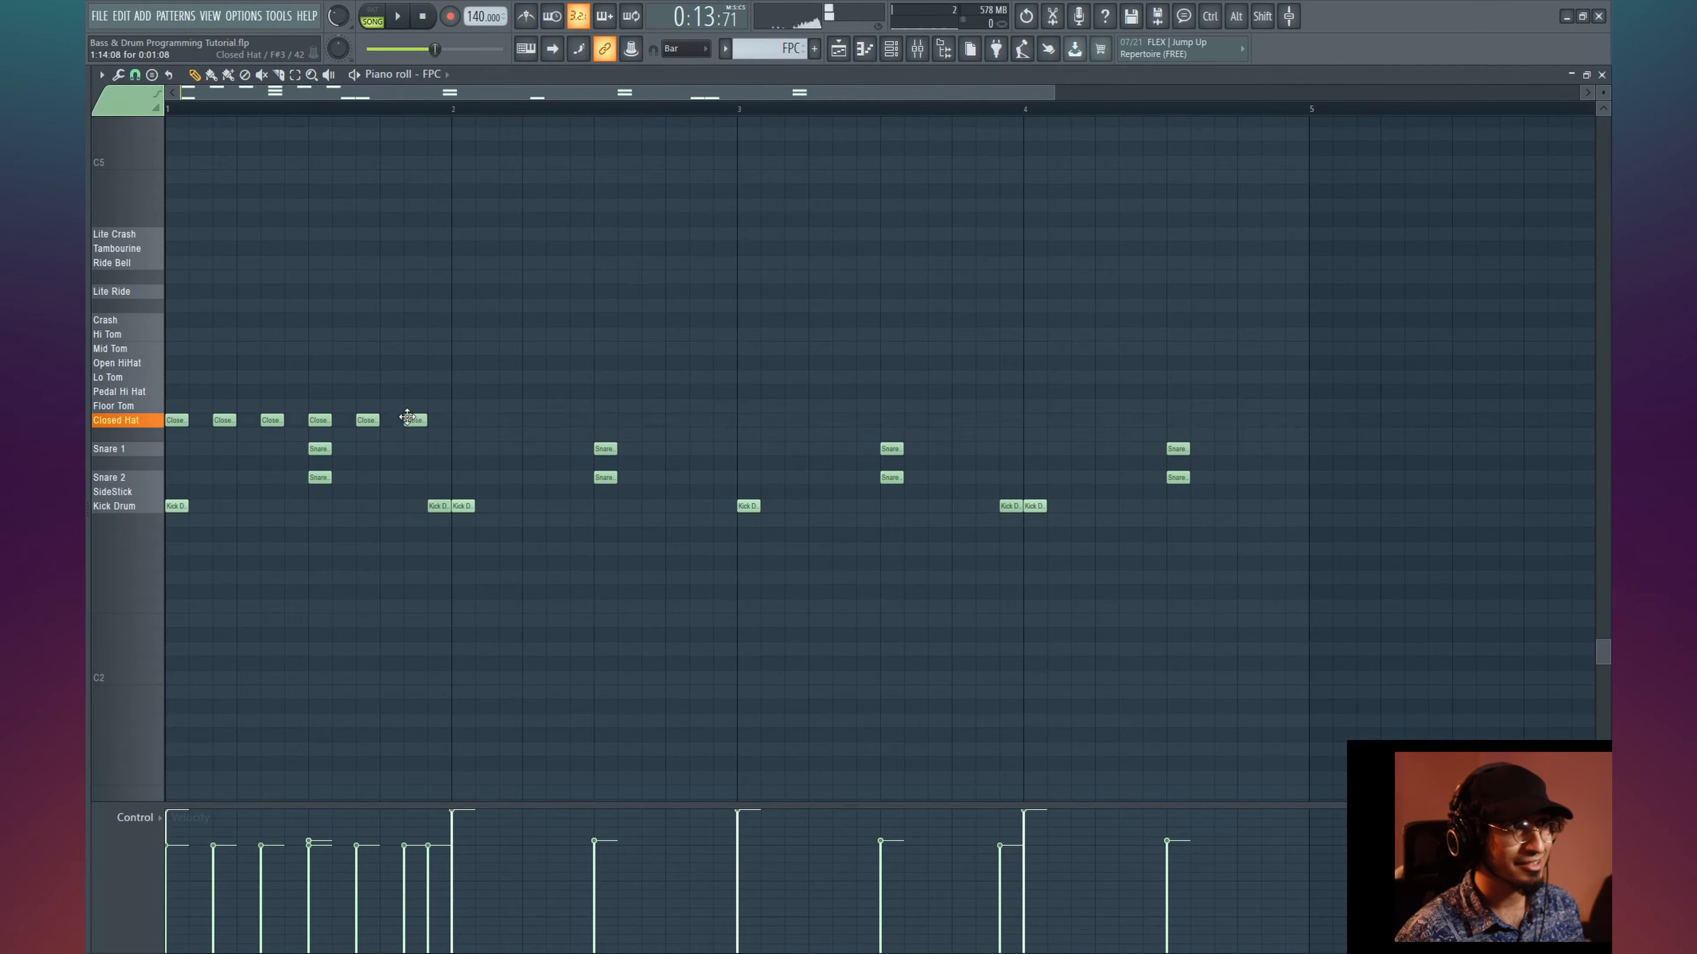
- Duplicate the six Closed Hat notes of bar 1 into bars 2, 3 and 4 and play back the pattern
left_click_drag(451, 401, 167, 429)
key("space")
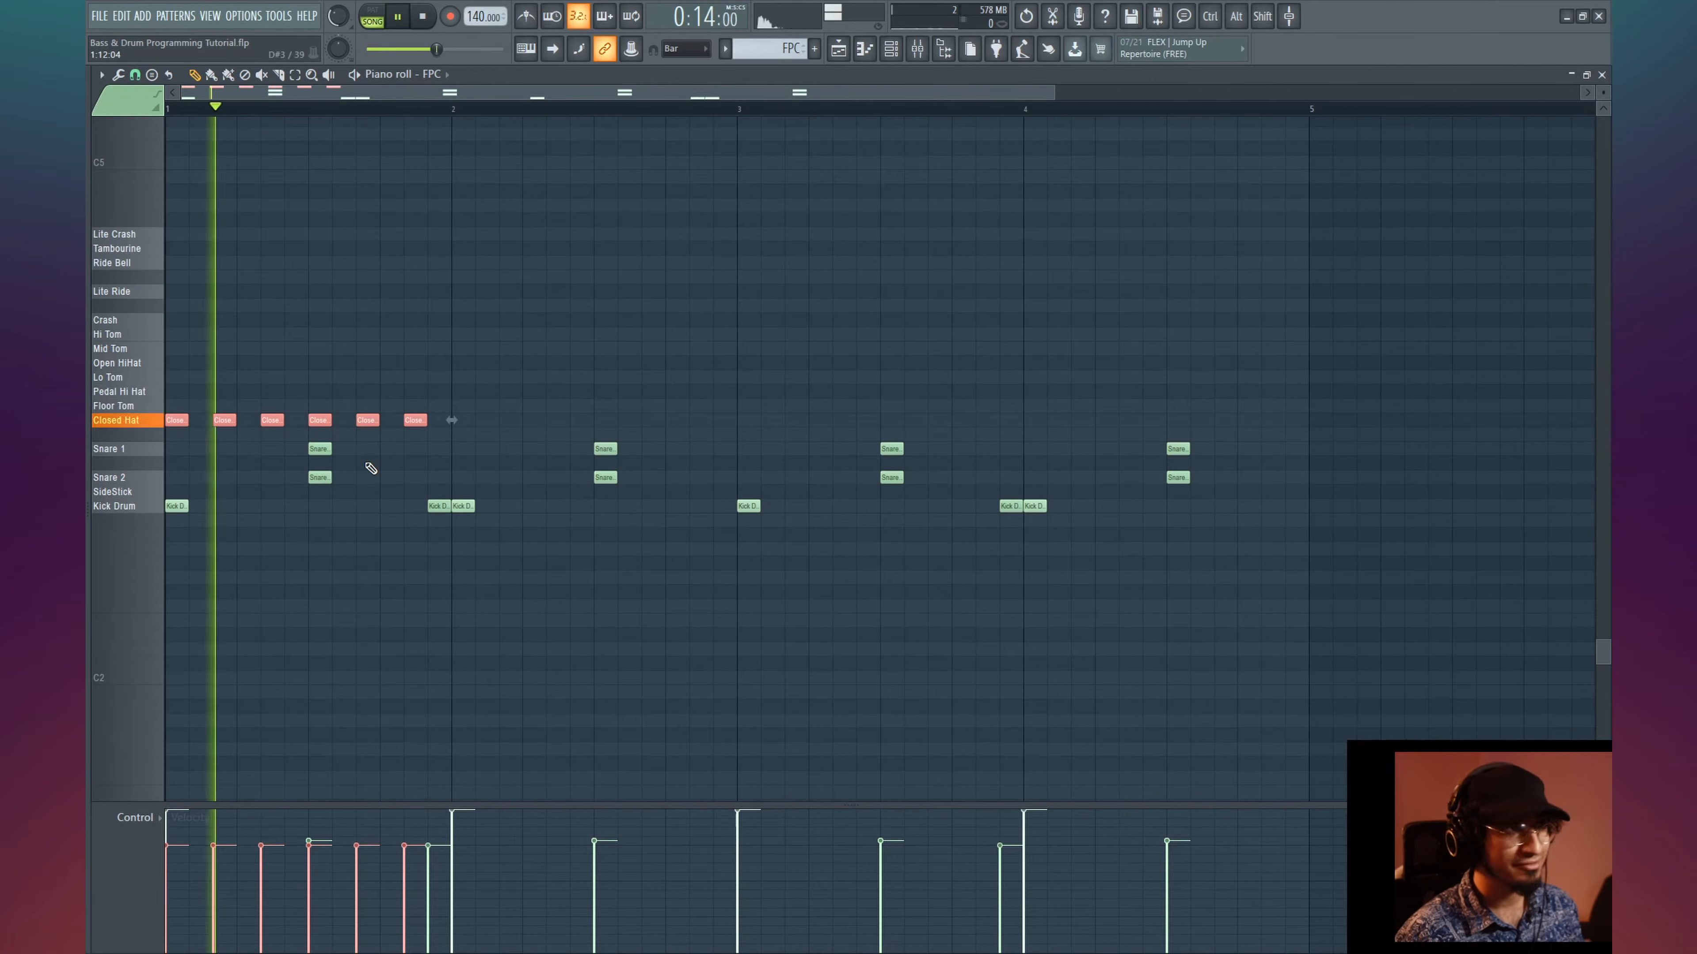
key("space")
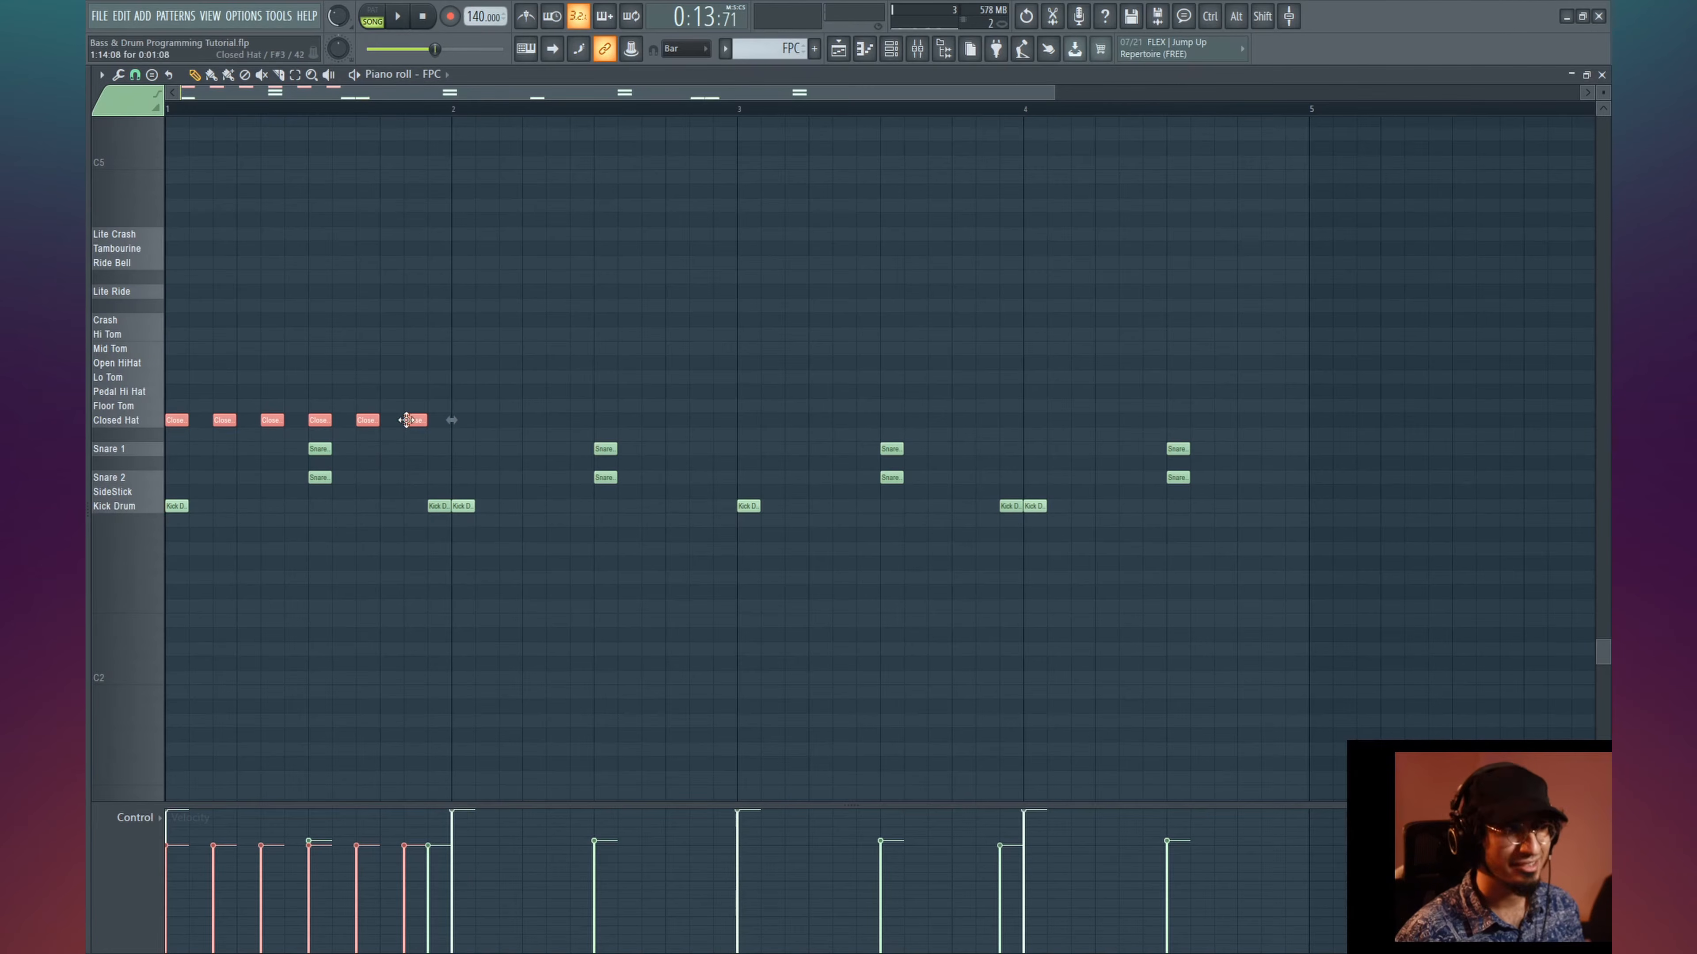
left_click_drag(190, 420, 1032, 424)
key("space")
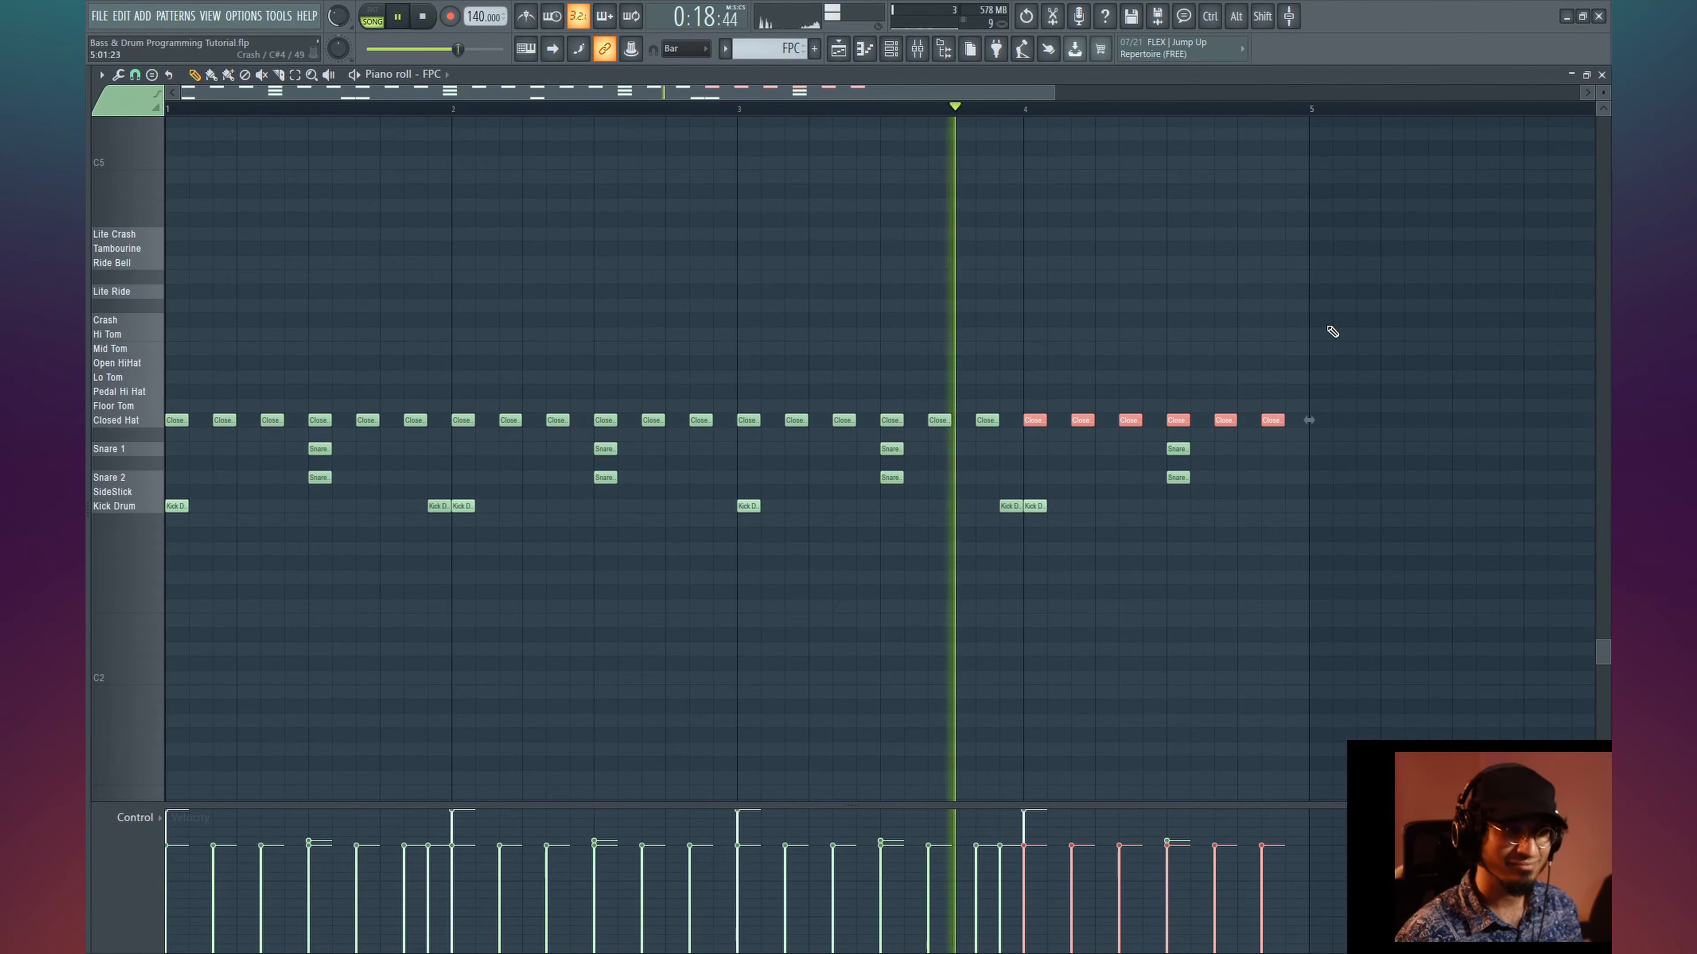
left_click(158, 422, "ctrl")
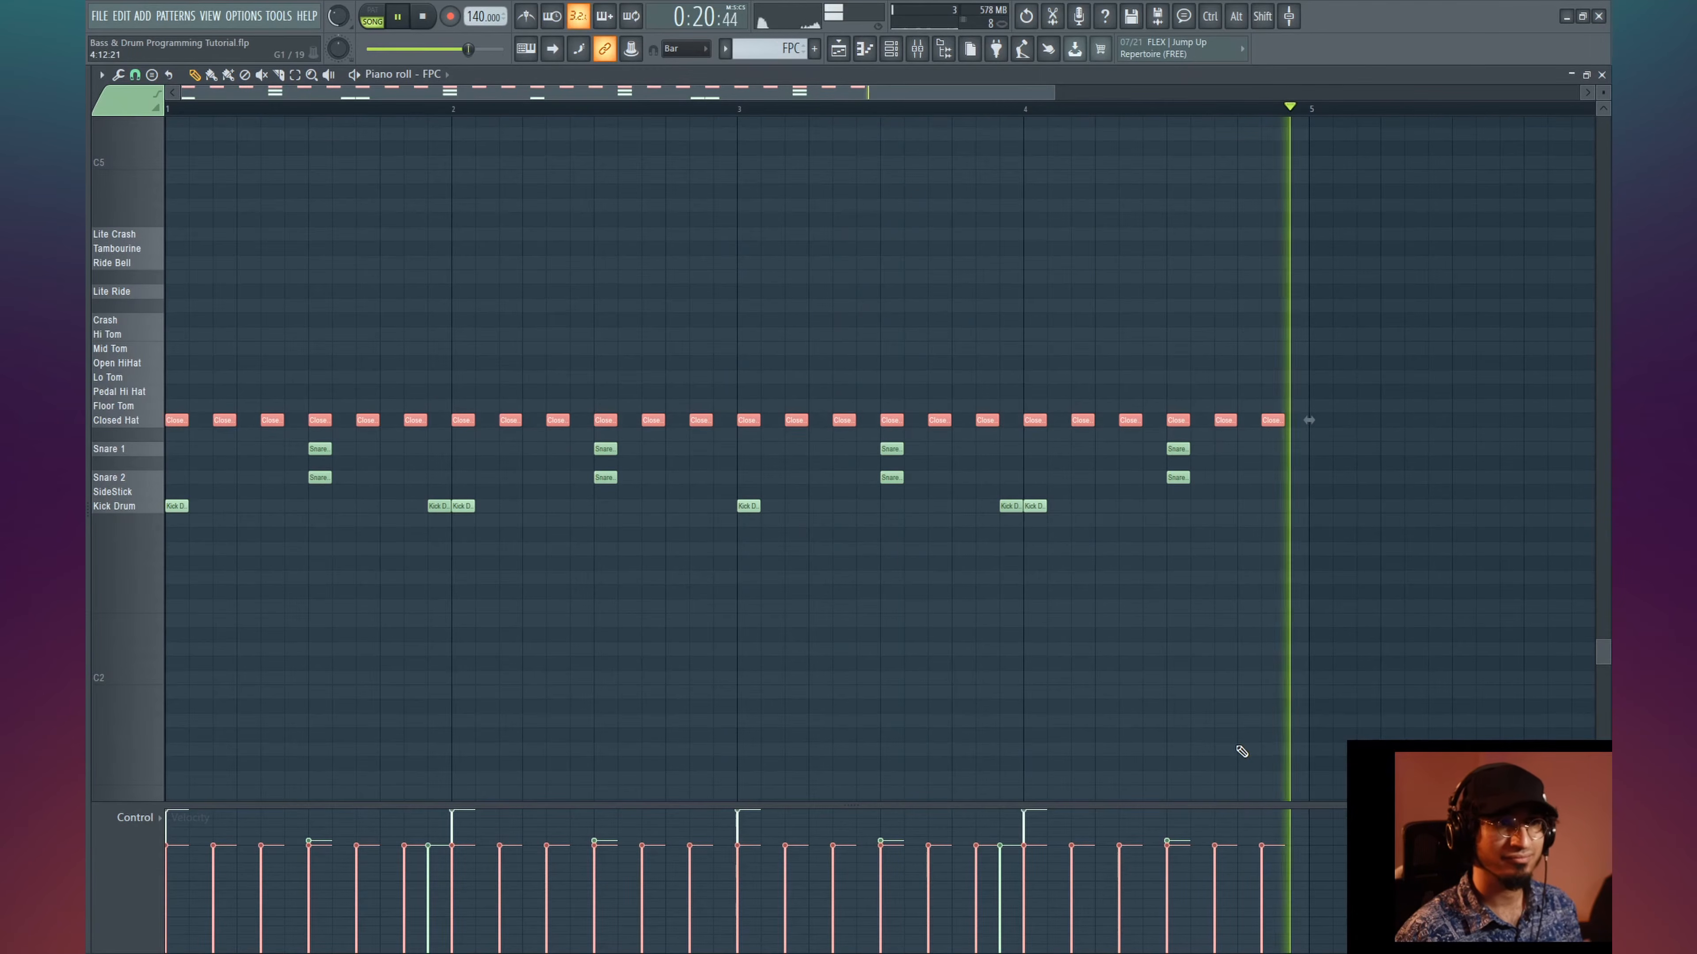
key("space")
key("ctrl+d")
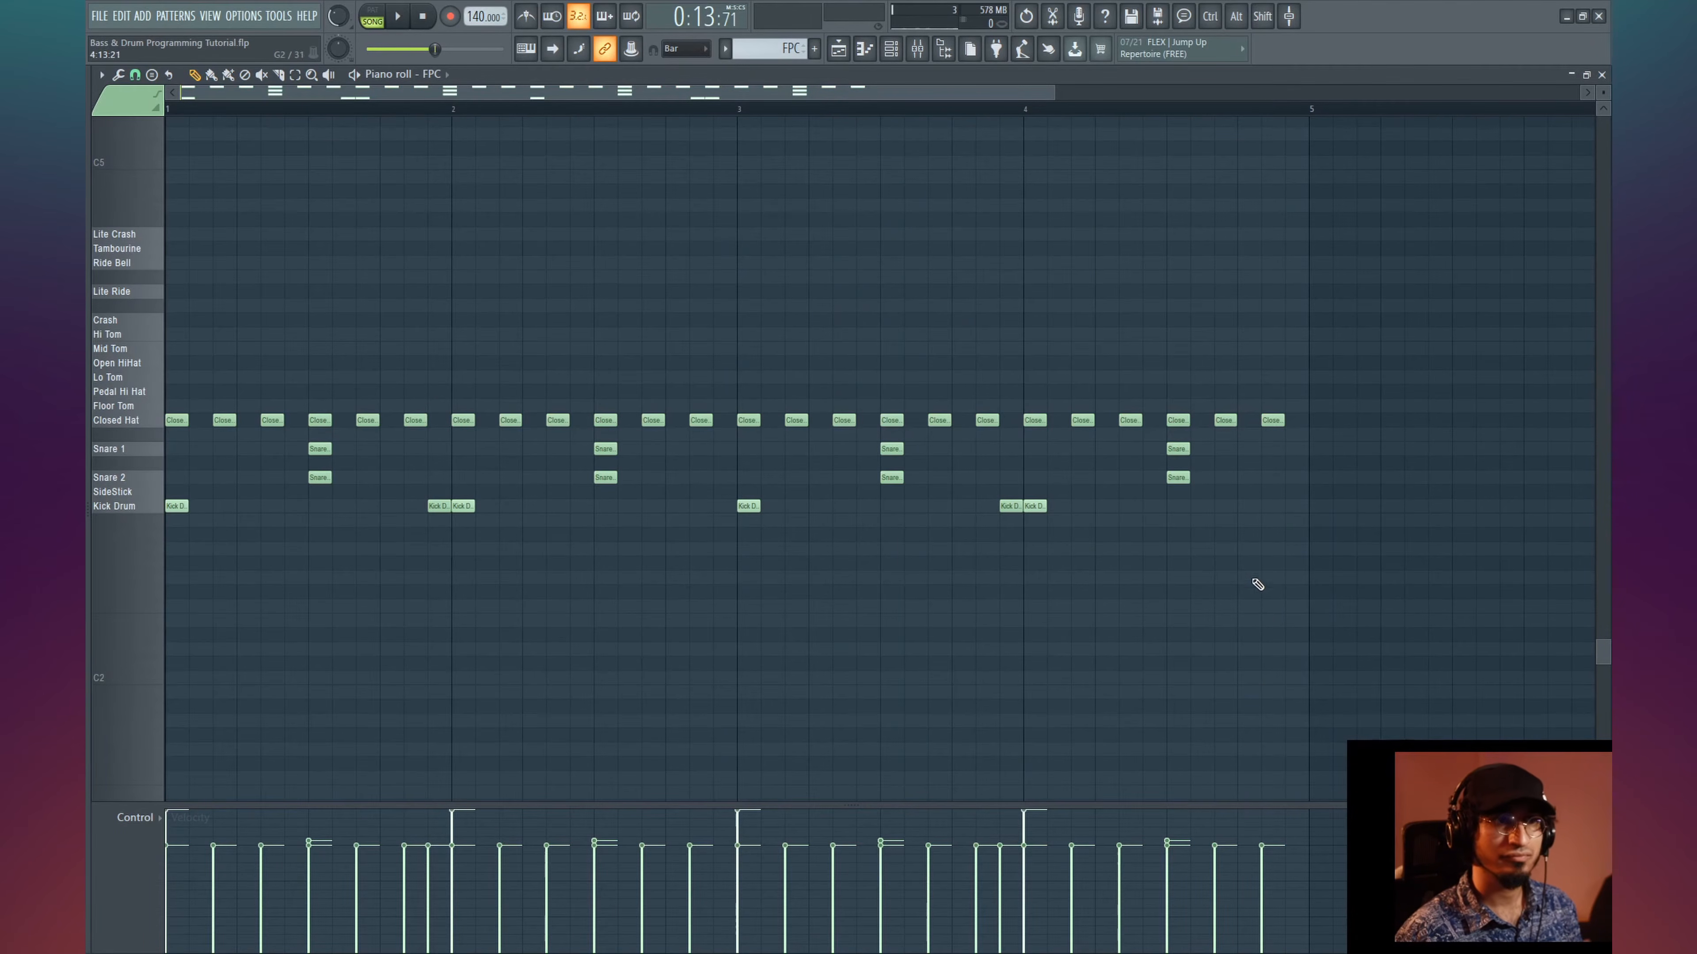
- Move the Closed Hat note on bar 4's snare hit to the Open HiHat row and raise its velocity to maximum, listening from bar 3
left_click(876, 111)
key("space")
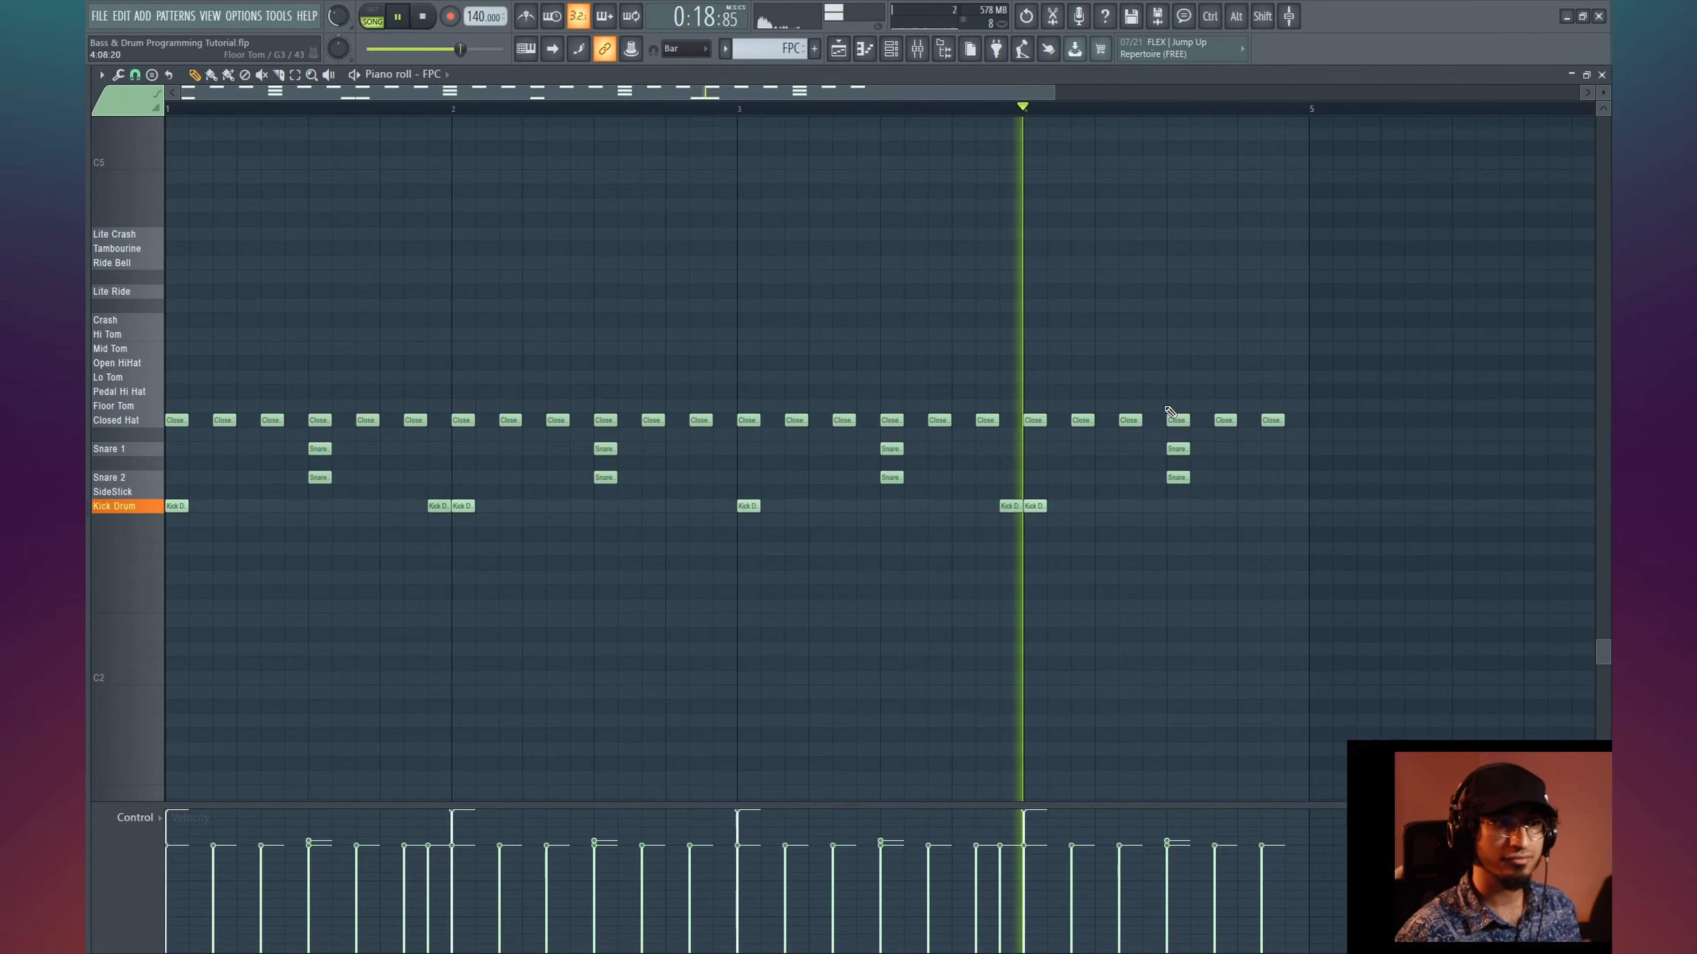
key("space")
left_click_drag(1177, 420, 1169, 361)
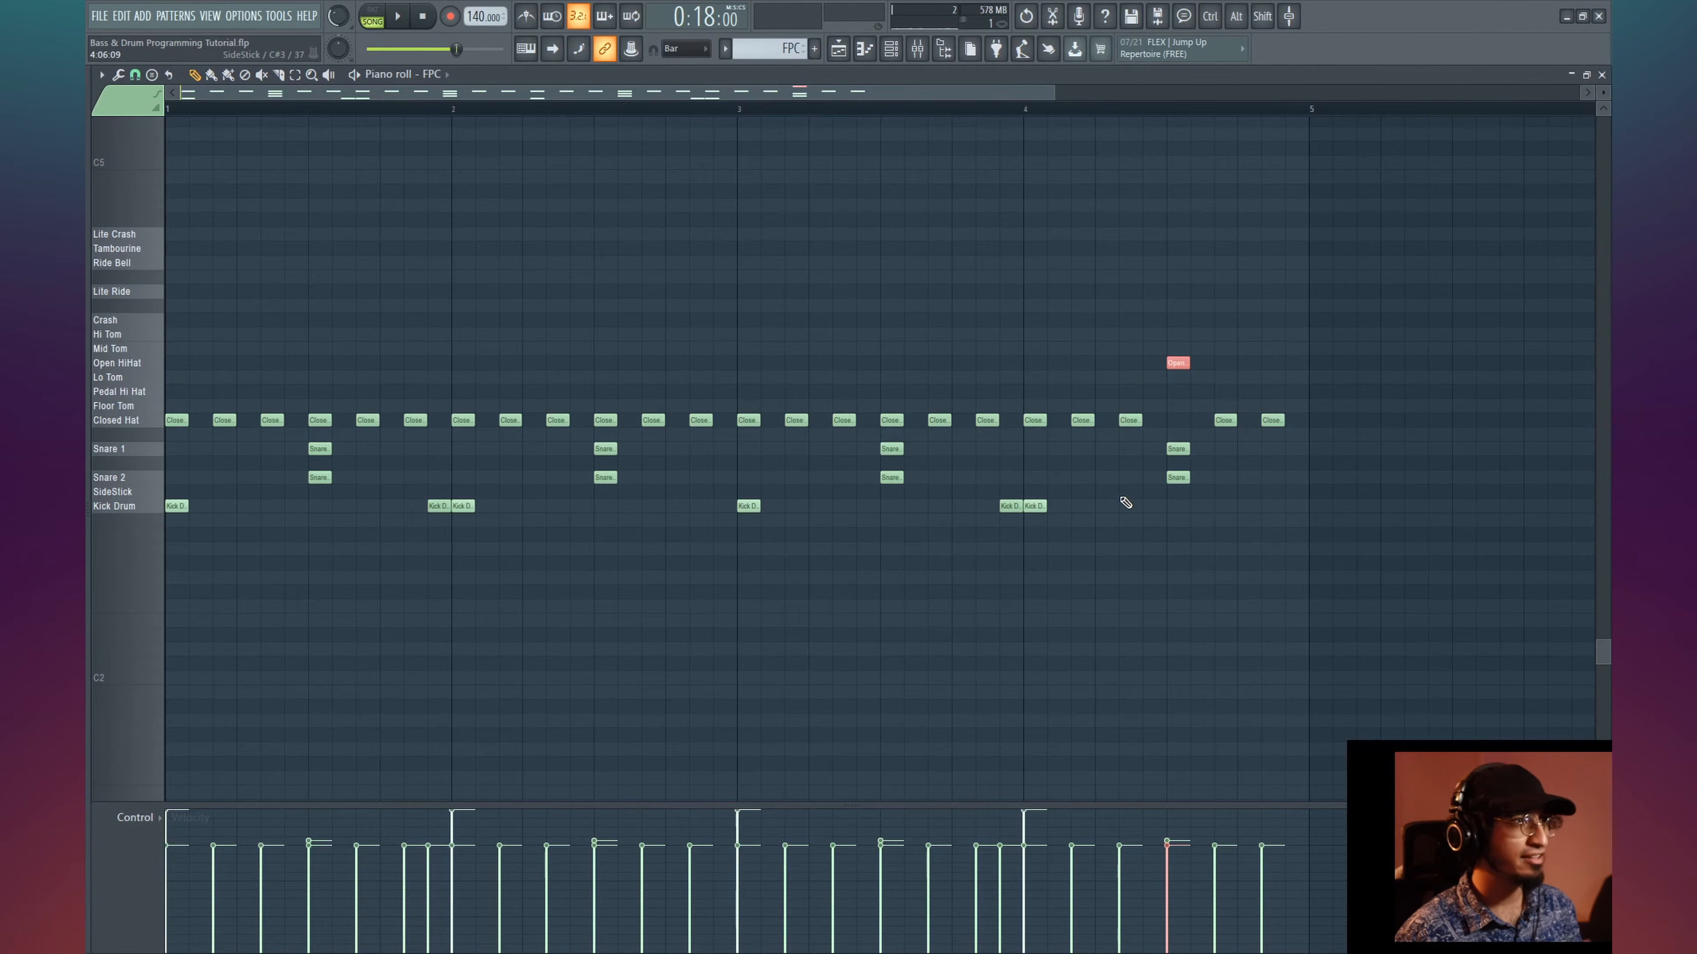
left_click_drag(1179, 841, 1178, 811)
key("space")
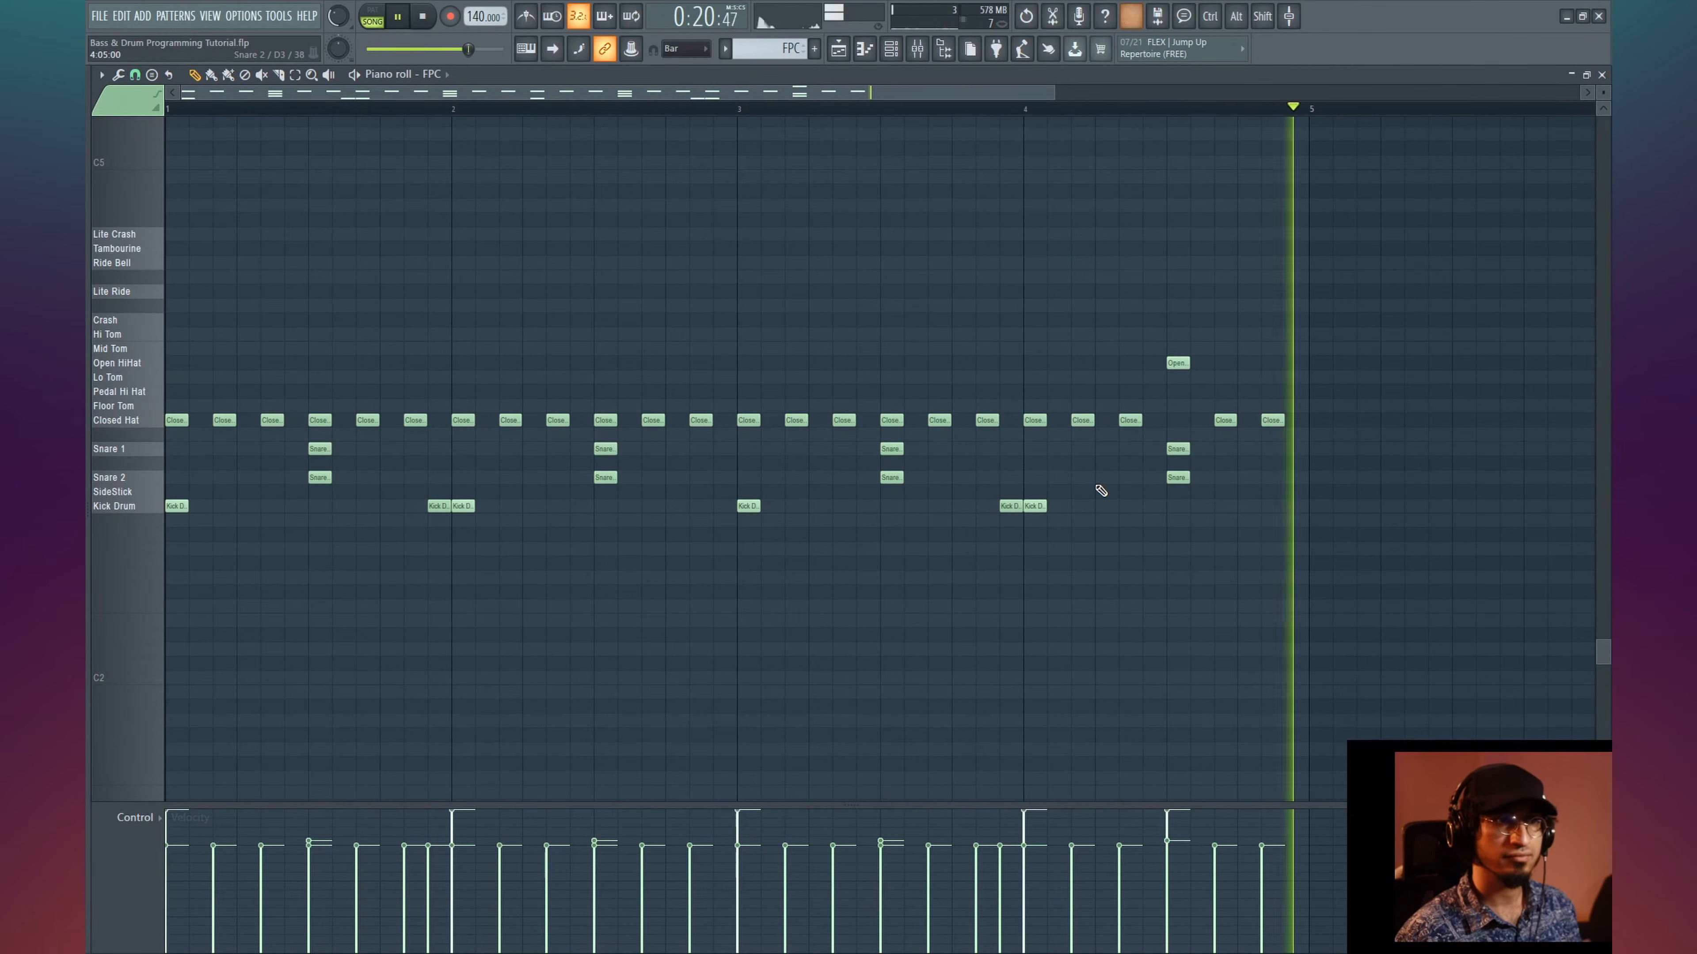
key("space")
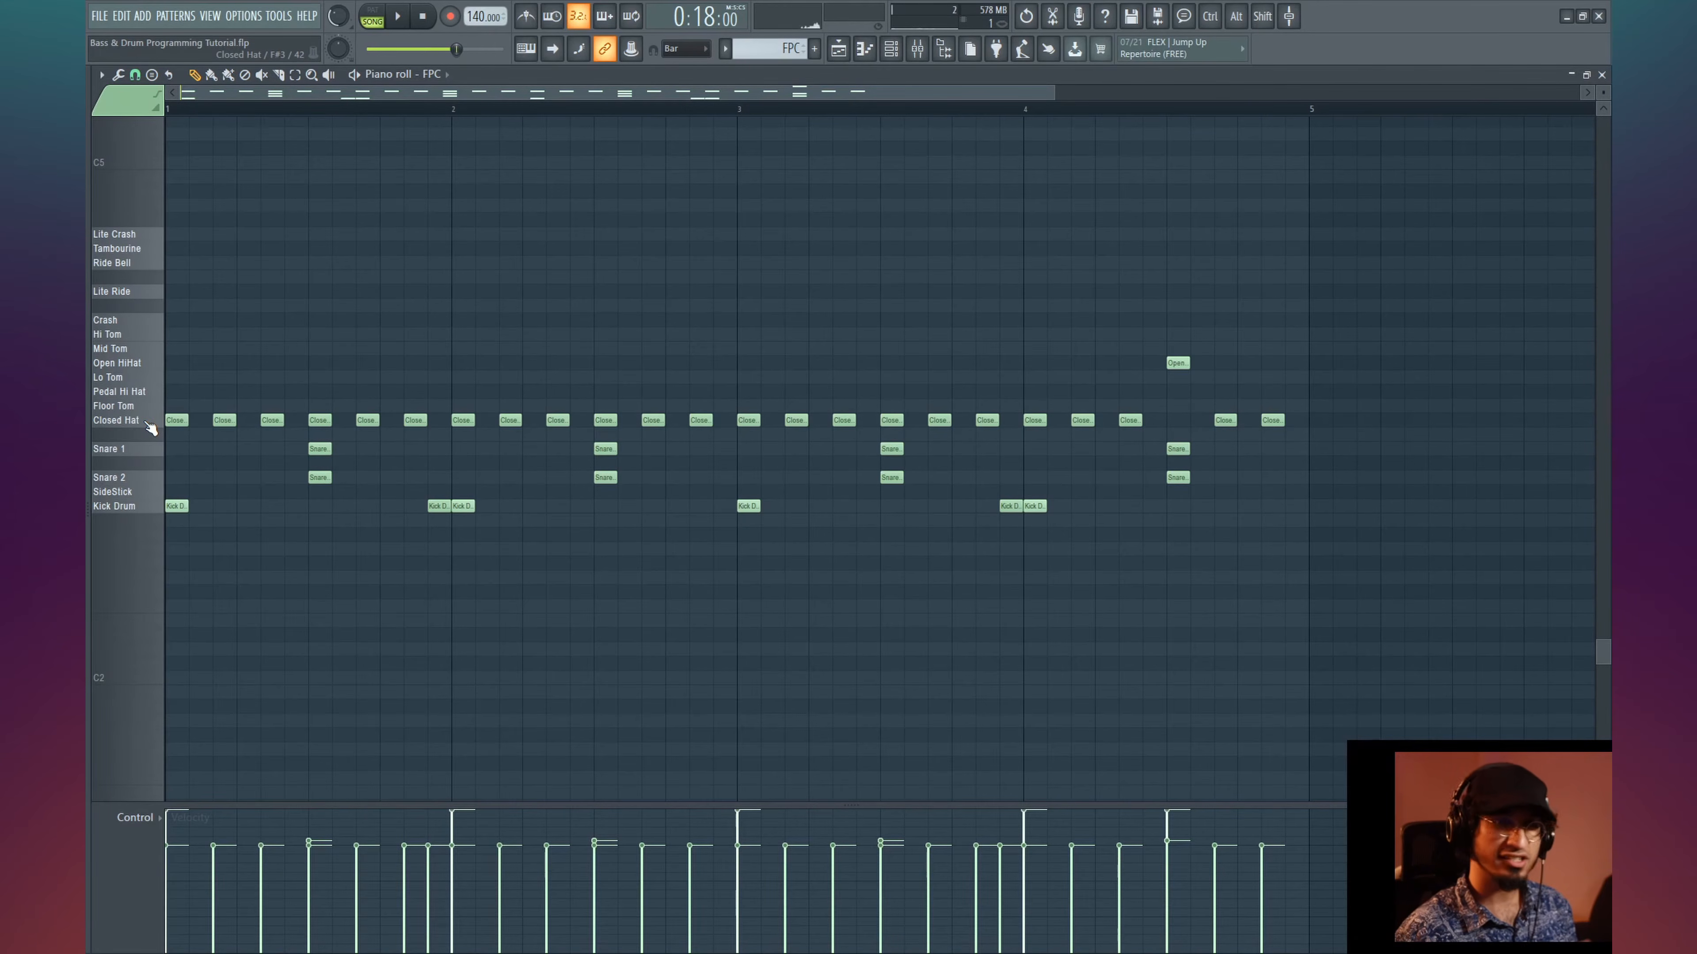
- Copy all Closed Hat notes to the Snare 2 row, shifted one grid step later
left_click(151, 428)
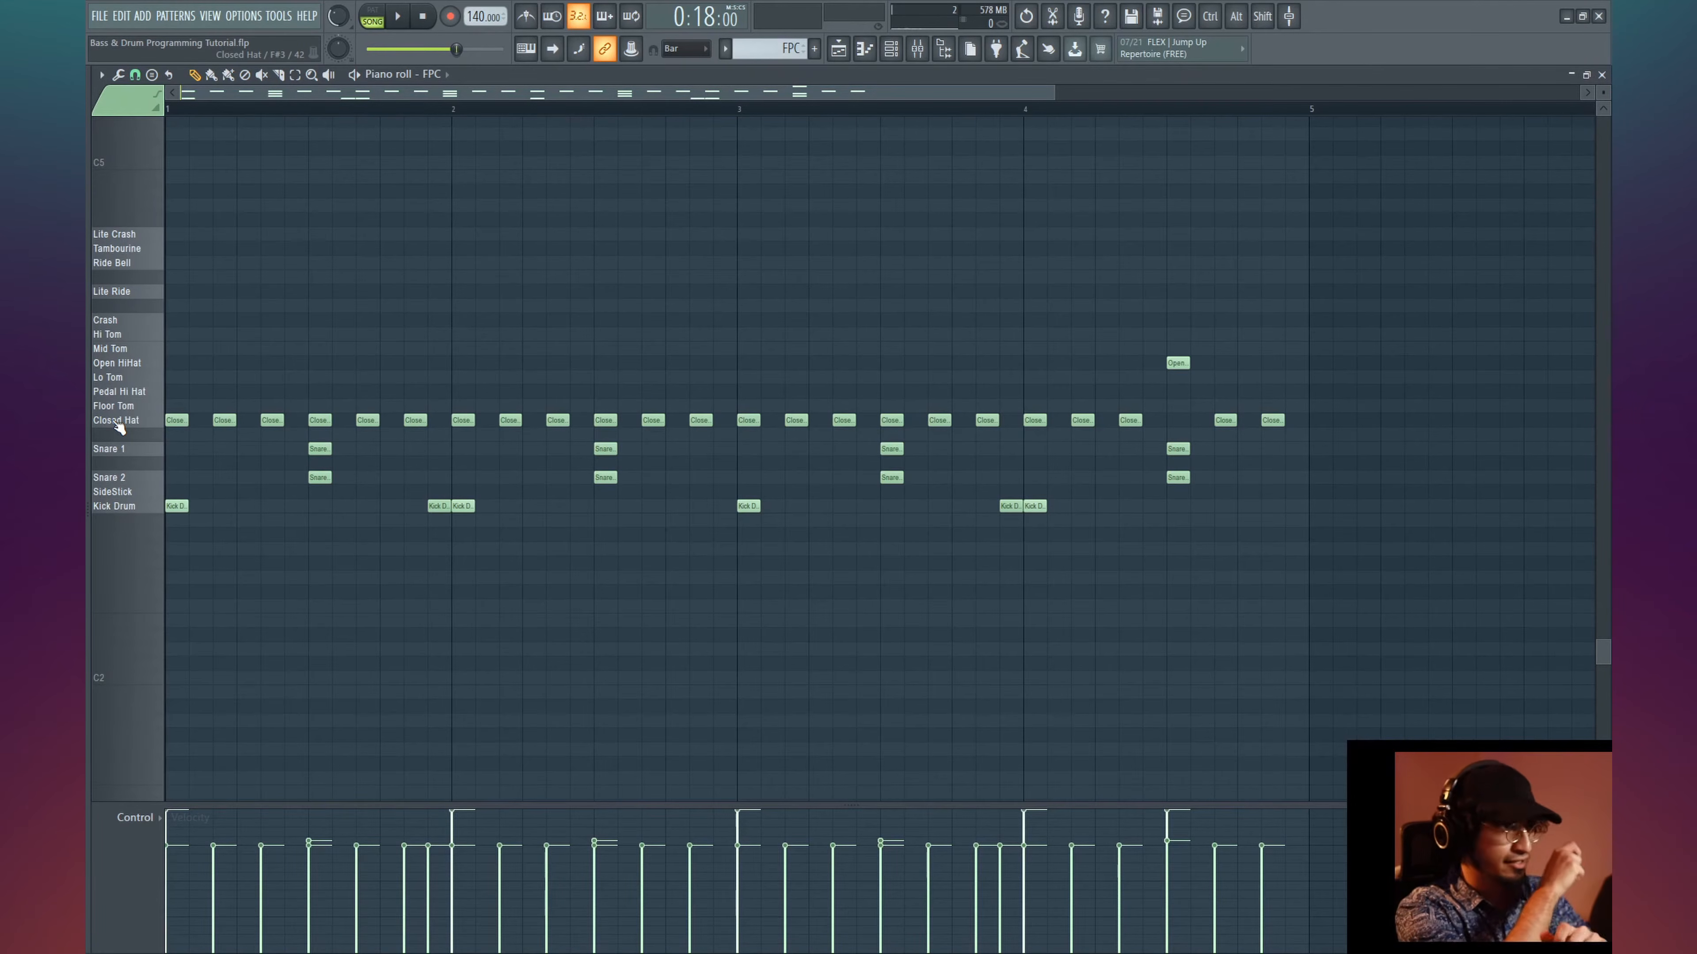
double_click(175, 421, "shift")
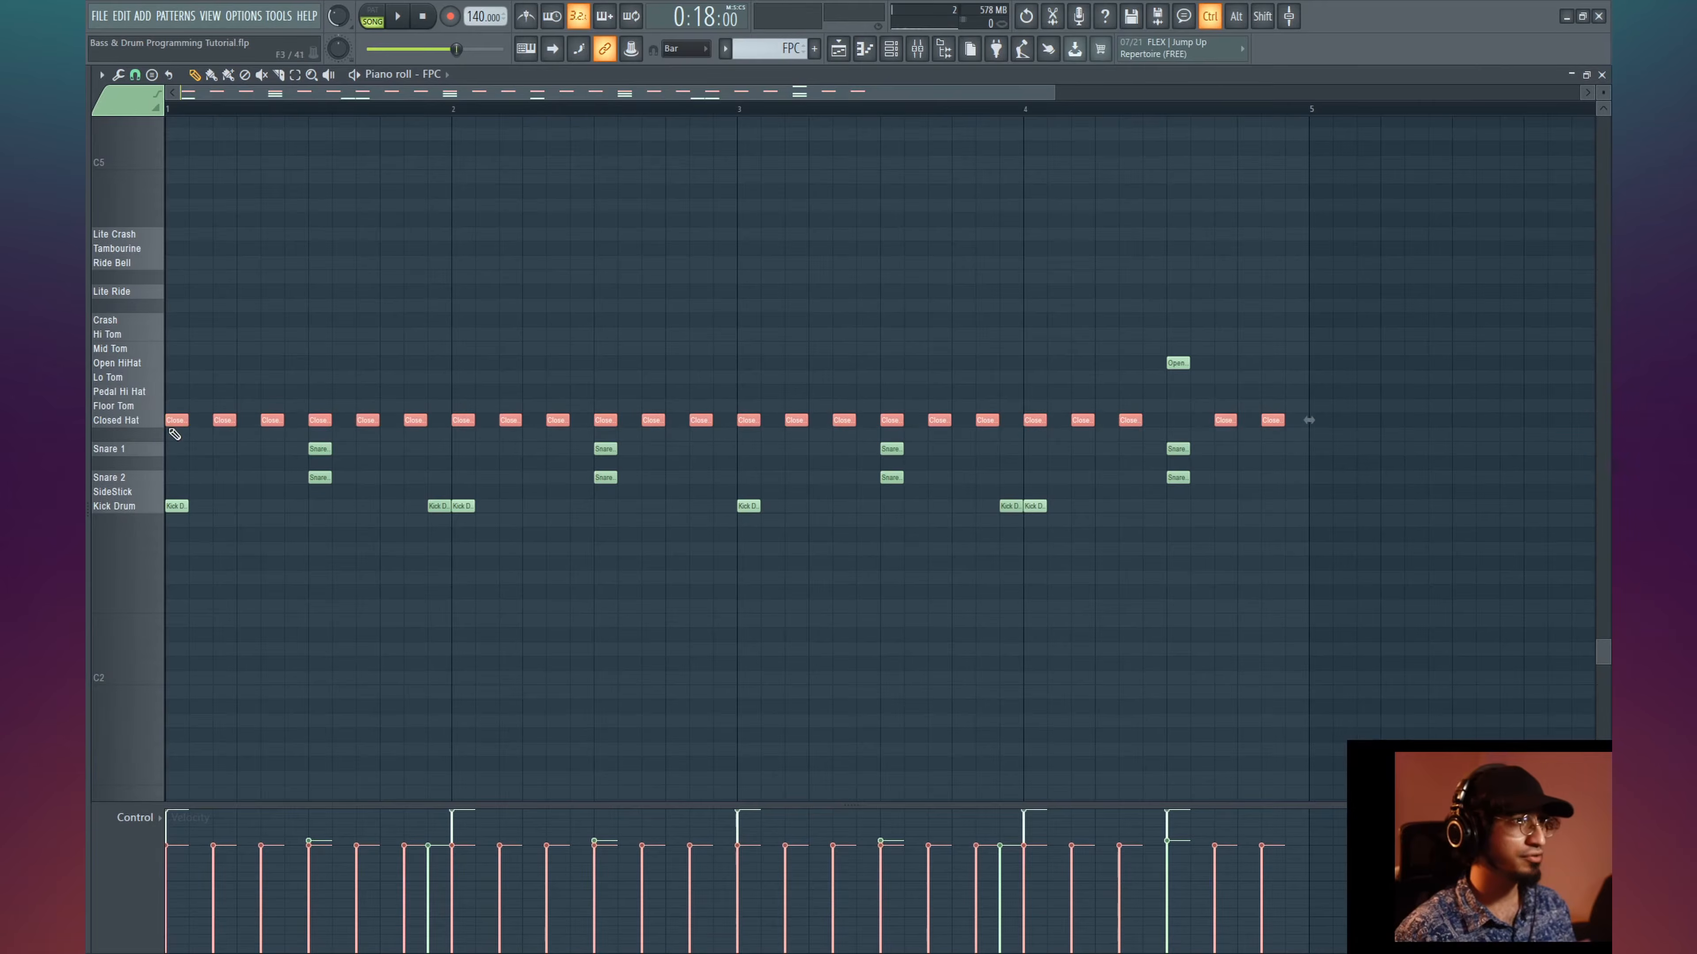
left_click_drag(175, 421, 201, 493)
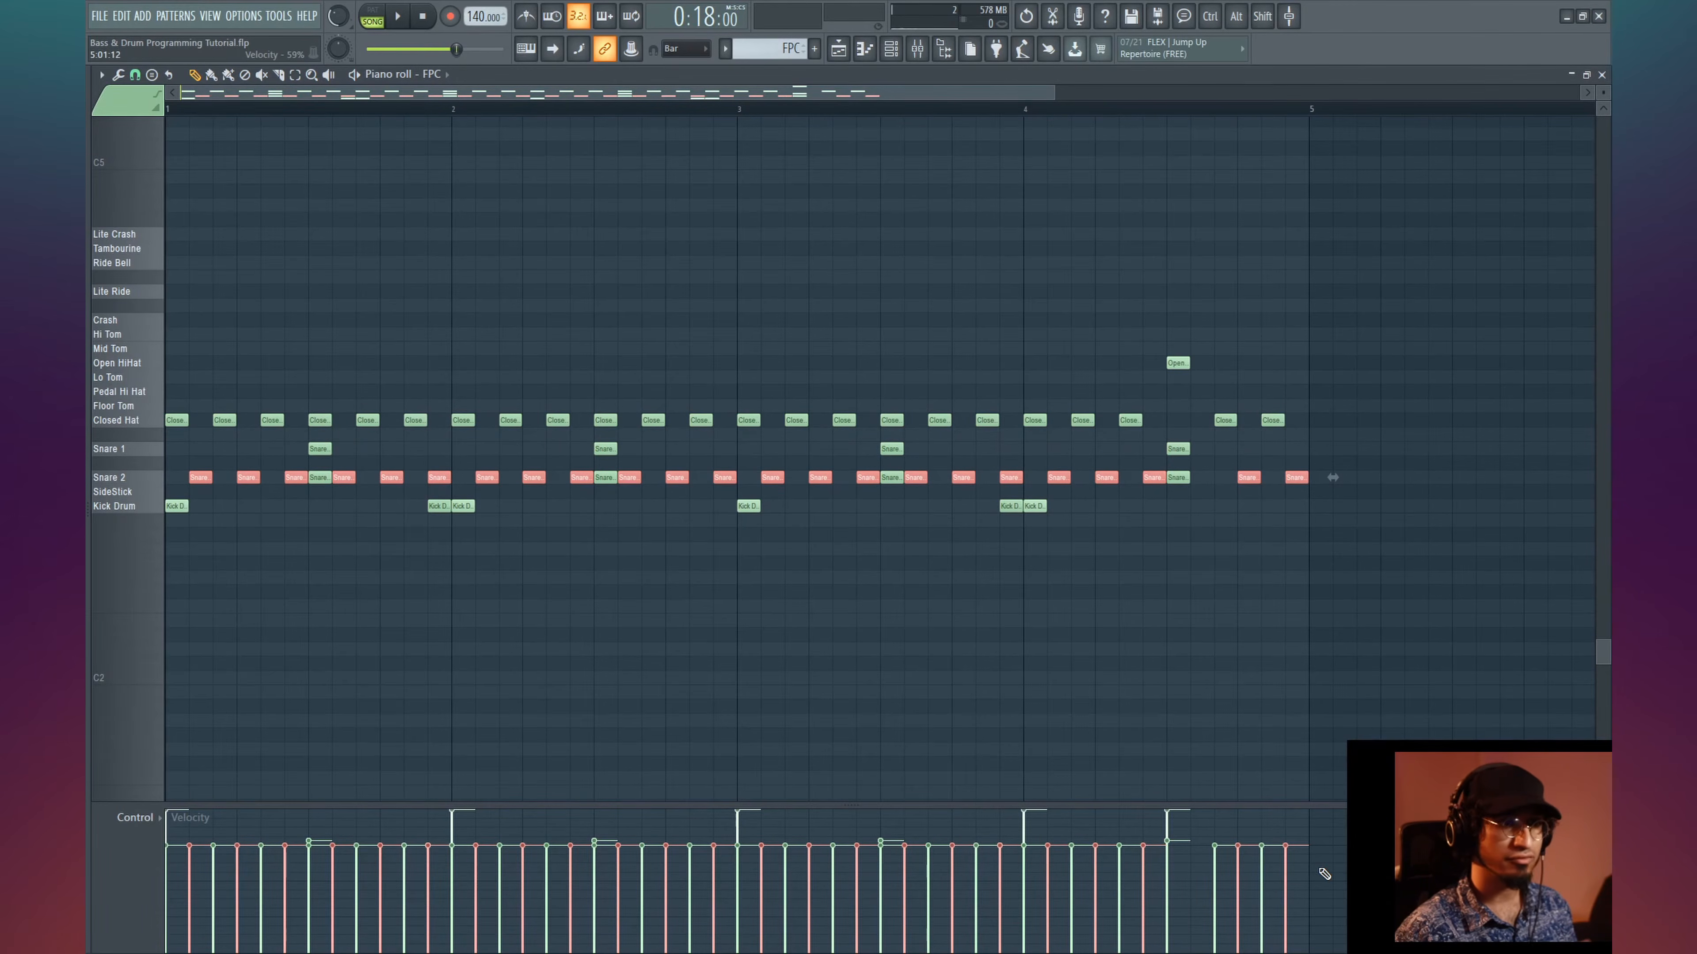
- Lower the velocity of the copied Snare 2 notes slightly below the hi-hats and play back the pattern
mouse_move(1324, 873)
left_mouse_down()
mouse_move(127, 886)
mouse_move(130, 865)
left_mouse_up()
key("space")
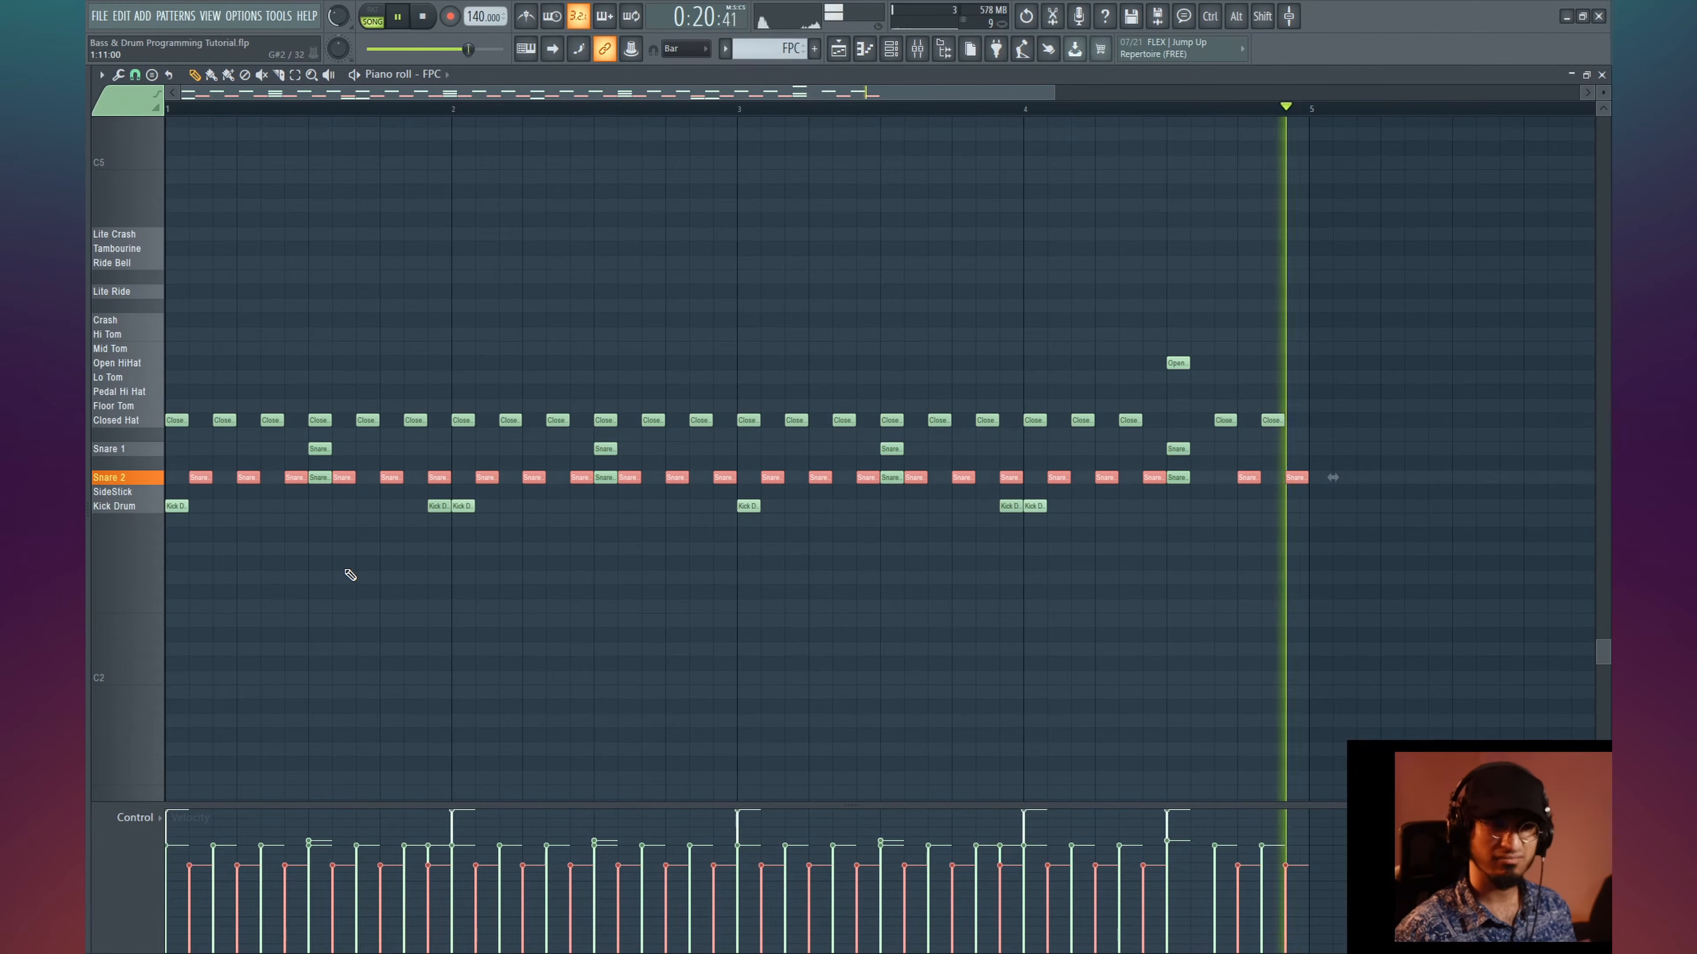
key("space")
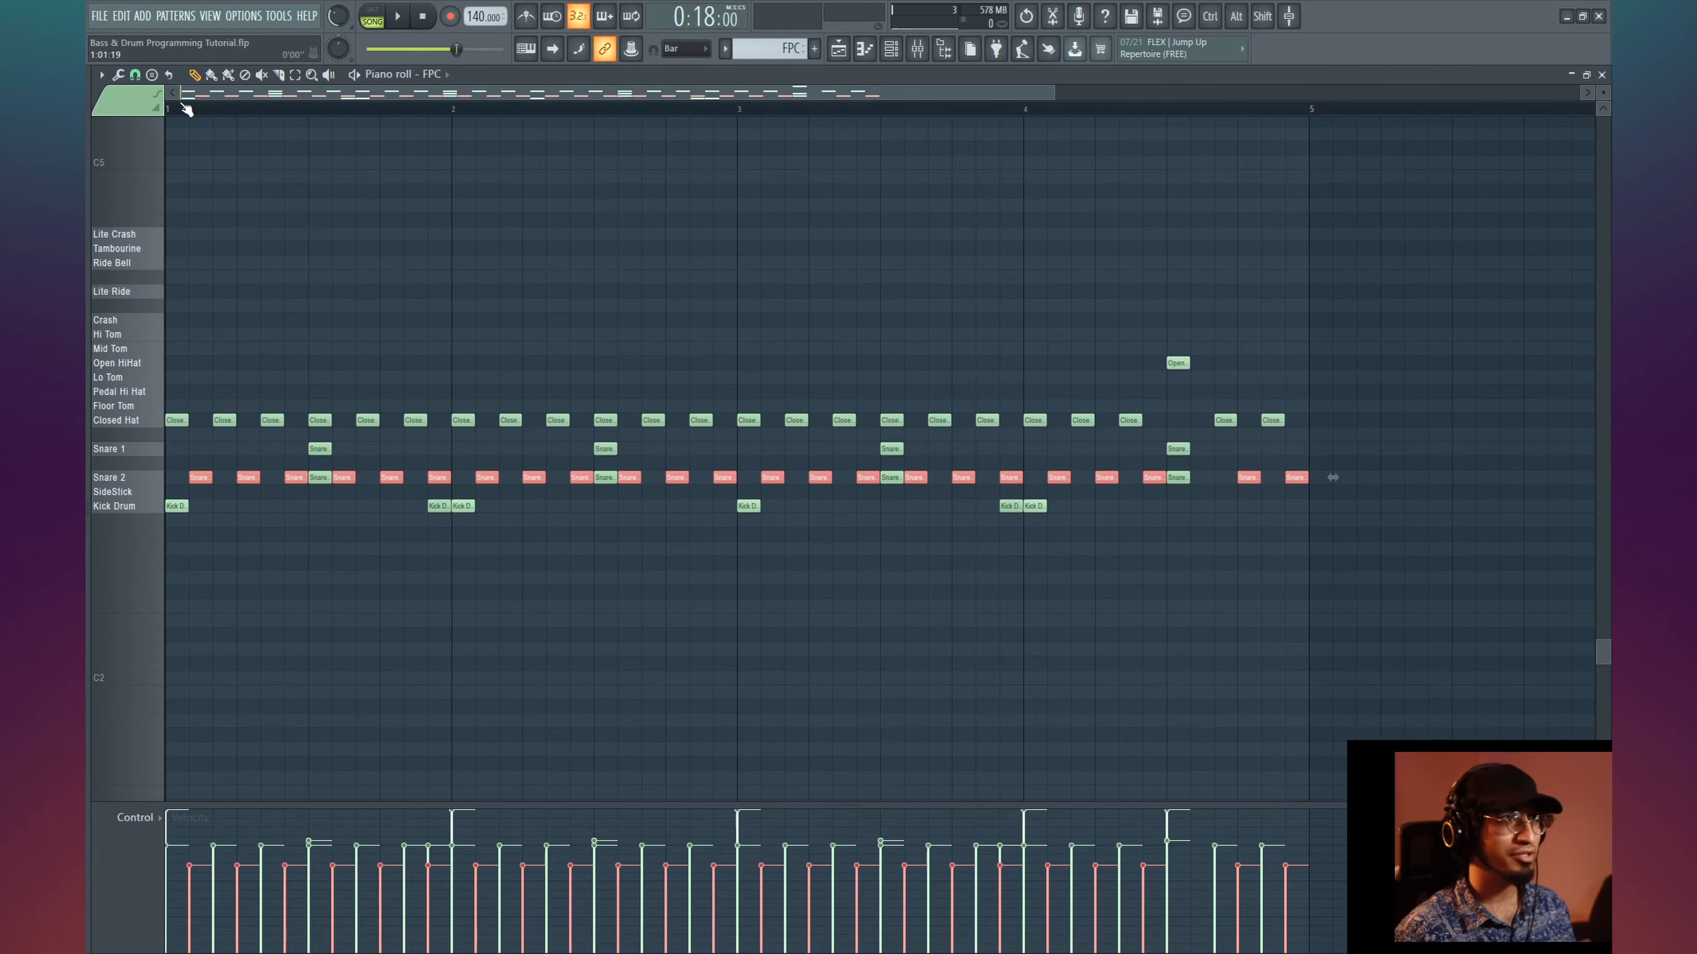
key("space")
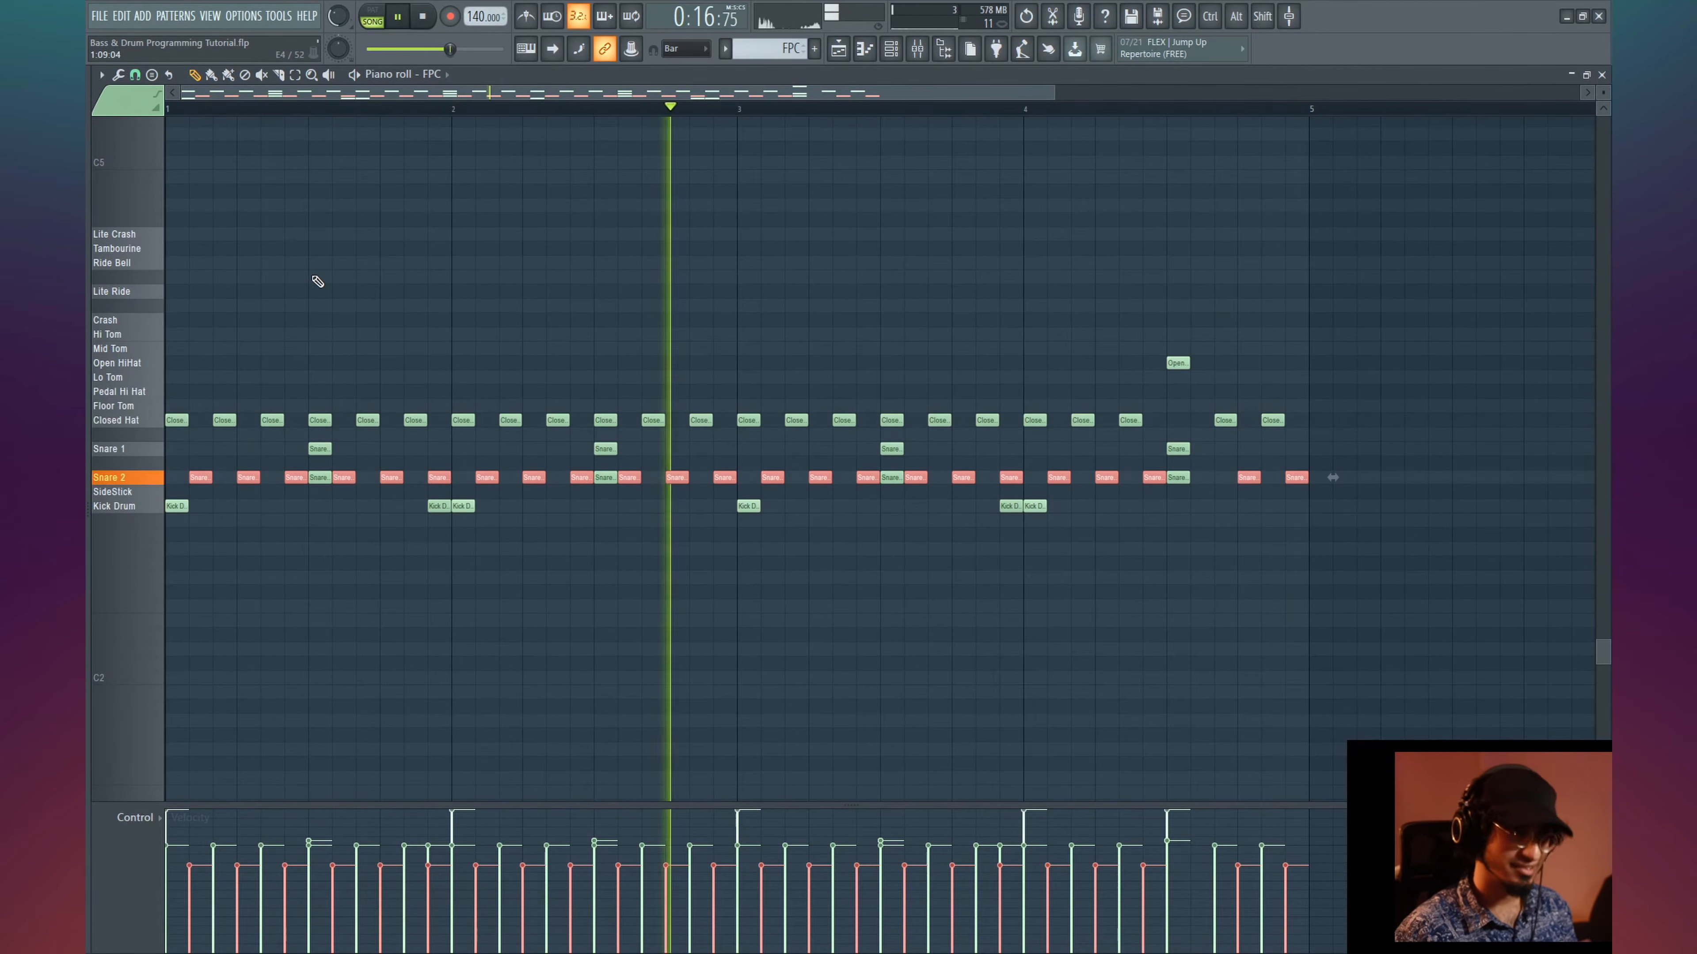
key("space")
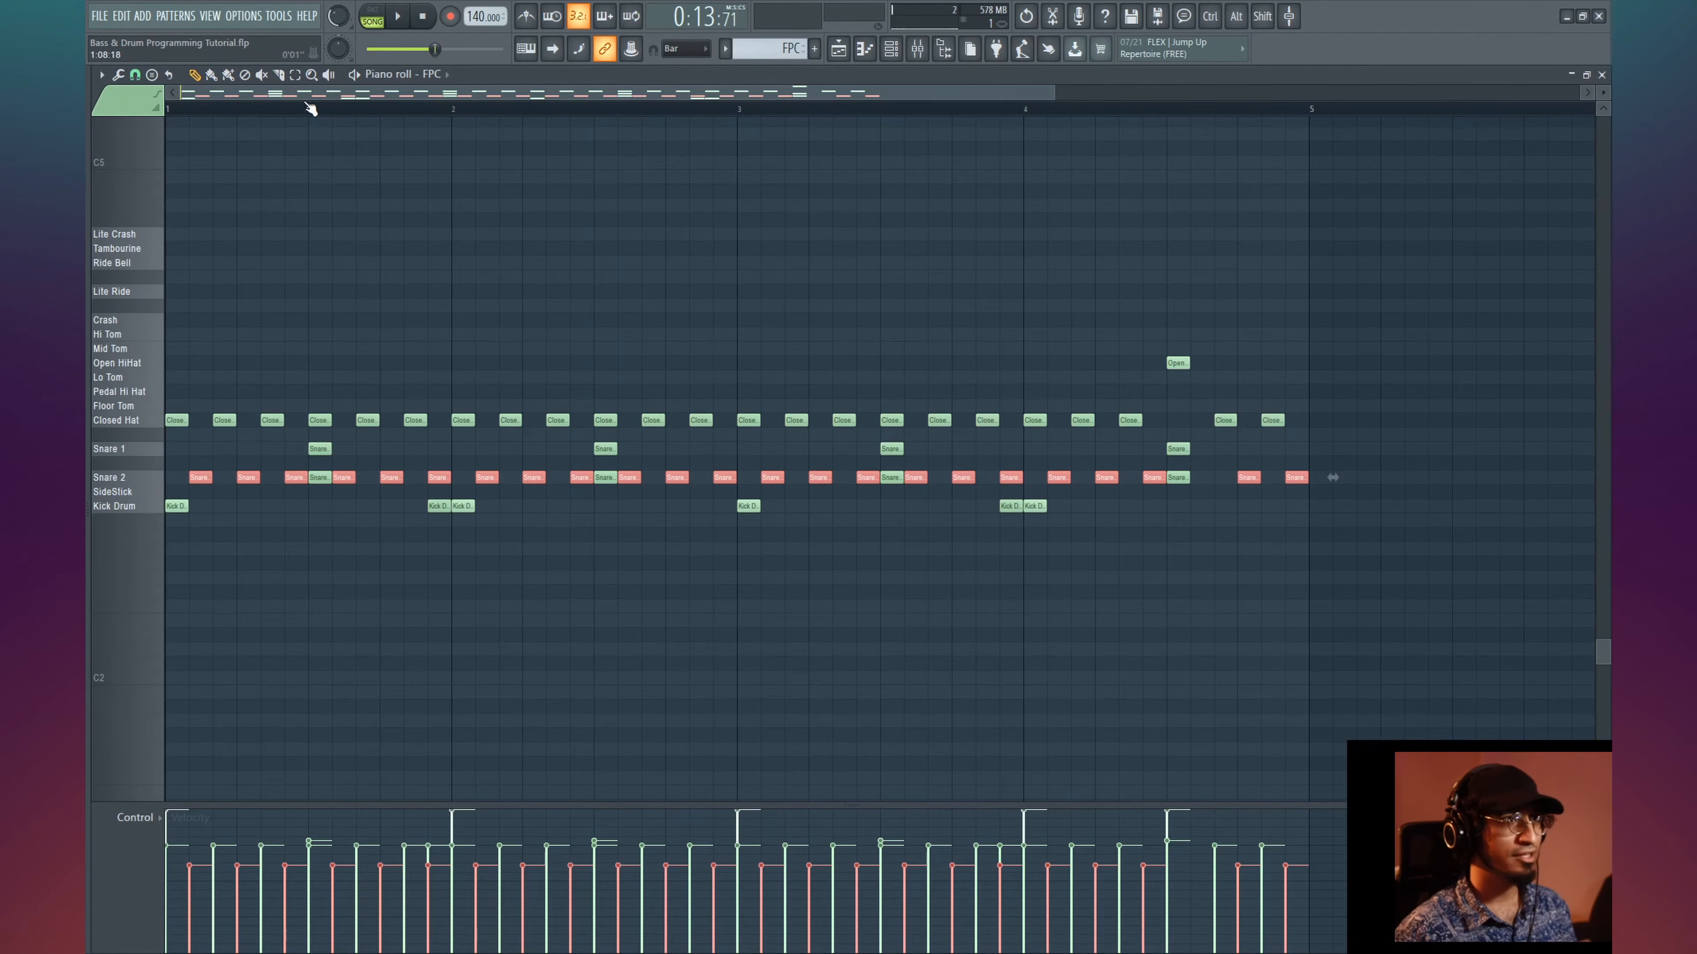
key("space")
key("space")
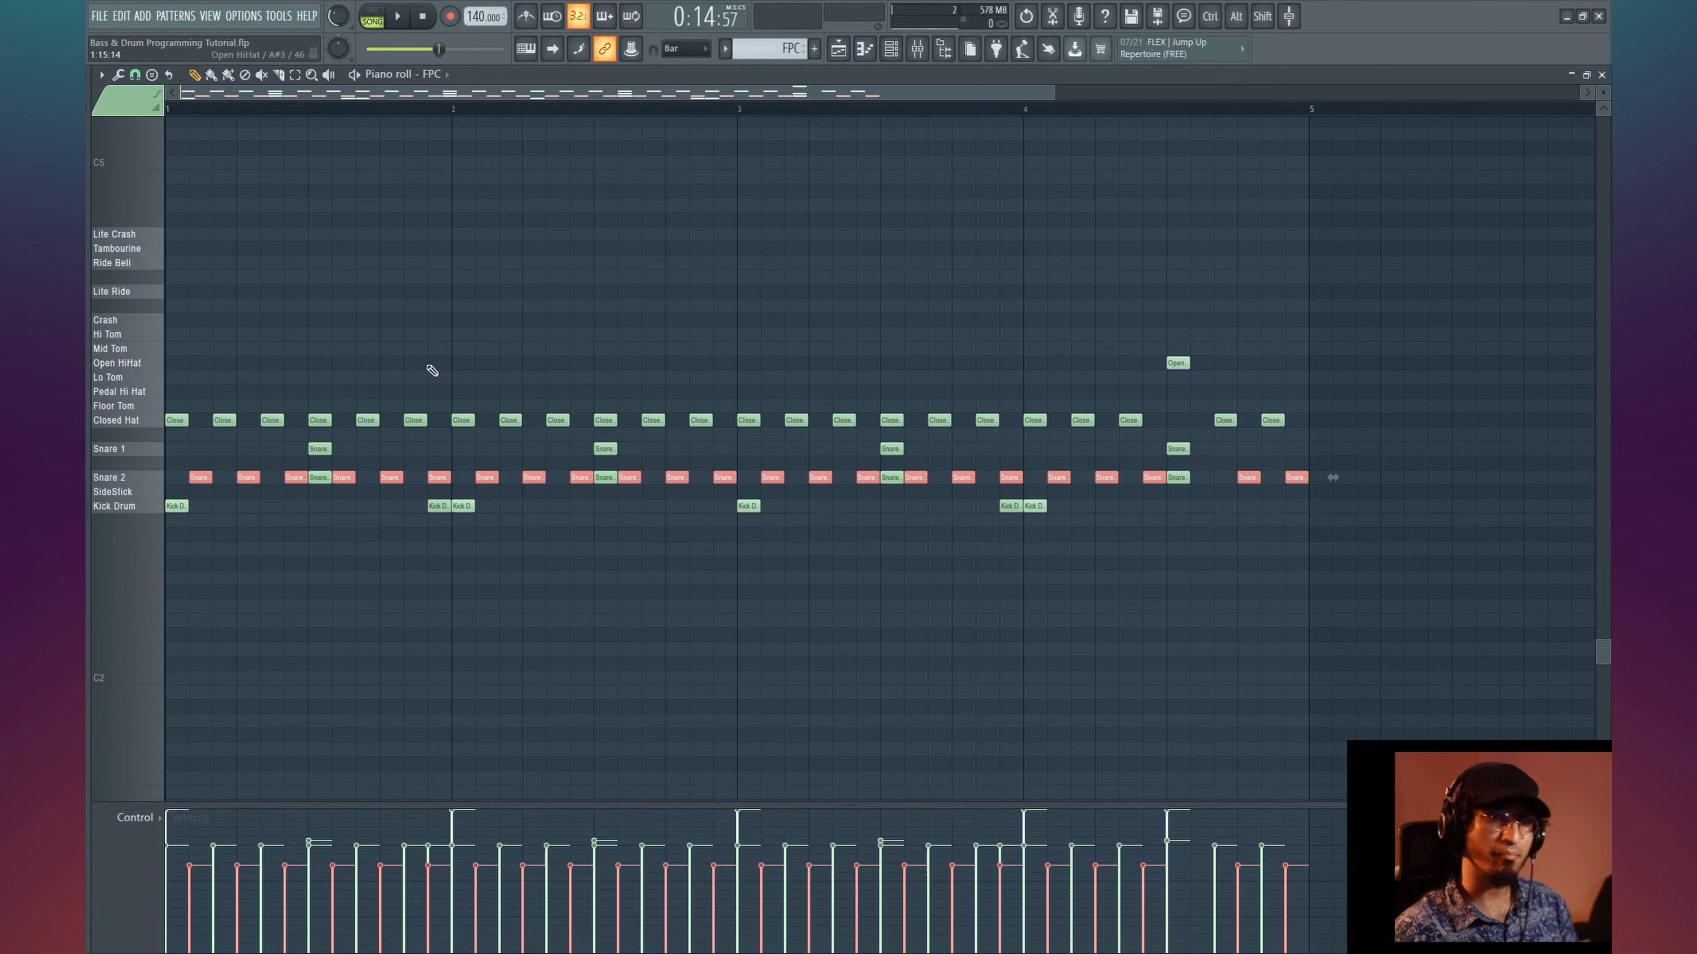
- Delete the soft Snare 2 notes that follow the main snare hits in bars 1, 2 and 3
right_click(344, 477)
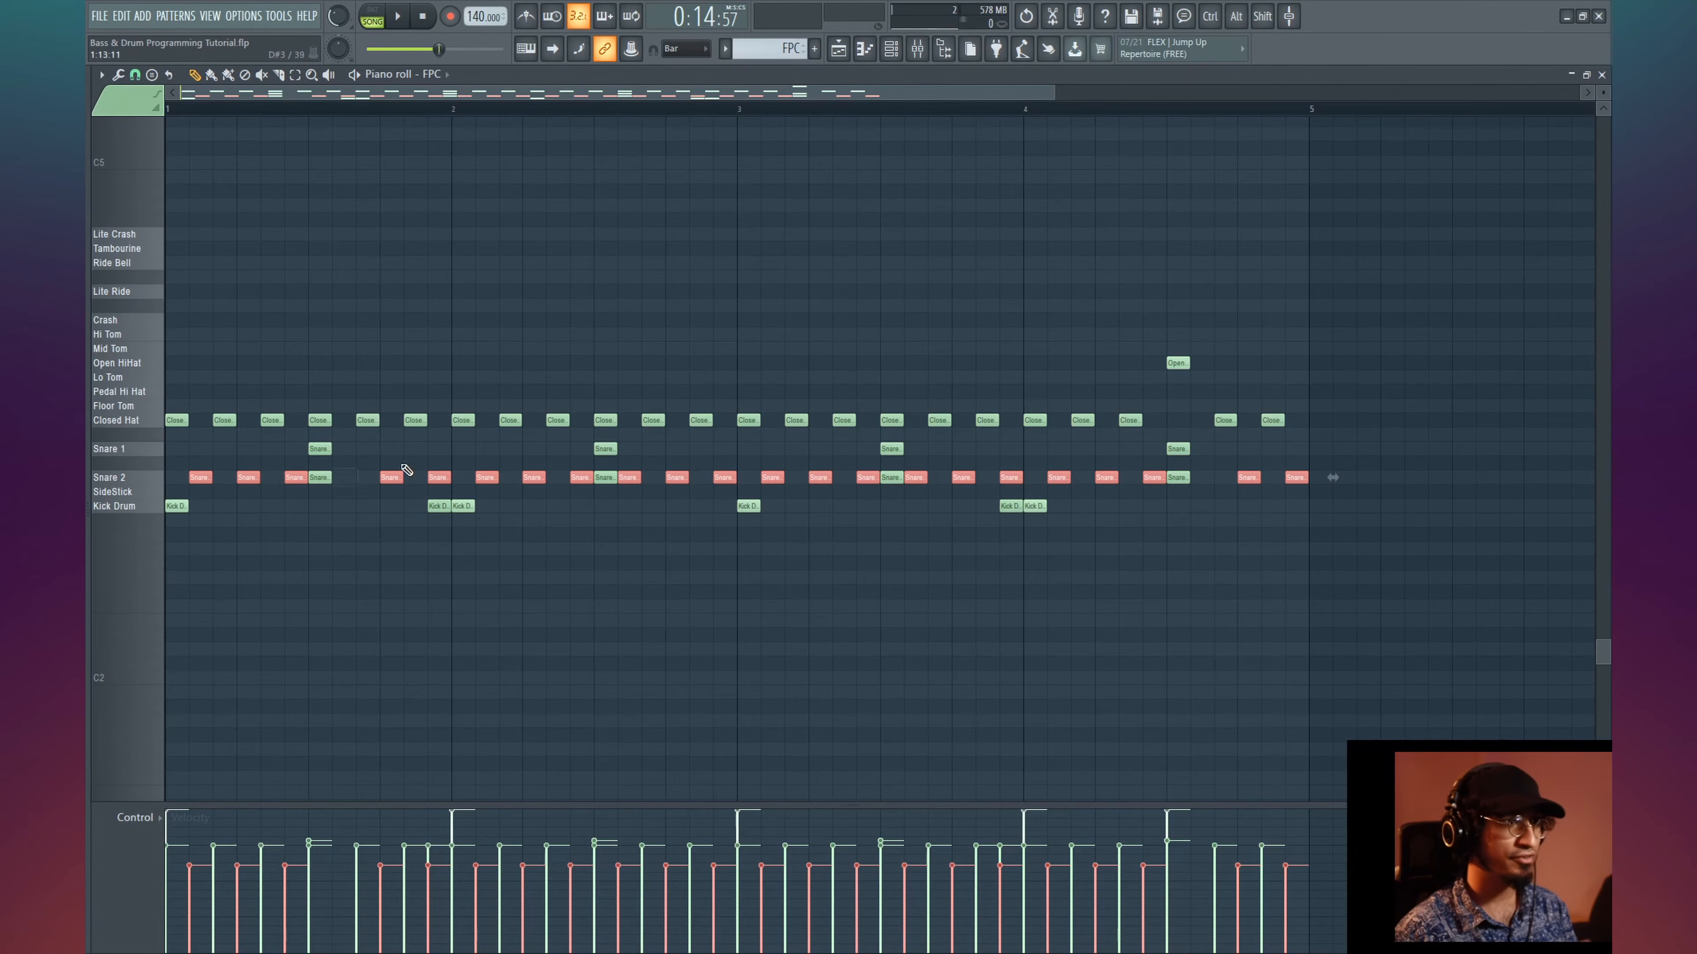
right_click(629, 477)
right_click(915, 477)
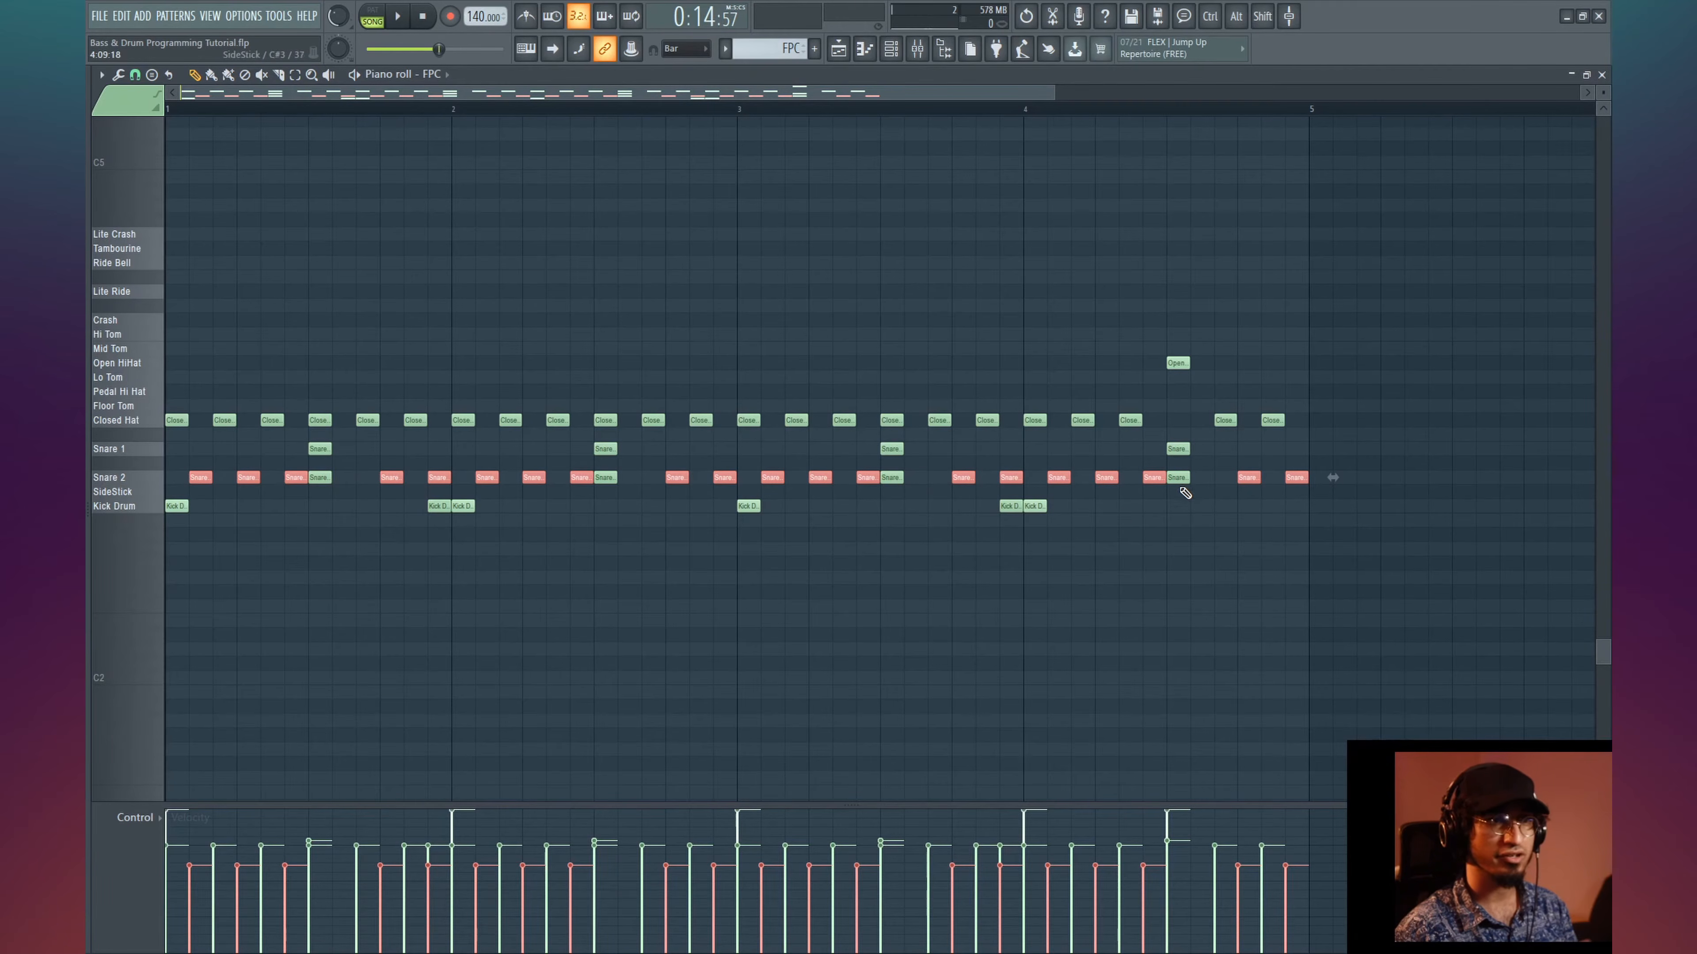
key("space")
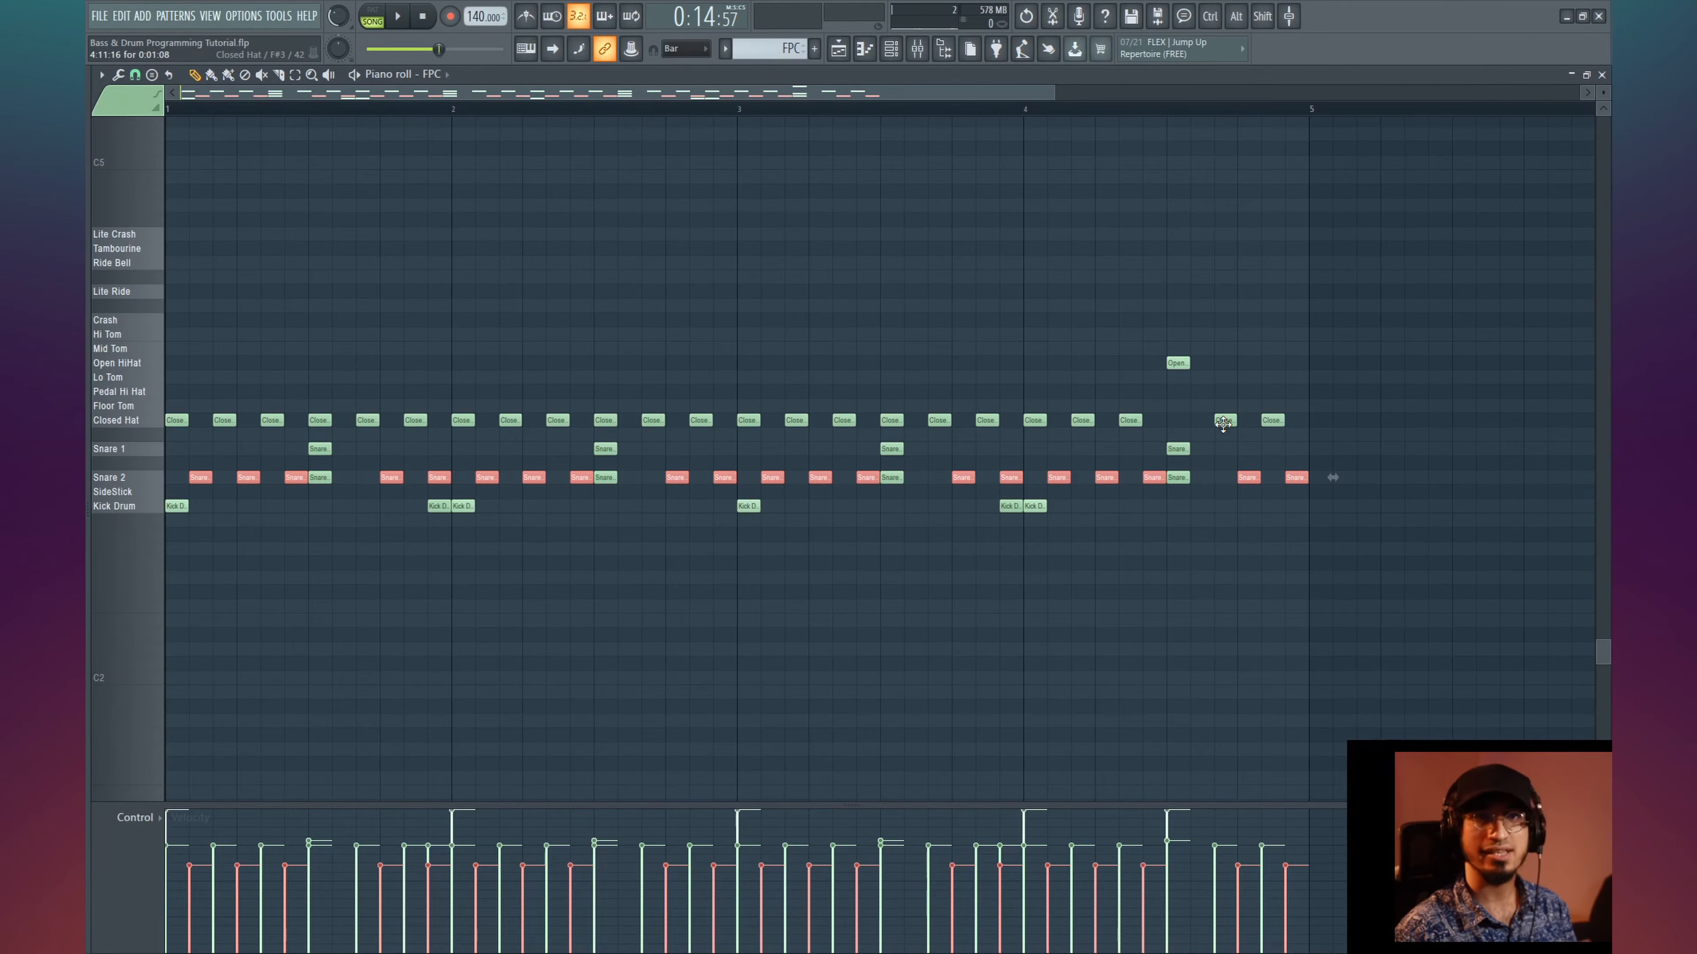
- Move the last two Closed Hat notes of bar 4 to the Snare 1 row and listen to the fill
left_click_drag(1223, 423, 1223, 453)
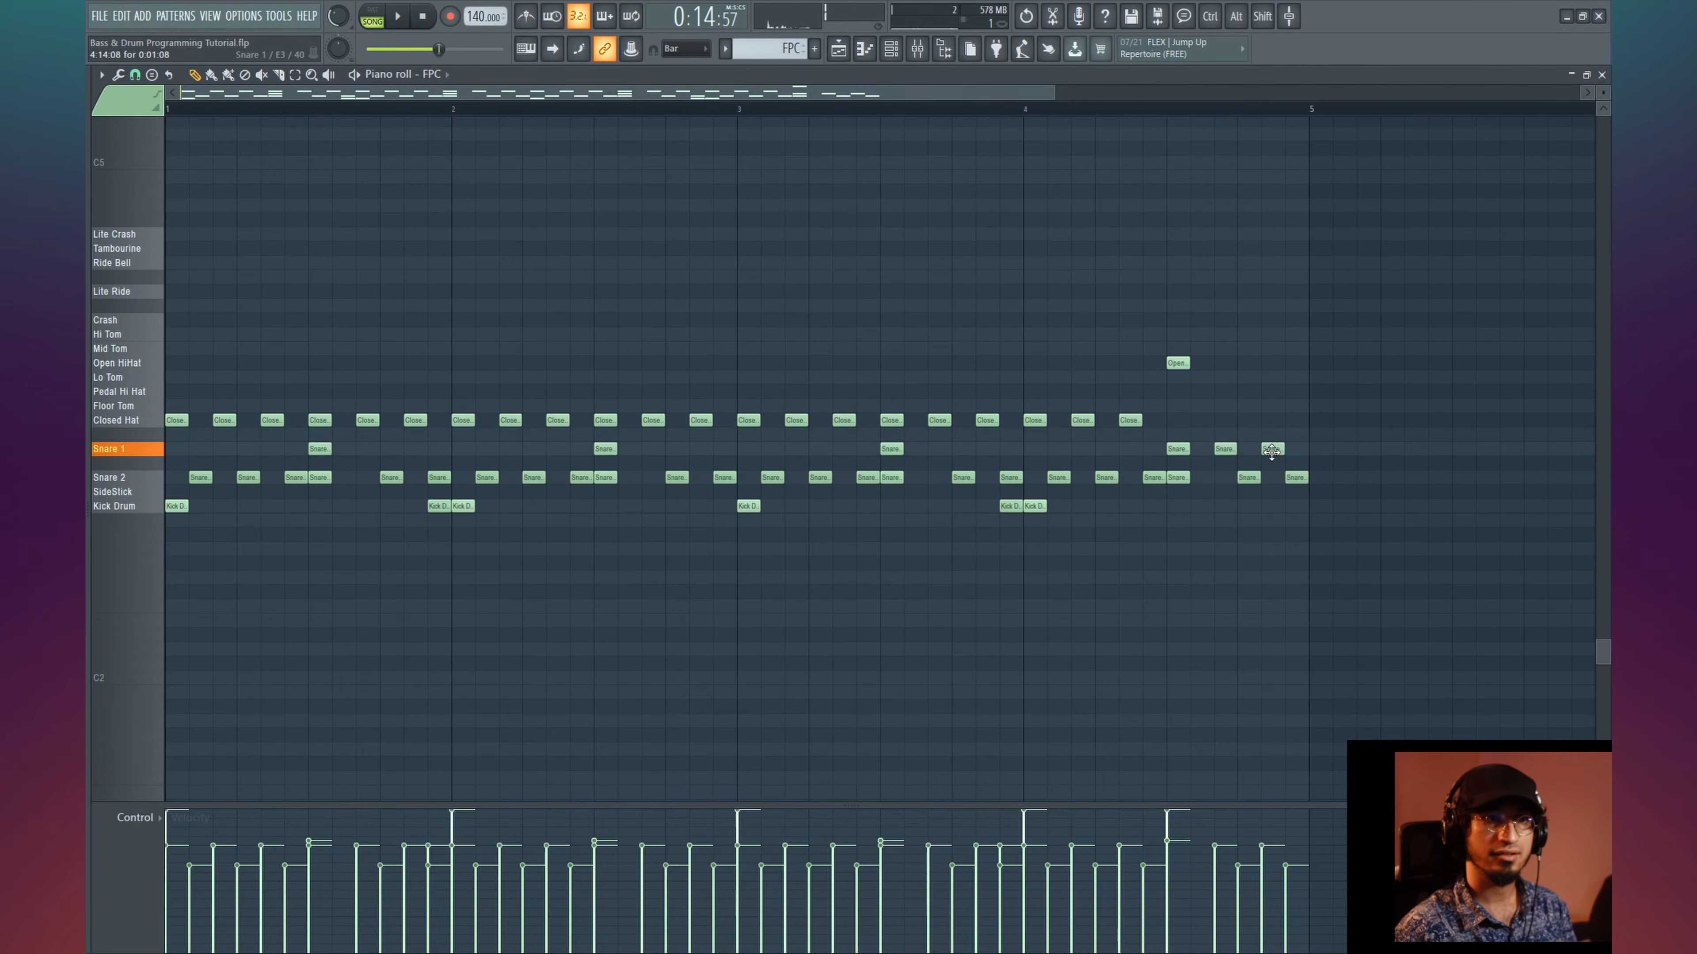
key("space")
left_click(1132, 119)
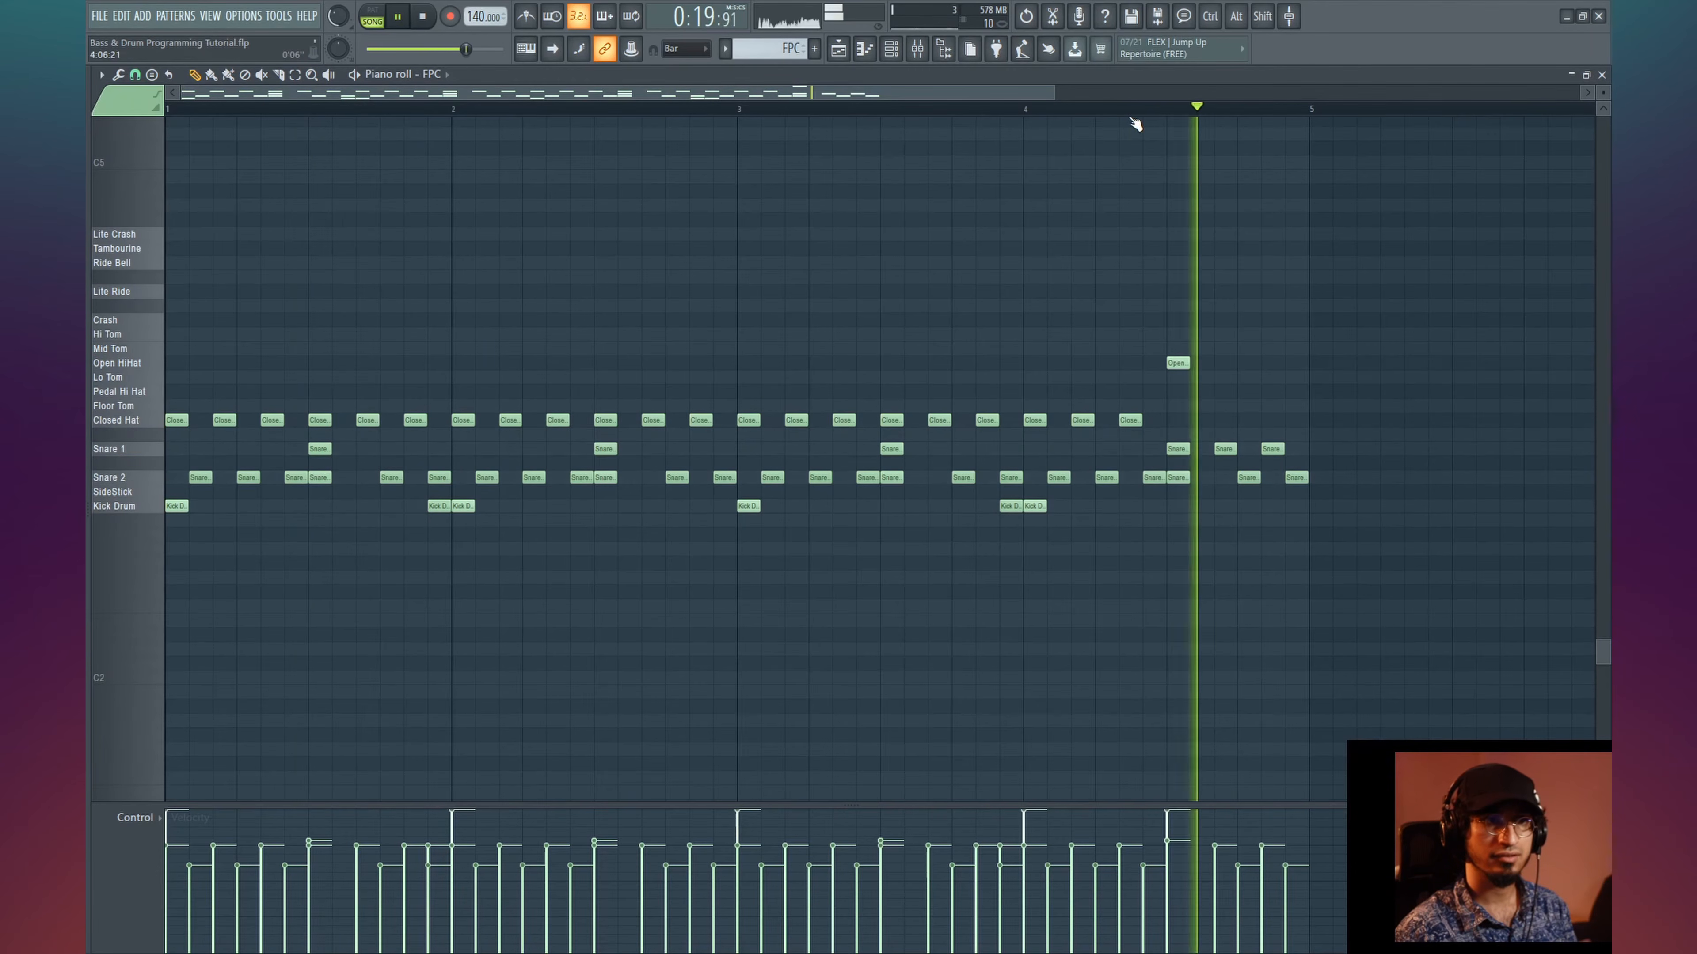
key("space")
key("space")
- Delete the last two Snare 2 notes of bar 4 and move the final Snare 1 note one grid step earlier
right_click(1294, 480)
right_click(1257, 482)
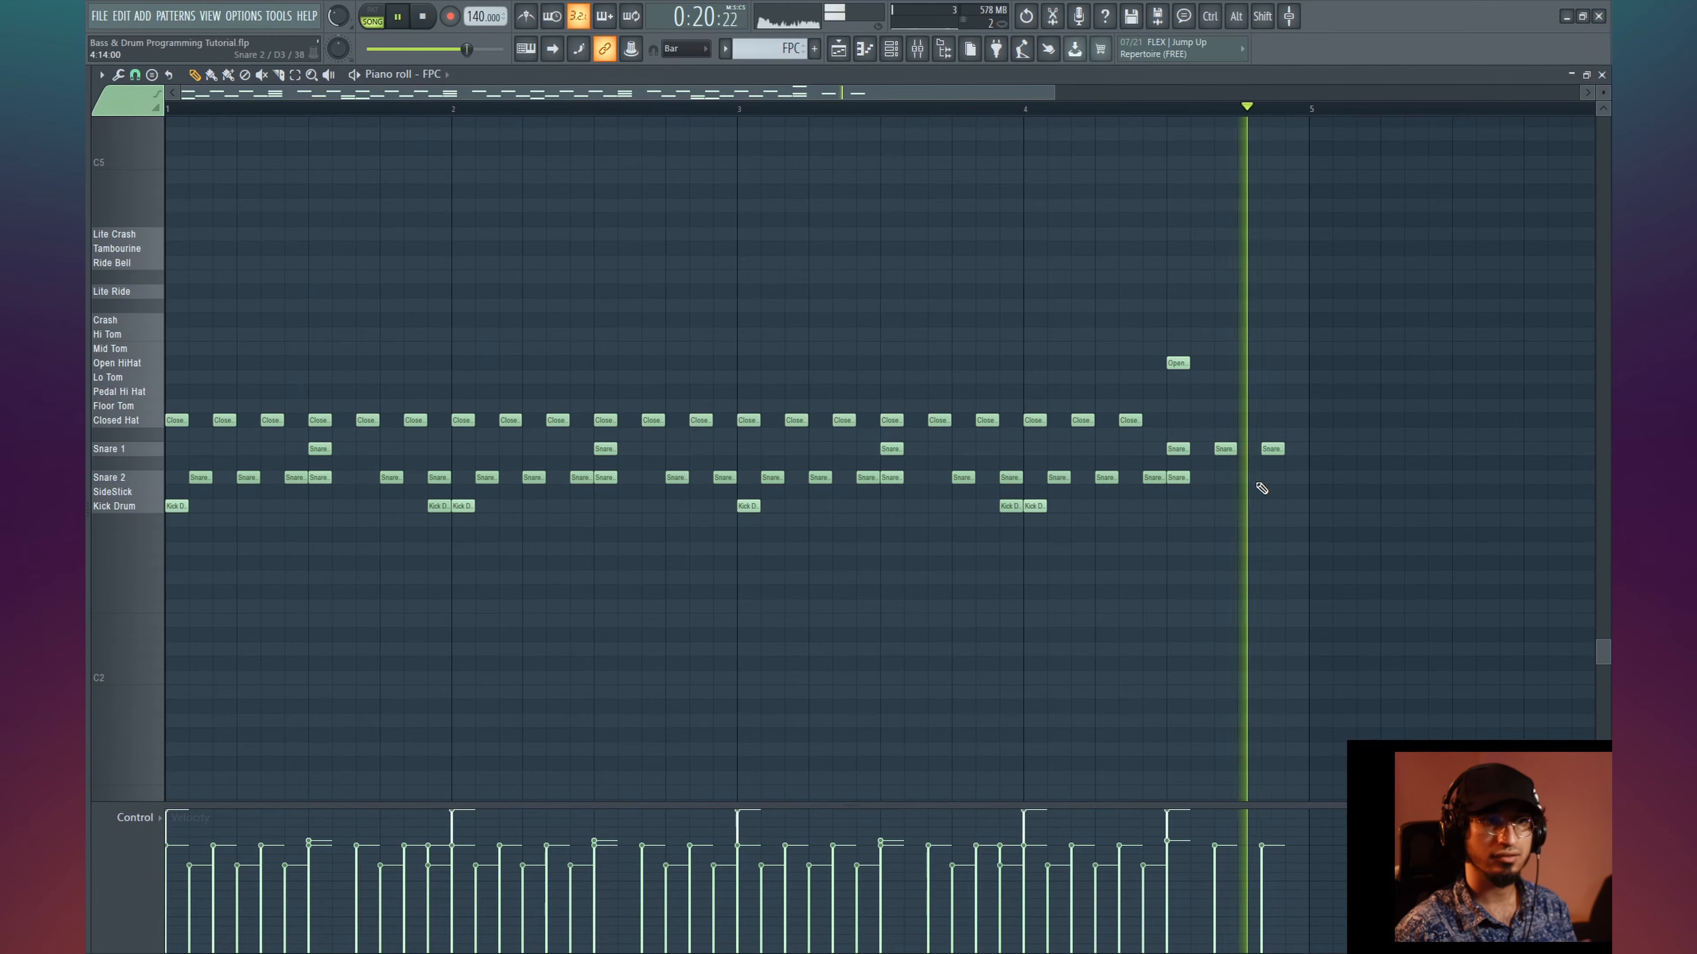
key("space")
key("space")
left_click_drag(1273, 450, 1254, 450)
key("space")
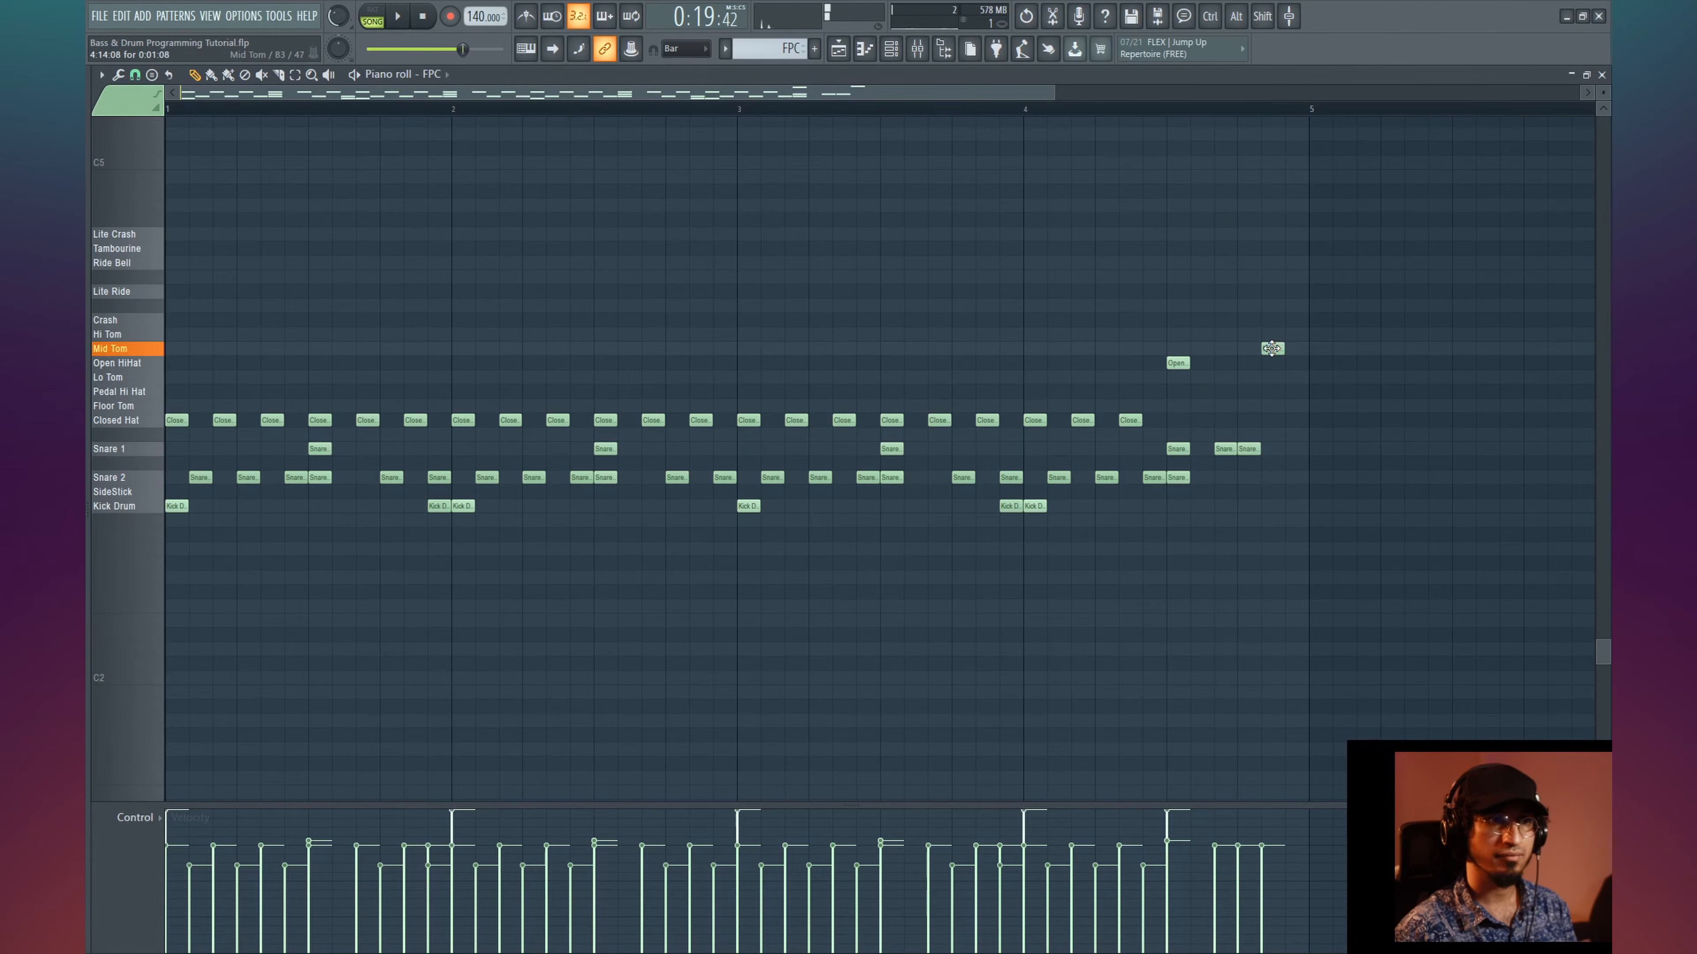
- Add a Hi Tom and a Lo Tom note on the last two grid steps of bar 4 and play back the pattern
left_click_drag(1271, 349, 1267, 332)
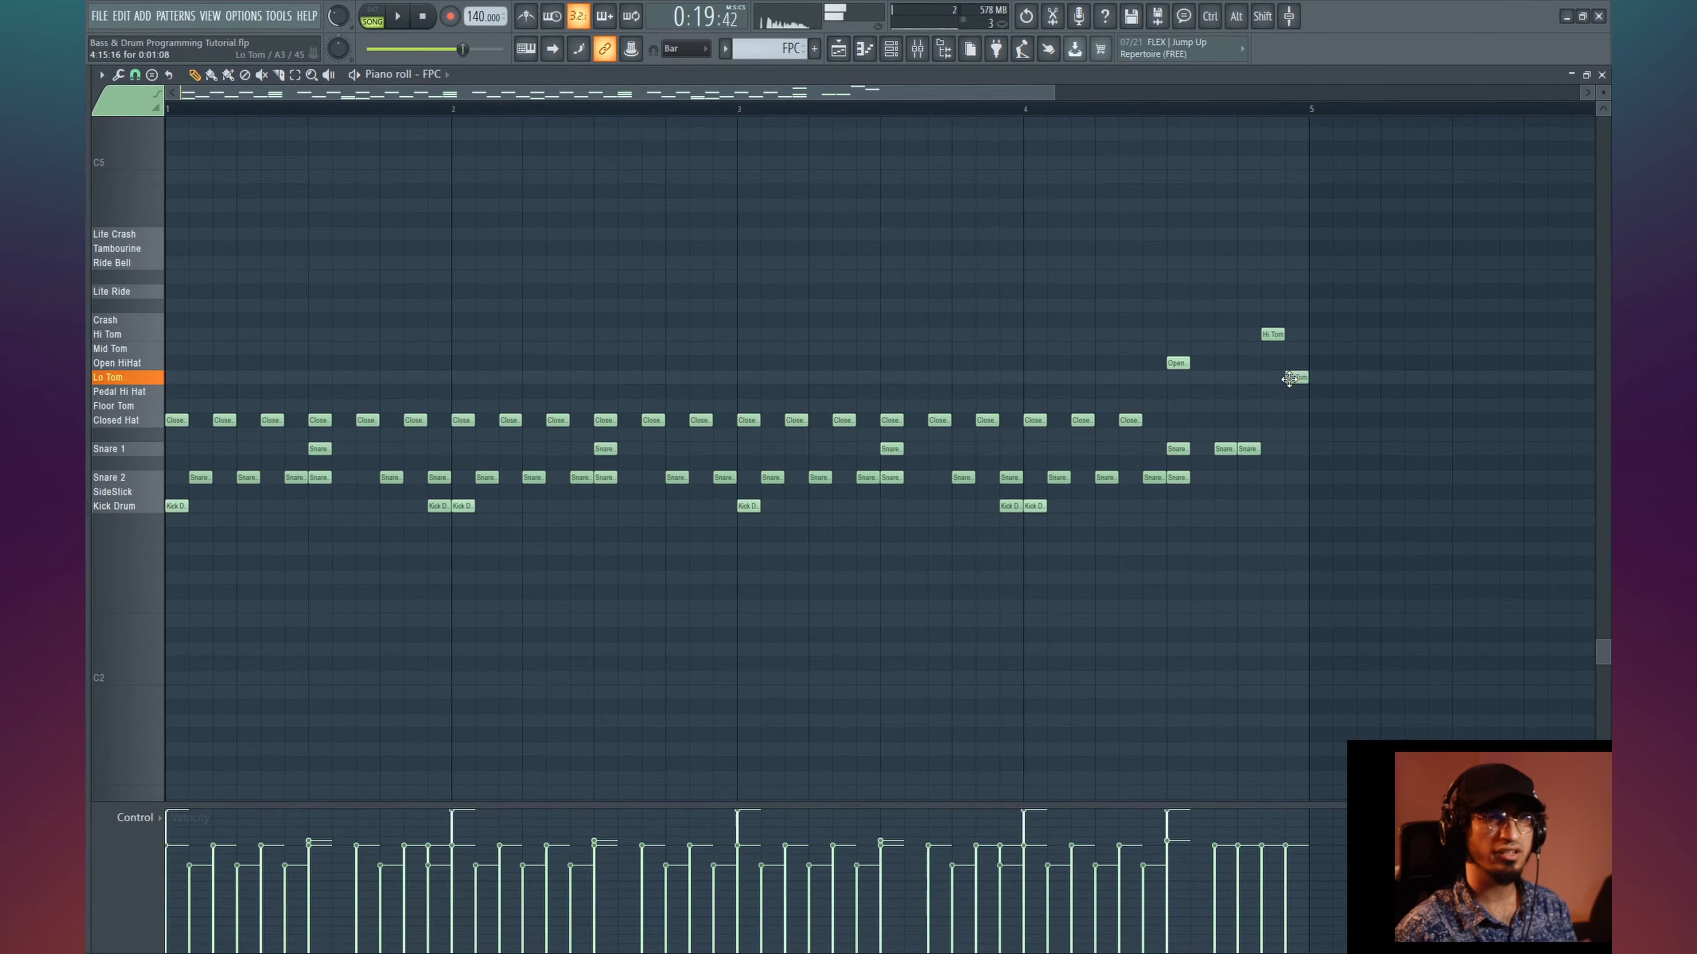
key("space")
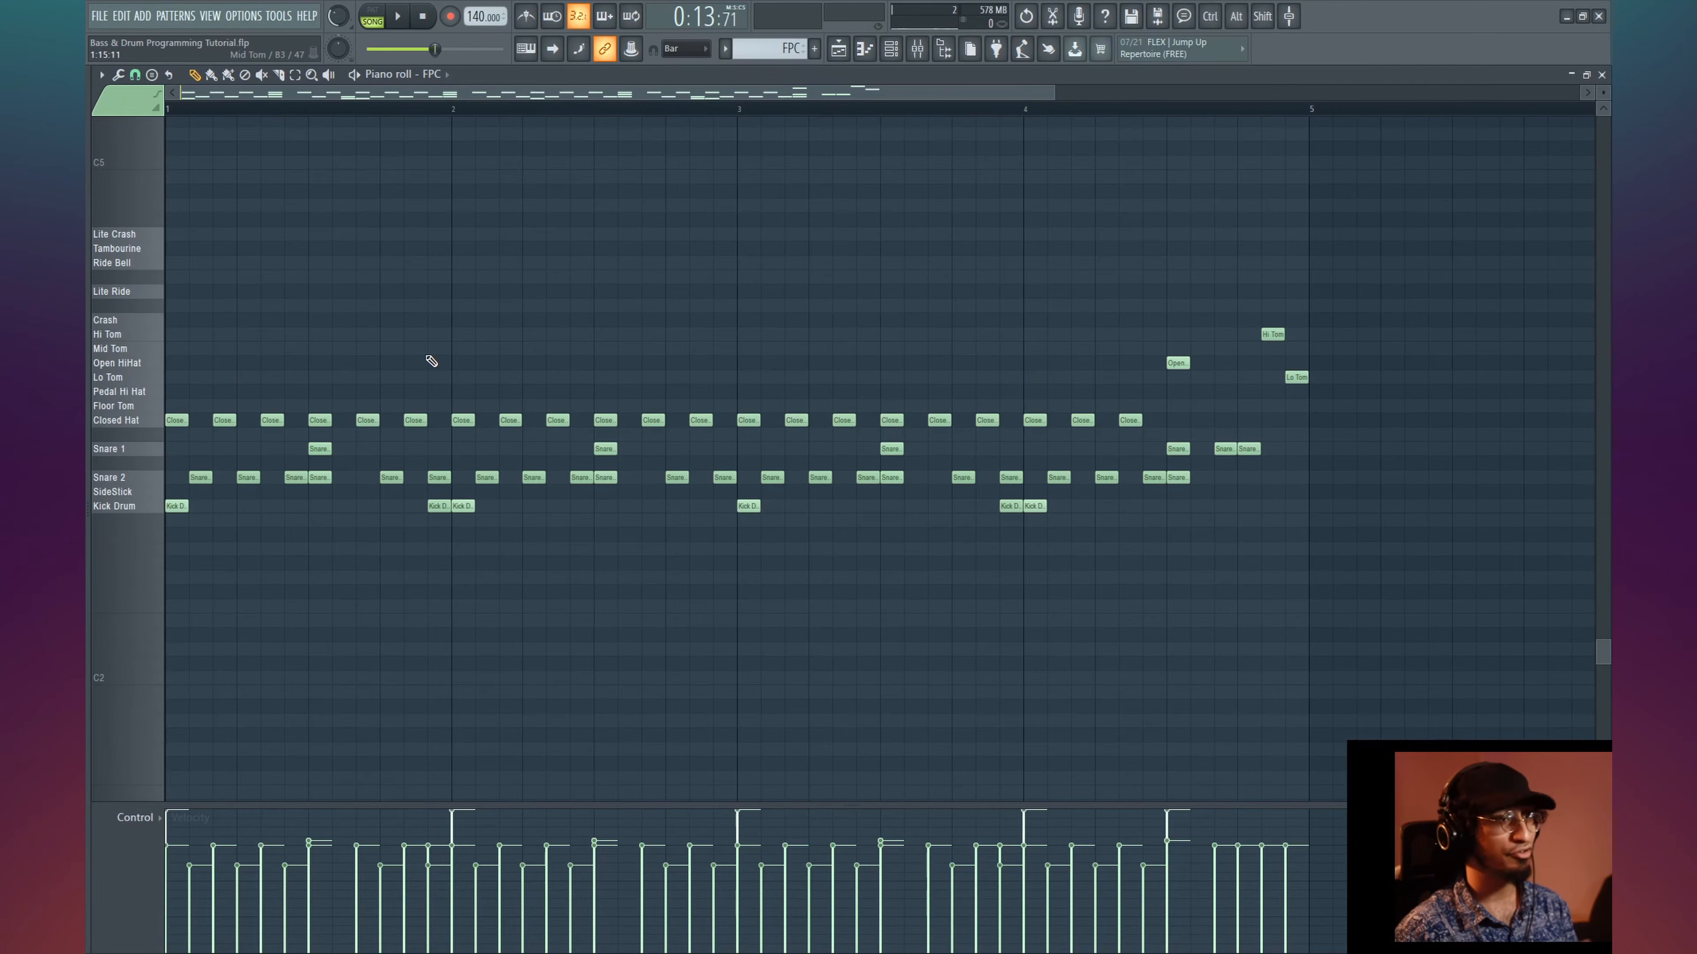
key("space")
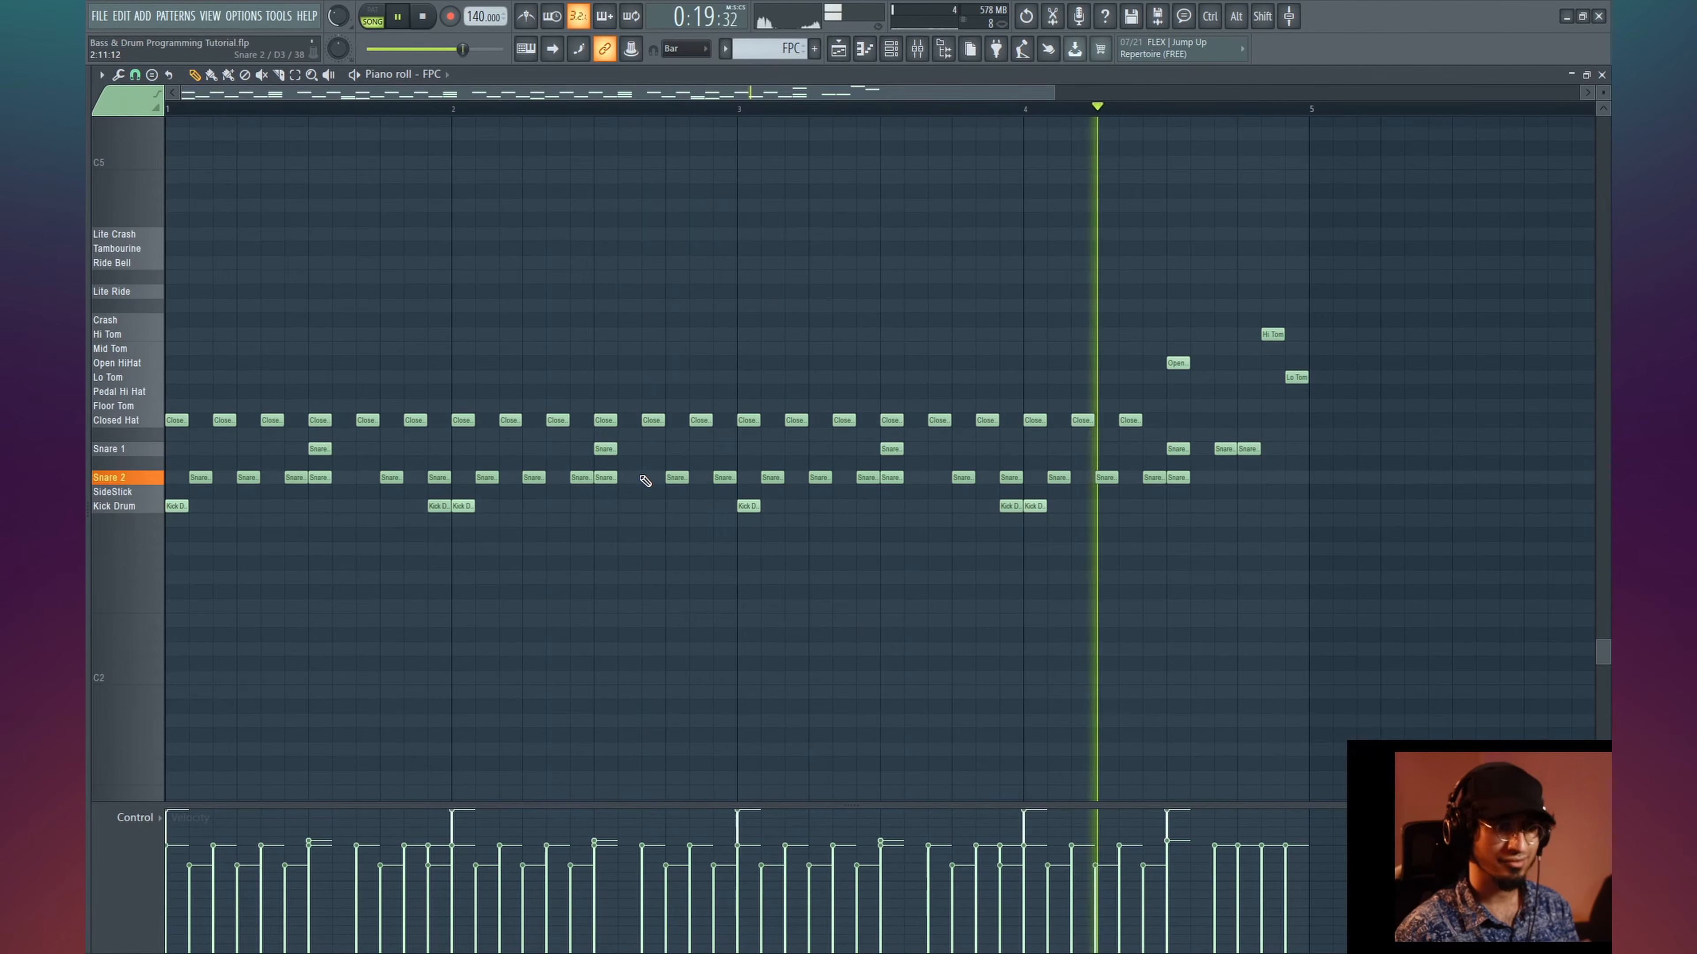
key("space")
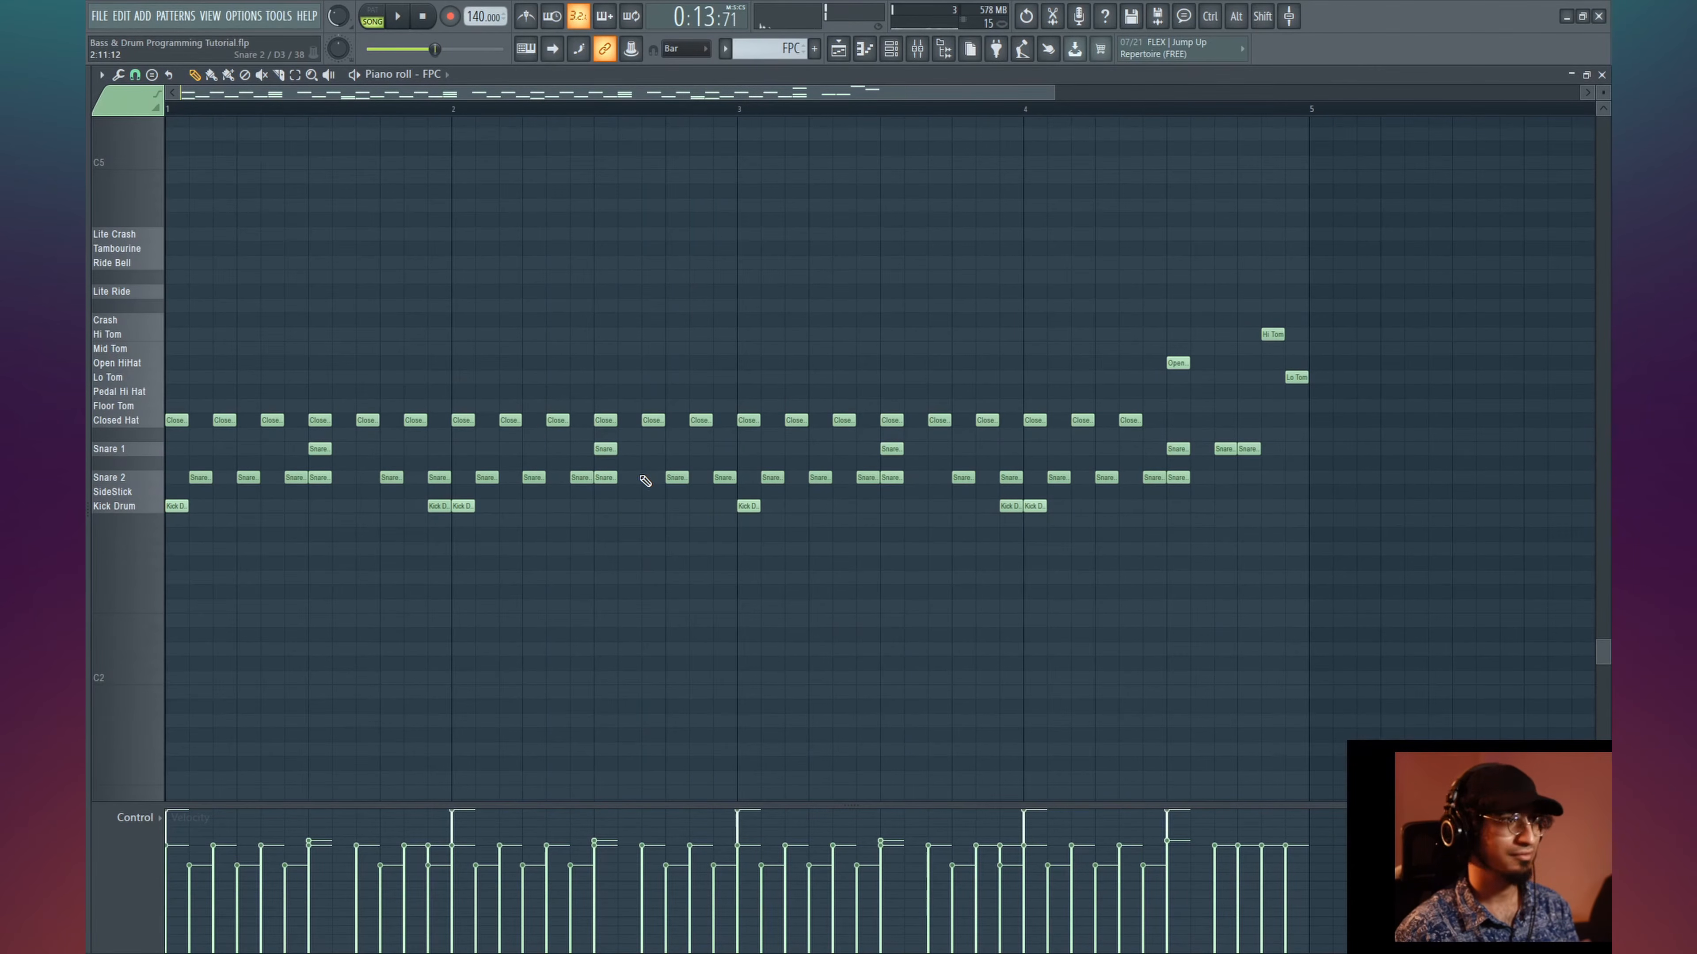
- Try moving all Snare 2 notes to the SideStick row and deleting the Snare 1 notes, listen, and undo both changes
left_click(146, 479, "ctrl")
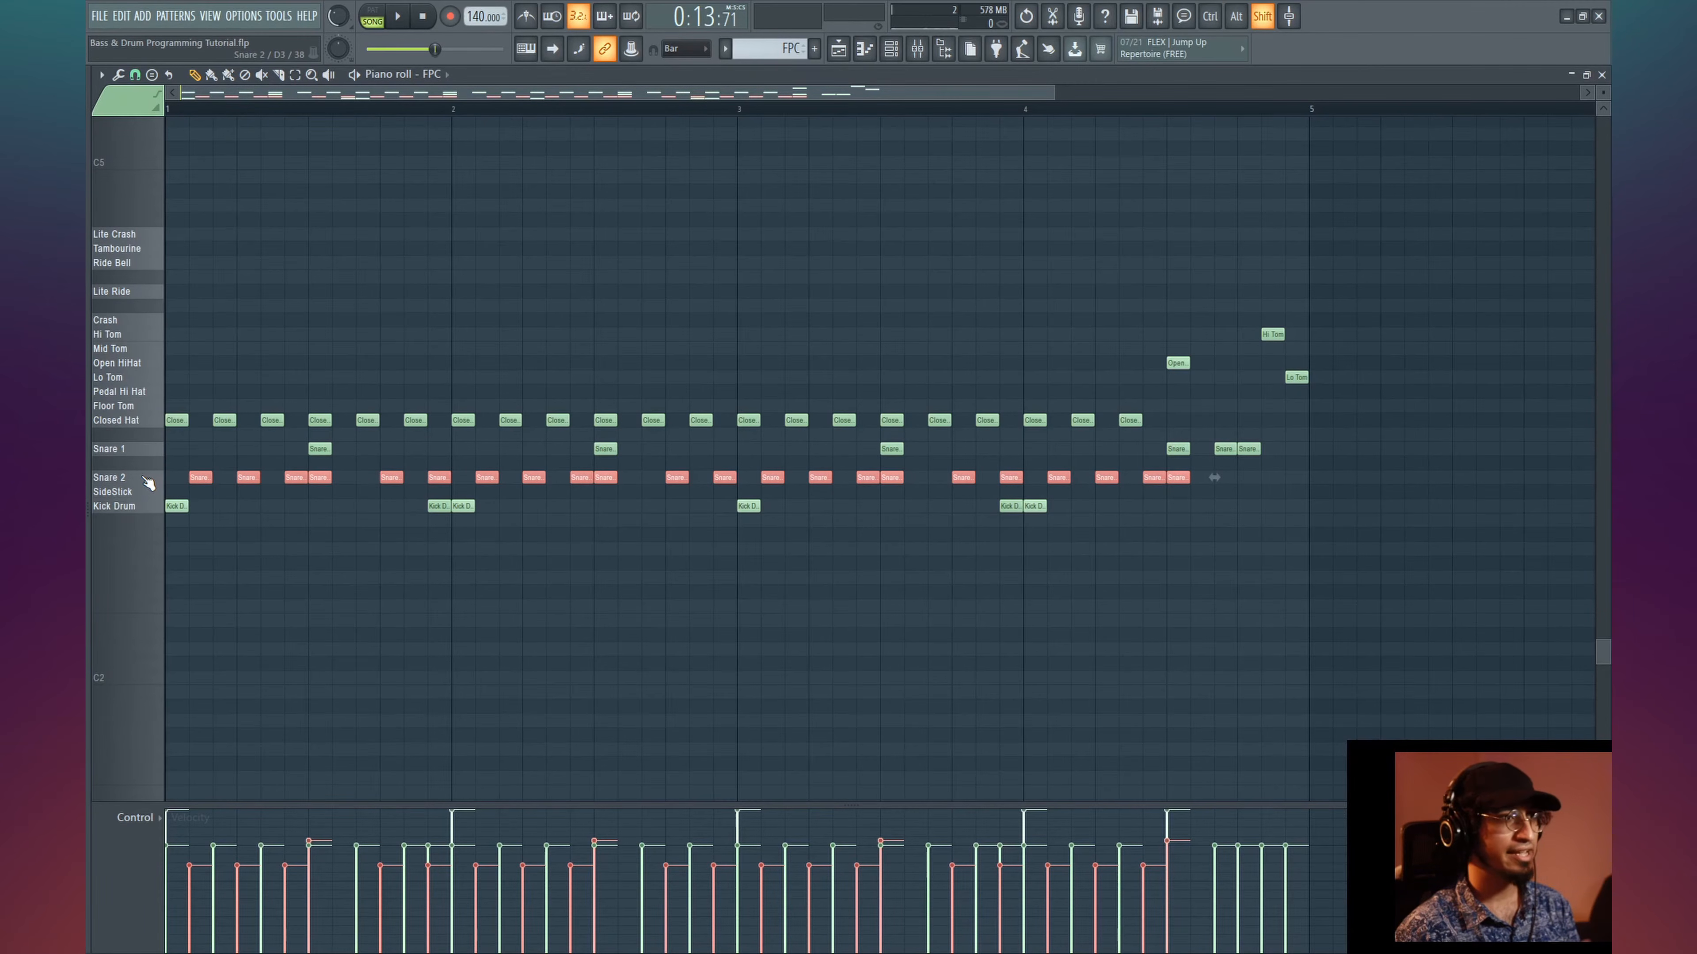
key("shift+Down")
key("space")
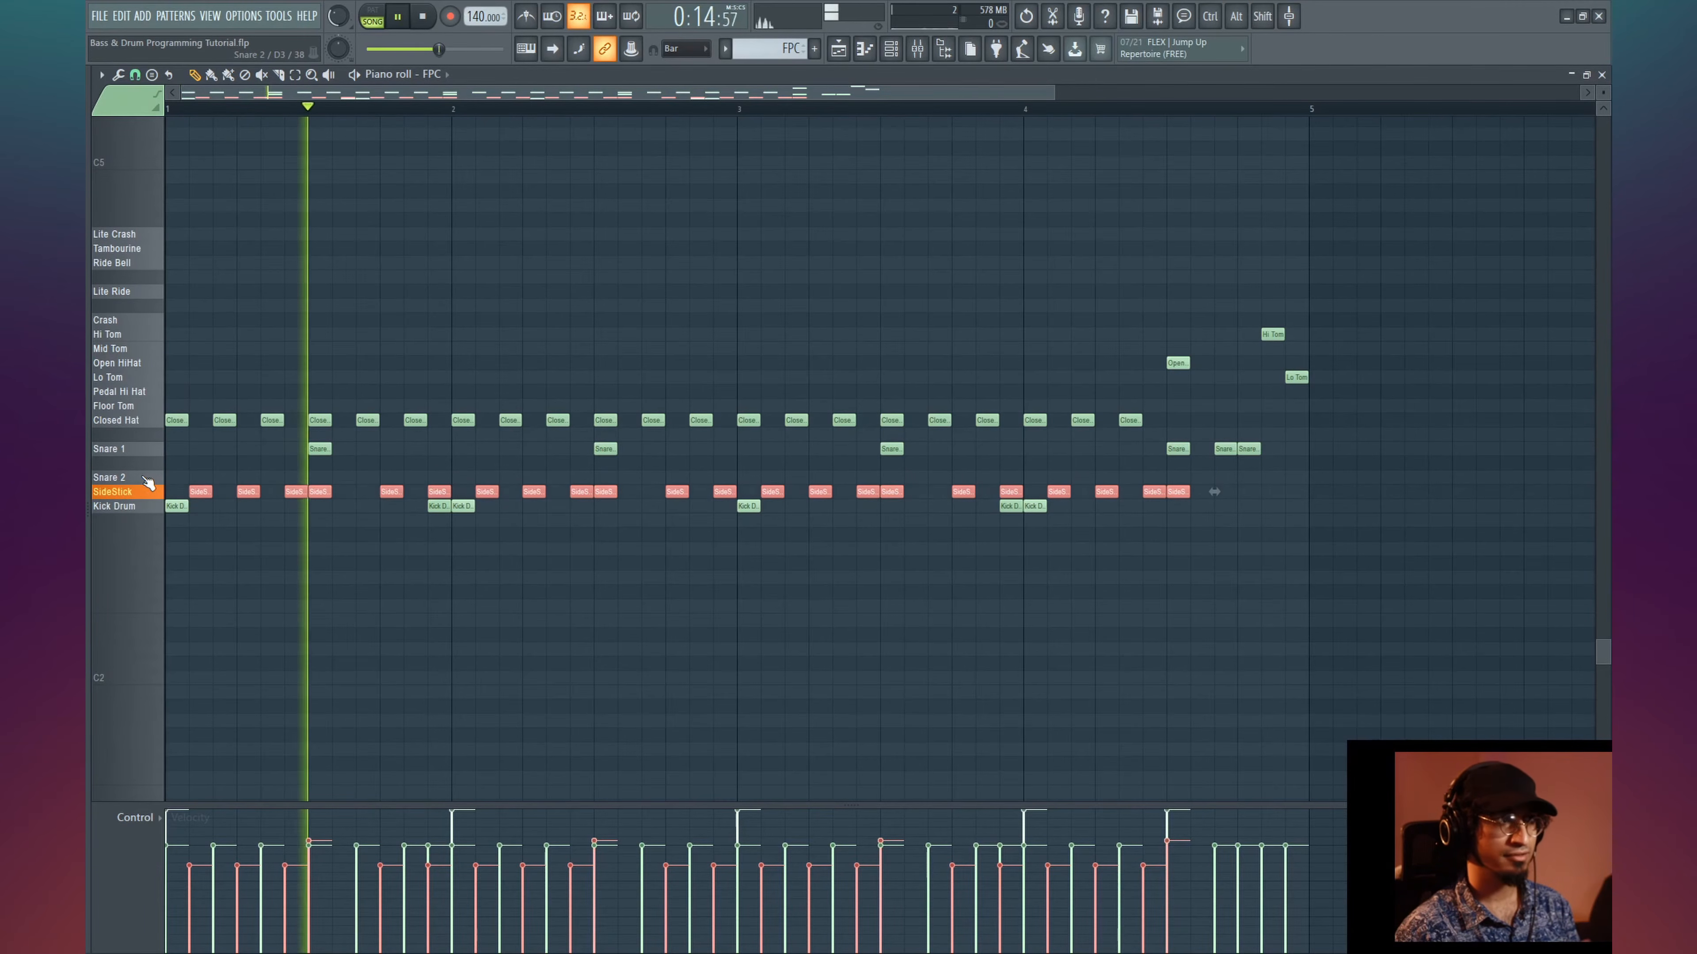
left_click(141, 456, "ctrl")
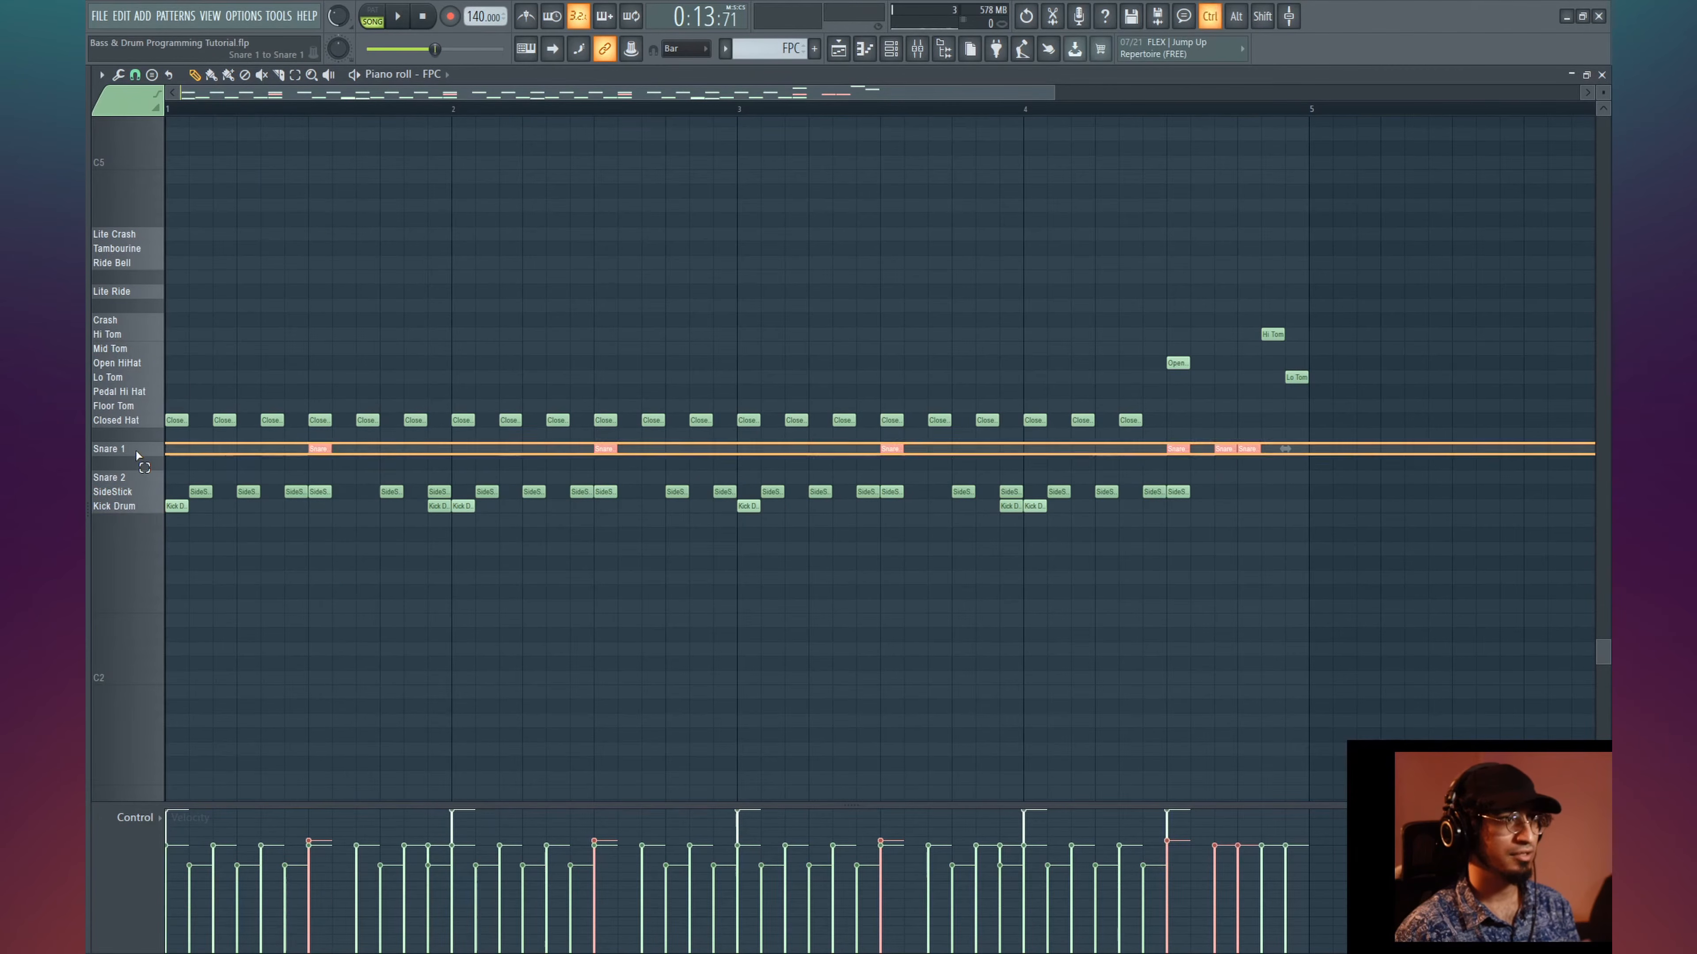
key("Delete")
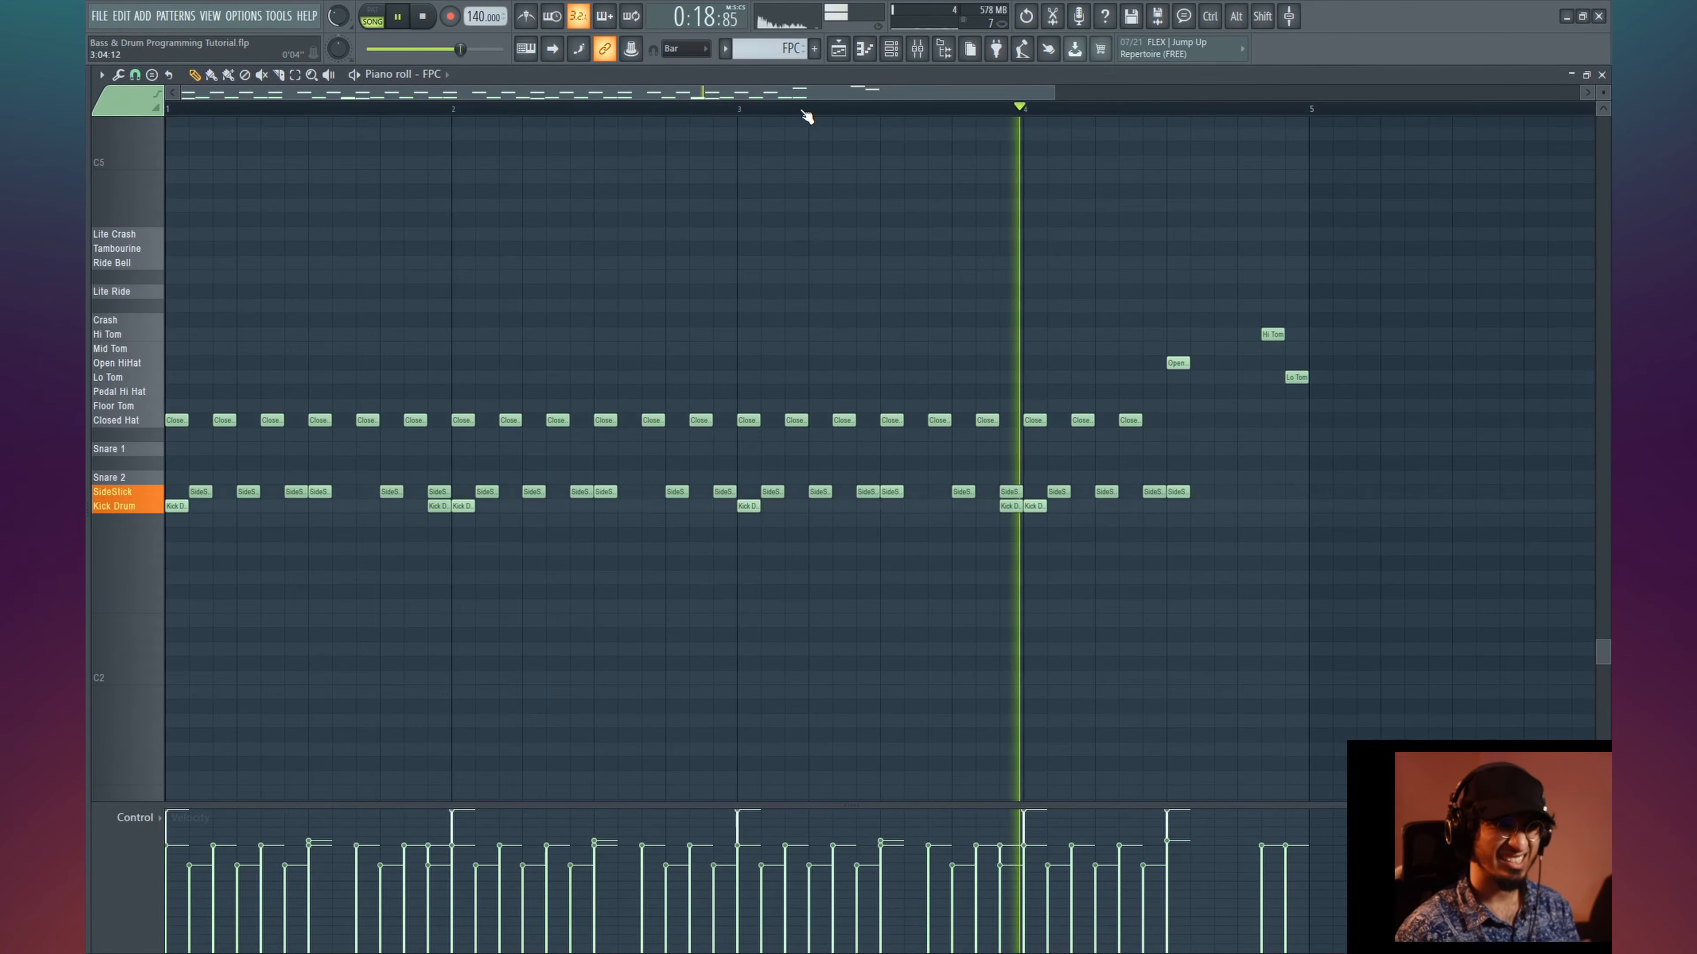
scroll(803, 112, "down", 2)
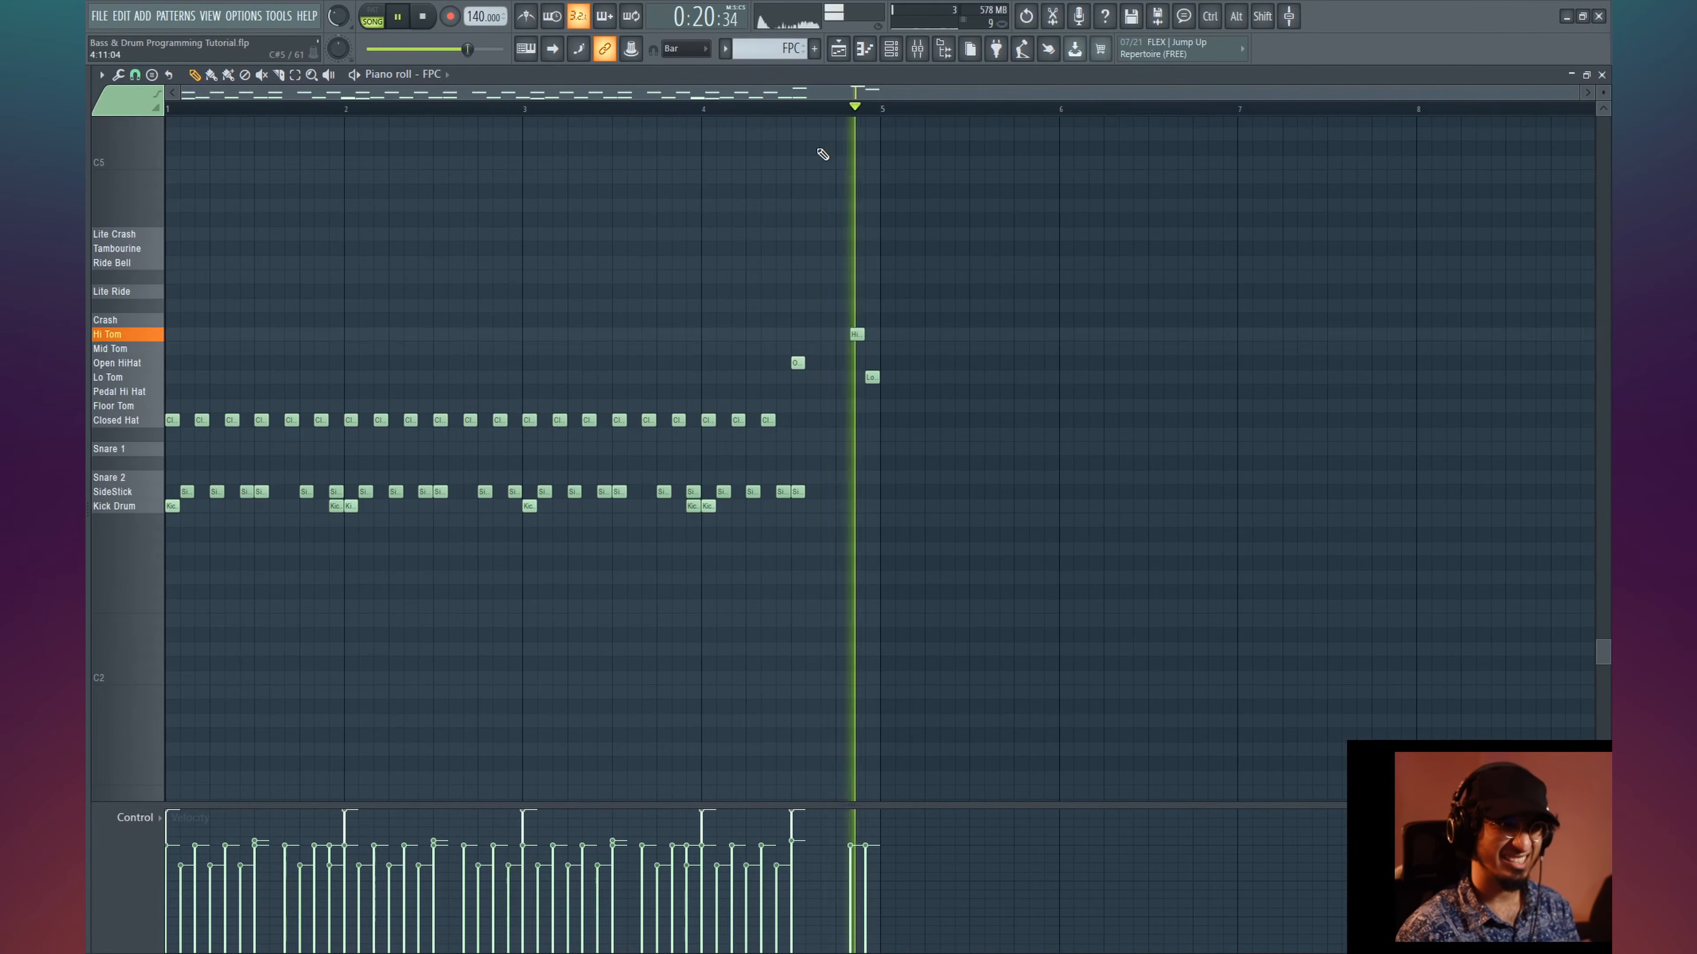
key("space")
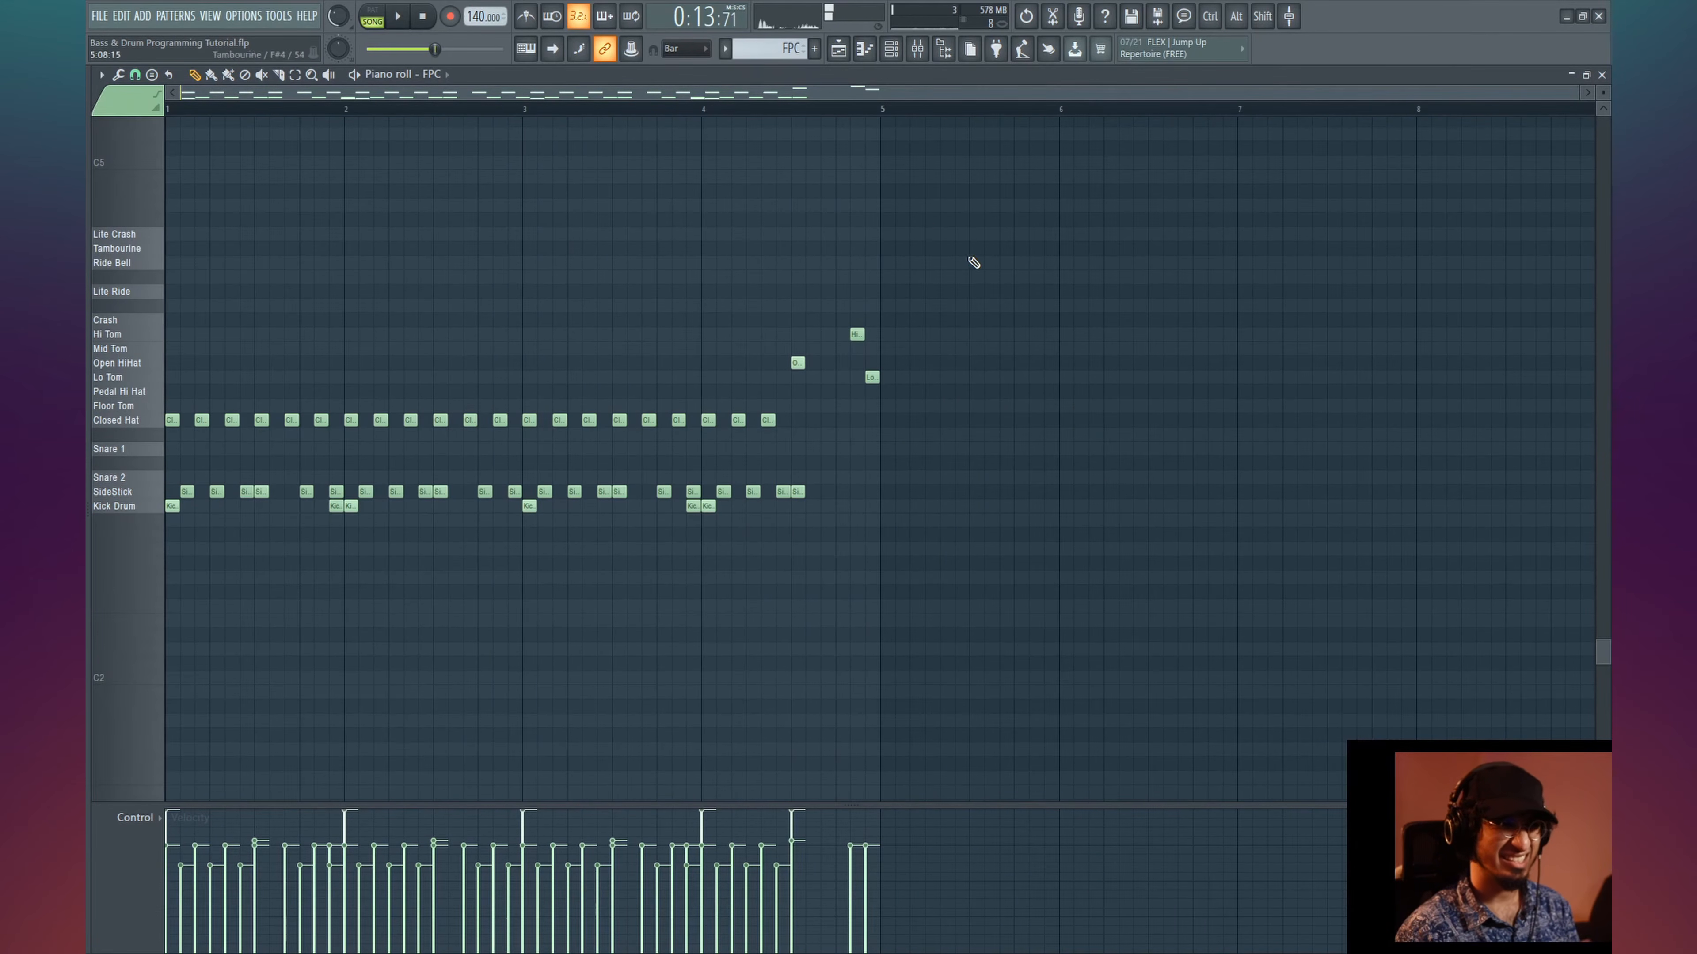
key("ctrl+z")
key("ctrl+z")
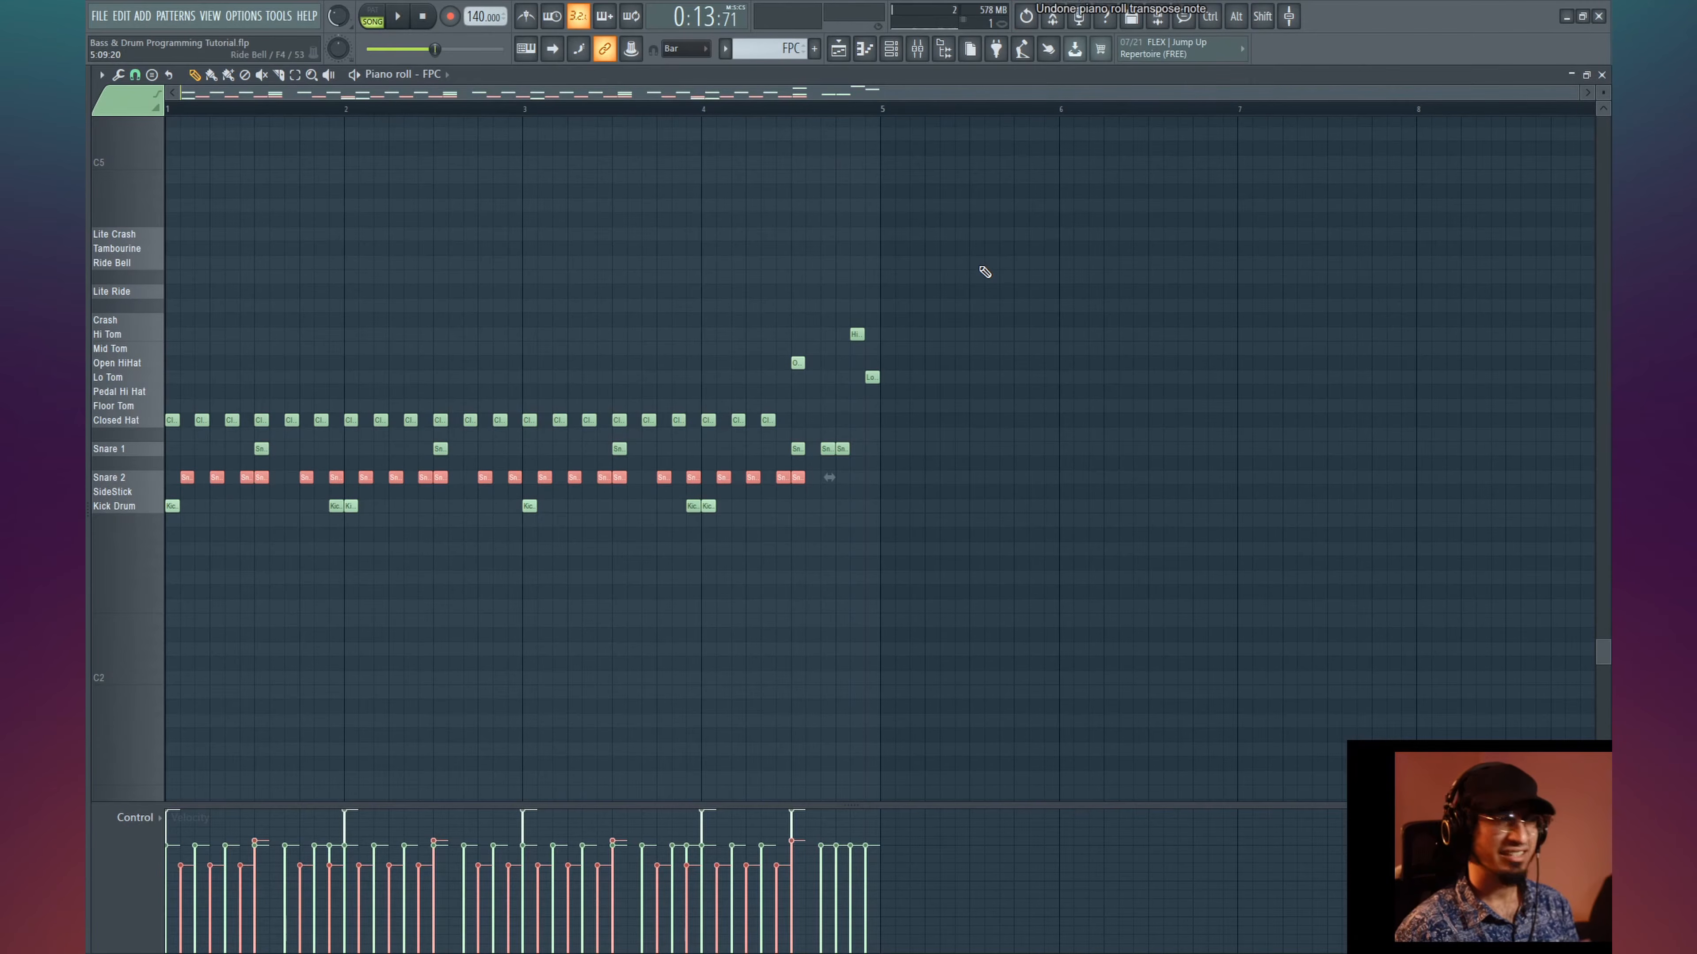
- Move only the soft Snare 2 ghost notes to the SideStick row, leaving the main snare hits, and play back the pattern
left_click(801, 591, "ctrl")
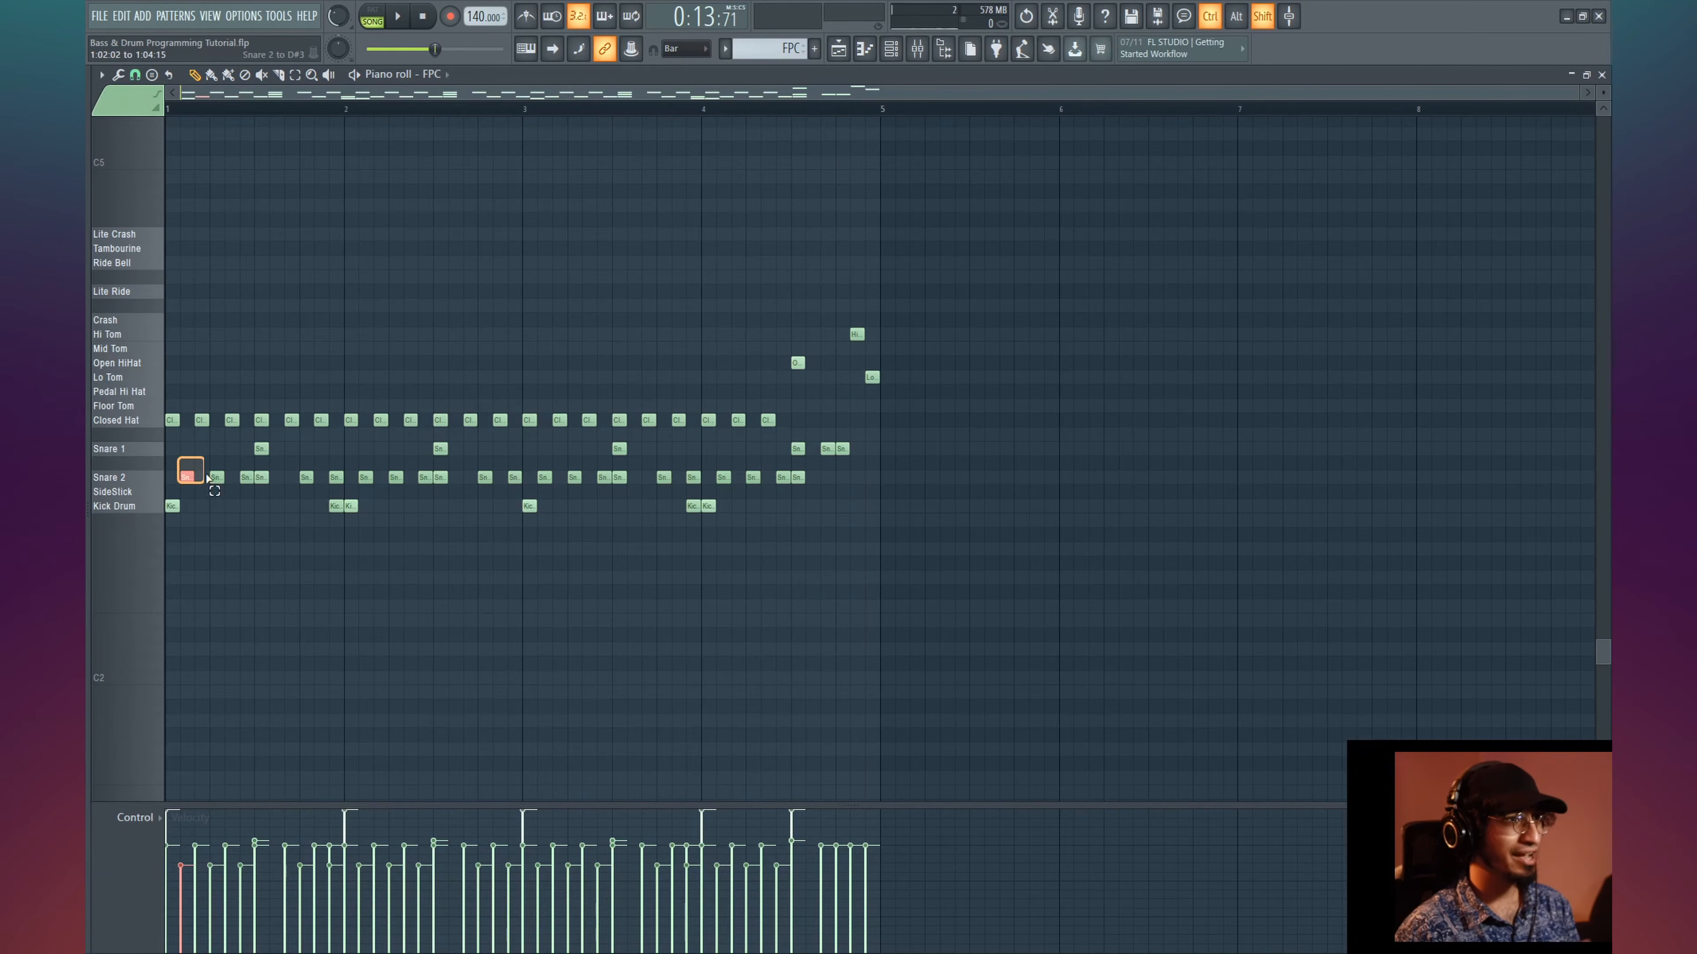
left_click_drag(301, 459, 778, 476)
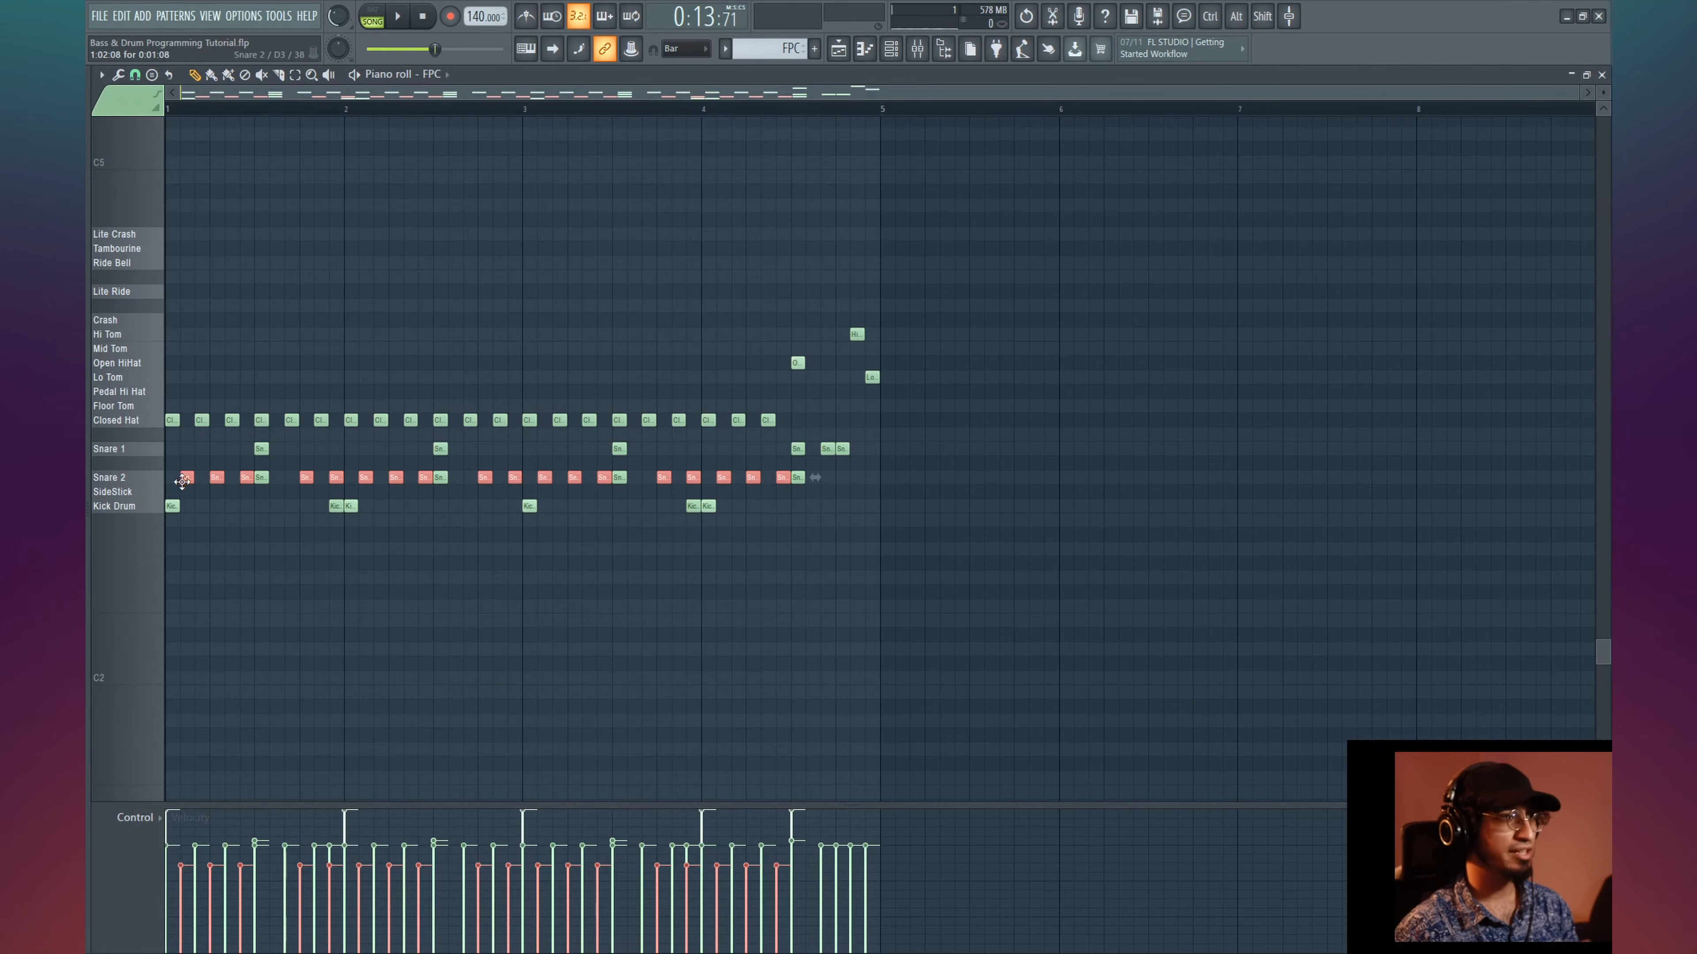
left_click_drag(182, 491, 183, 493)
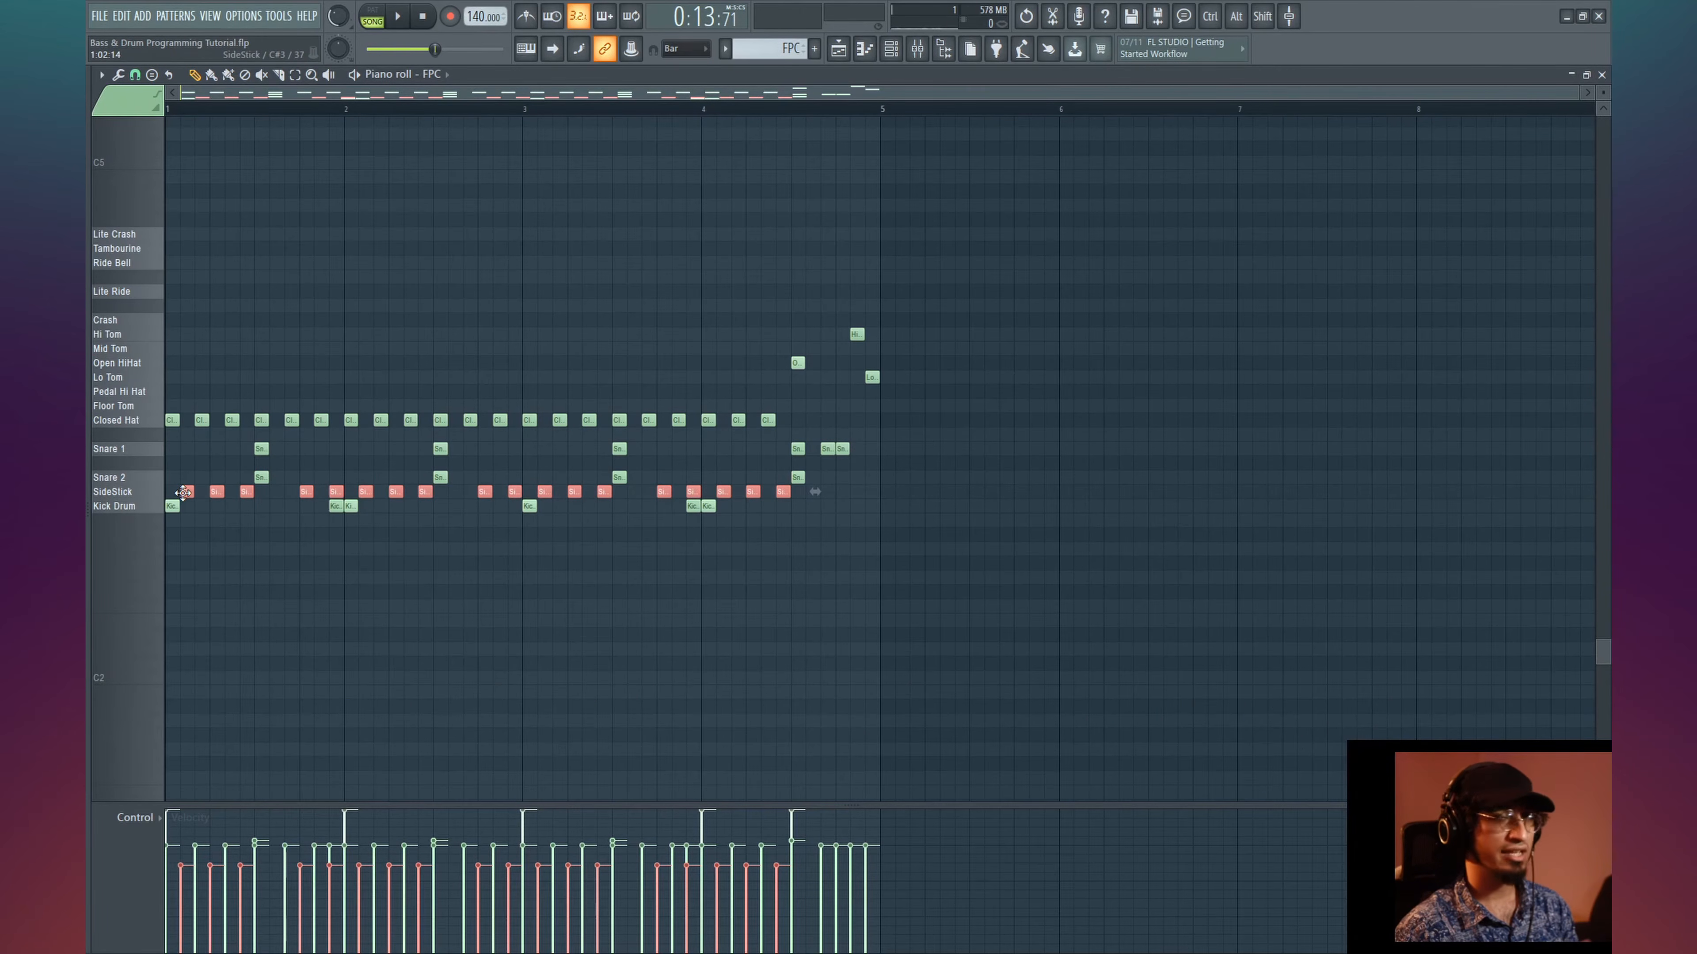
key("space")
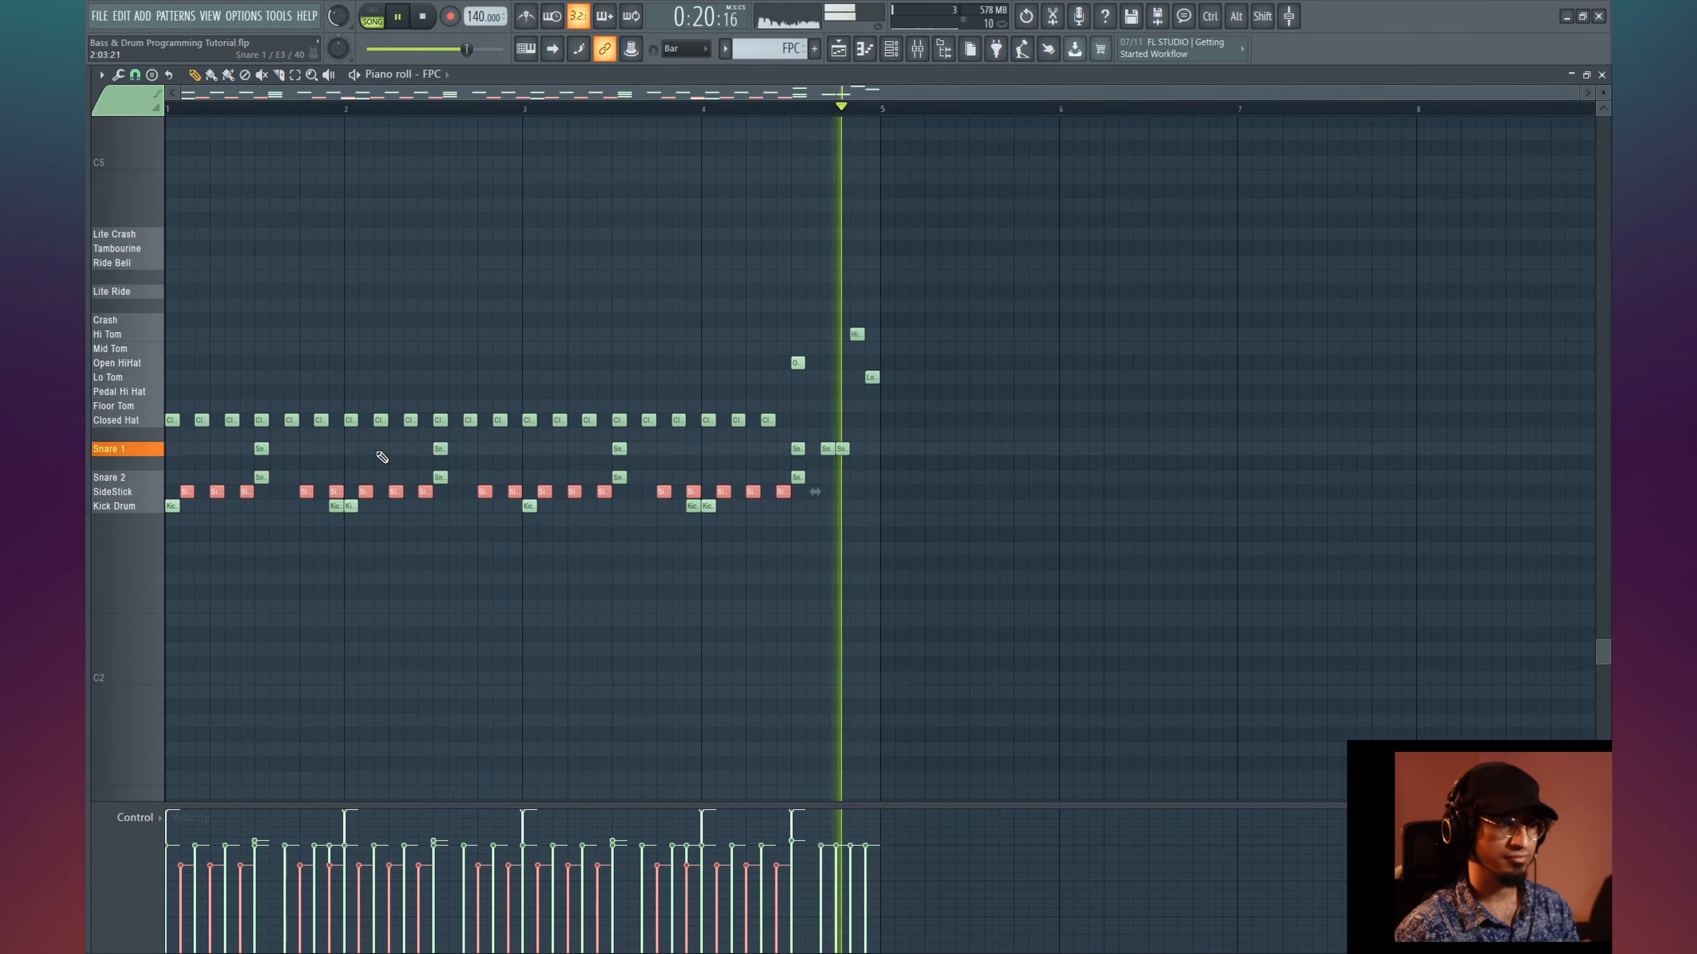
key("space")
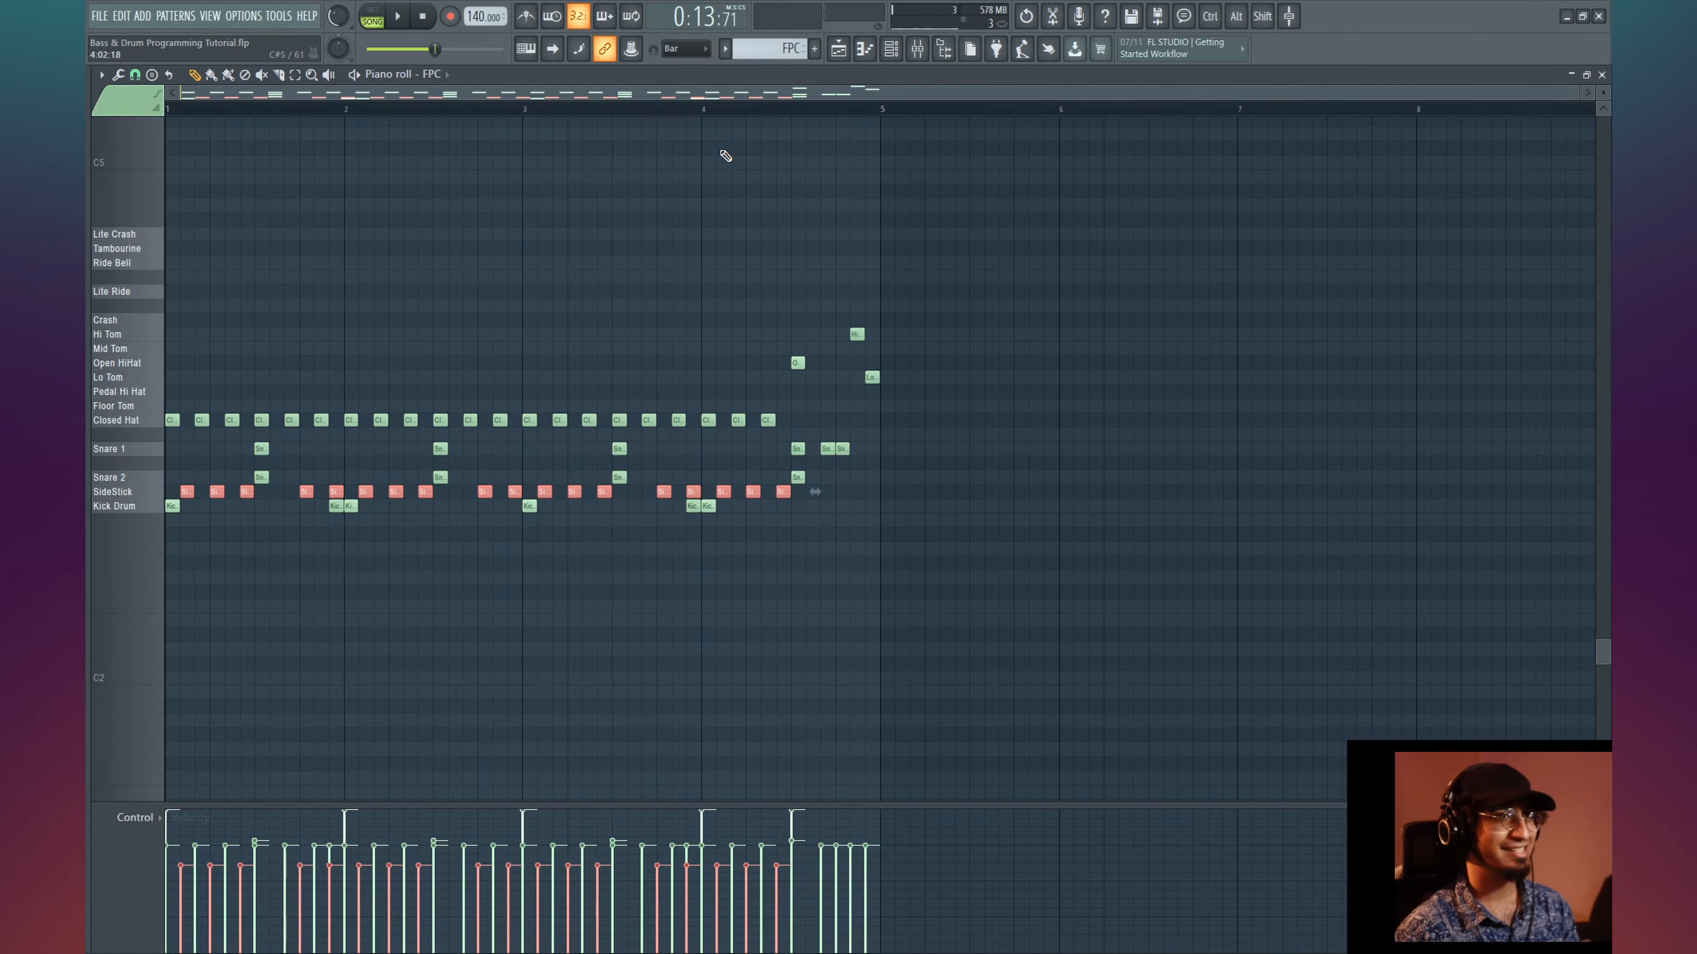
- Duplicate the whole four-bar drum pattern into bars 5 to 8 and listen to the copy from bar 5
left_click_drag(944, 241, 185, 490)
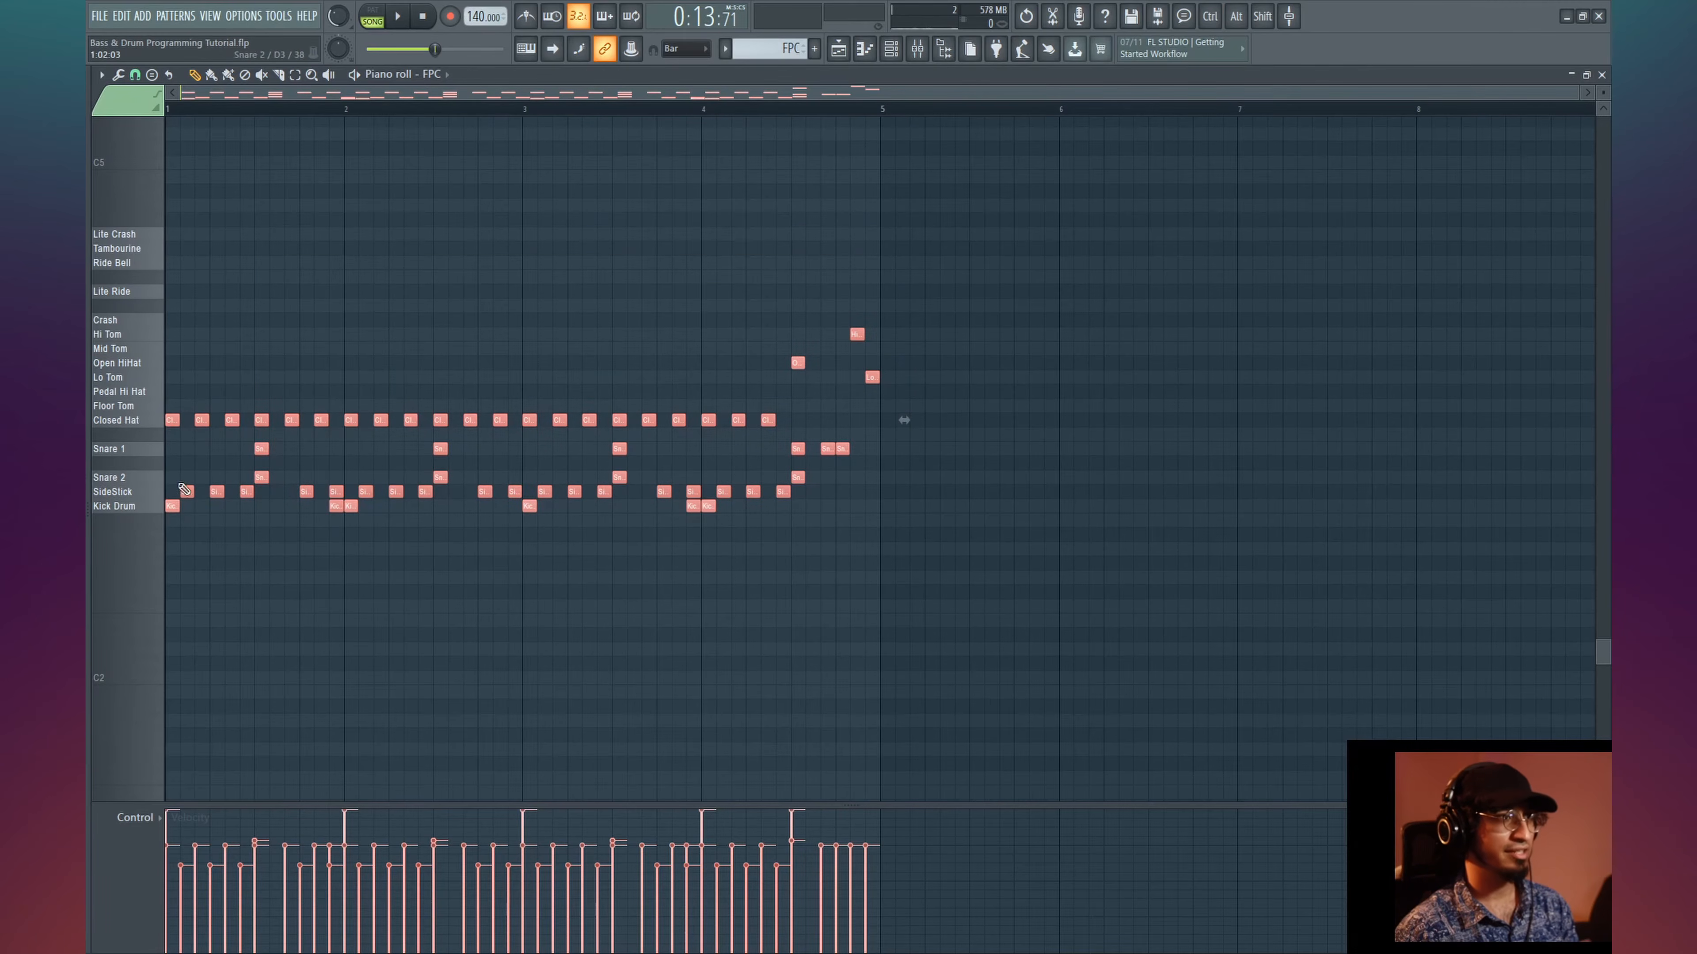
left_click_drag(173, 414, 887, 420)
left_click(889, 111)
key("space")
left_click_drag(840, 242, 777, 270)
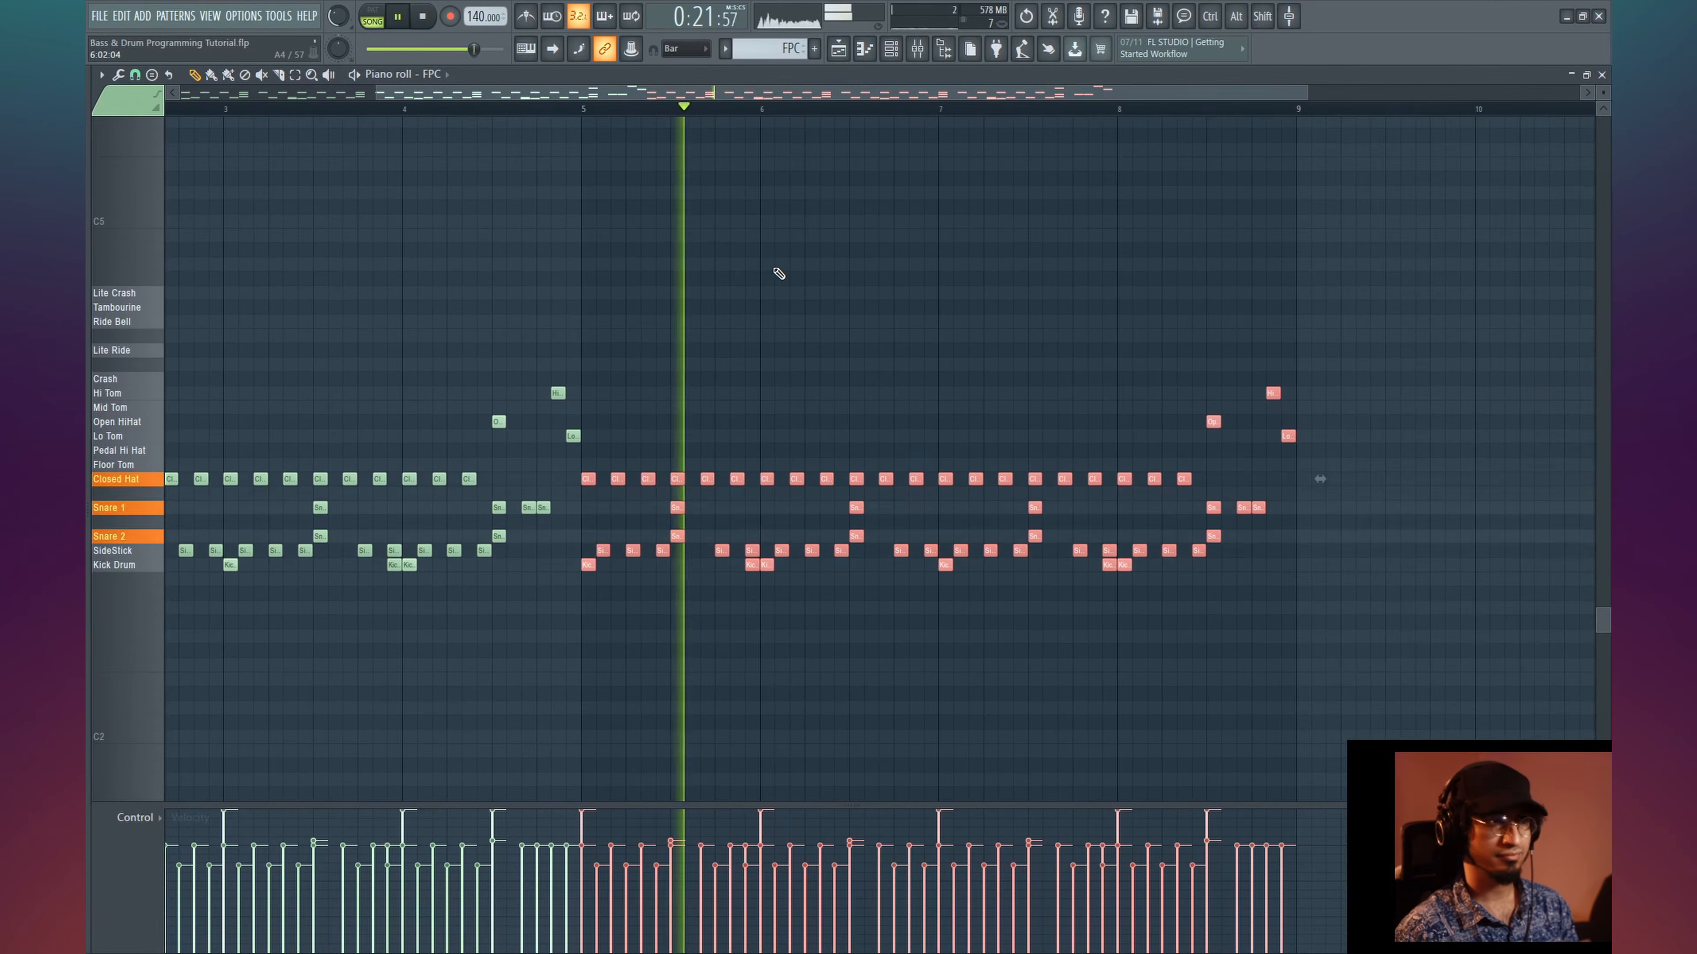
left_click_drag(878, 318, 712, 295)
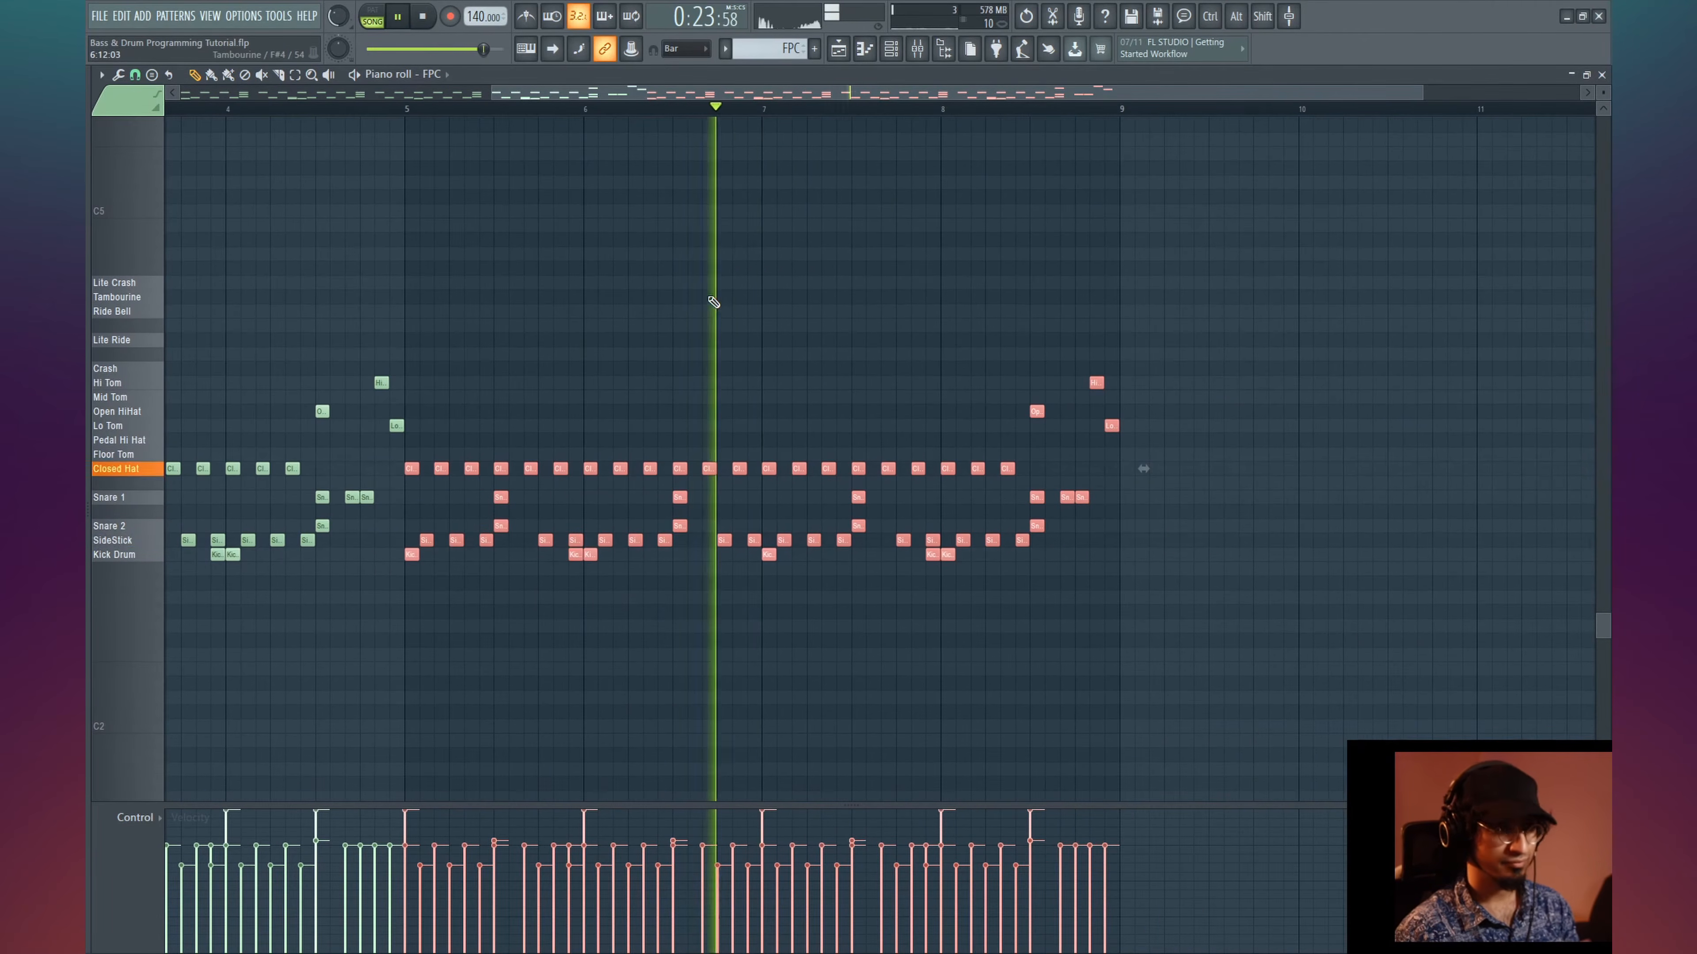
left_click_drag(920, 311, 629, 238)
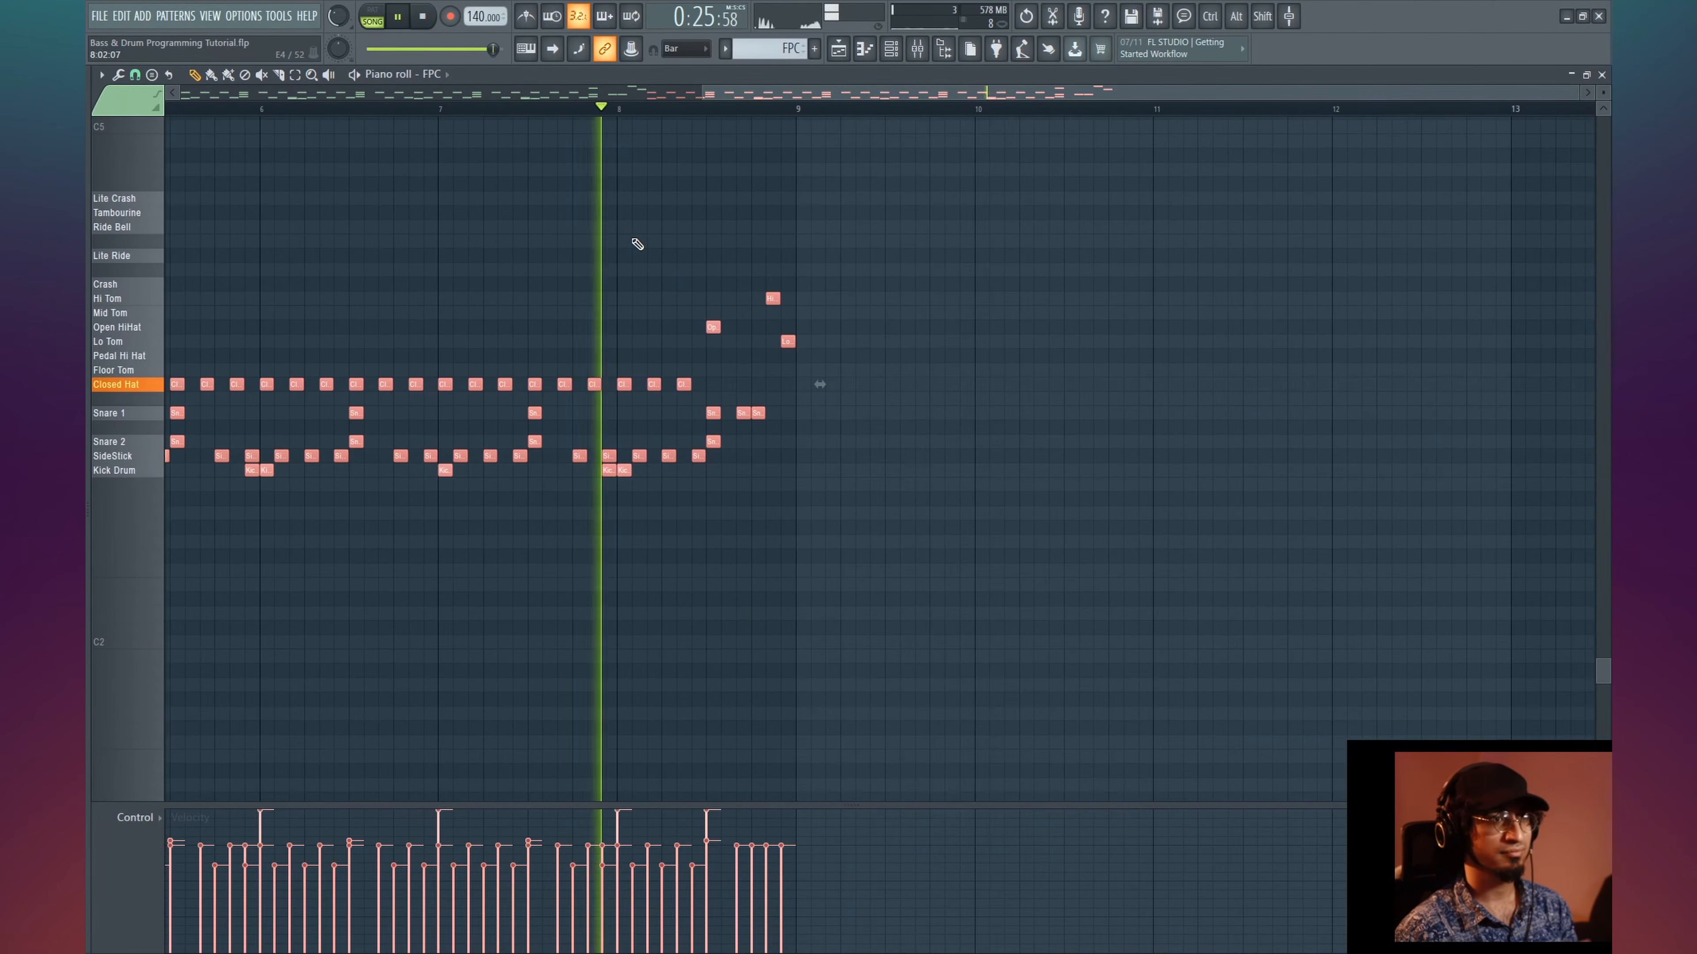
key("space")
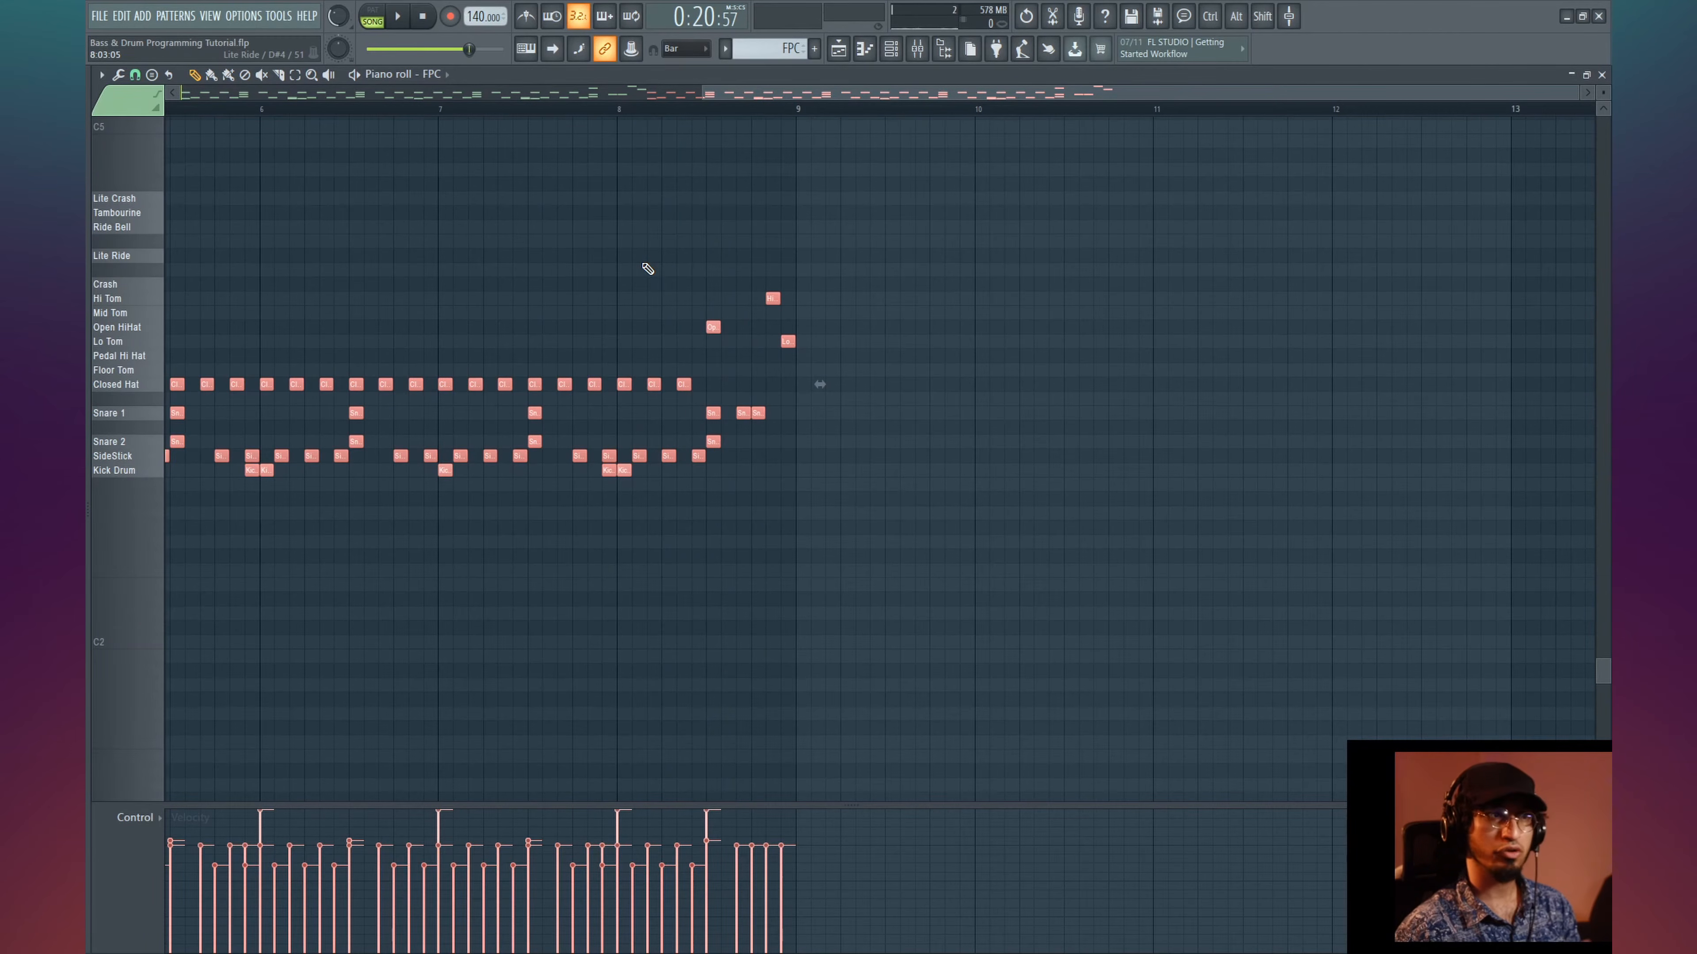
- Set playback to start at bar 8 and add a Snare 2 note on the bar's second grid step while auditioning it
left_click(621, 109)
scroll(621, 110, "up", 4)
key("space")
key("space")
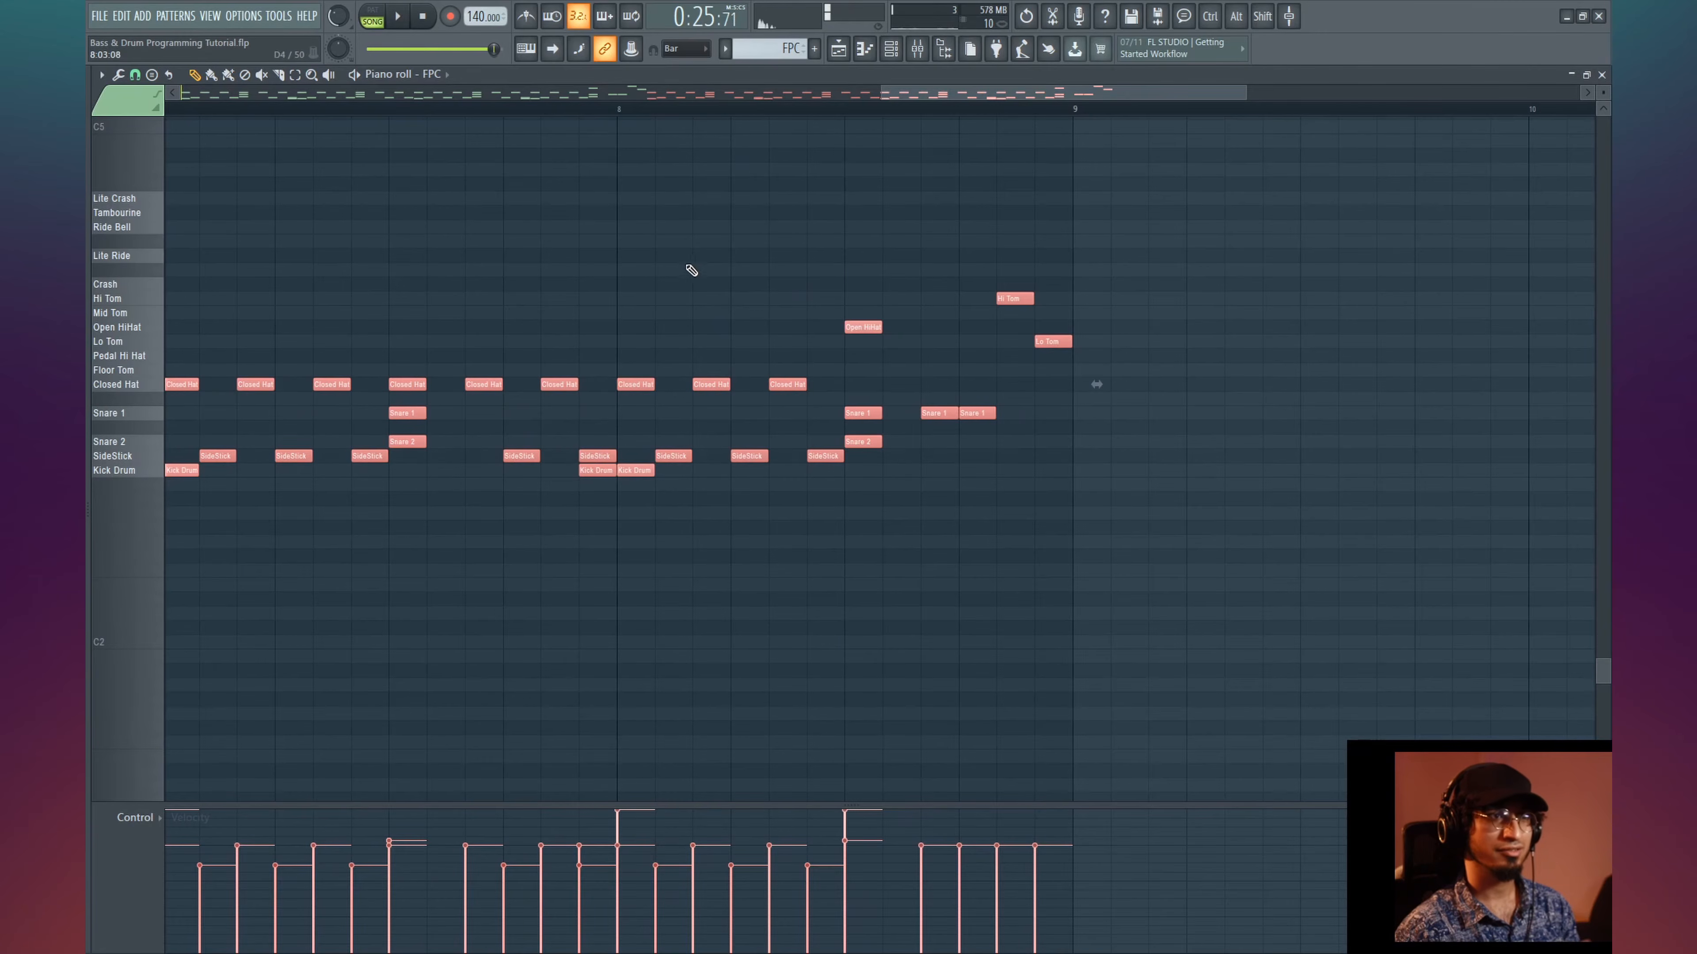
key("space")
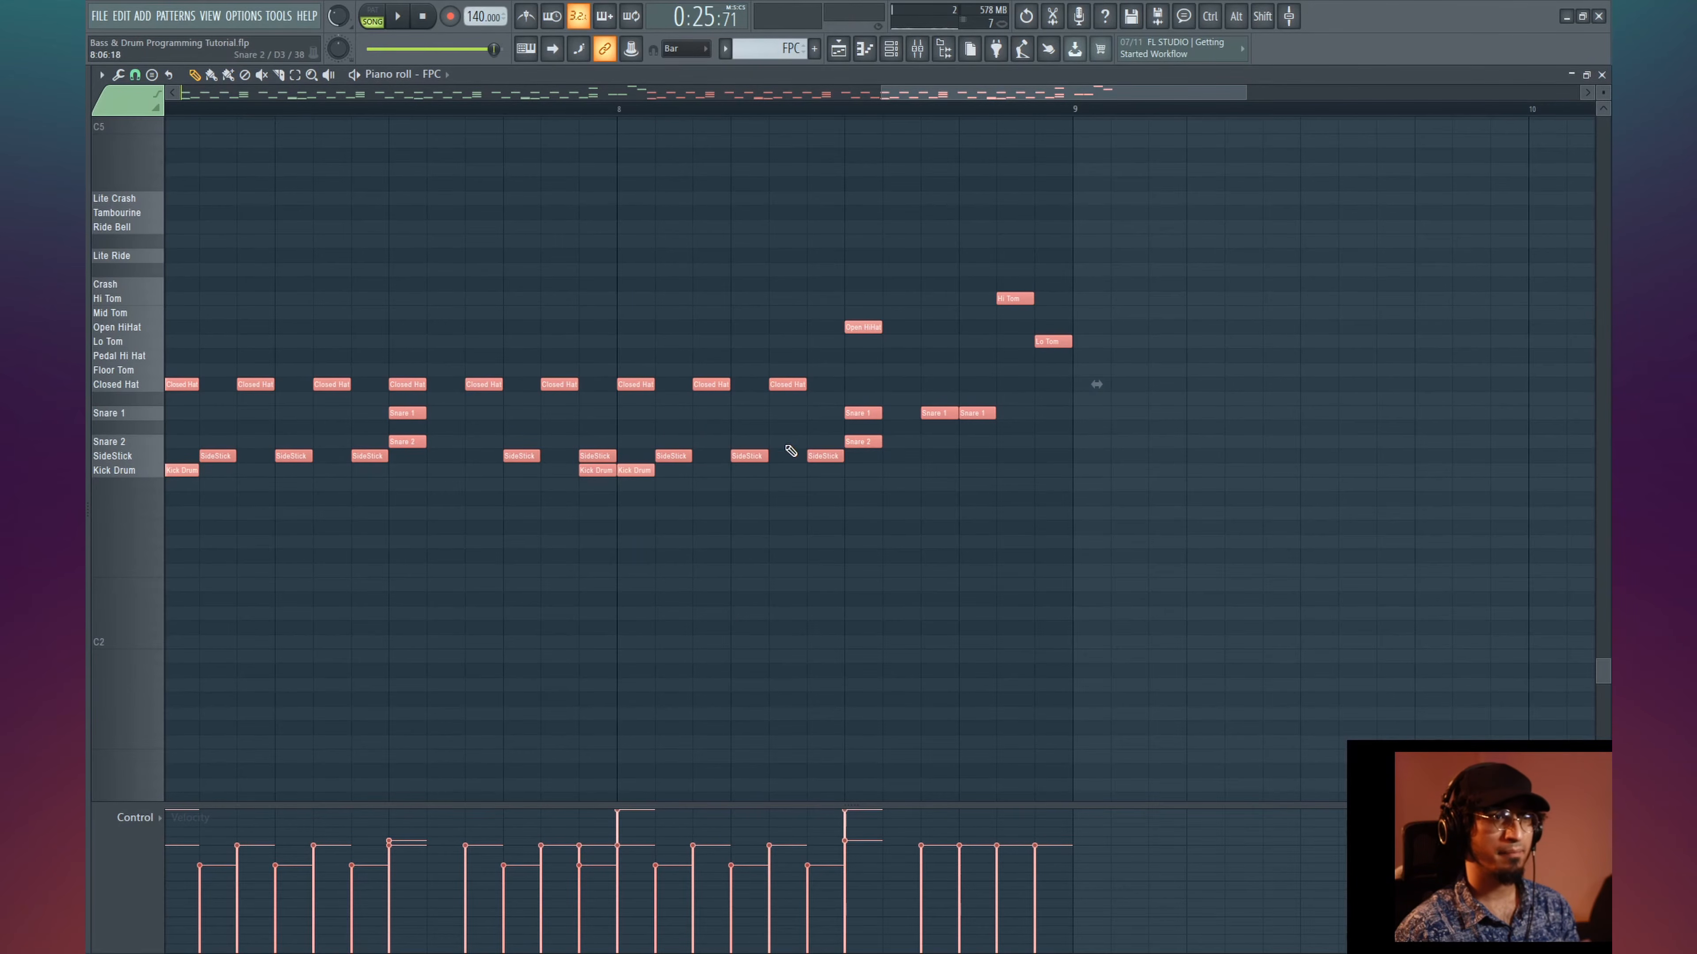
left_click(848, 432)
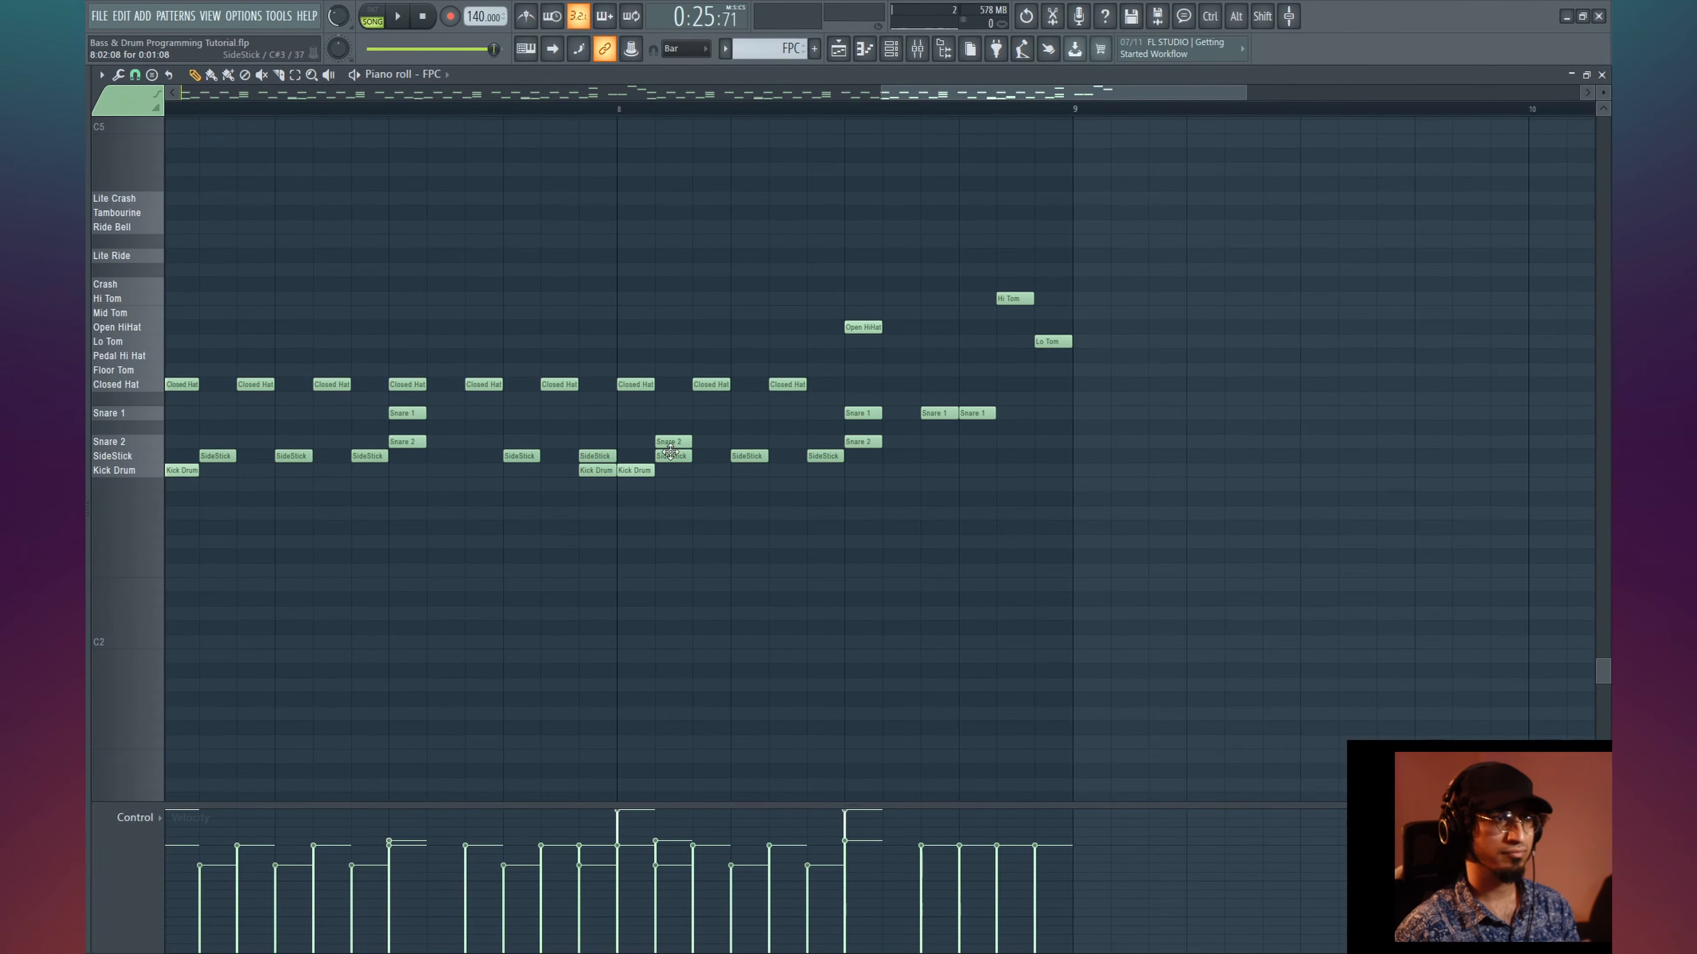
key("space")
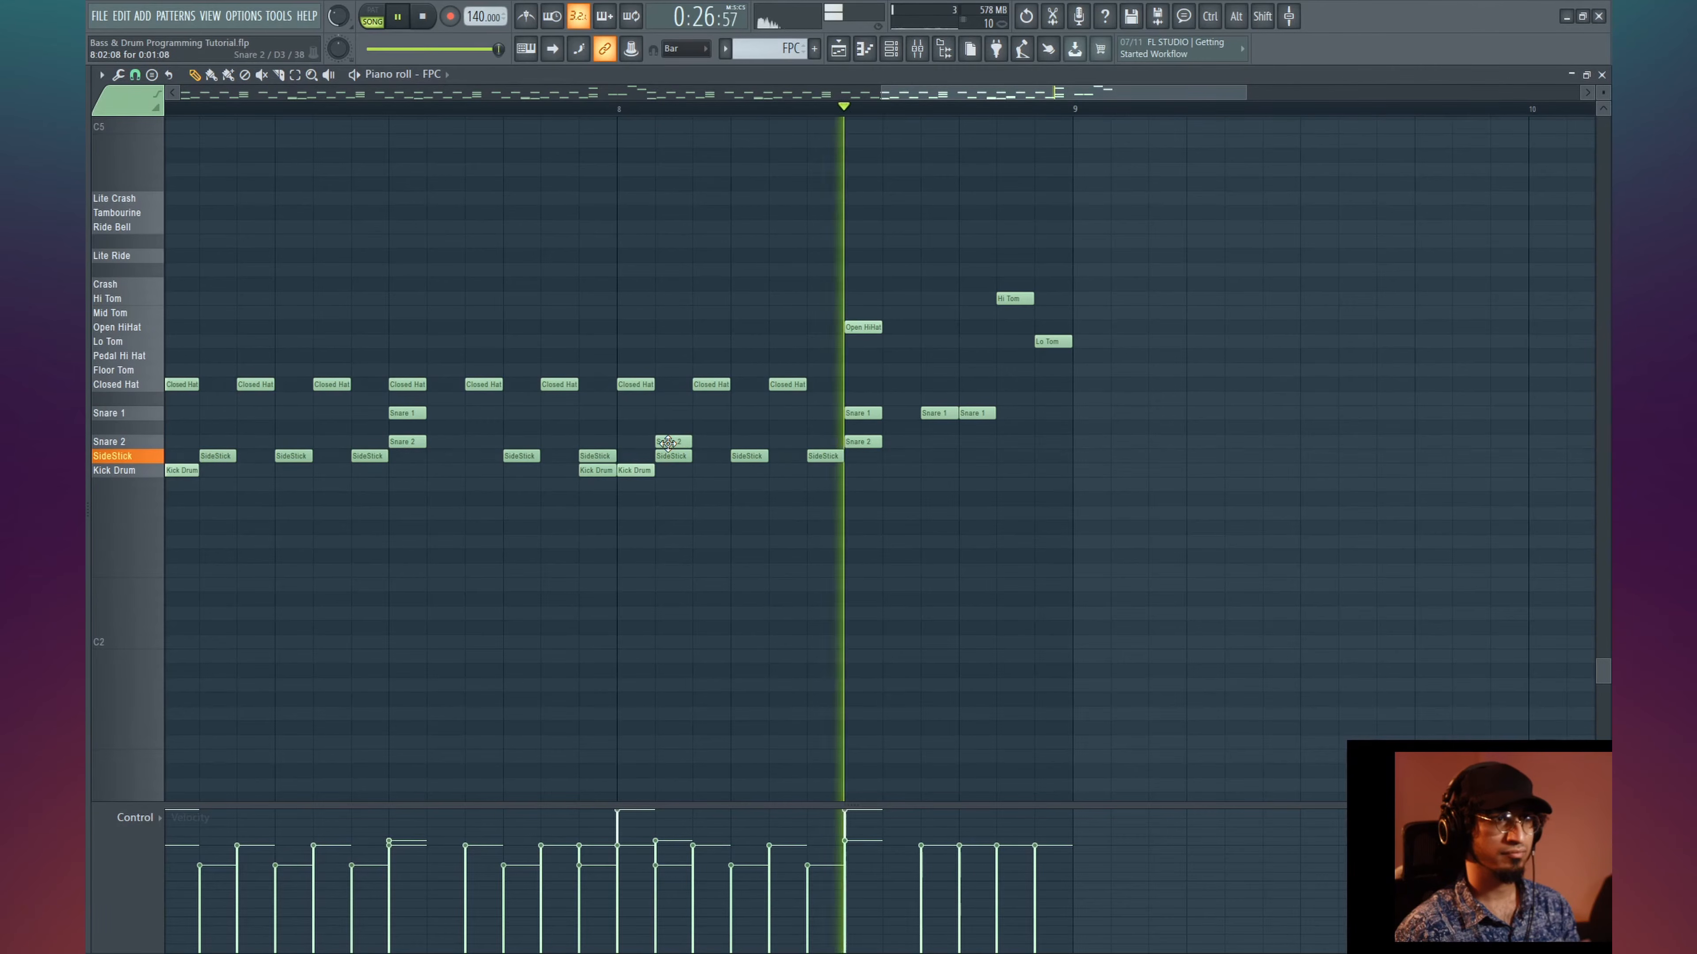
key("space")
- Add a Snare 2 note on the fourth grid step of bar 8 and delete the SideStick notes under both new snare hits
key("space")
left_click(745, 433)
left_click_drag(745, 433, 745, 447)
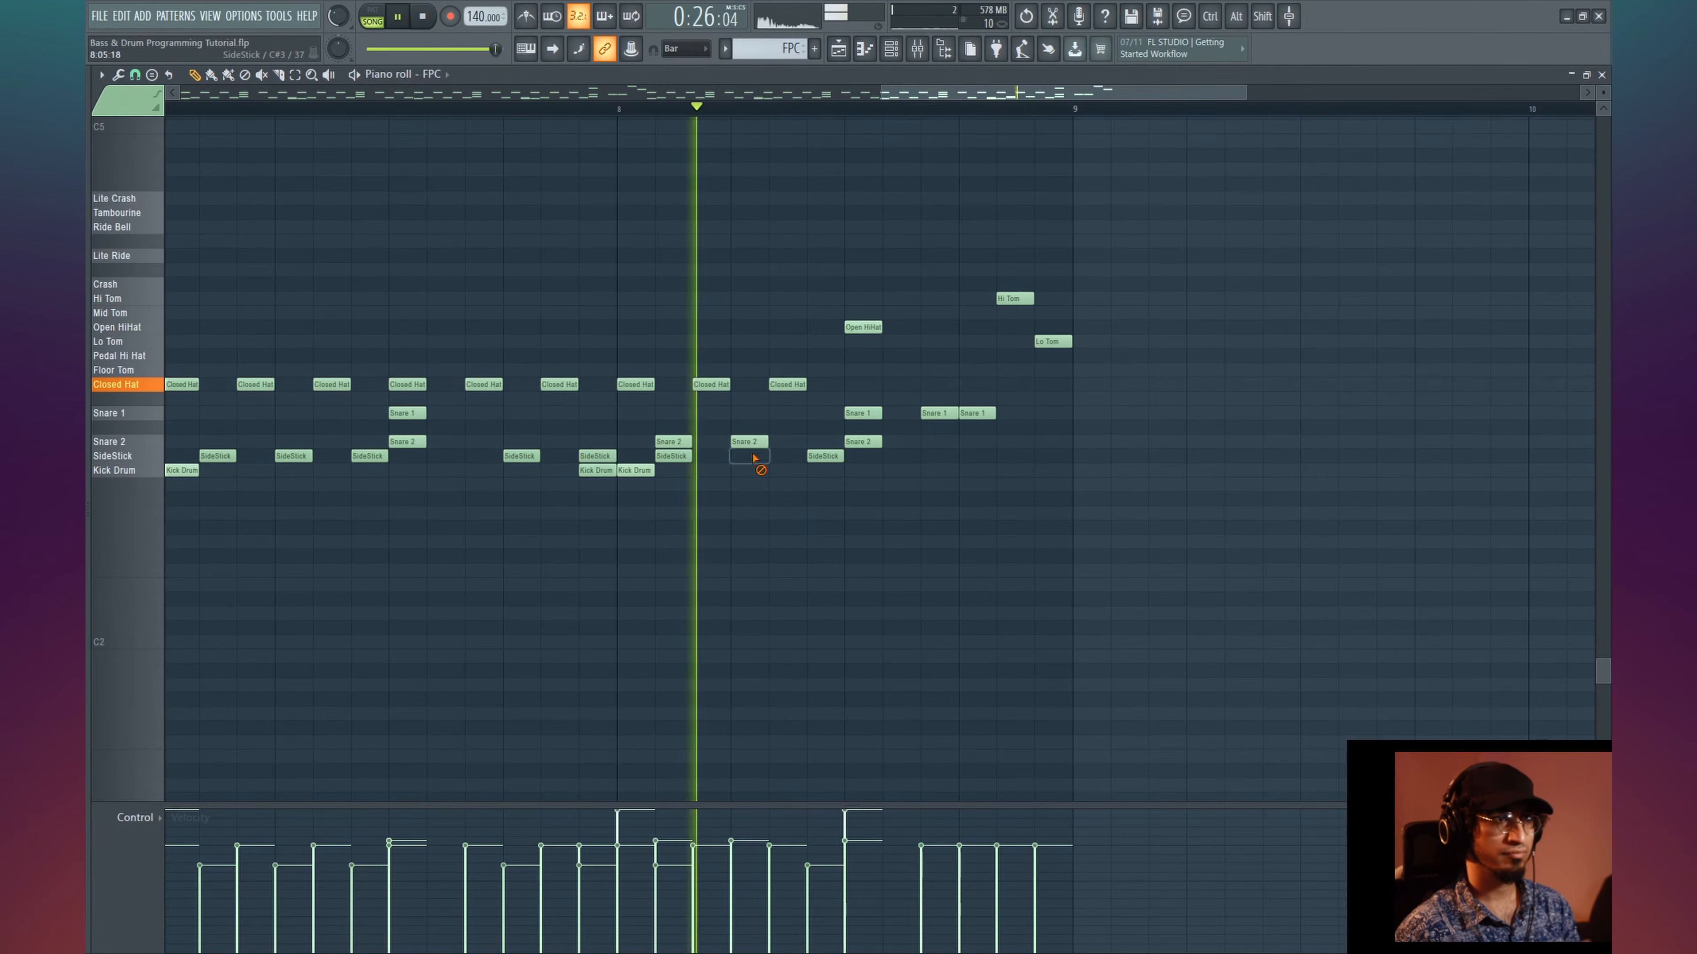
right_click(746, 456)
right_click(668, 457)
key("space")
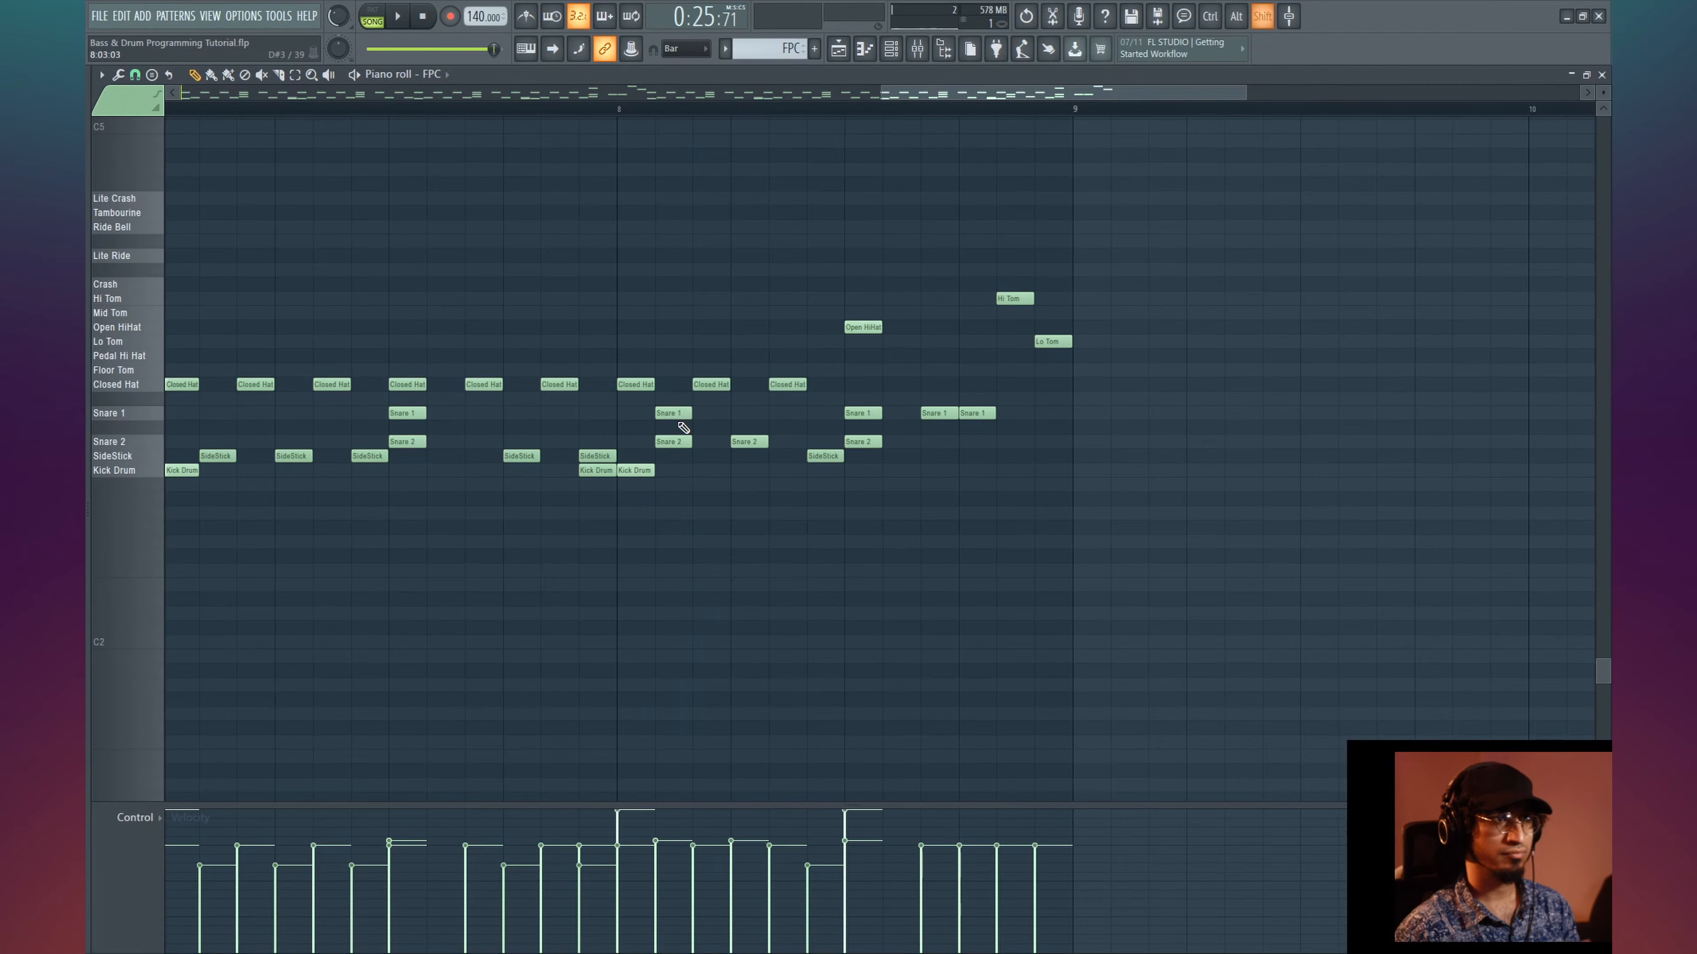
- Layer Snare 1 notes over the two new Snare 2 notes in bar 8, raise all four to full velocity, and listen
left_click_drag(759, 406, 668, 463)
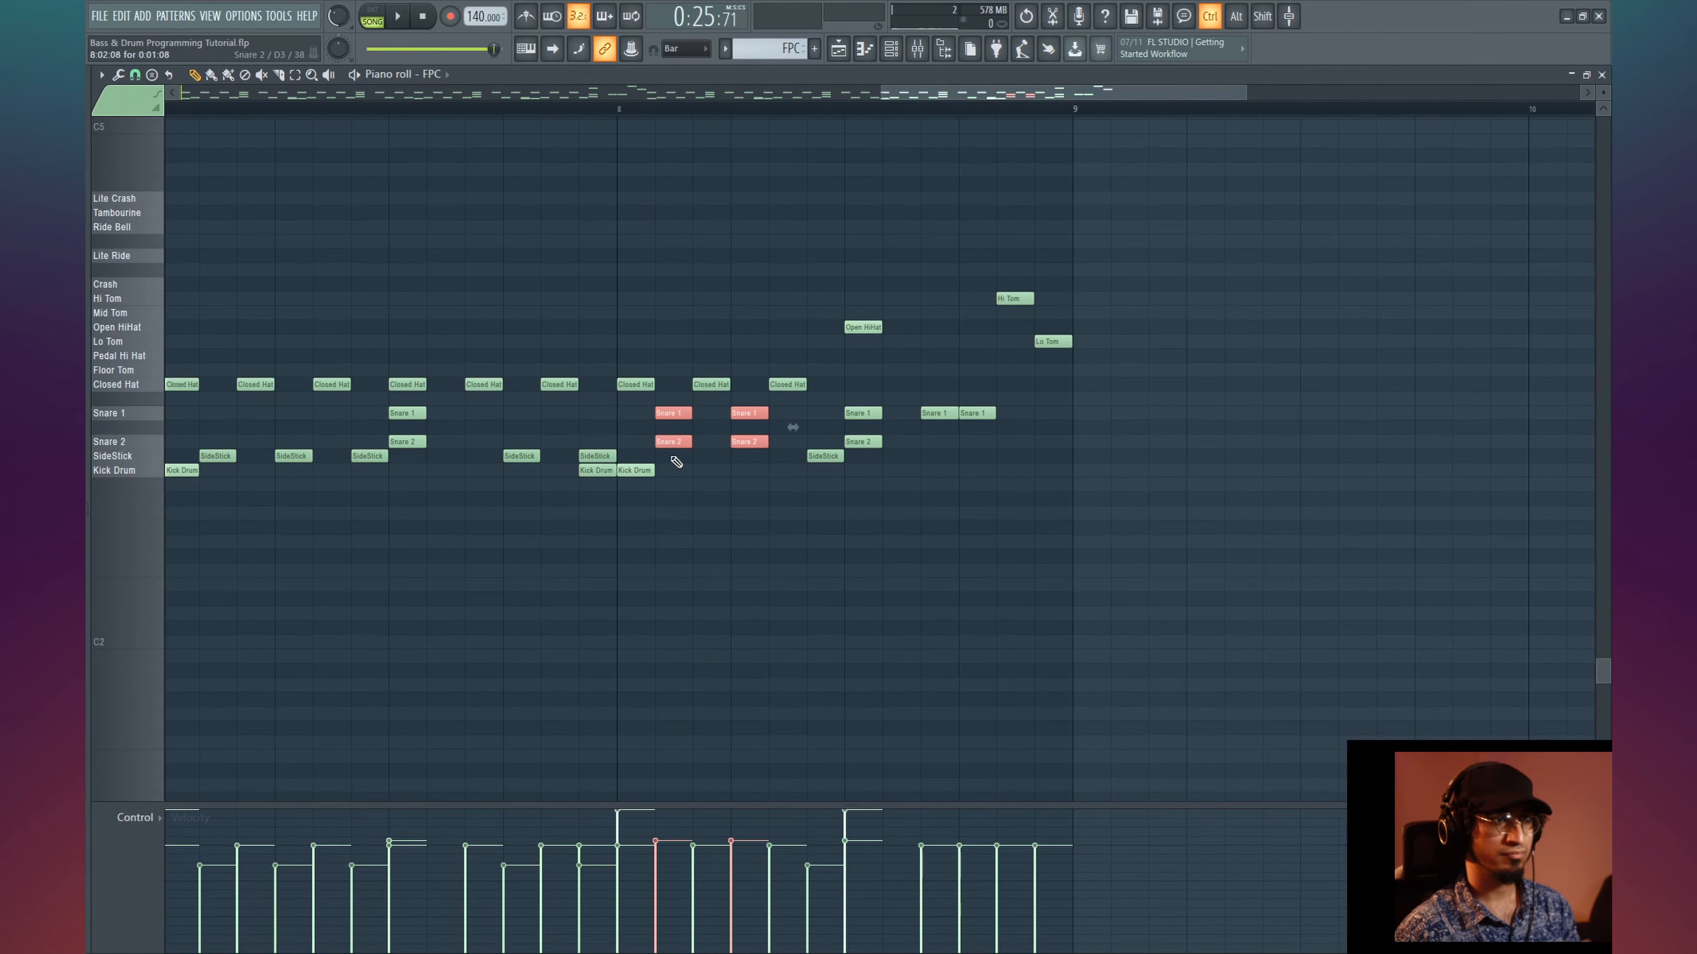
key("space")
key("space")
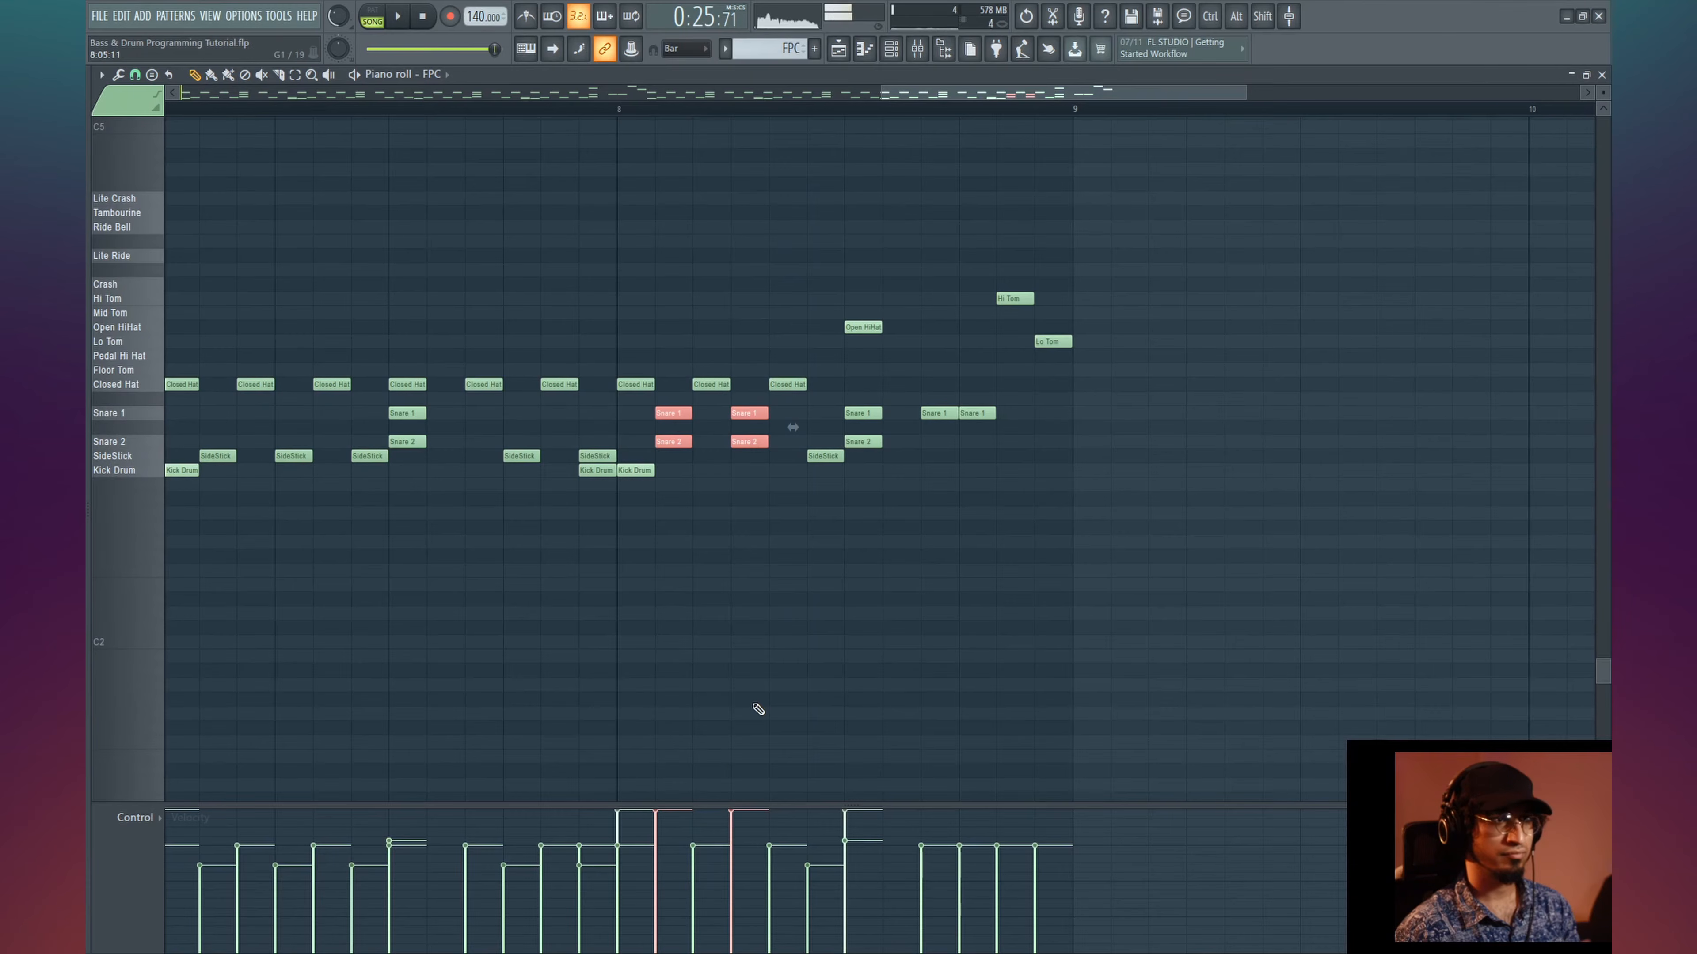
key("space")
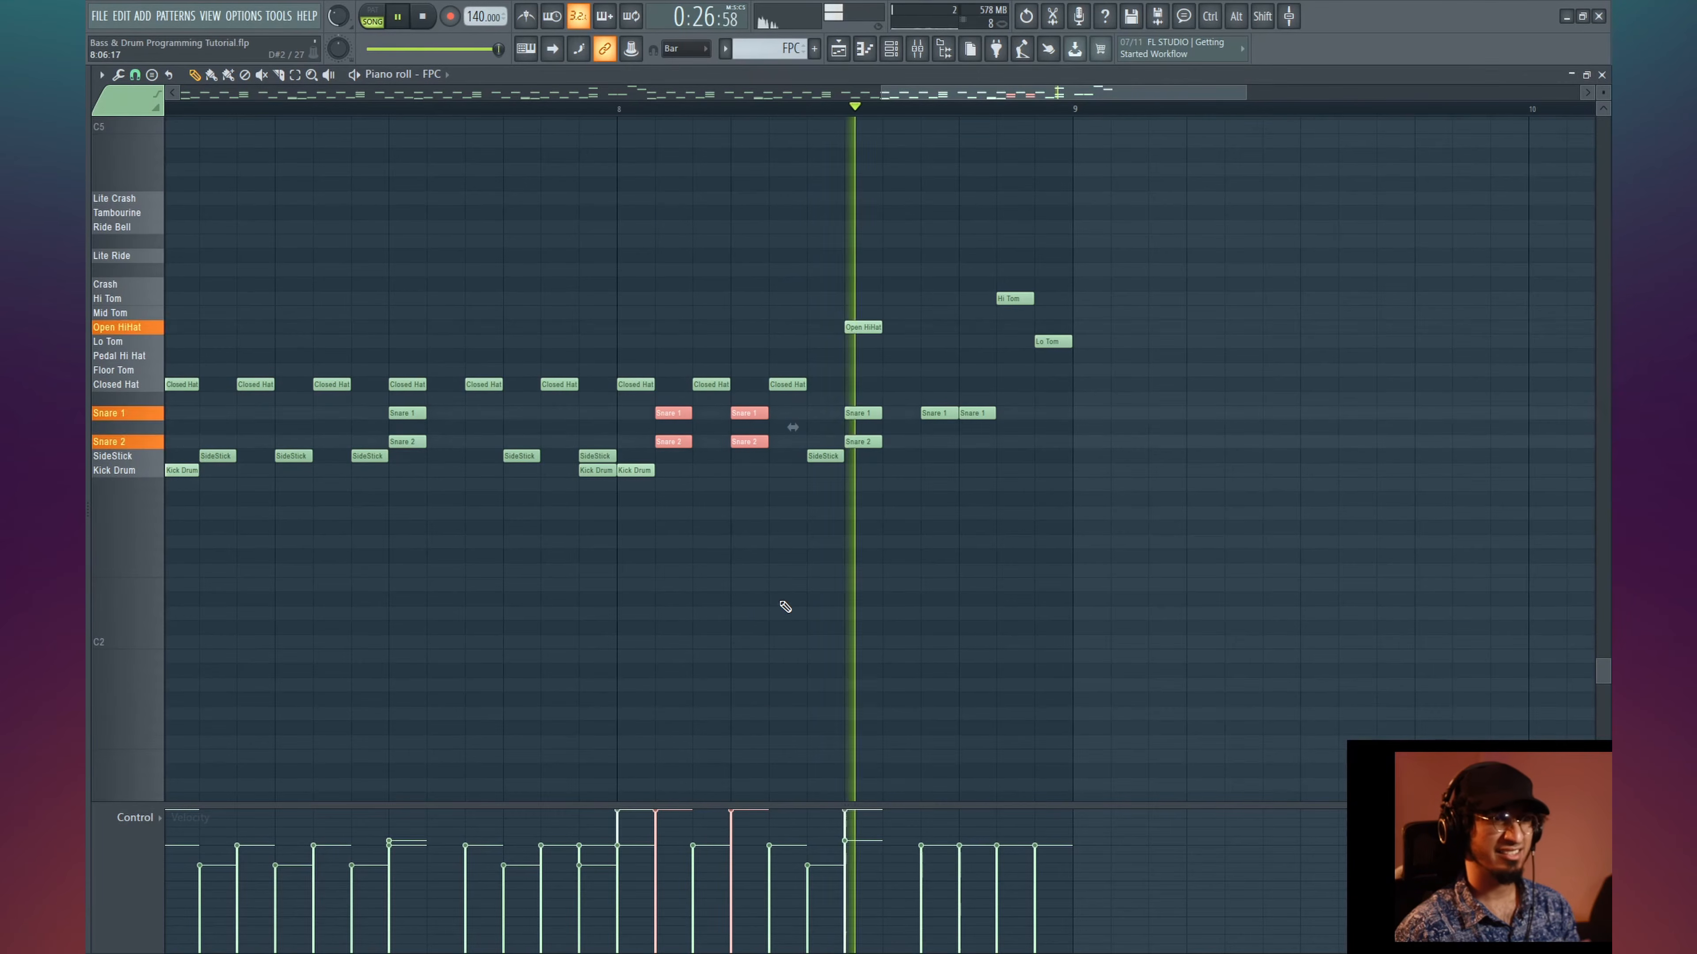
- Raise the velocity of the Snare 2 note under the Open HiHat in bar 8 to the maximum
key("space")
key("space")
left_click(864, 441)
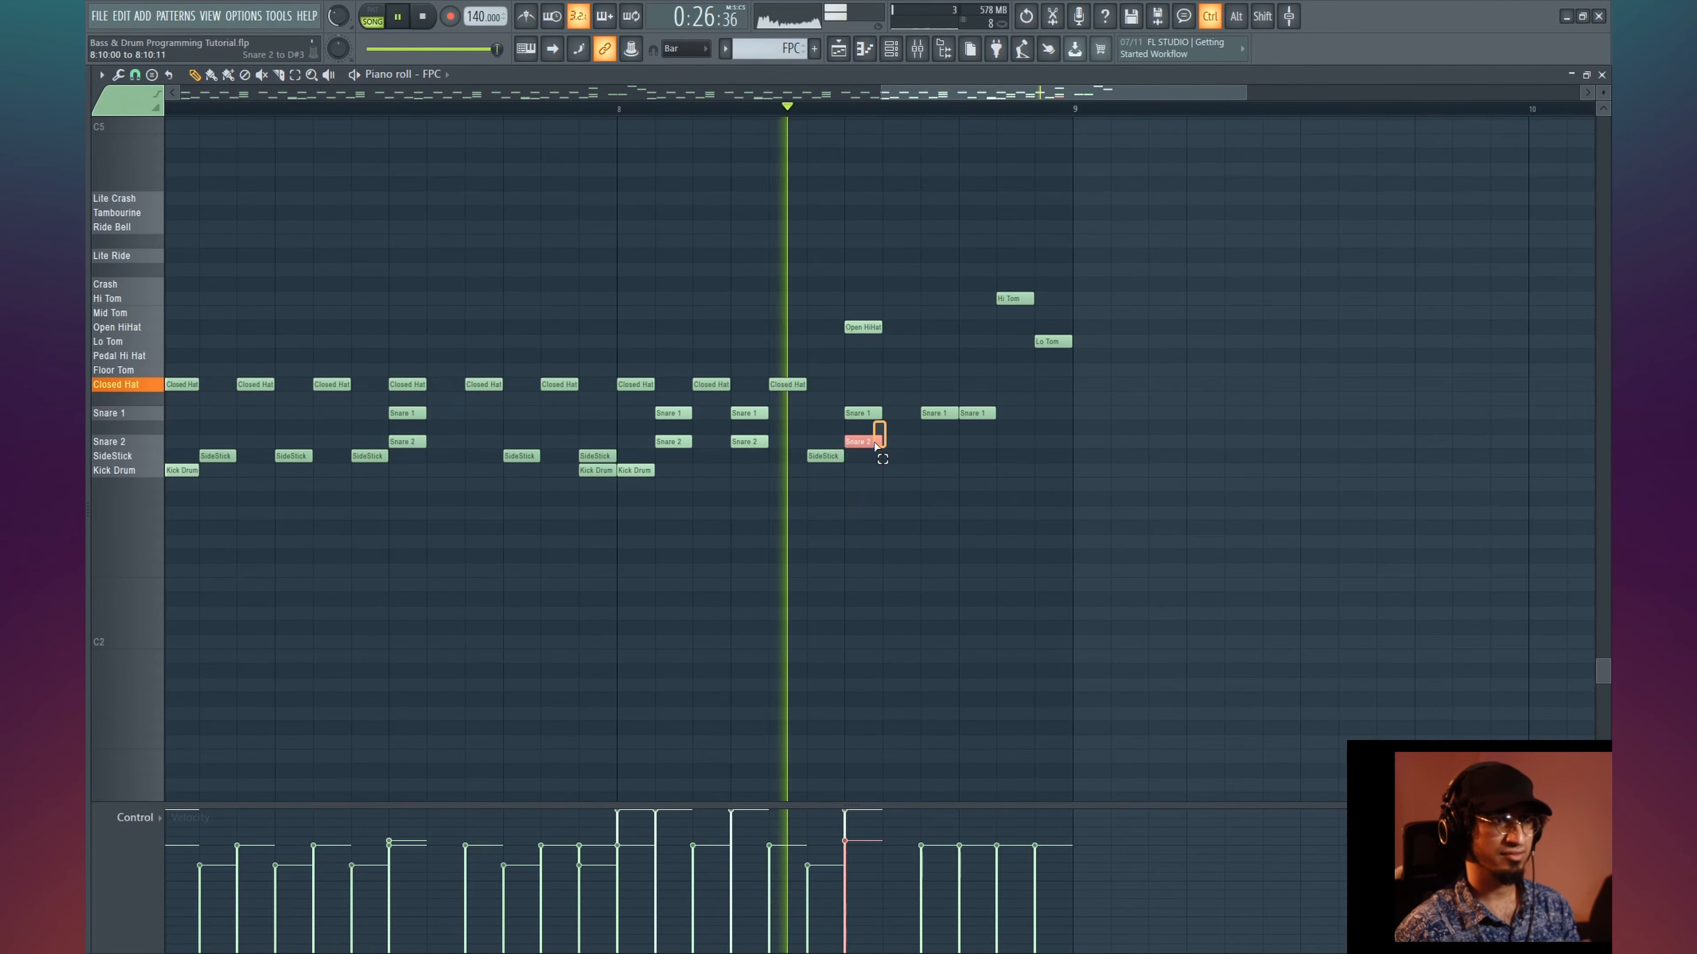
left_click(846, 871)
key("space")
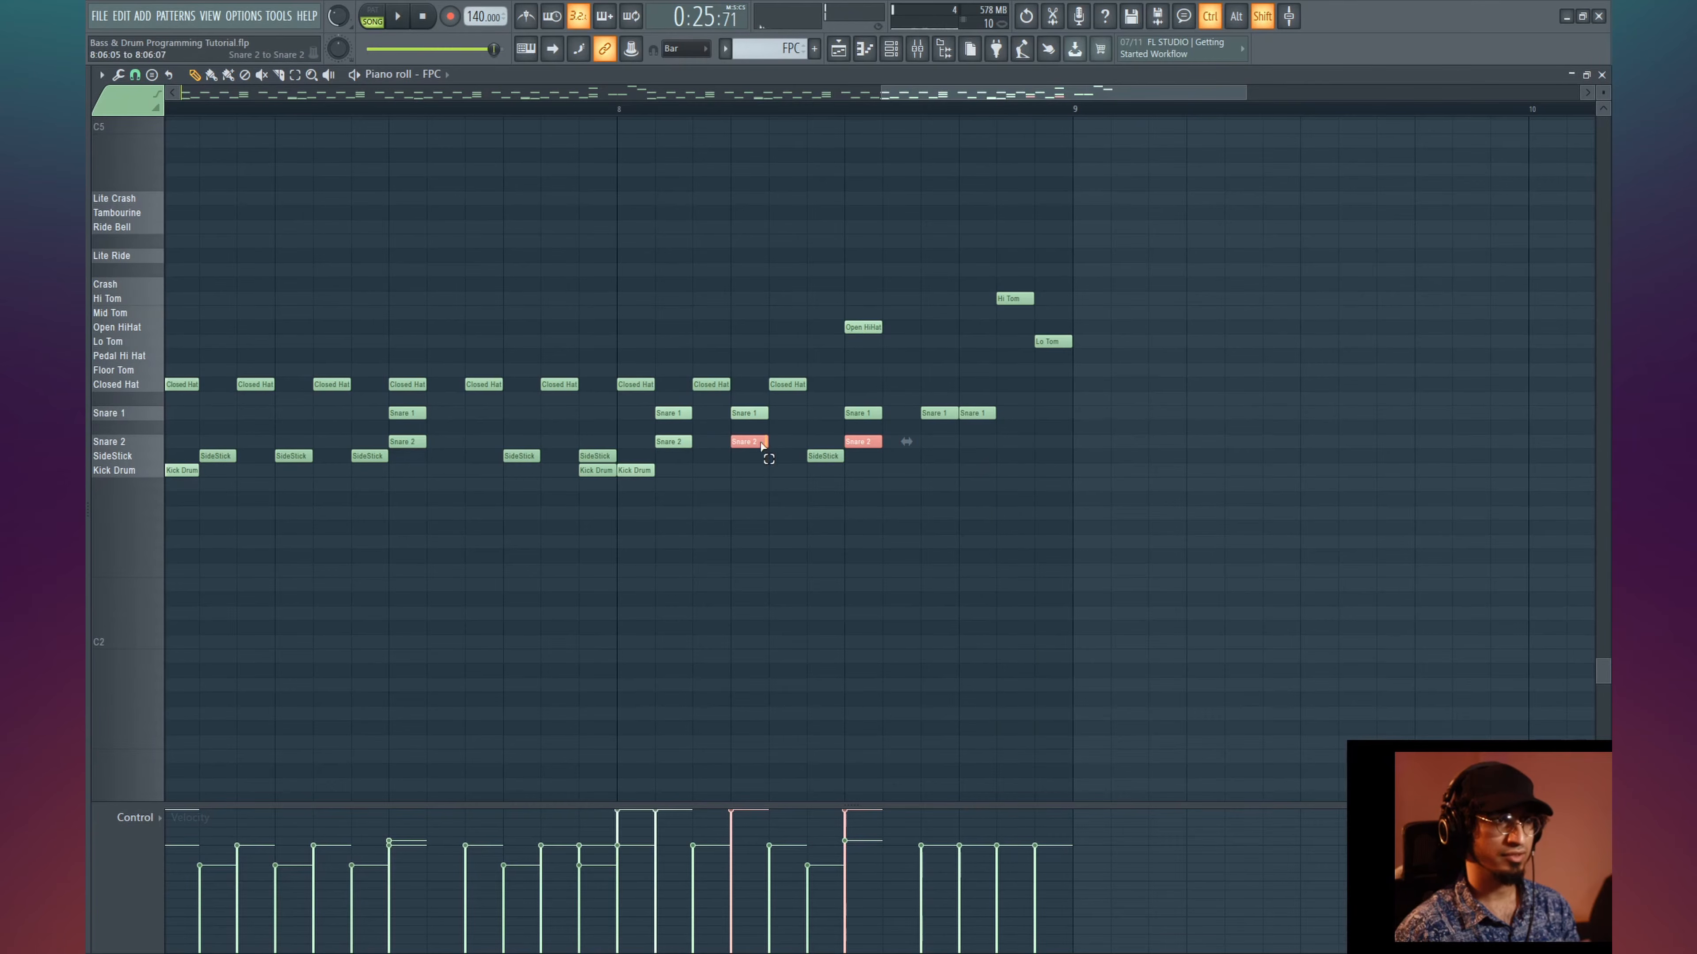
- Lower the velocity of the first two Snare 2 notes in bar 8 below their Snare 1 layers while auditioning the bar
left_click_drag(761, 445, 658, 485)
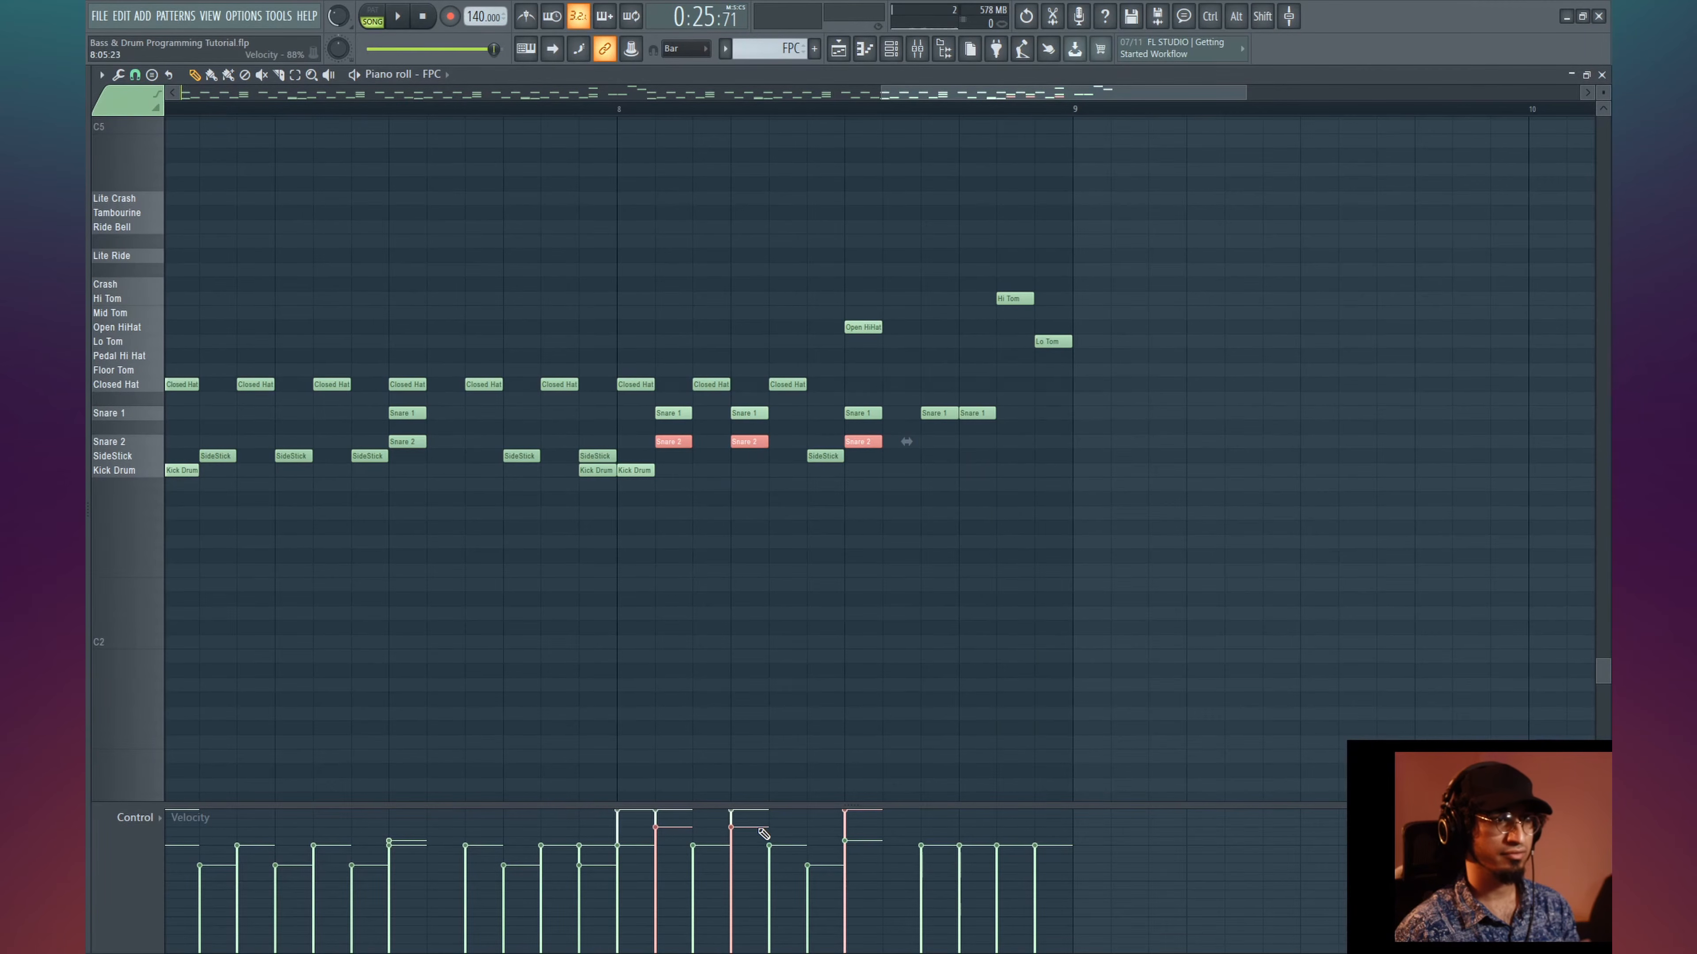
key("space")
key("space")
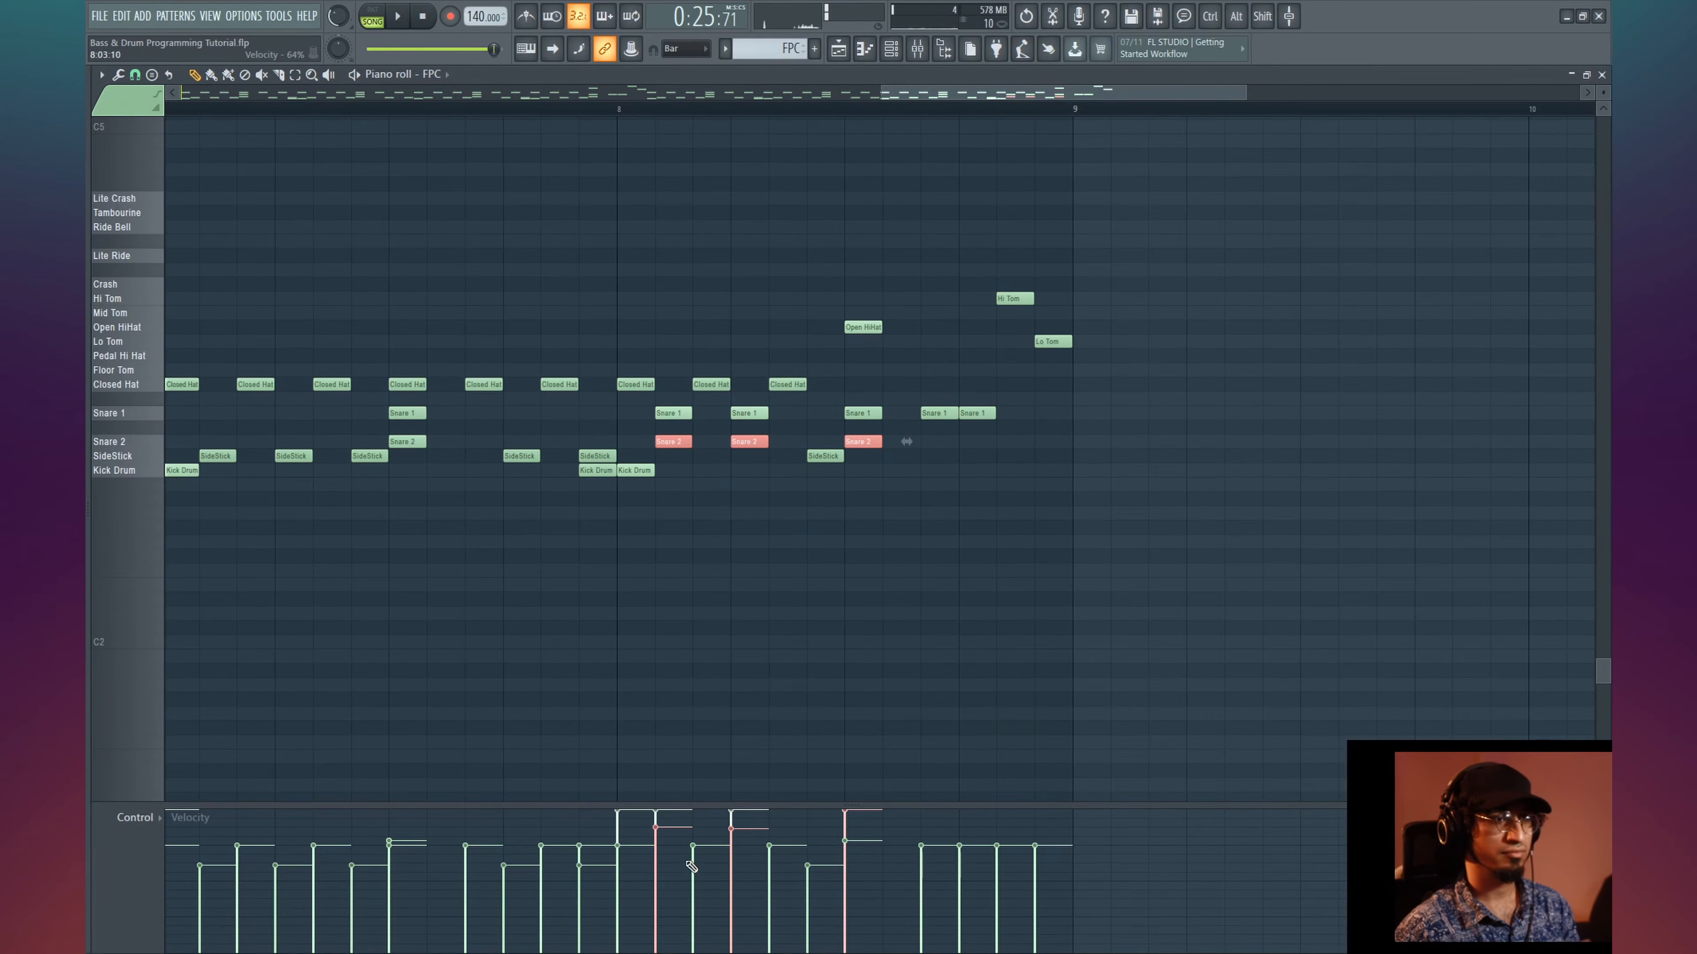
key("space")
key("ctrl+d")
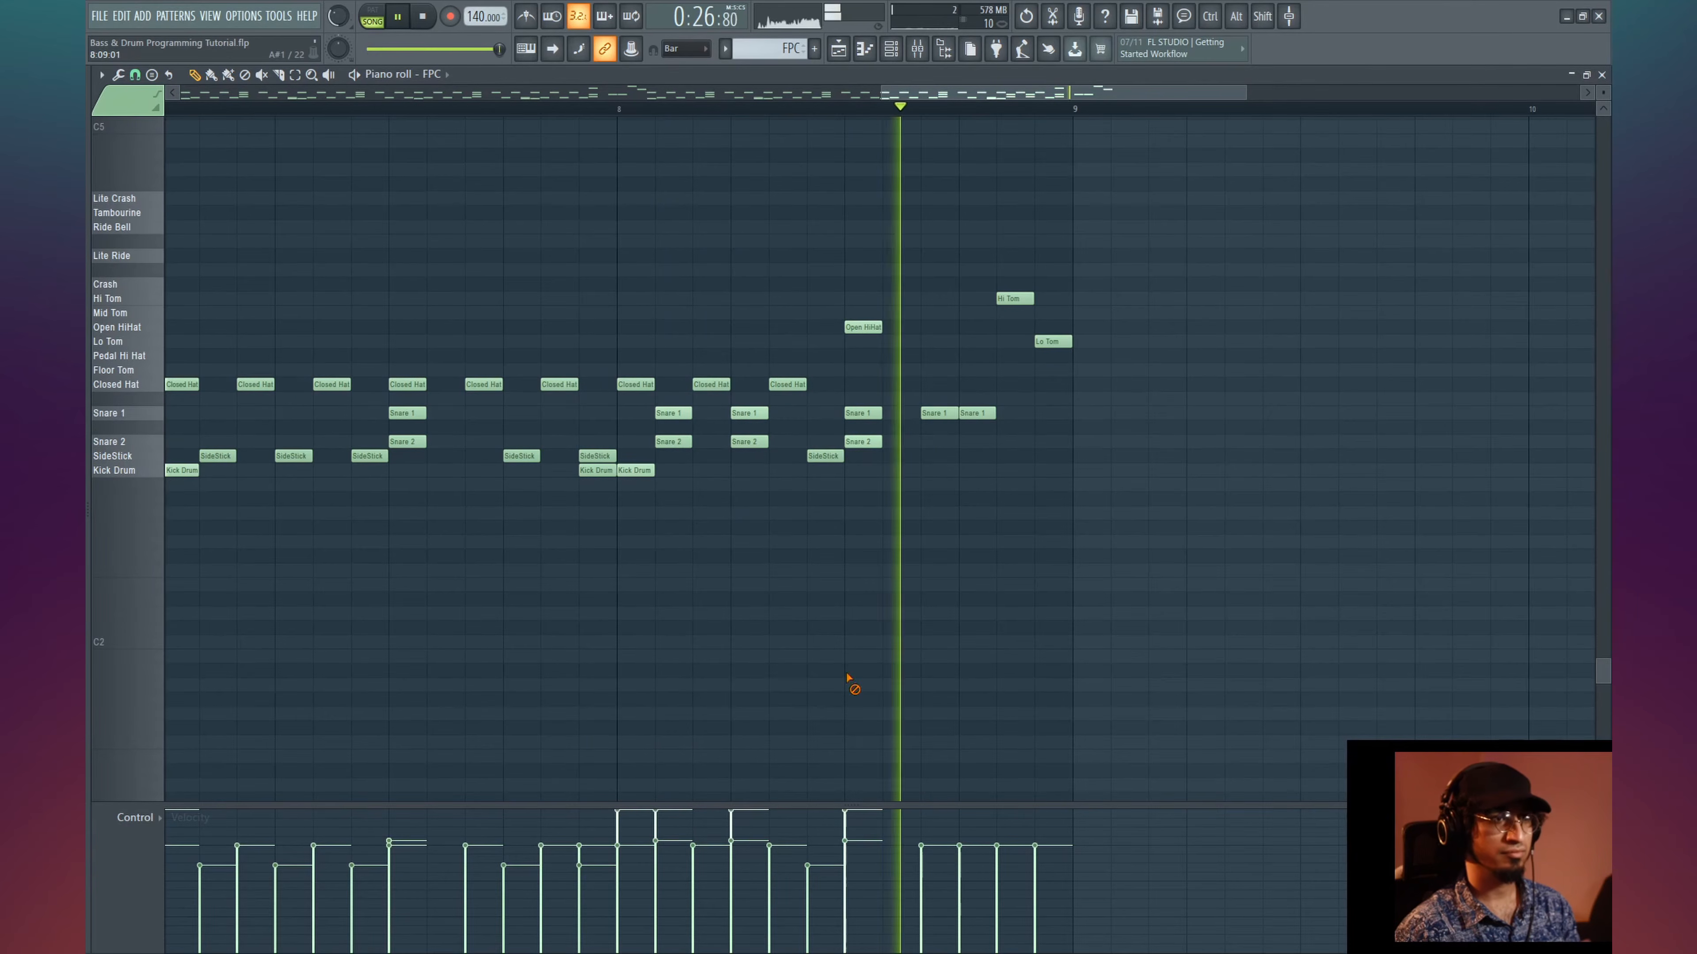
- Close the FPC plugin window and play back the full eight-bar drum pattern from bar 1
key("space")
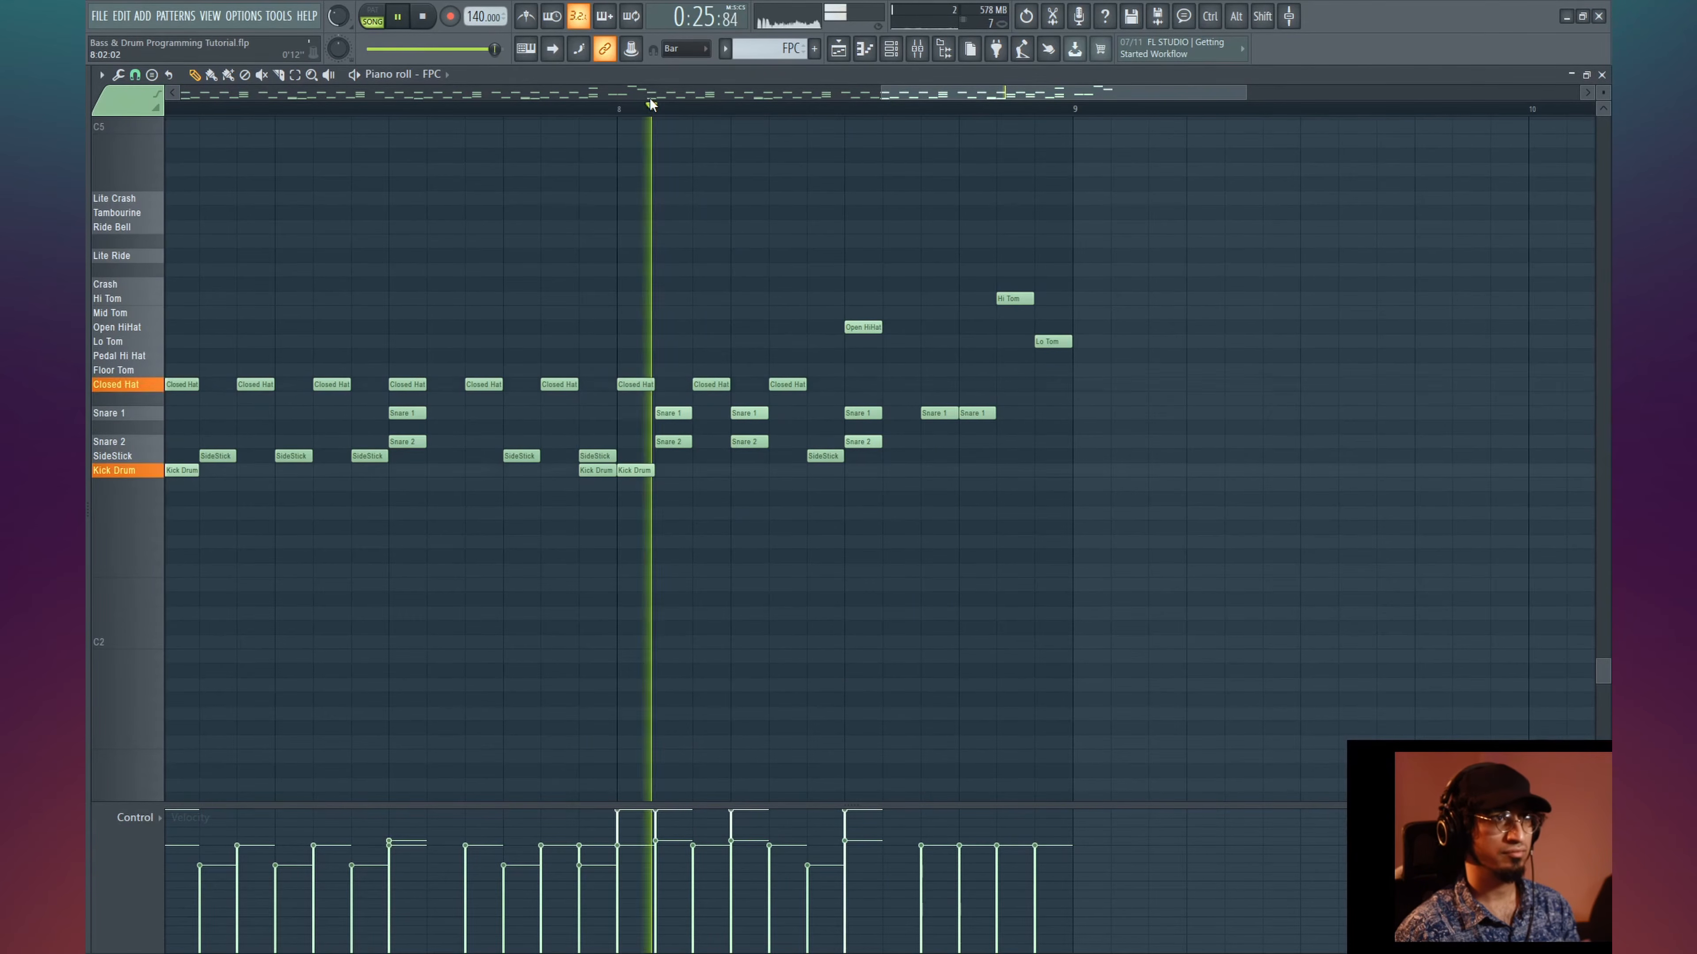
scroll(649, 98, "down", 2)
scroll(656, 107, "down", 4)
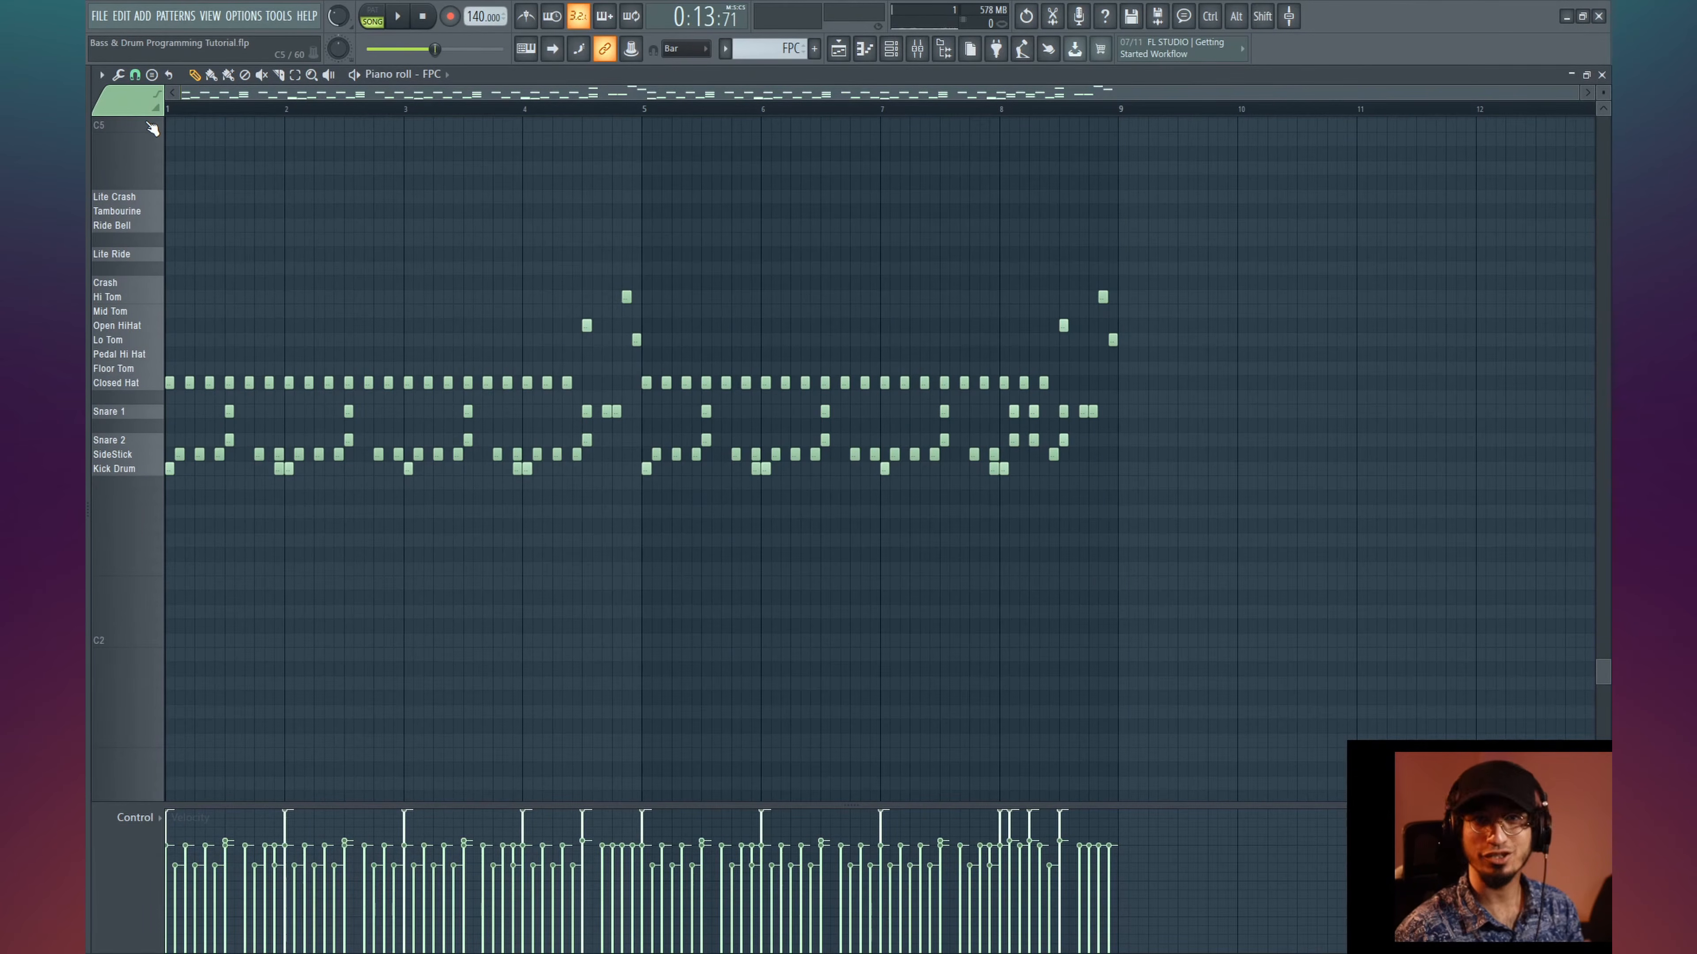
key("space")
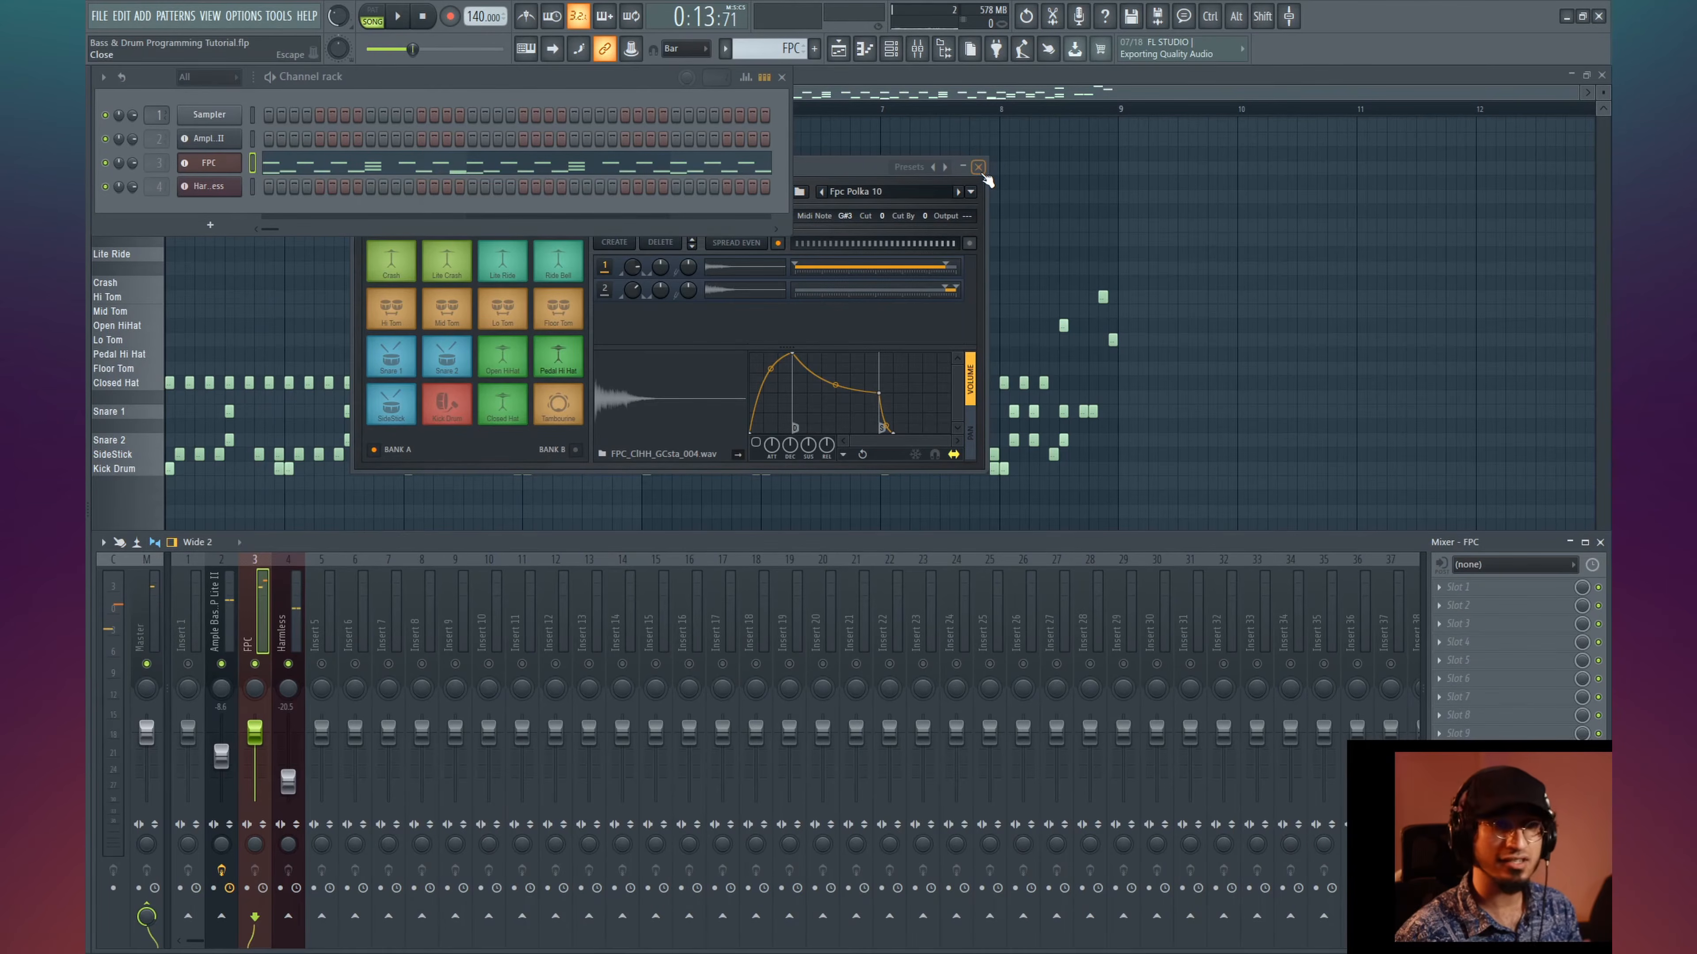
left_click(979, 168)
key("space")
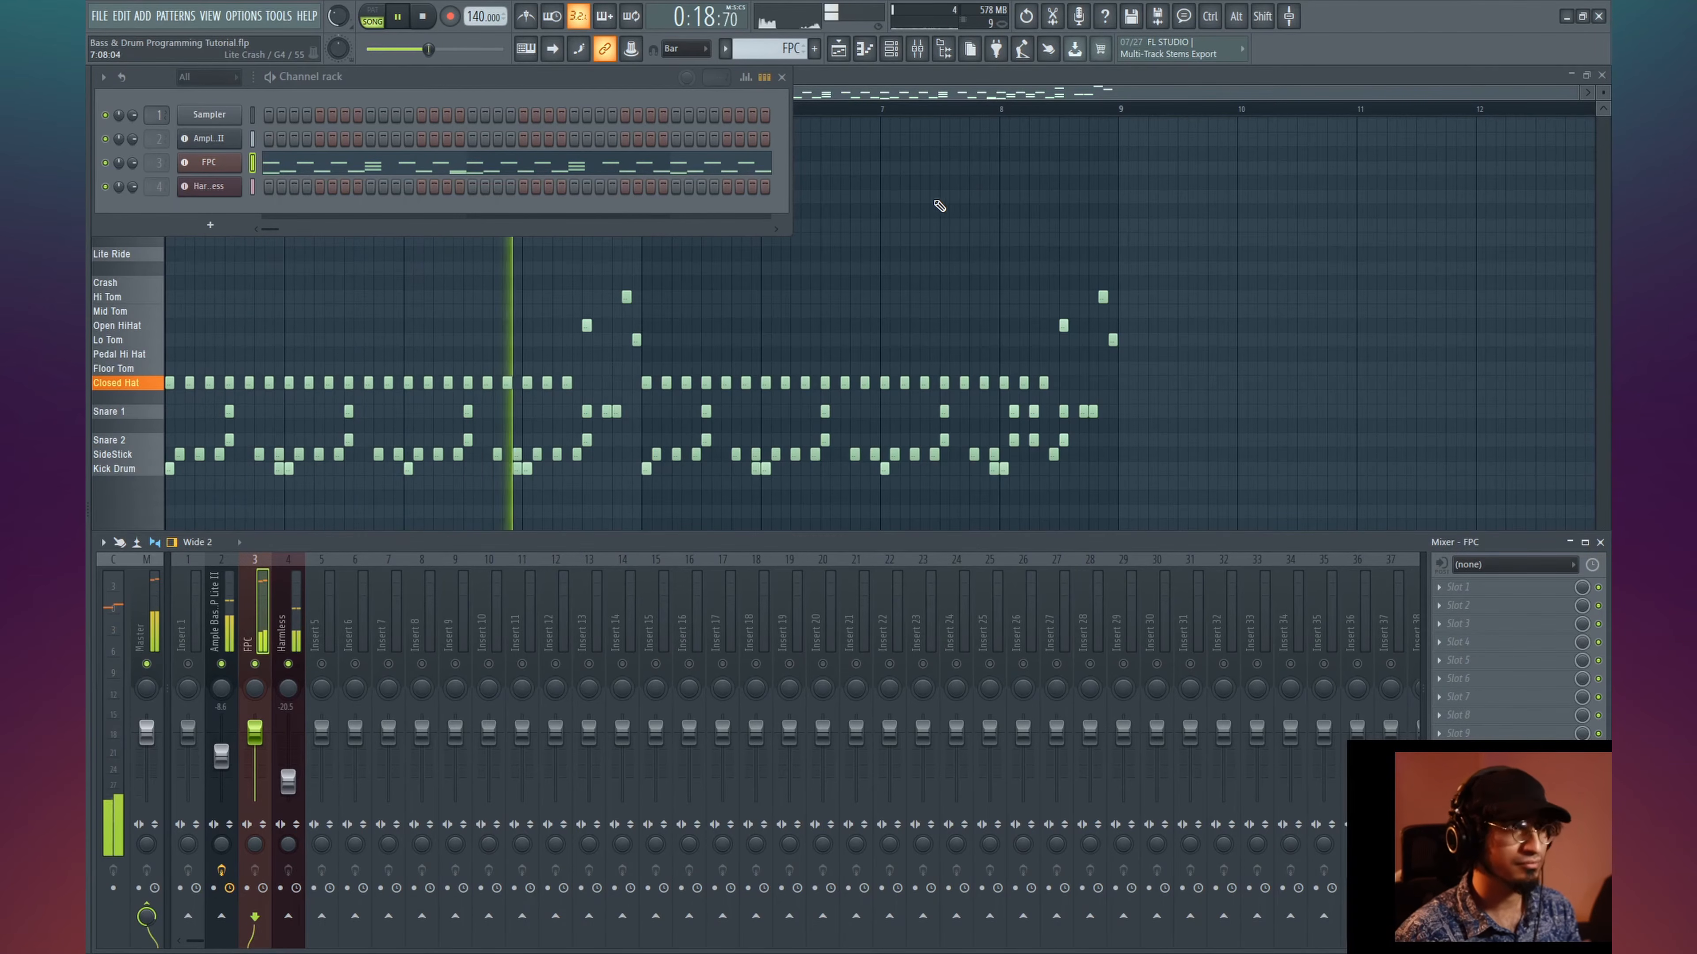
- Lower the Harmless mixer track's volume to -23.2 dB during playback of the drum pattern
left_click_drag(288, 782, 288, 786)
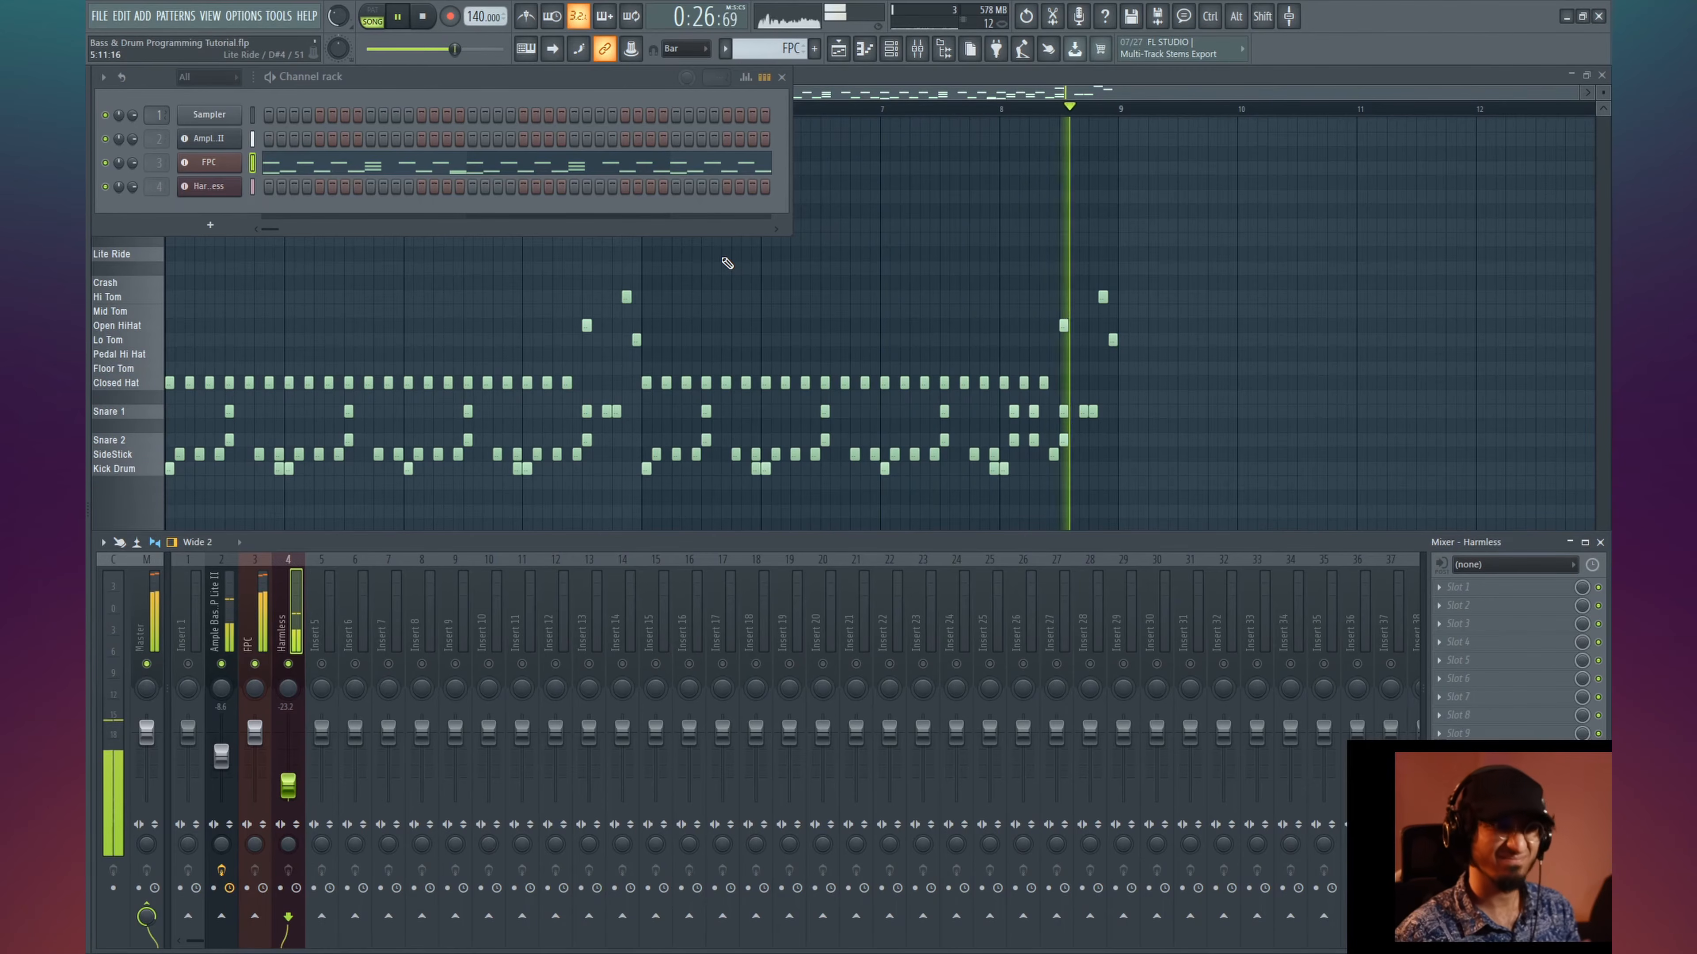
key("space")
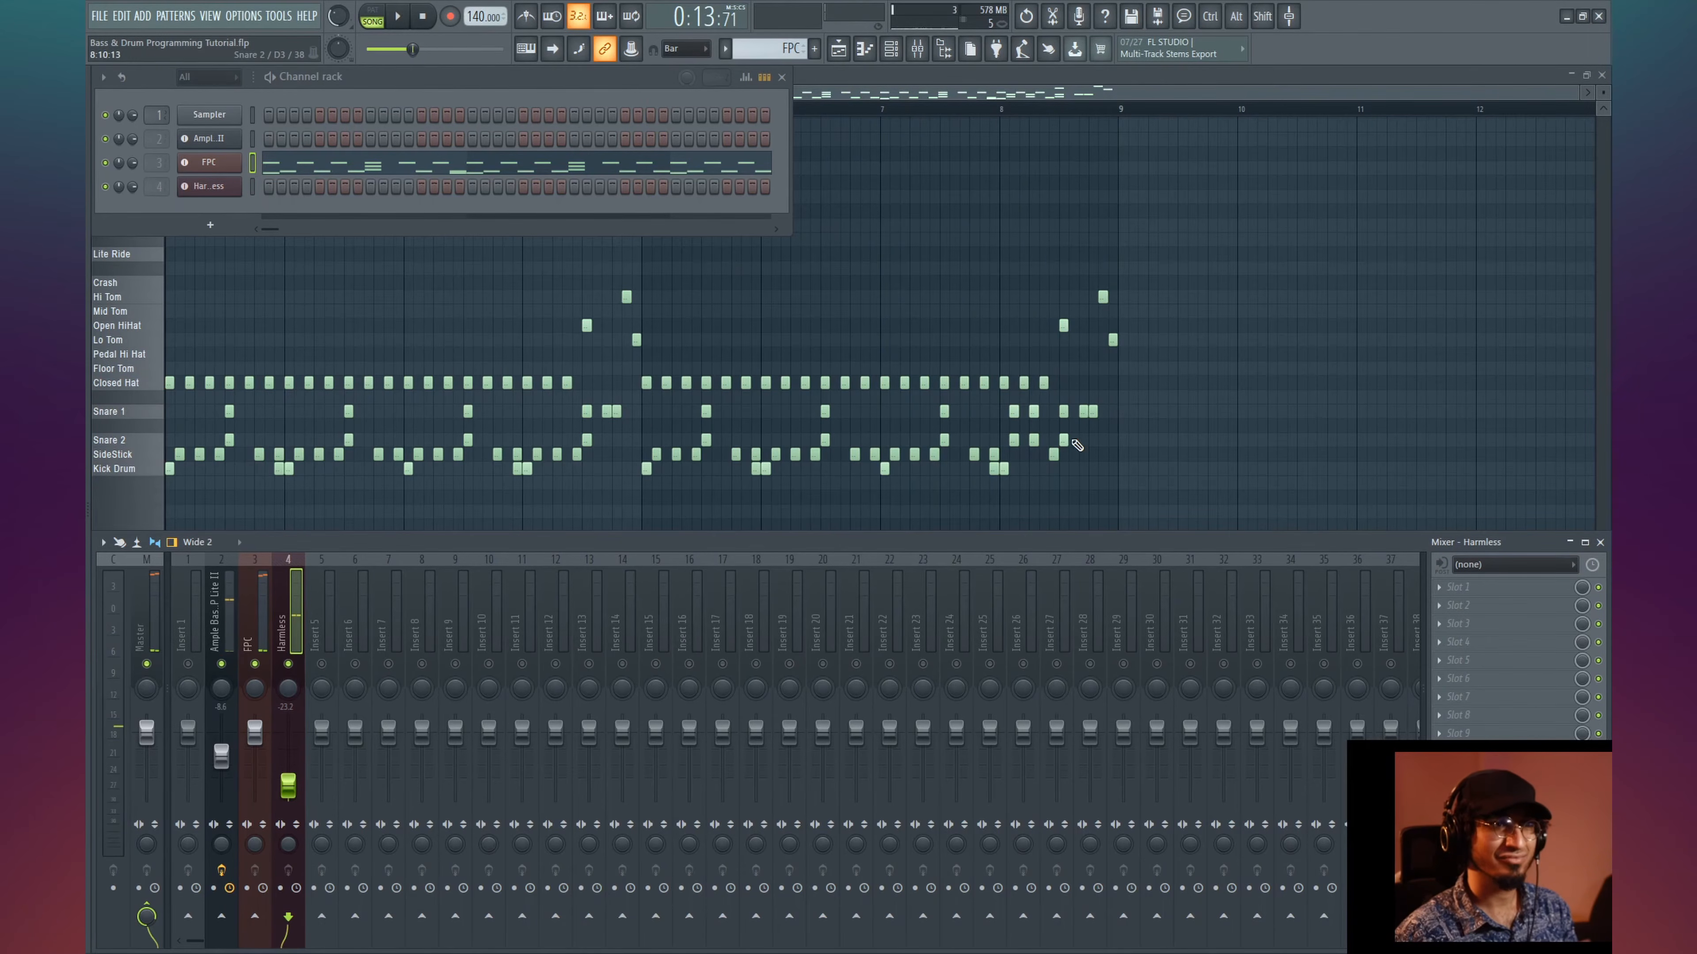
- Lower the velocity of the first two Snare 1 notes in bar 8 to about 88% and audition the bar
left_click_drag(1003, 391, 1060, 426)
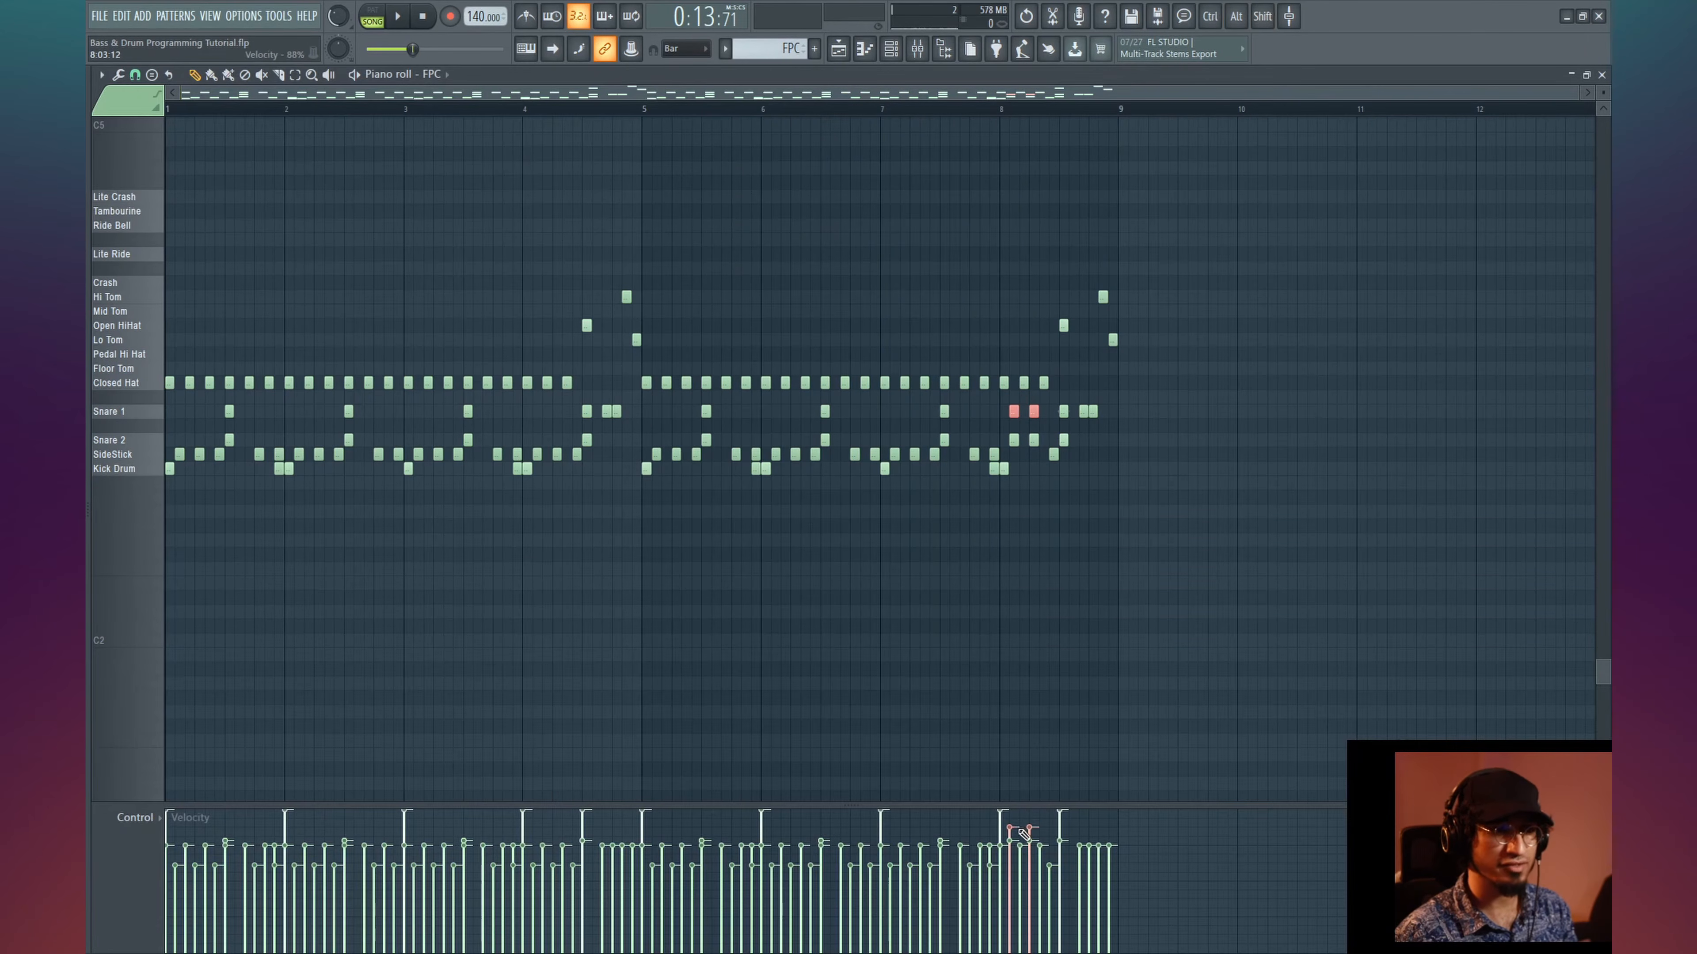
key("space")
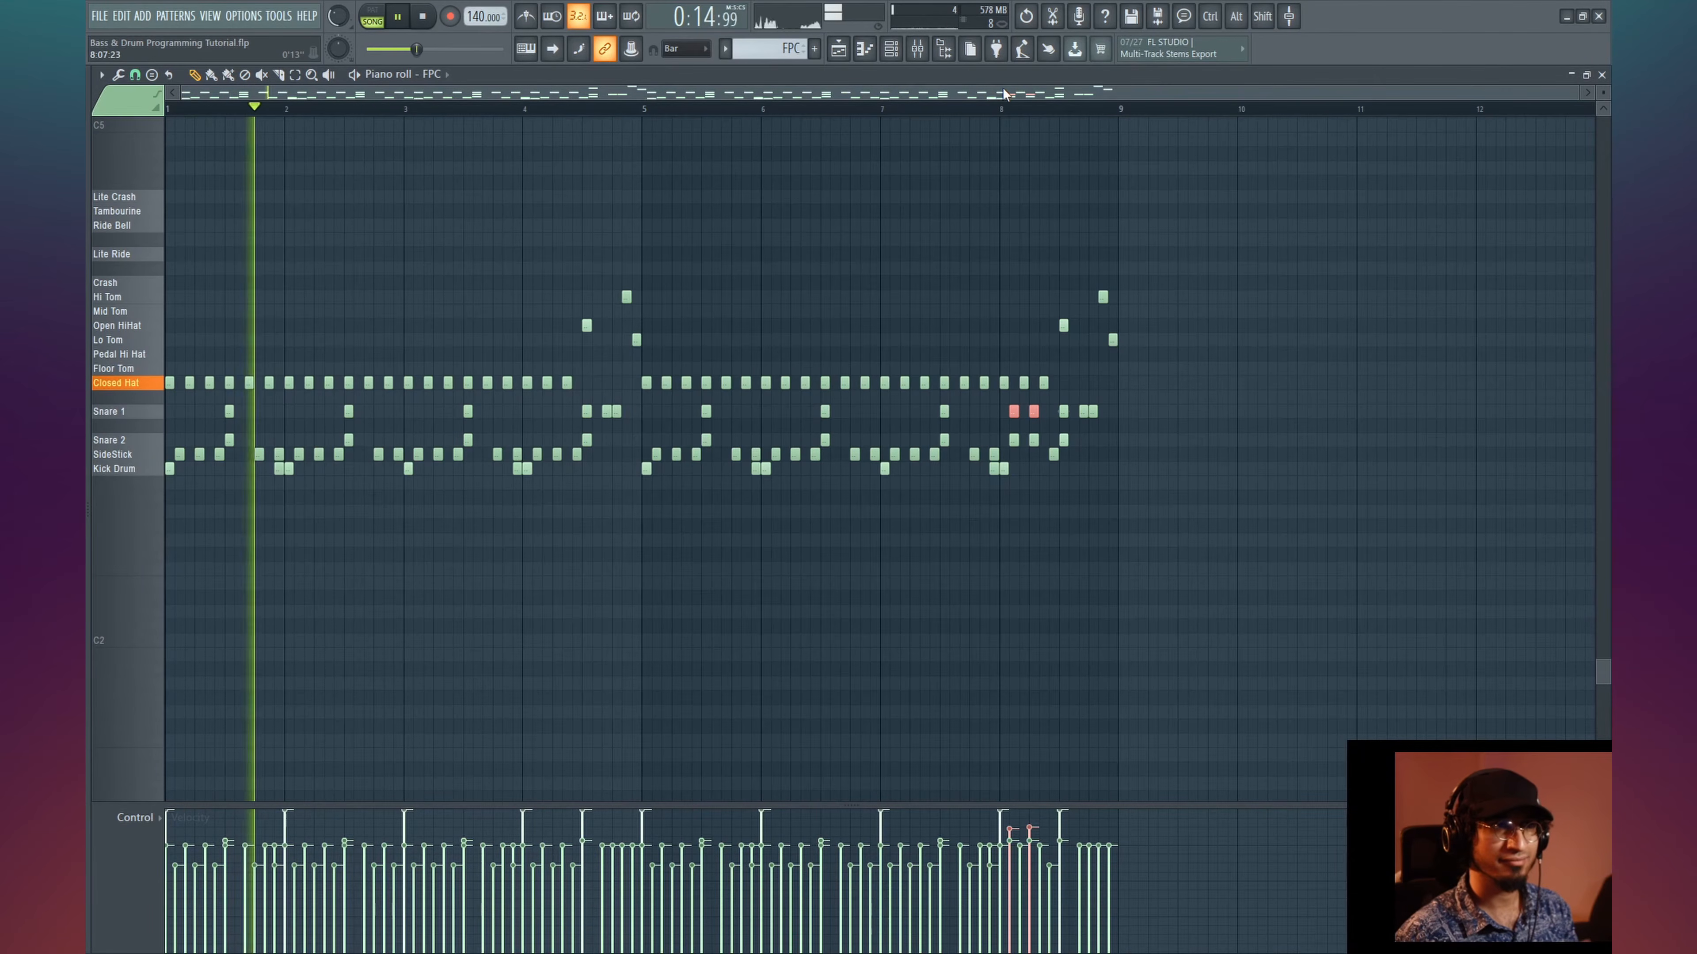
left_click(1005, 108)
scroll(1189, 174, "up", 4)
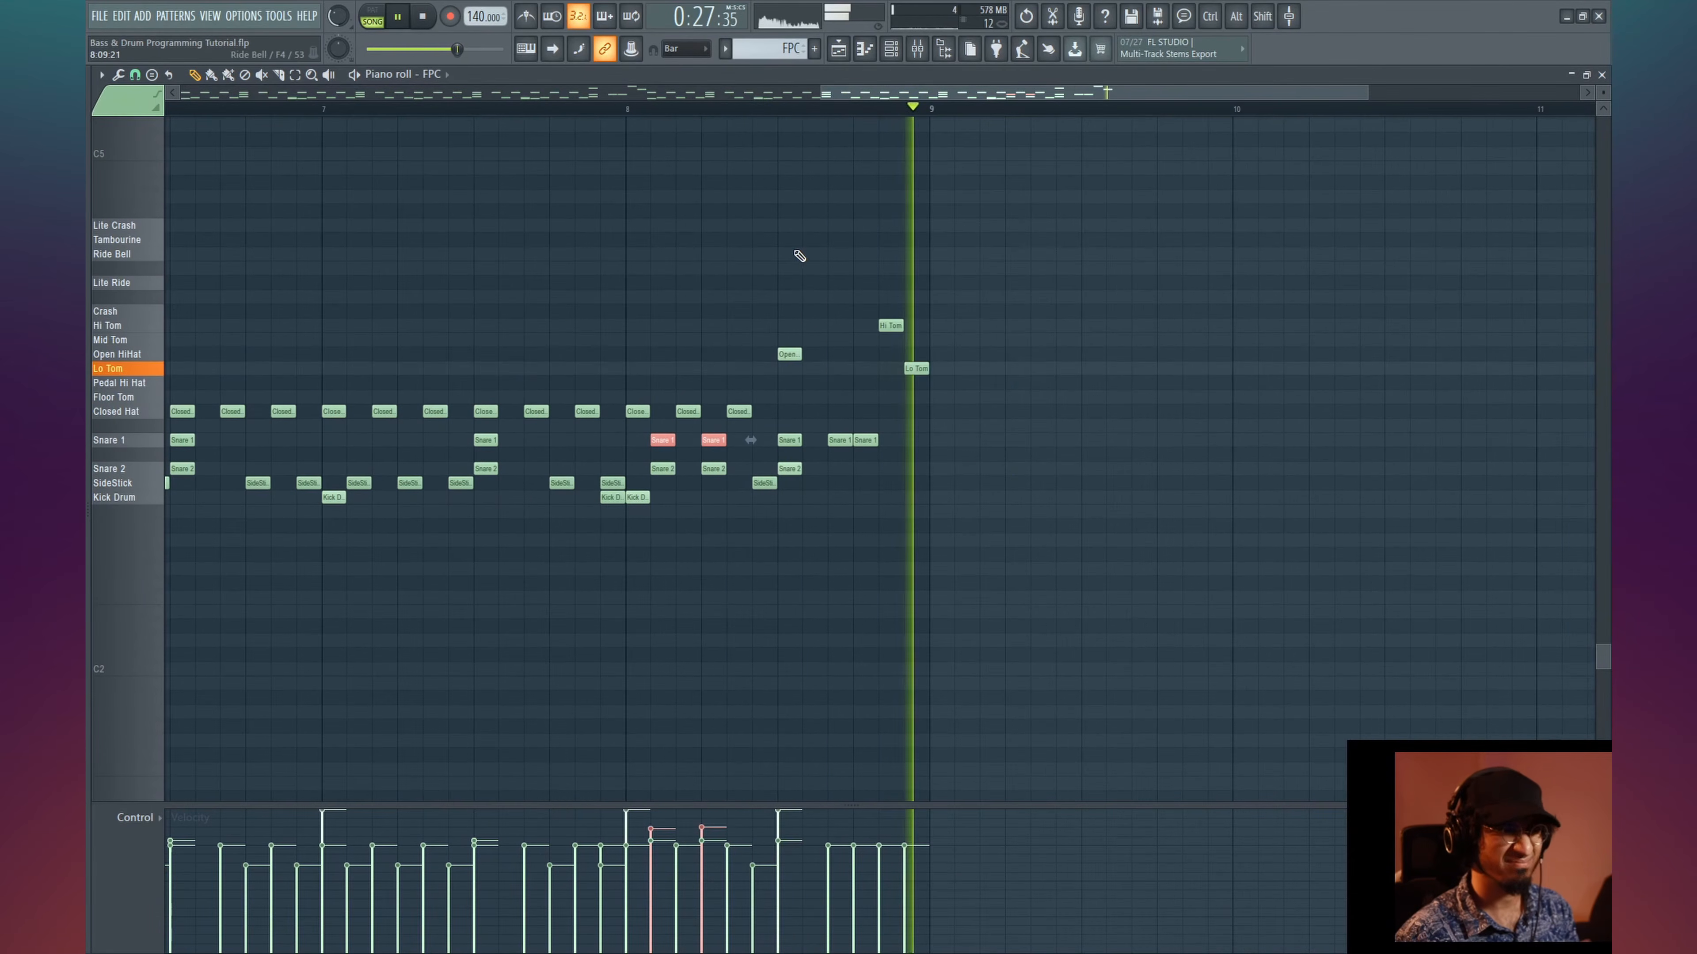
key("space")
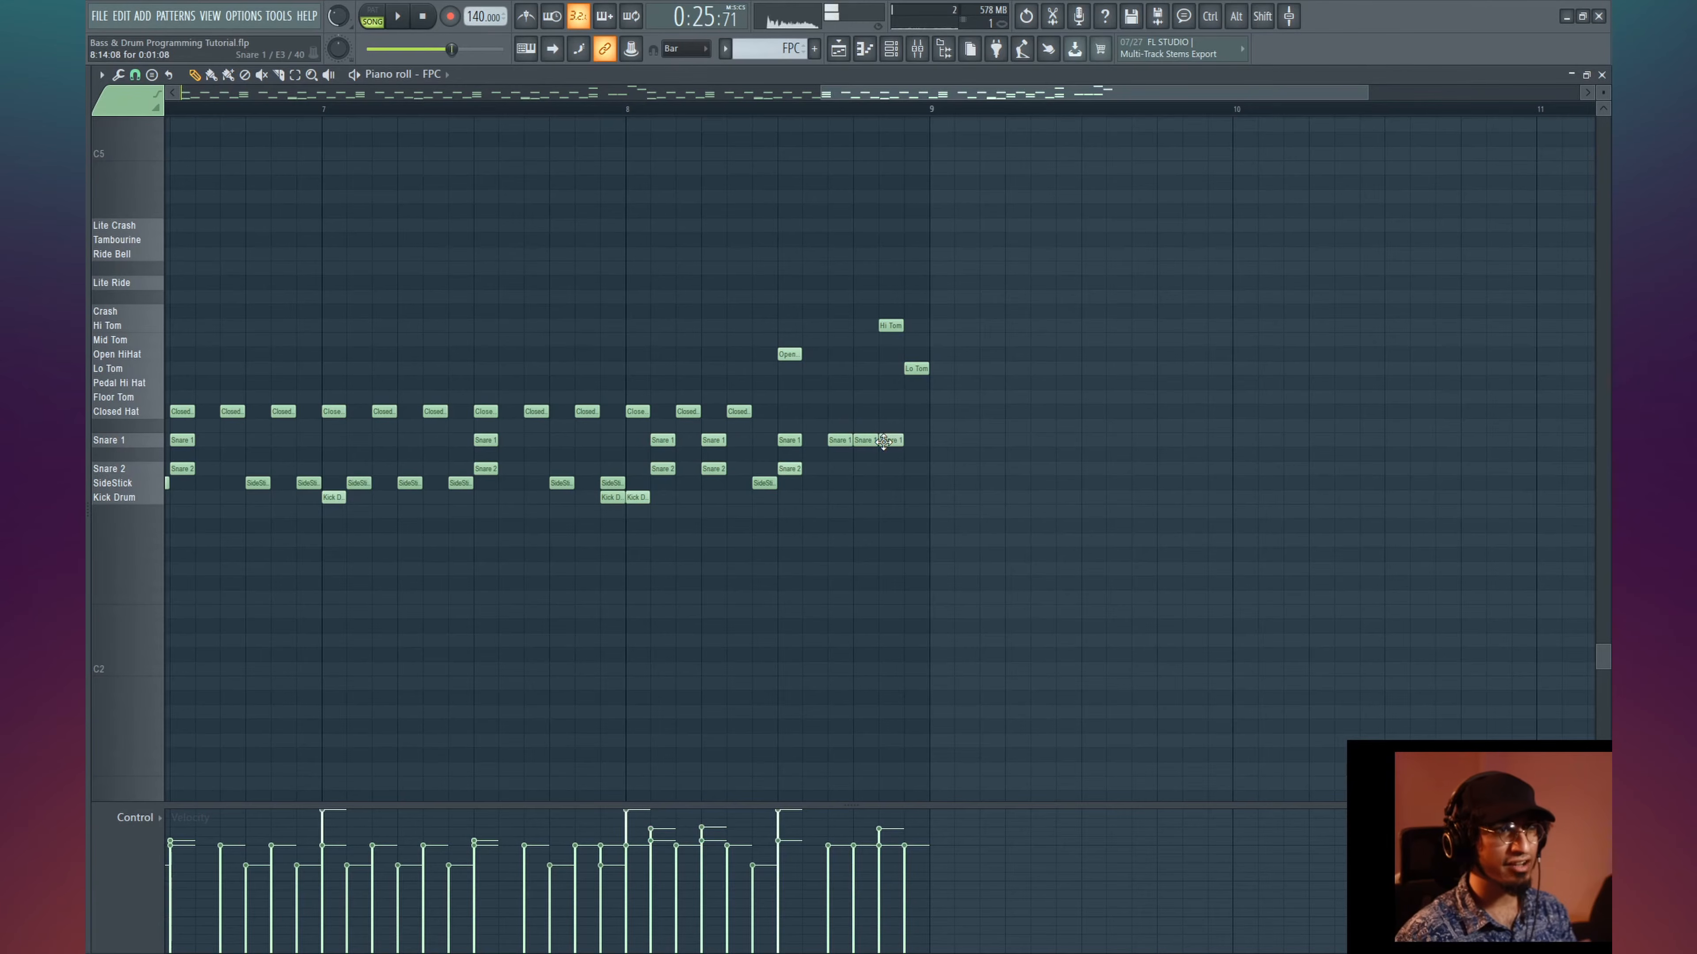
- Try an extra Snare 1 note under the Hi Tom at the end of bar 8 and audition it
left_click(814, 109)
key("space")
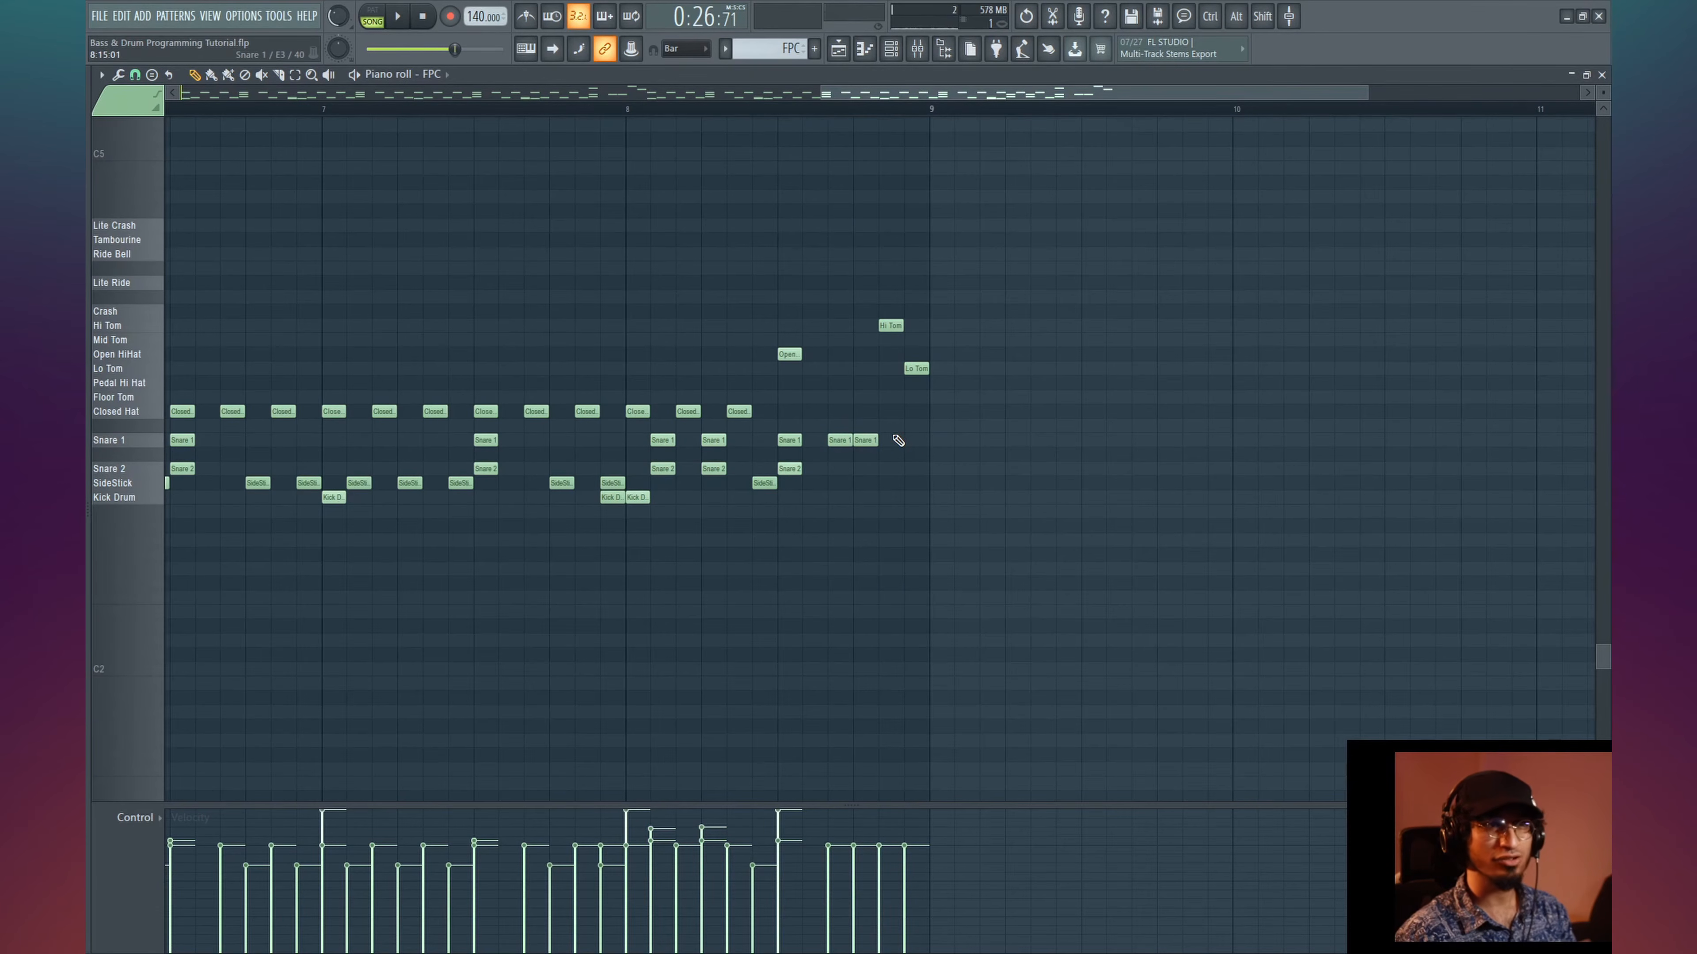
- Play back the drum pattern from bar 5 through the fill in bar 8
left_click_drag(579, 181, 797, 158)
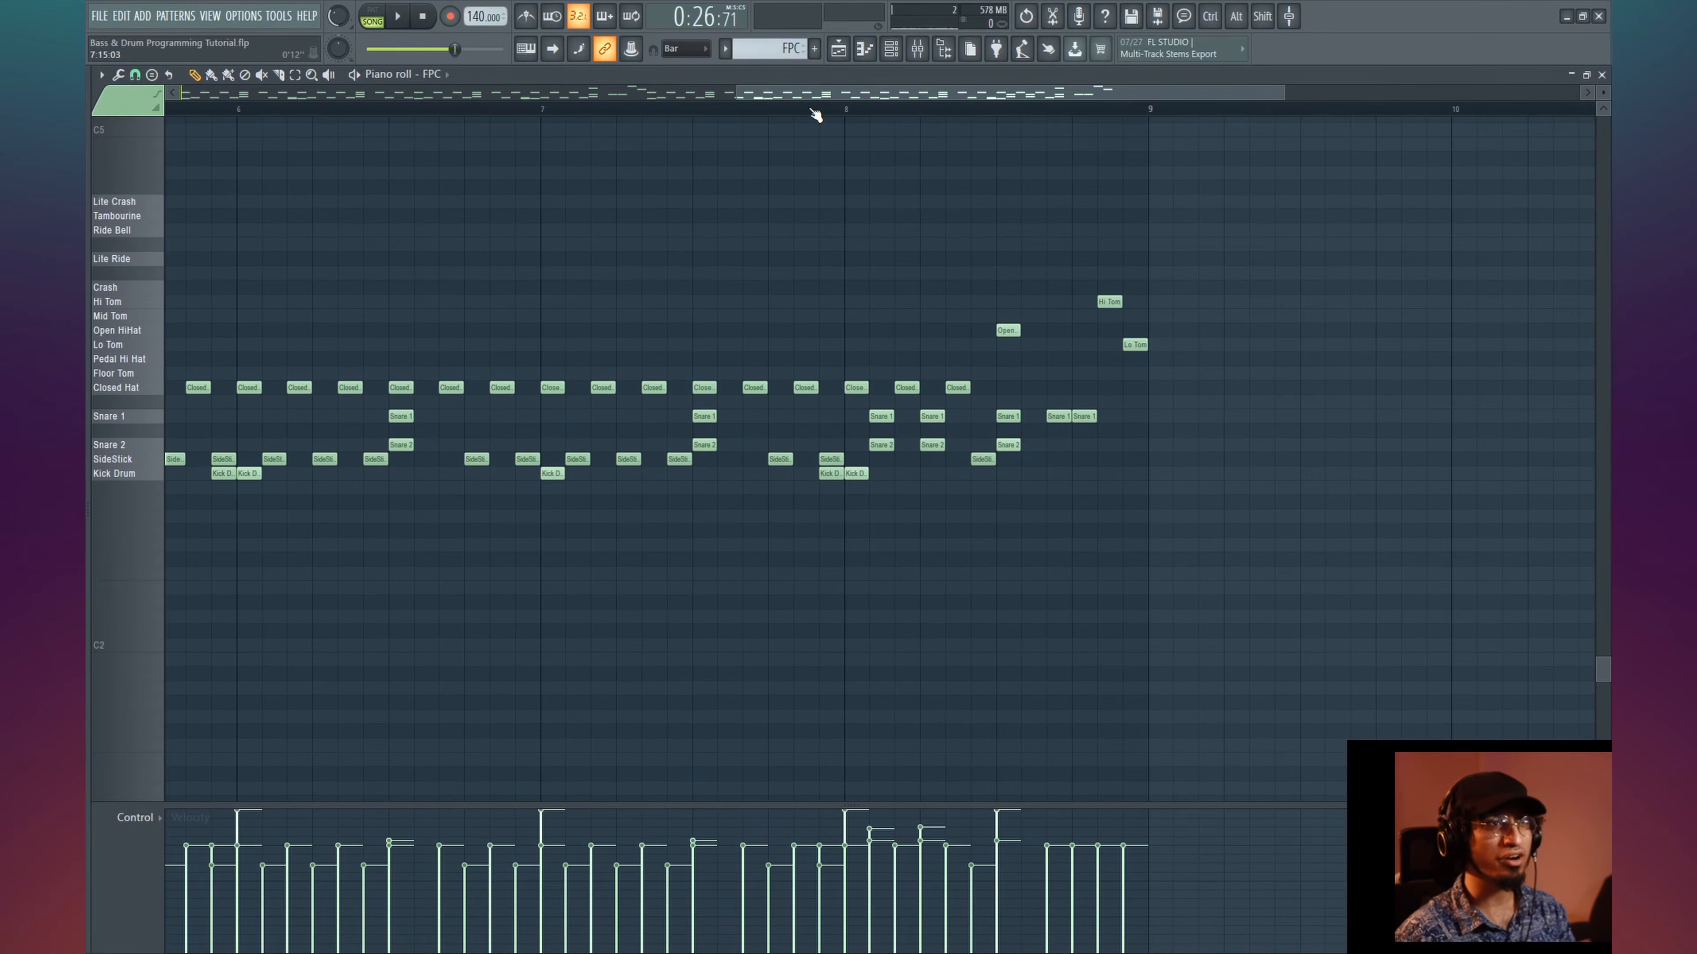
scroll(813, 112, "down", 5)
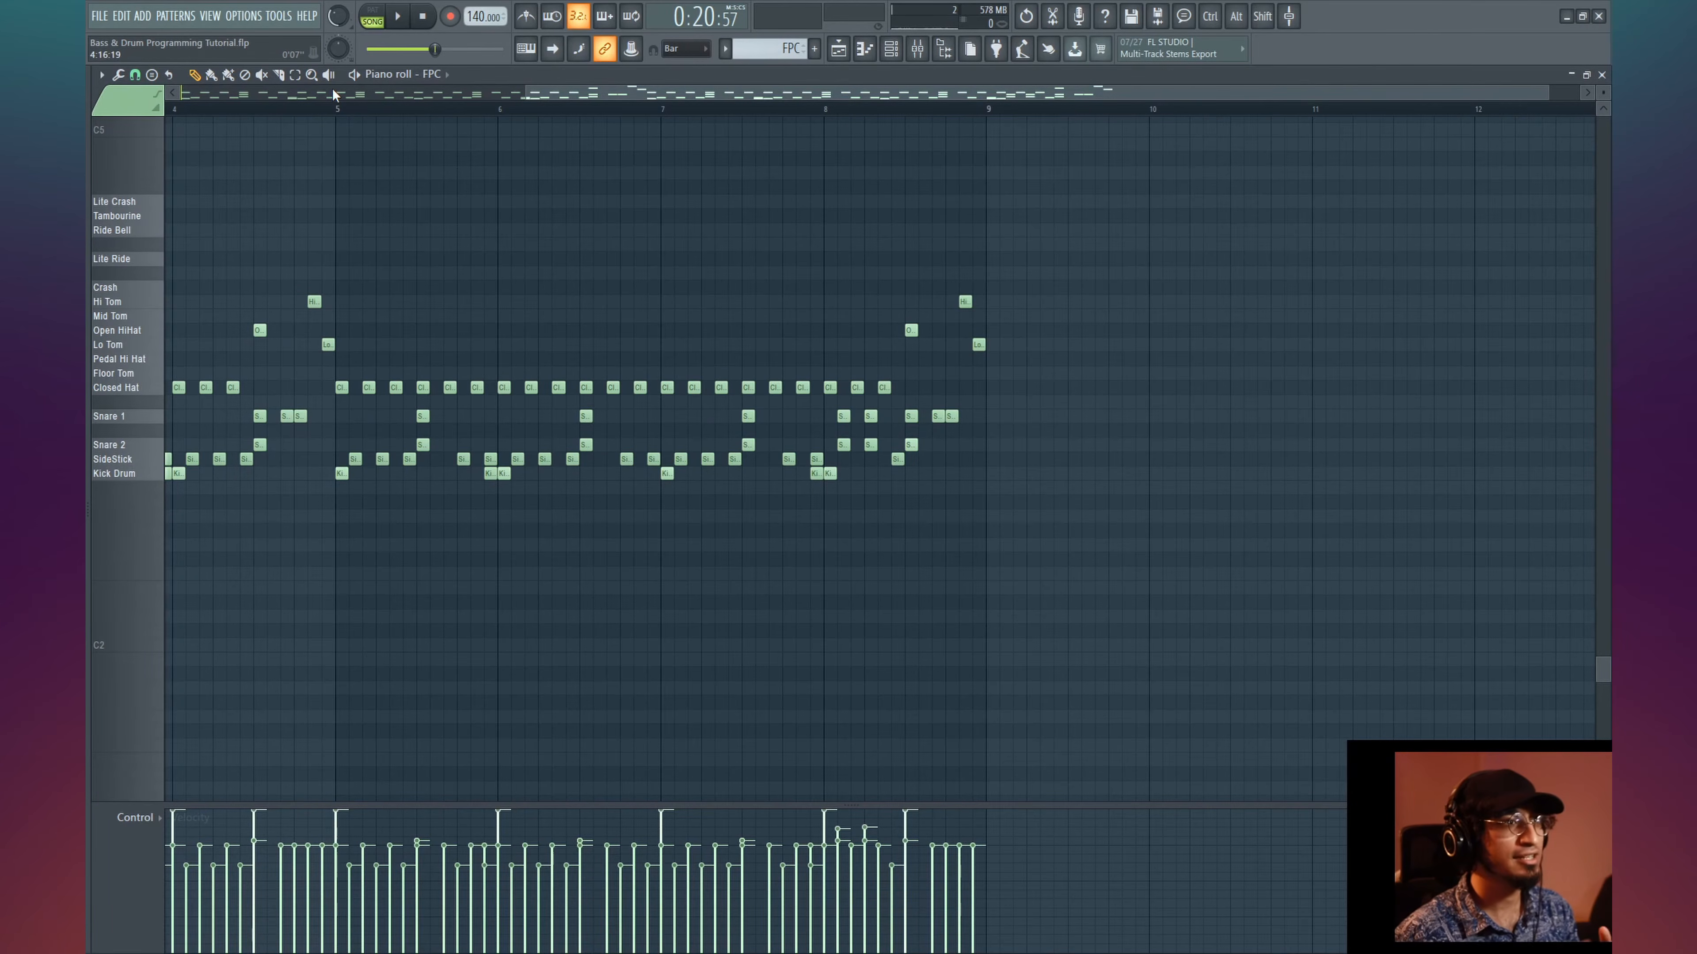
key("space")
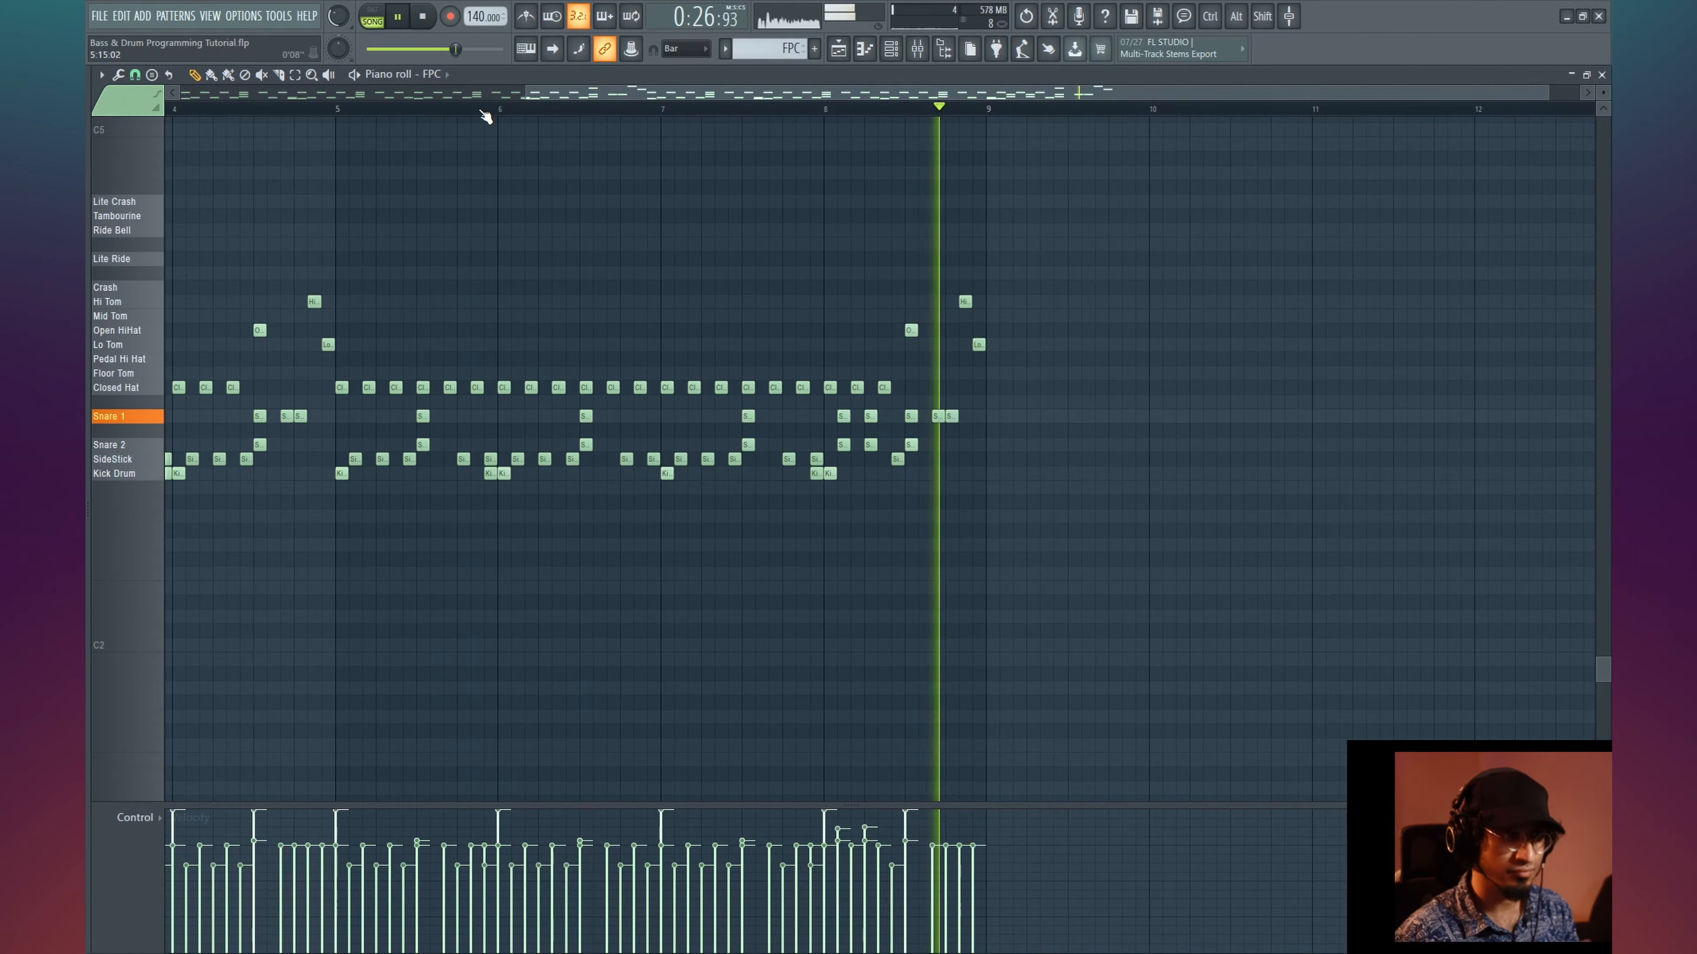
scroll(486, 117, "down", 3)
- Duplicate the eight-bar FPC clip in the Playlist so that the copy starts at bar 17
left_click_drag(1235, 233, 172, 569)
key("F6")
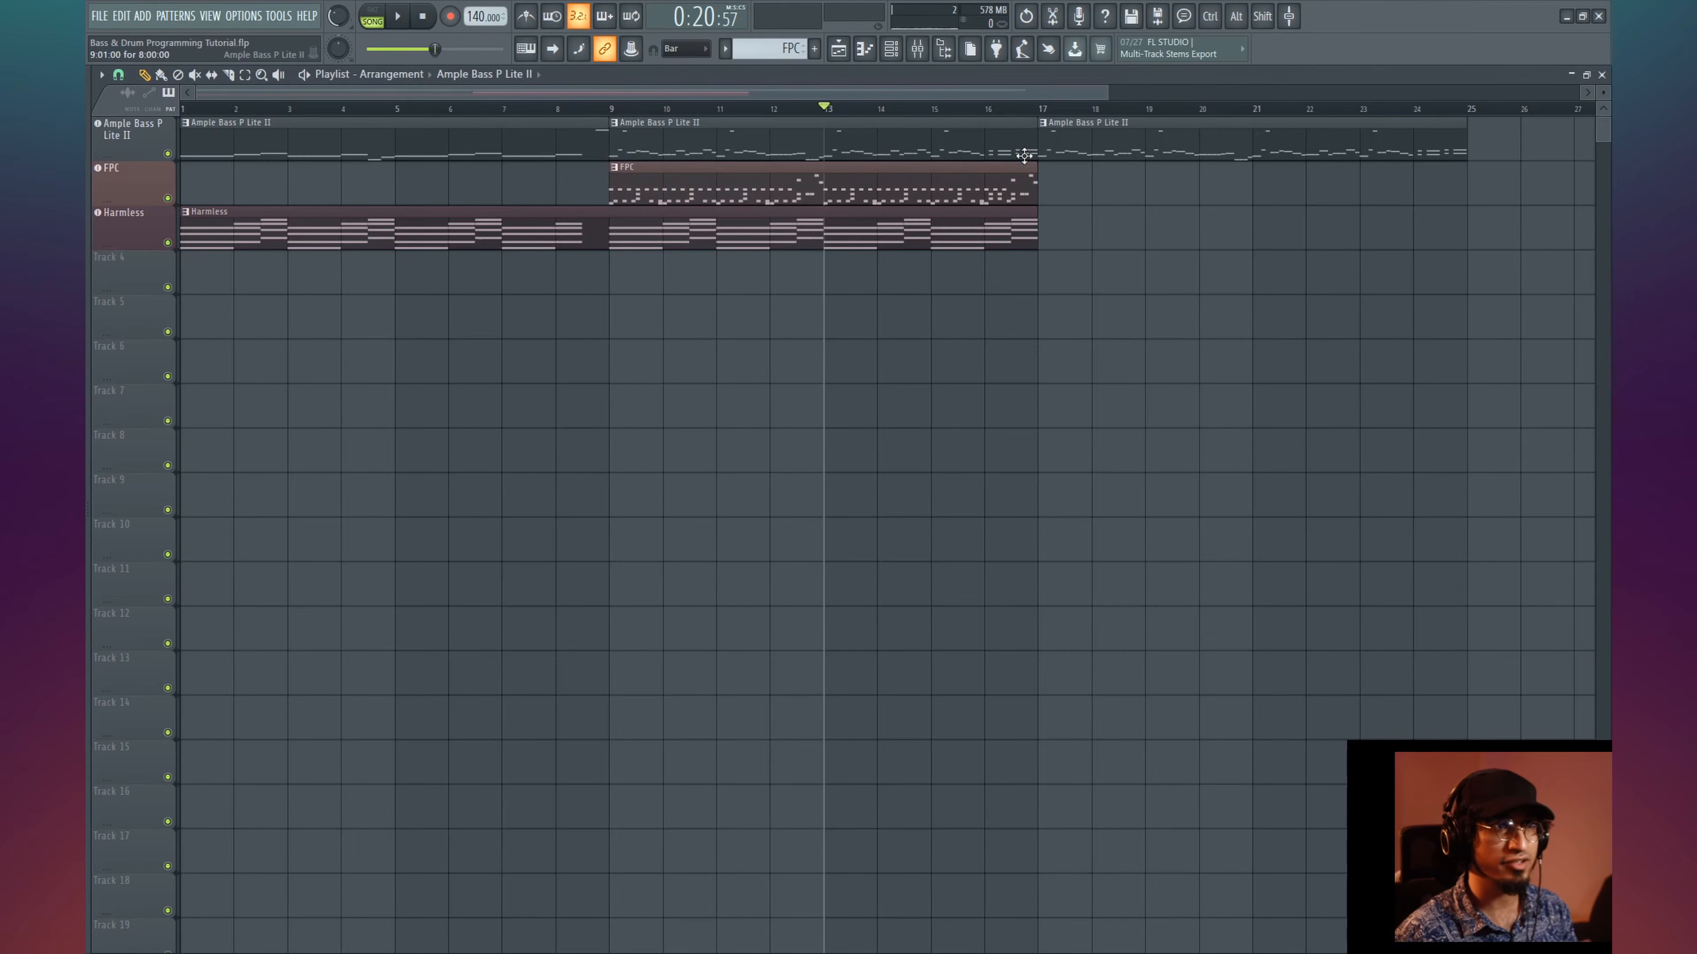
left_click_drag(797, 184, 1225, 186)
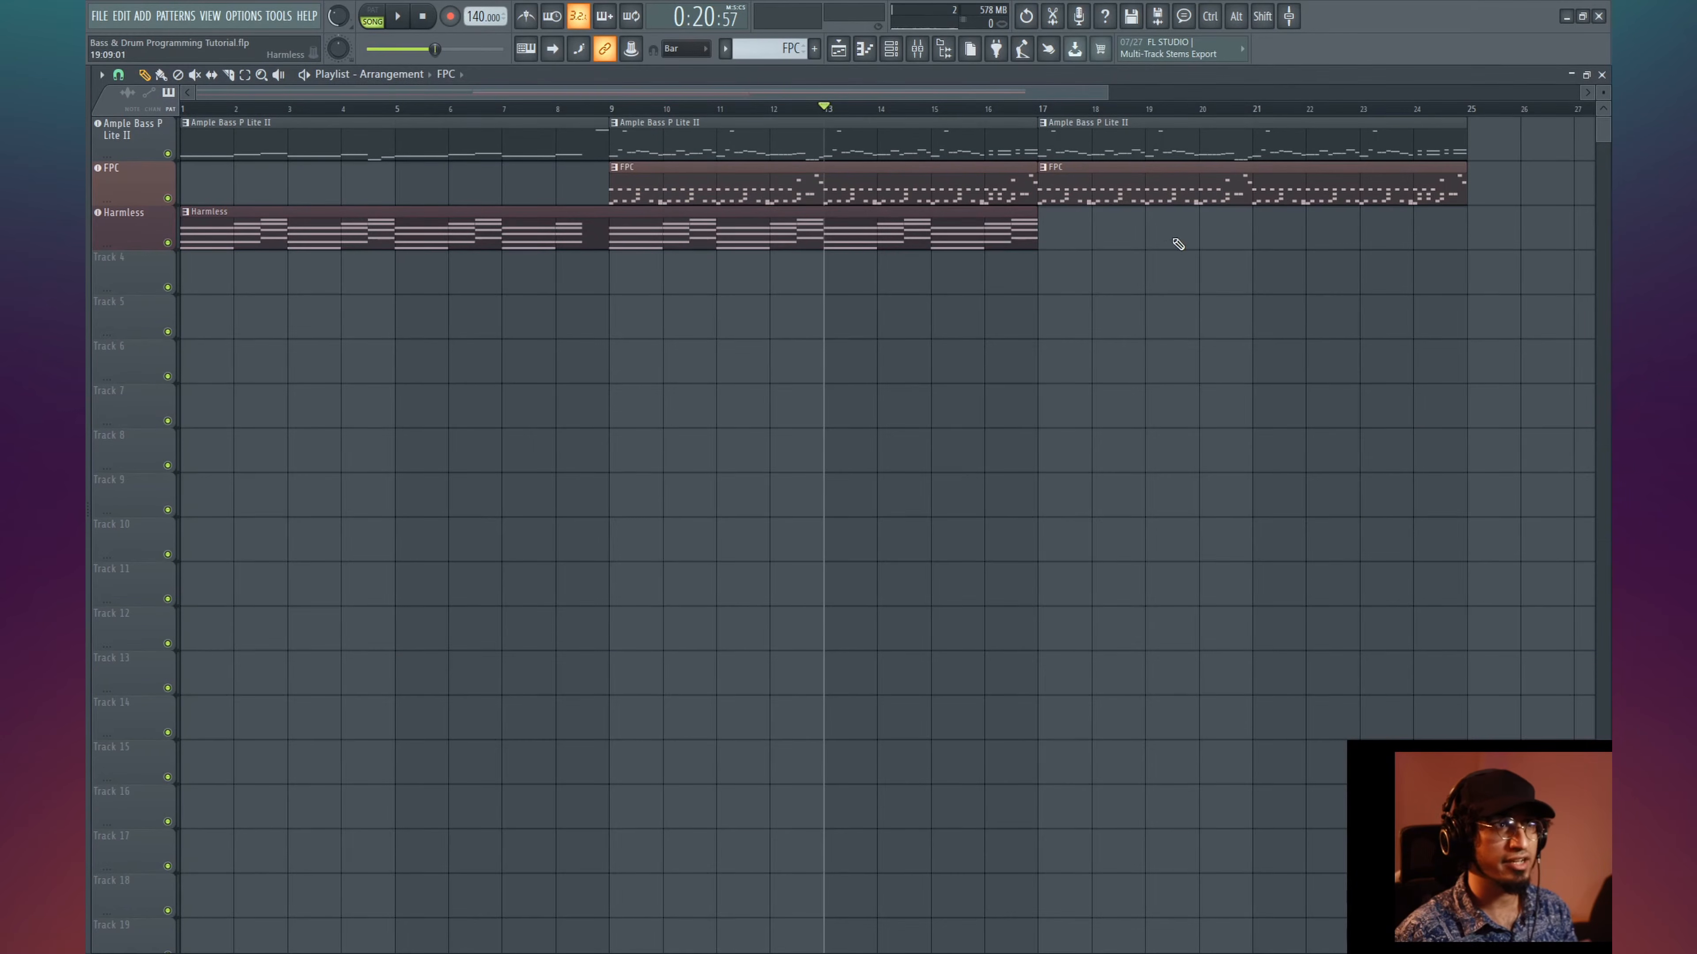
- Merge the pattern clips on the Ample Bass P Lite II track, and likewise those on the FPC track
scroll(787, 202, "right", 4)
right_click(129, 126)
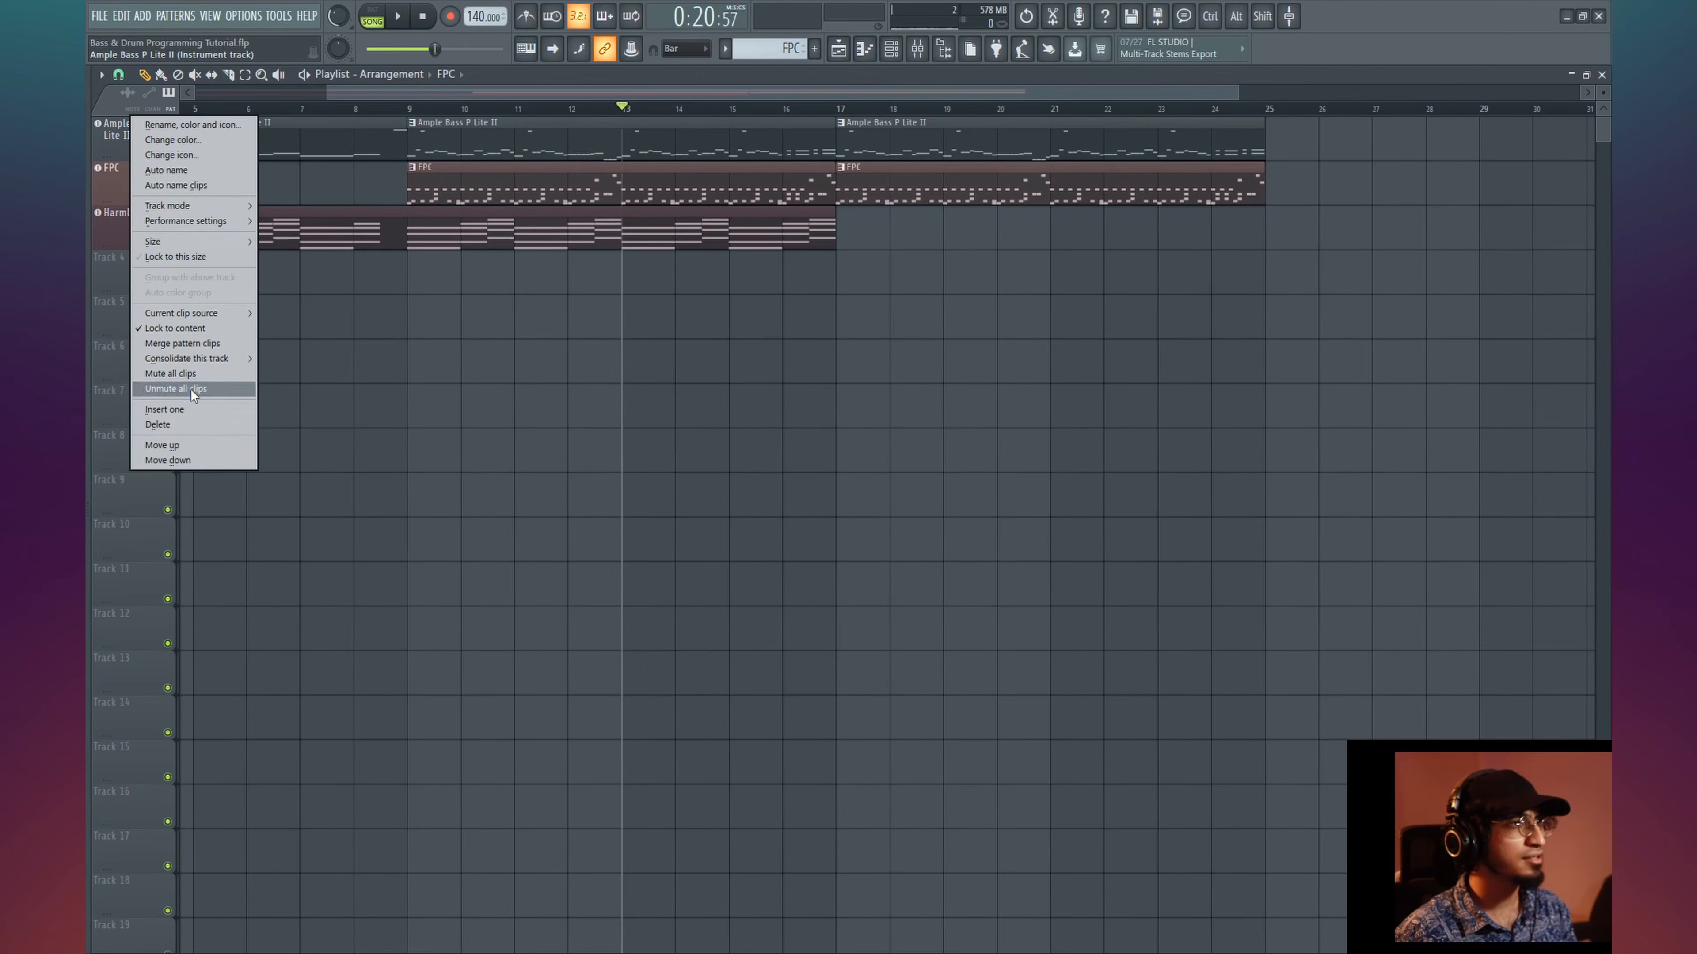
mouse_move(204, 358)
left_click(294, 359)
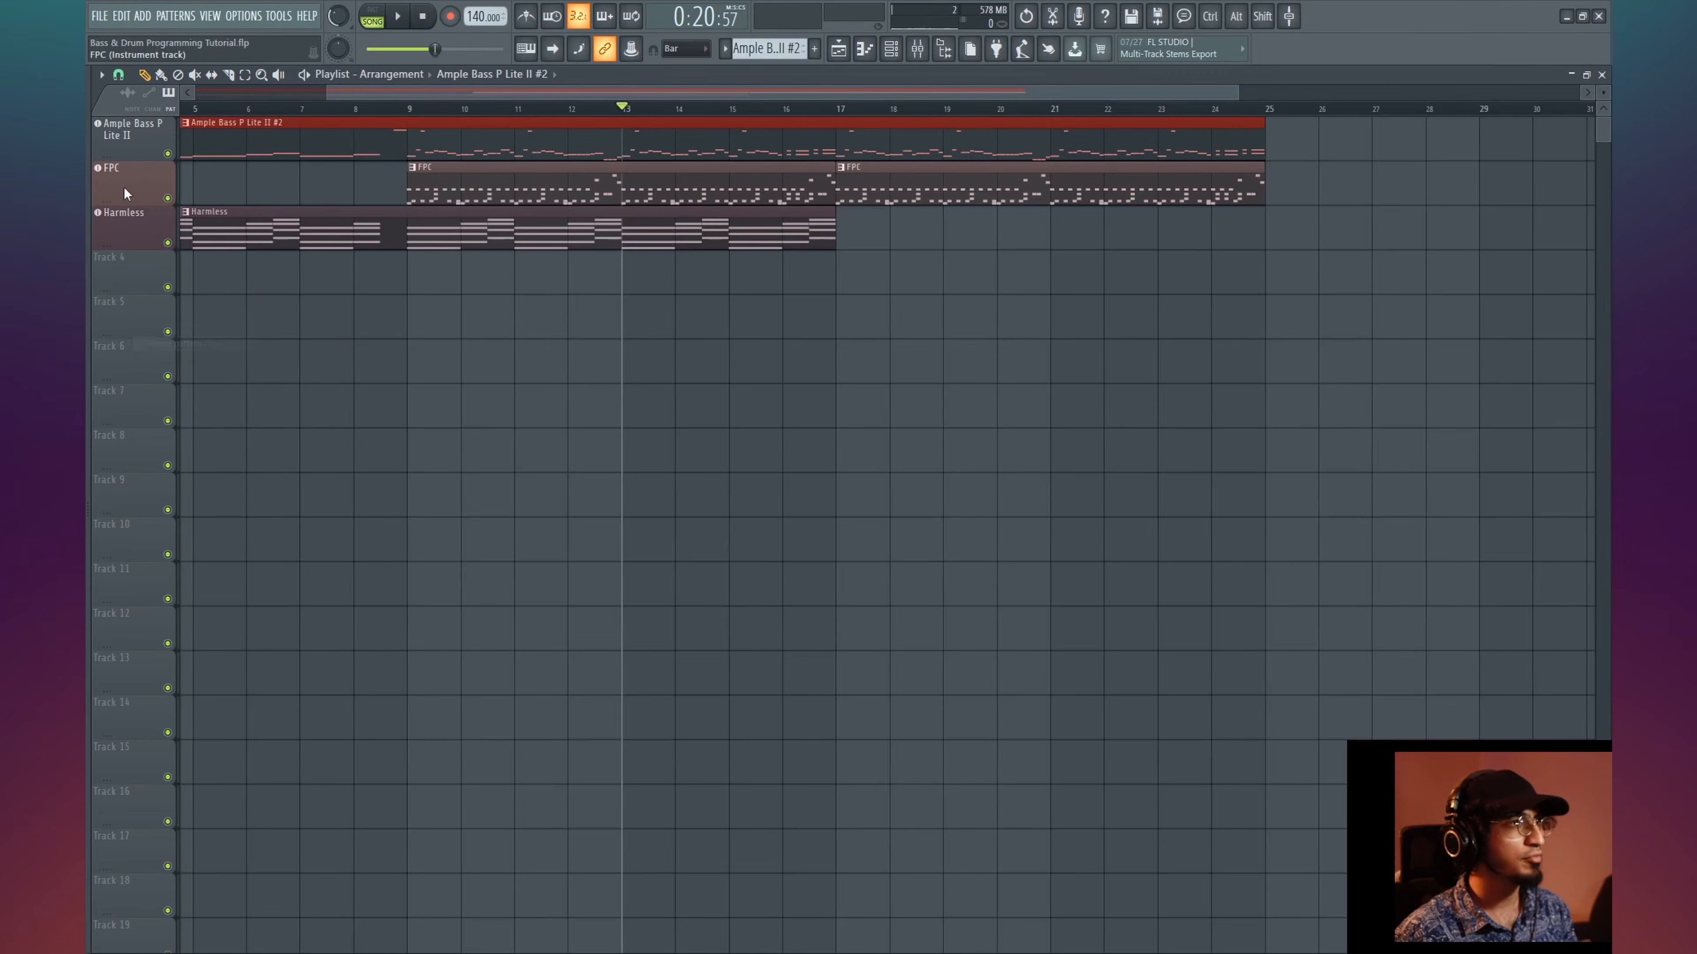
right_click(125, 164)
mouse_move(204, 403)
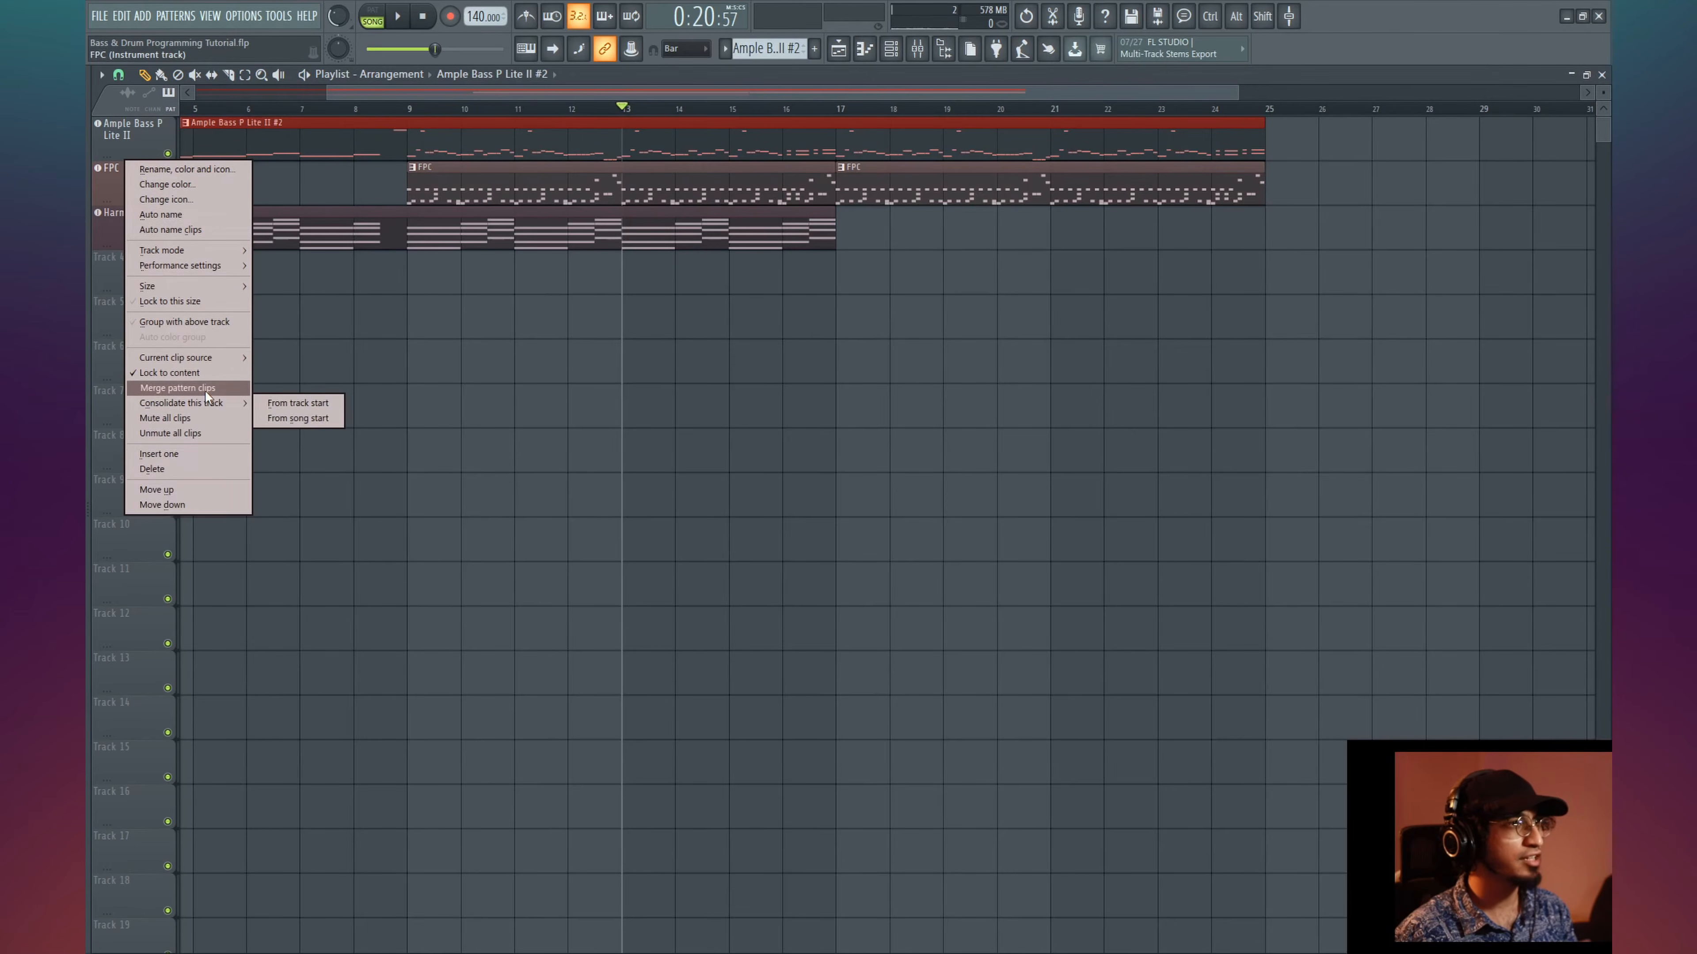
left_click(294, 403)
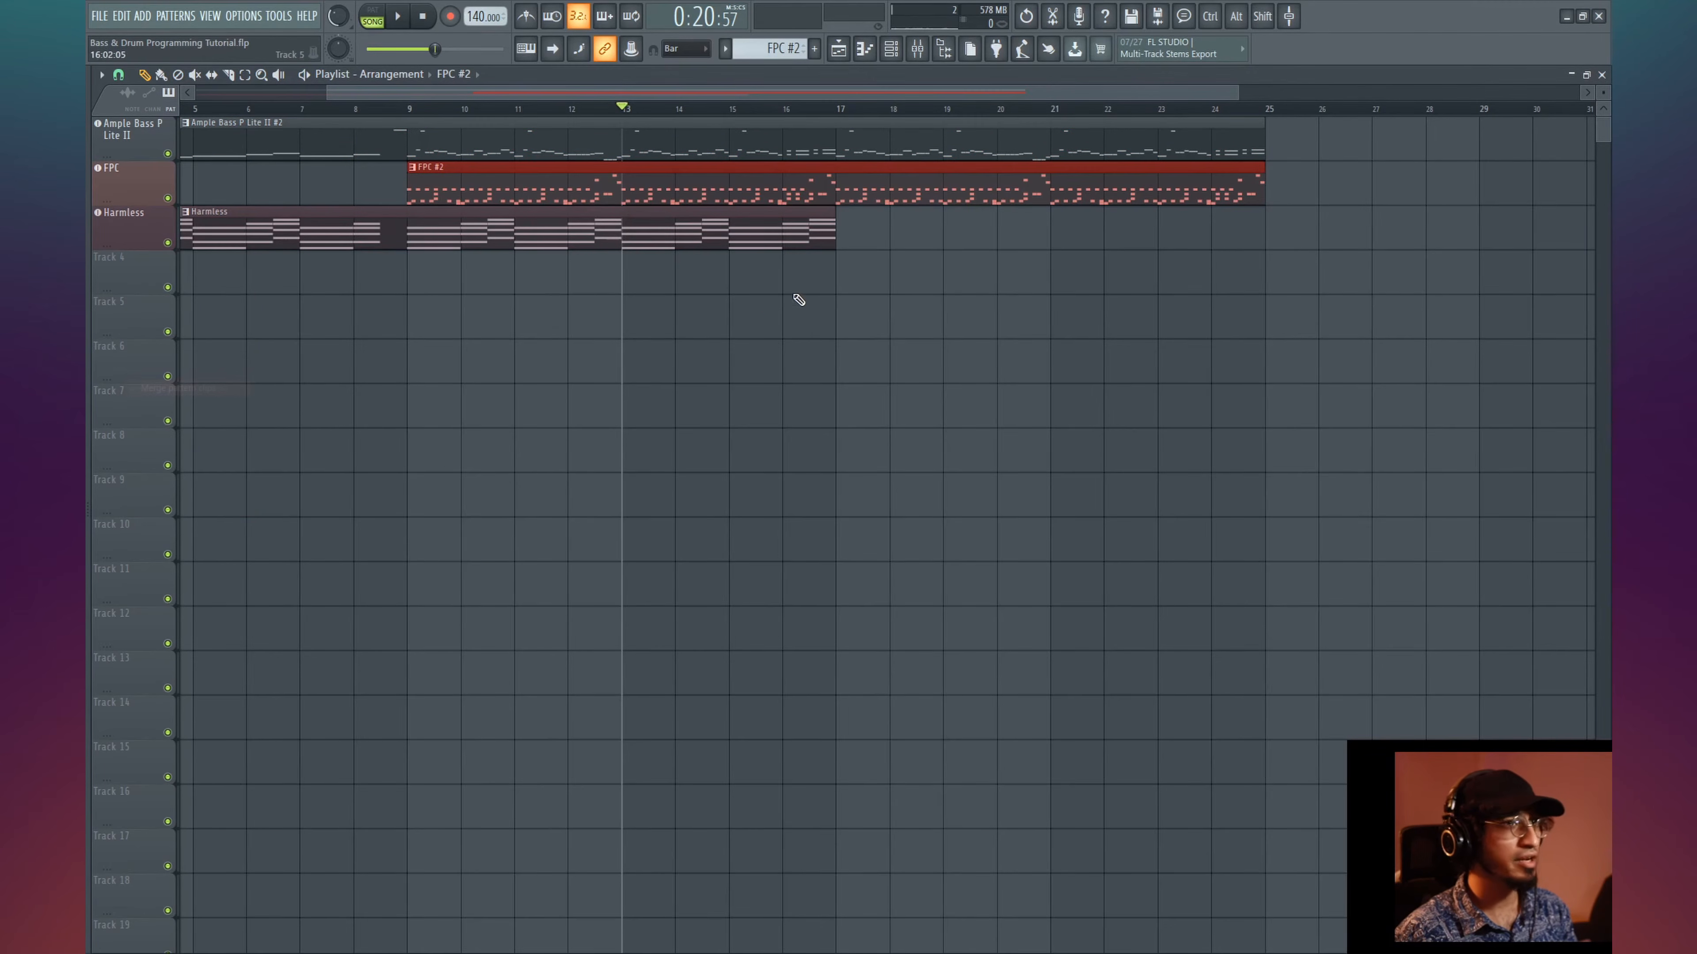
- Open the merged FPC clip in the Piano roll and play the song from bar 17
left_click(836, 113)
double_click(858, 181)
key("space")
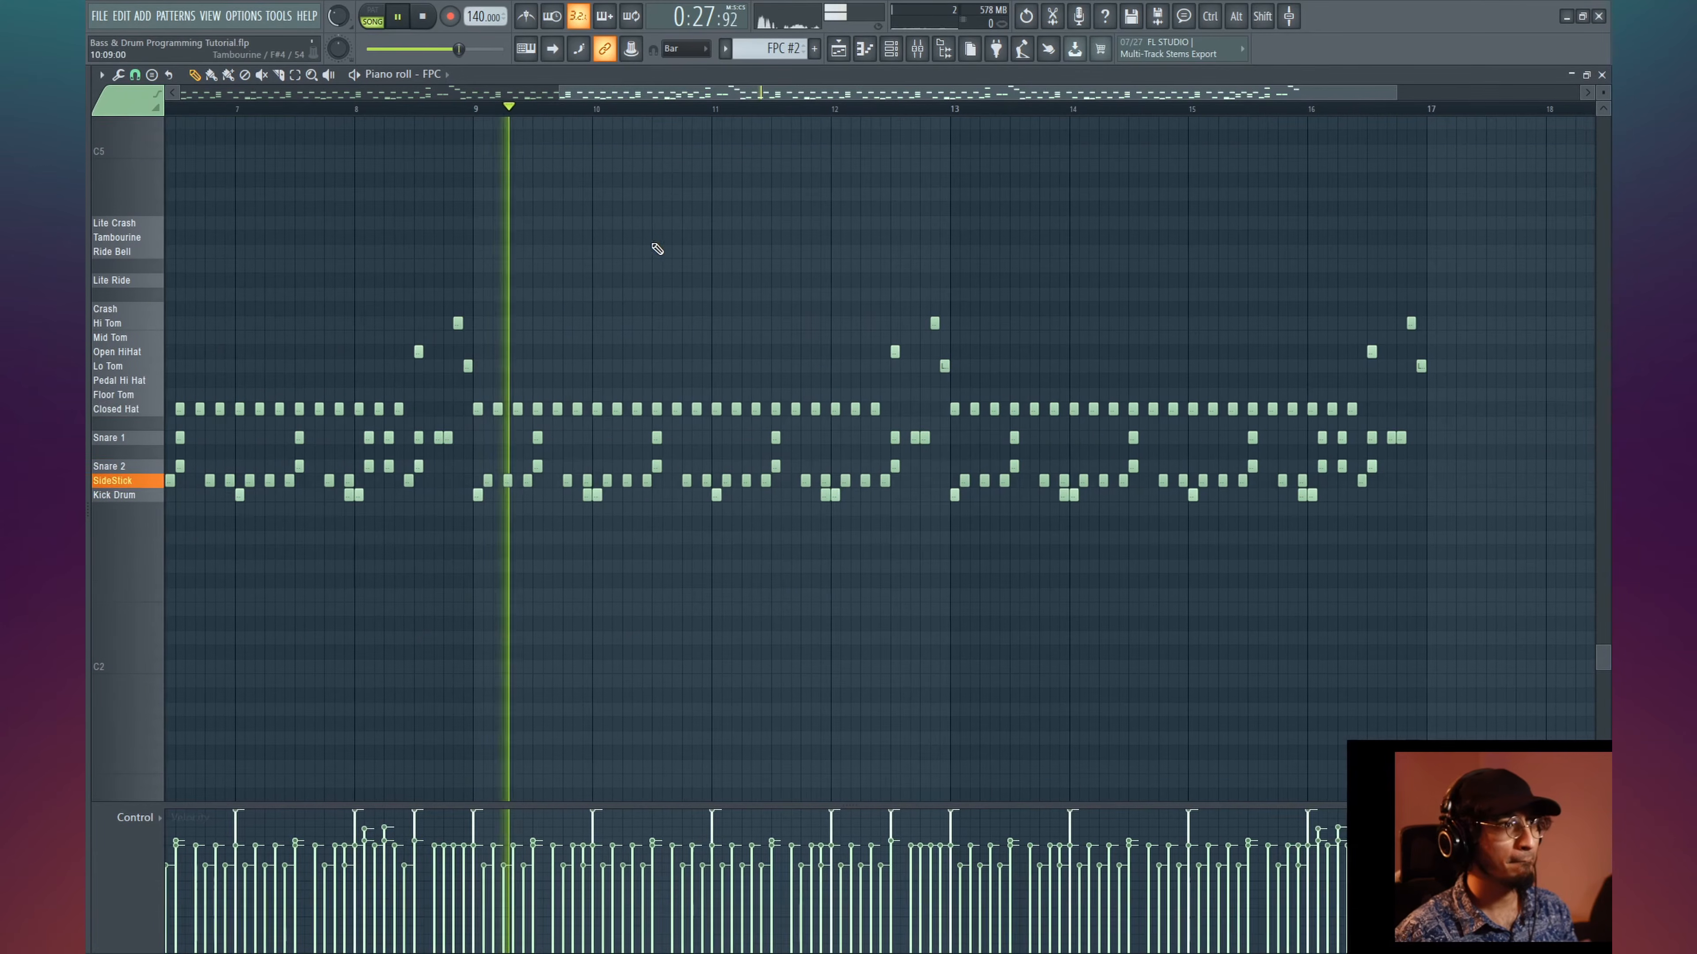
- Slice the Harmless clip at bar 9 in the Playlist and duplicate its second part to bar 17
key("F6")
key("F5")
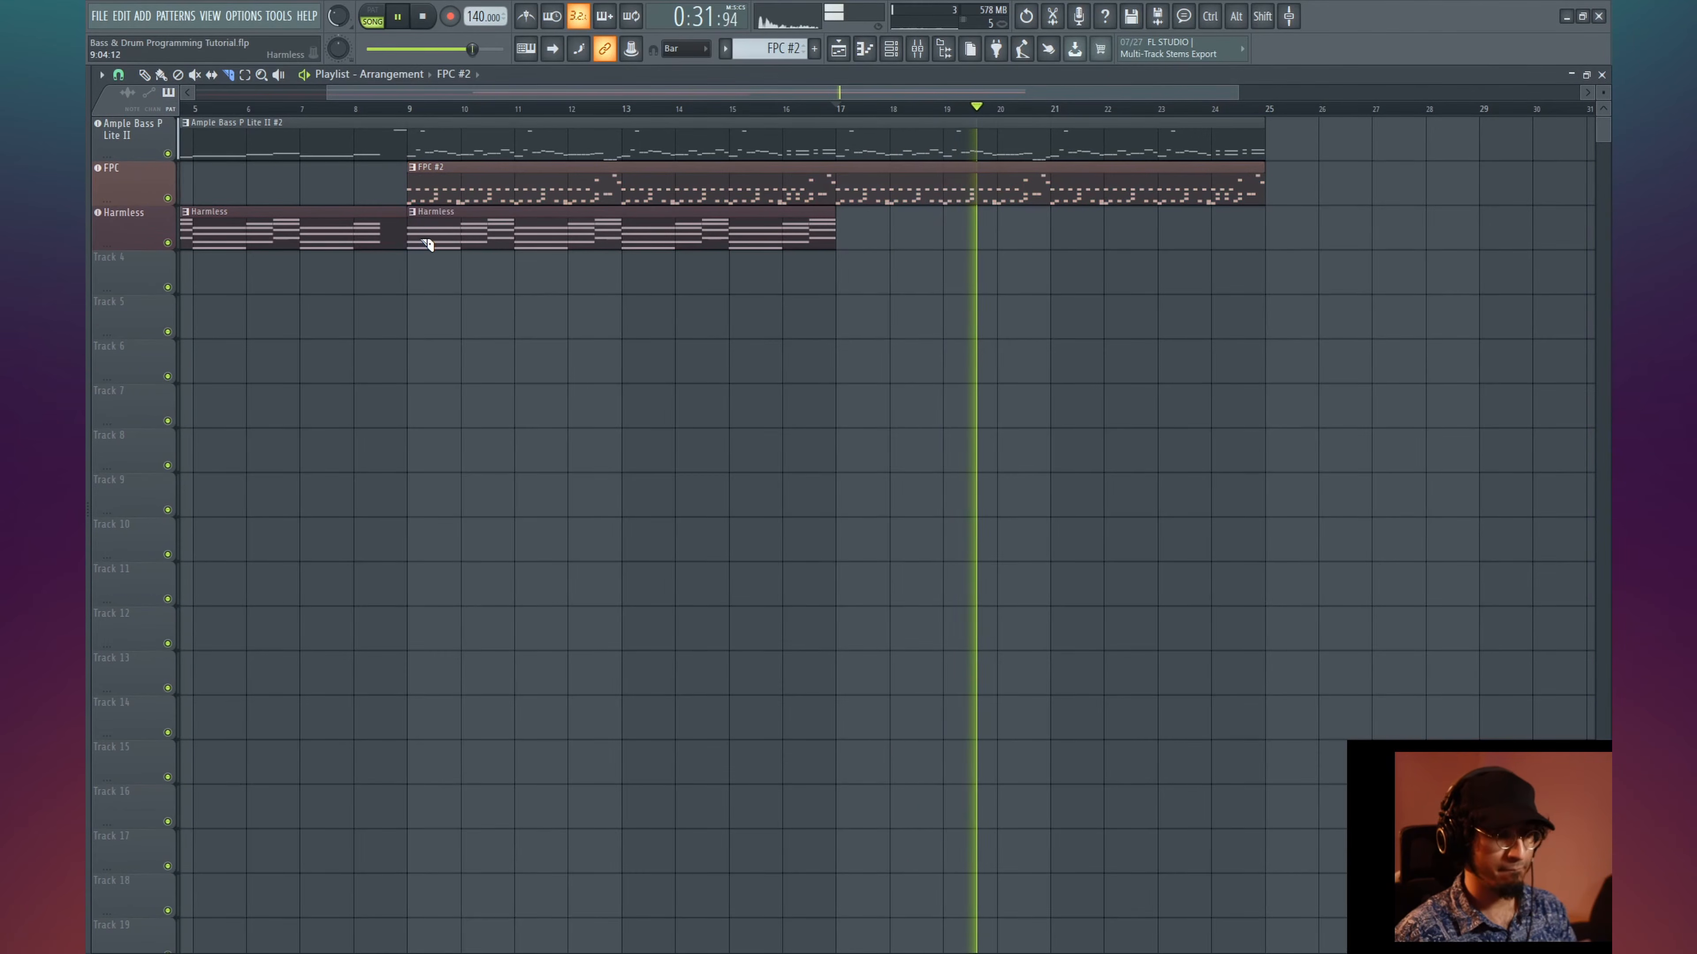
left_click_drag(425, 243, 840, 236, "shift")
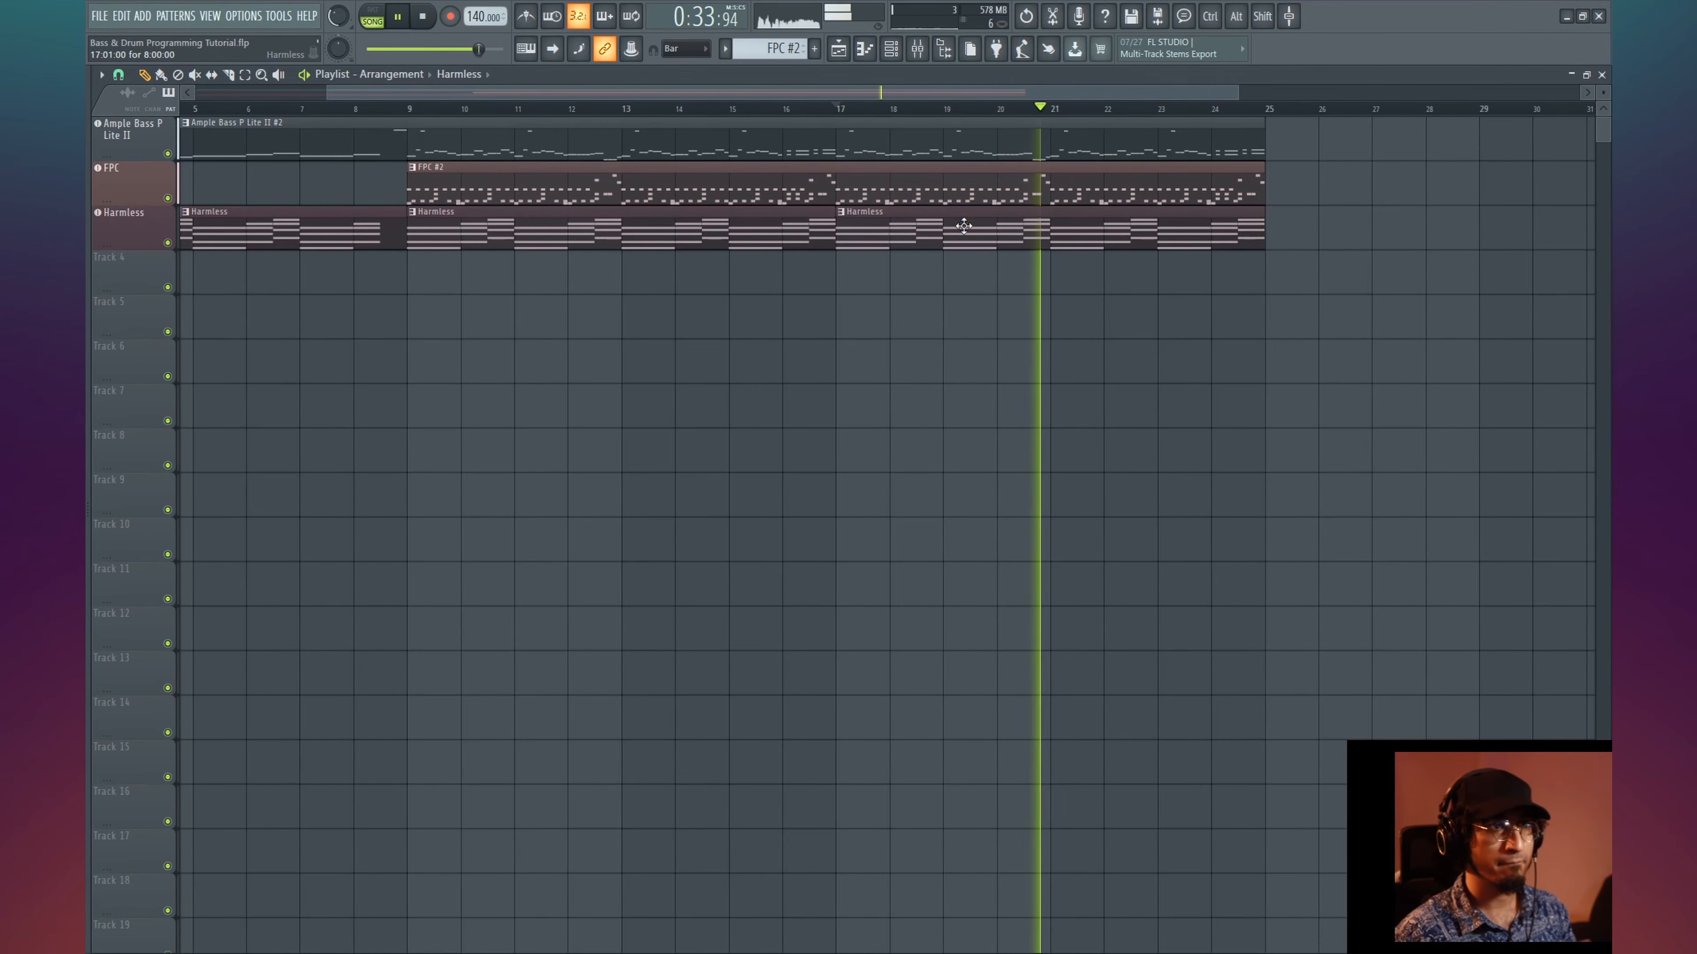
scroll(943, 270, "right", 4)
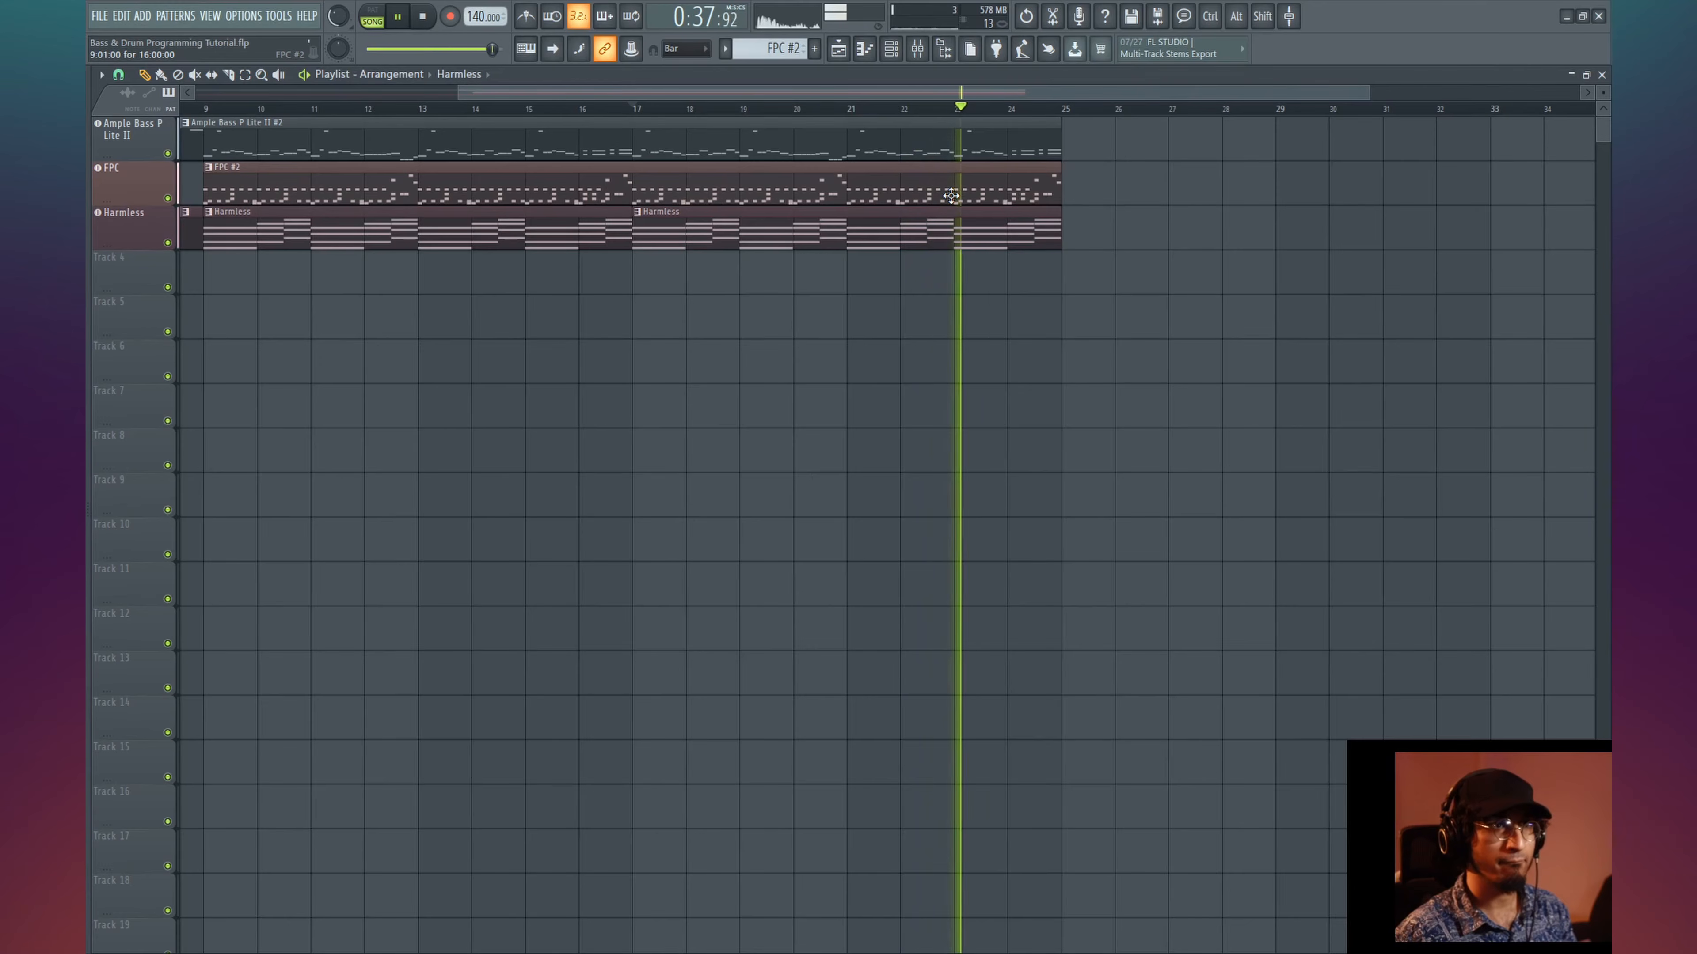
key("space")
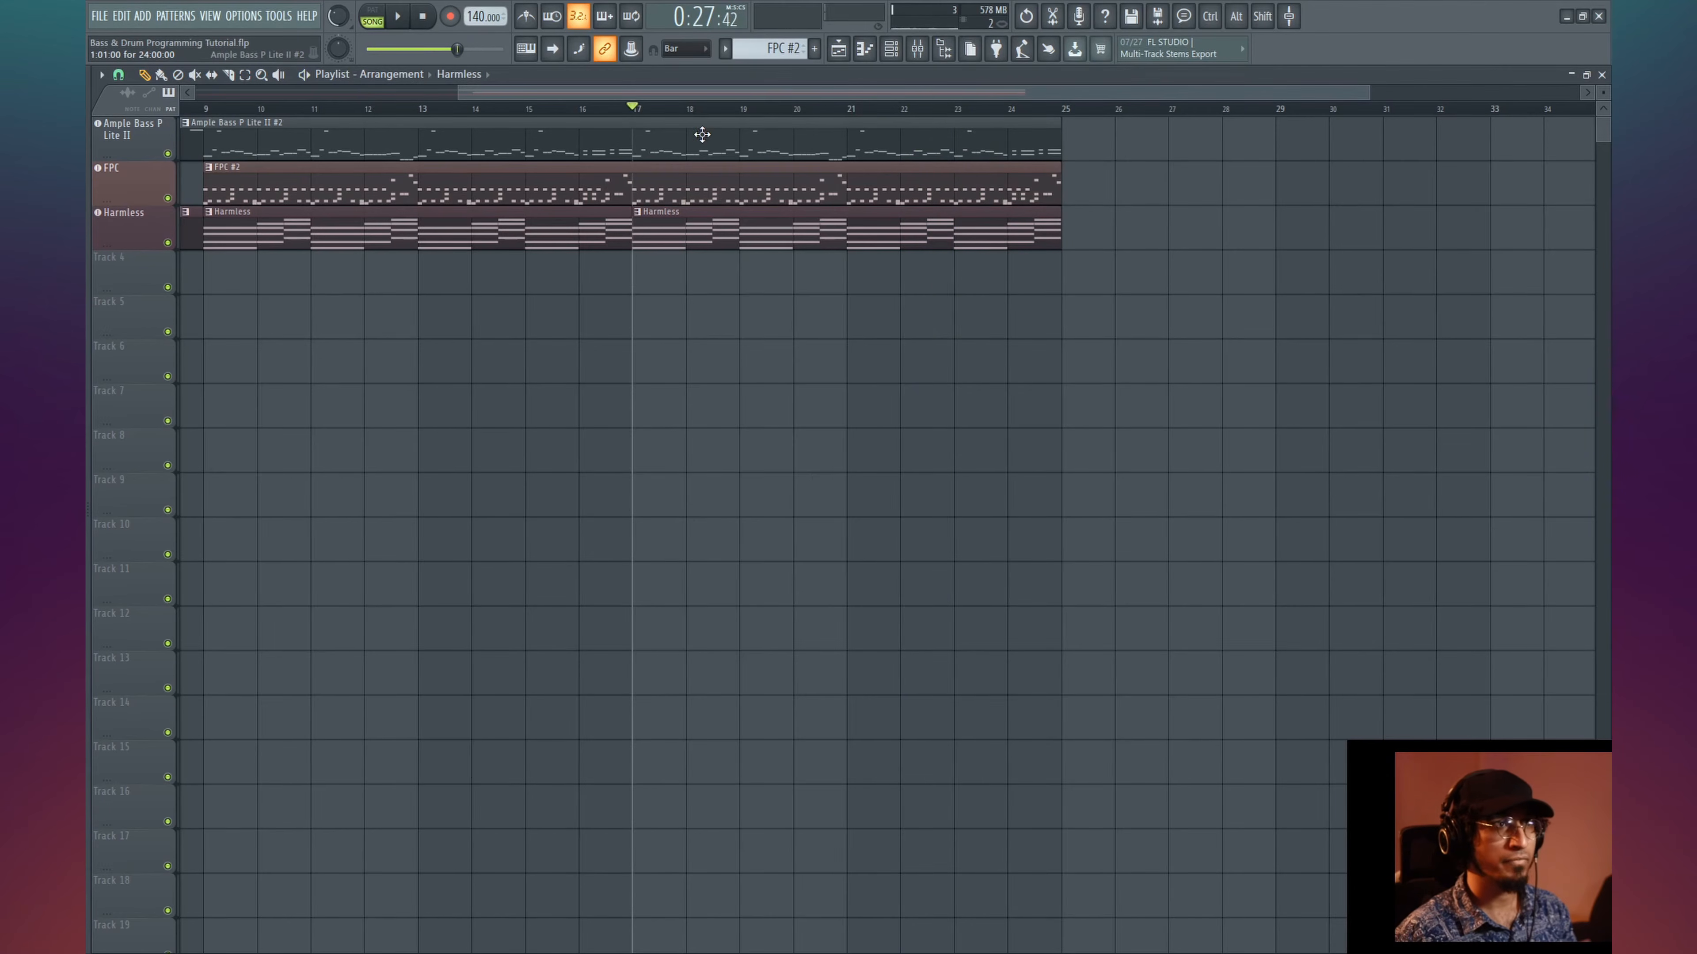
- Play back the arrangement from bar 16 to hear the transition into bar 17
scroll(702, 135, "left", 4)
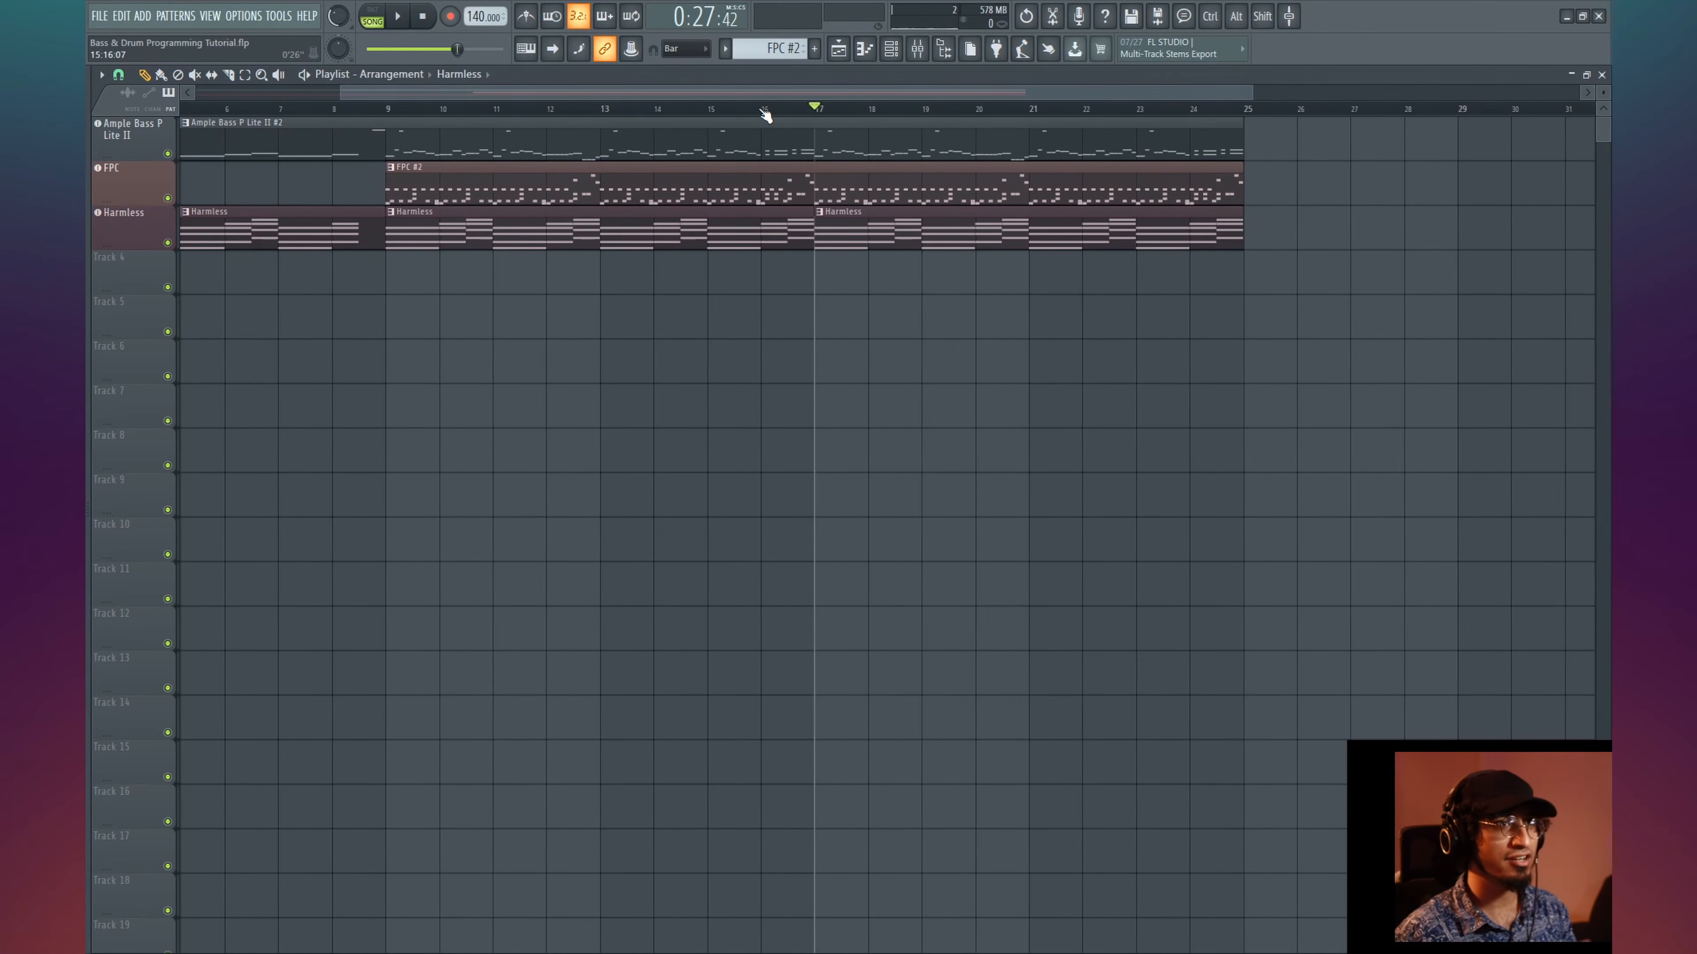
left_click(763, 109)
key("space")
scroll(764, 109, "up", 2)
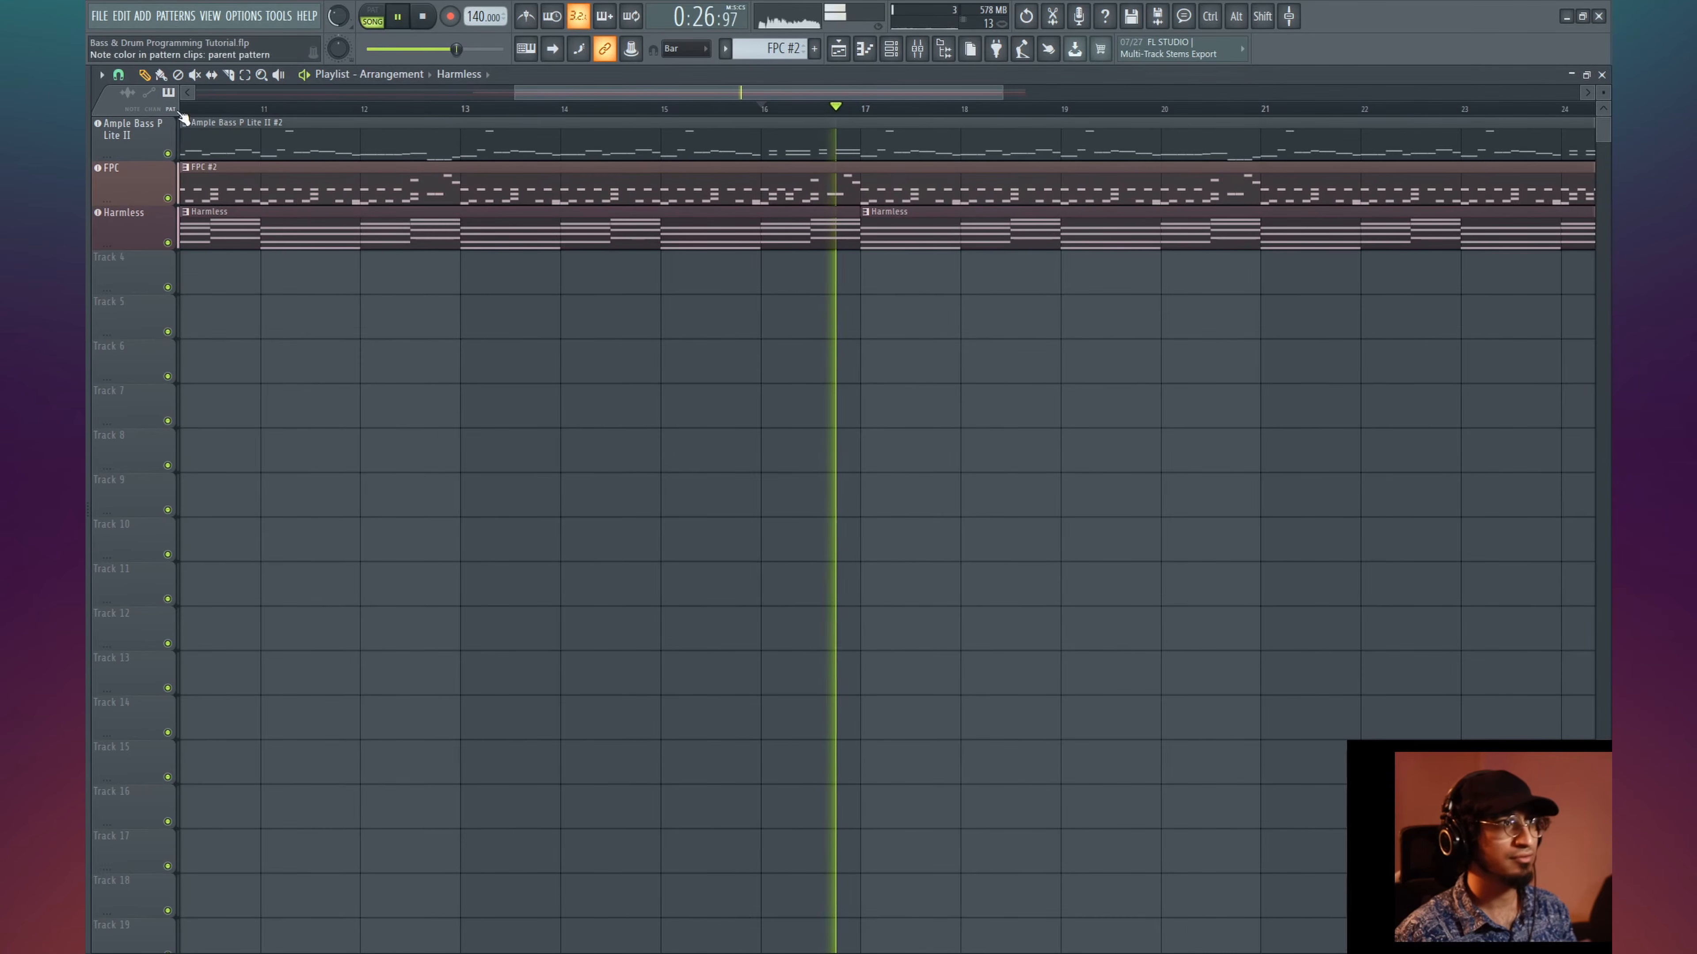
key("space")
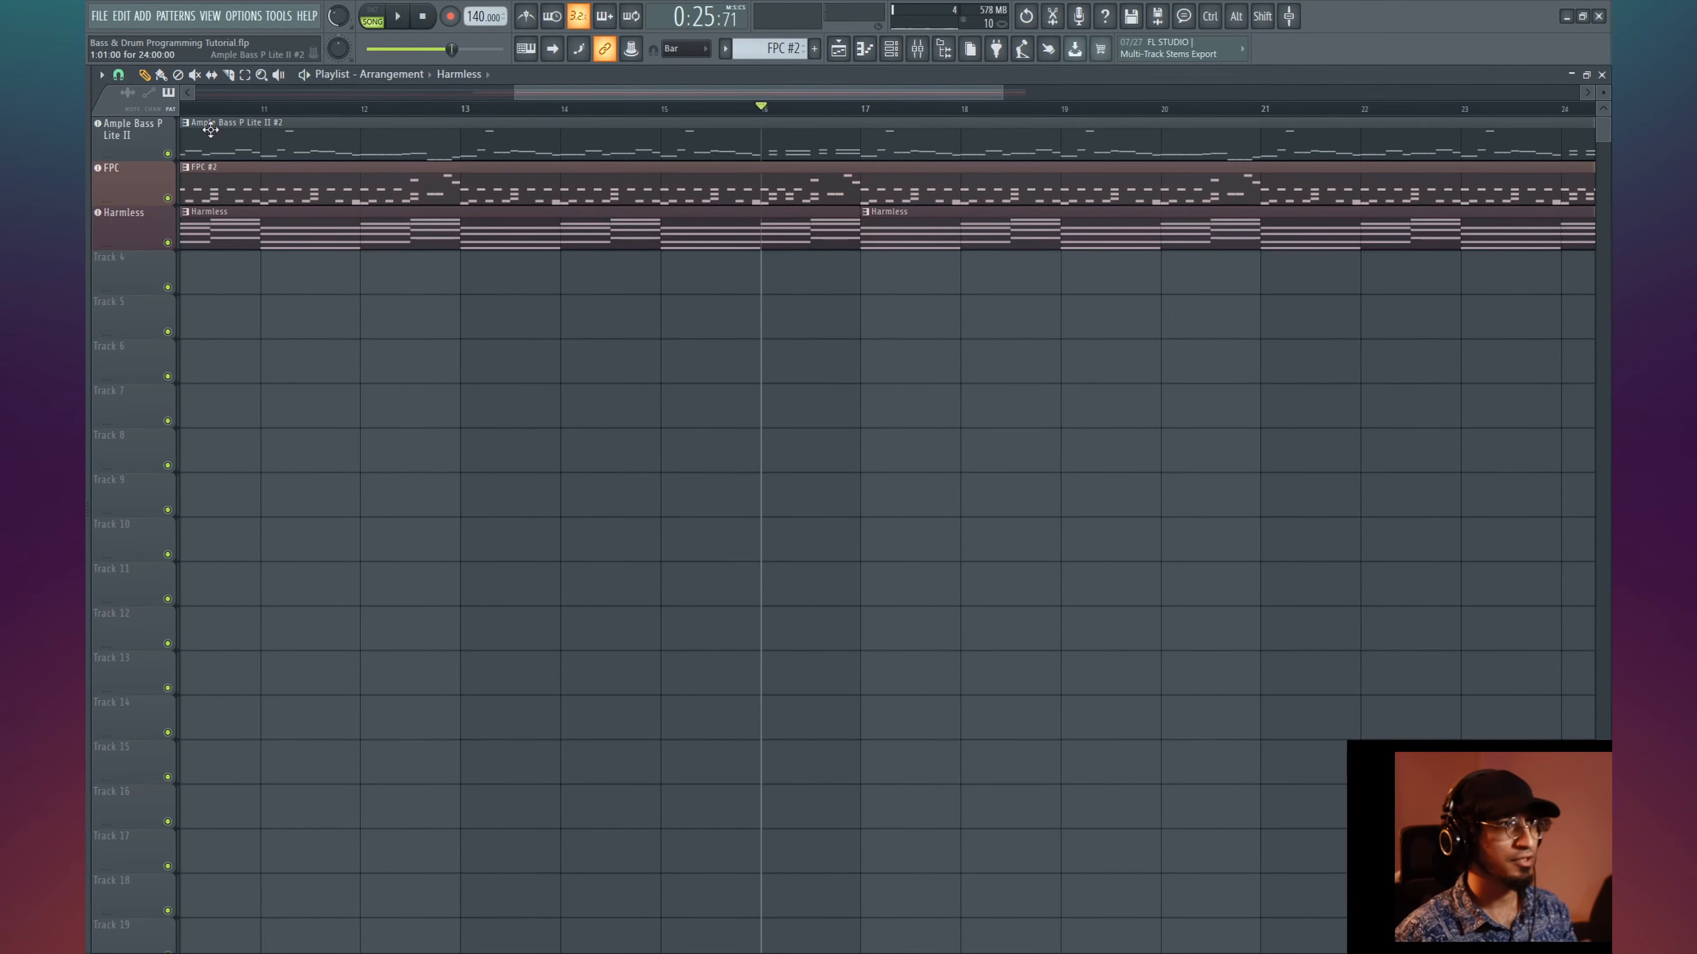
- Switch the Playlist to a finer snap, trim half a bar off the start of the Harmless clip at bar 17, and audition the transition
left_click(119, 75)
left_click(137, 225)
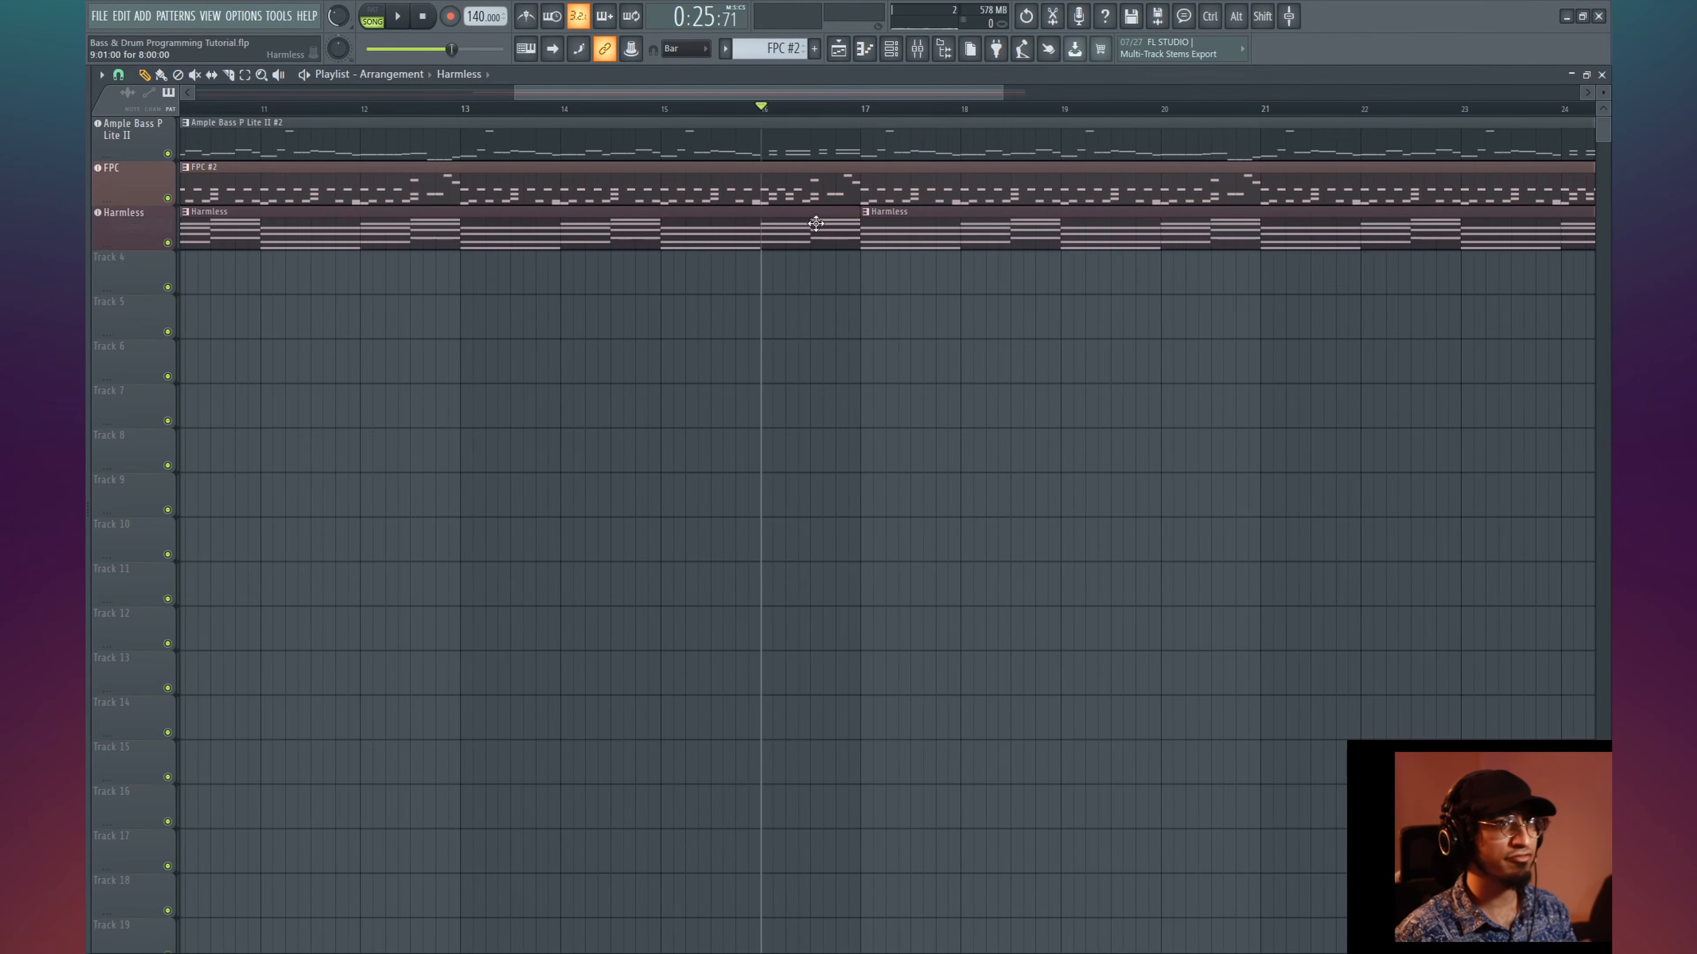
key("space")
left_click_drag(870, 243, 913, 246)
key("space")
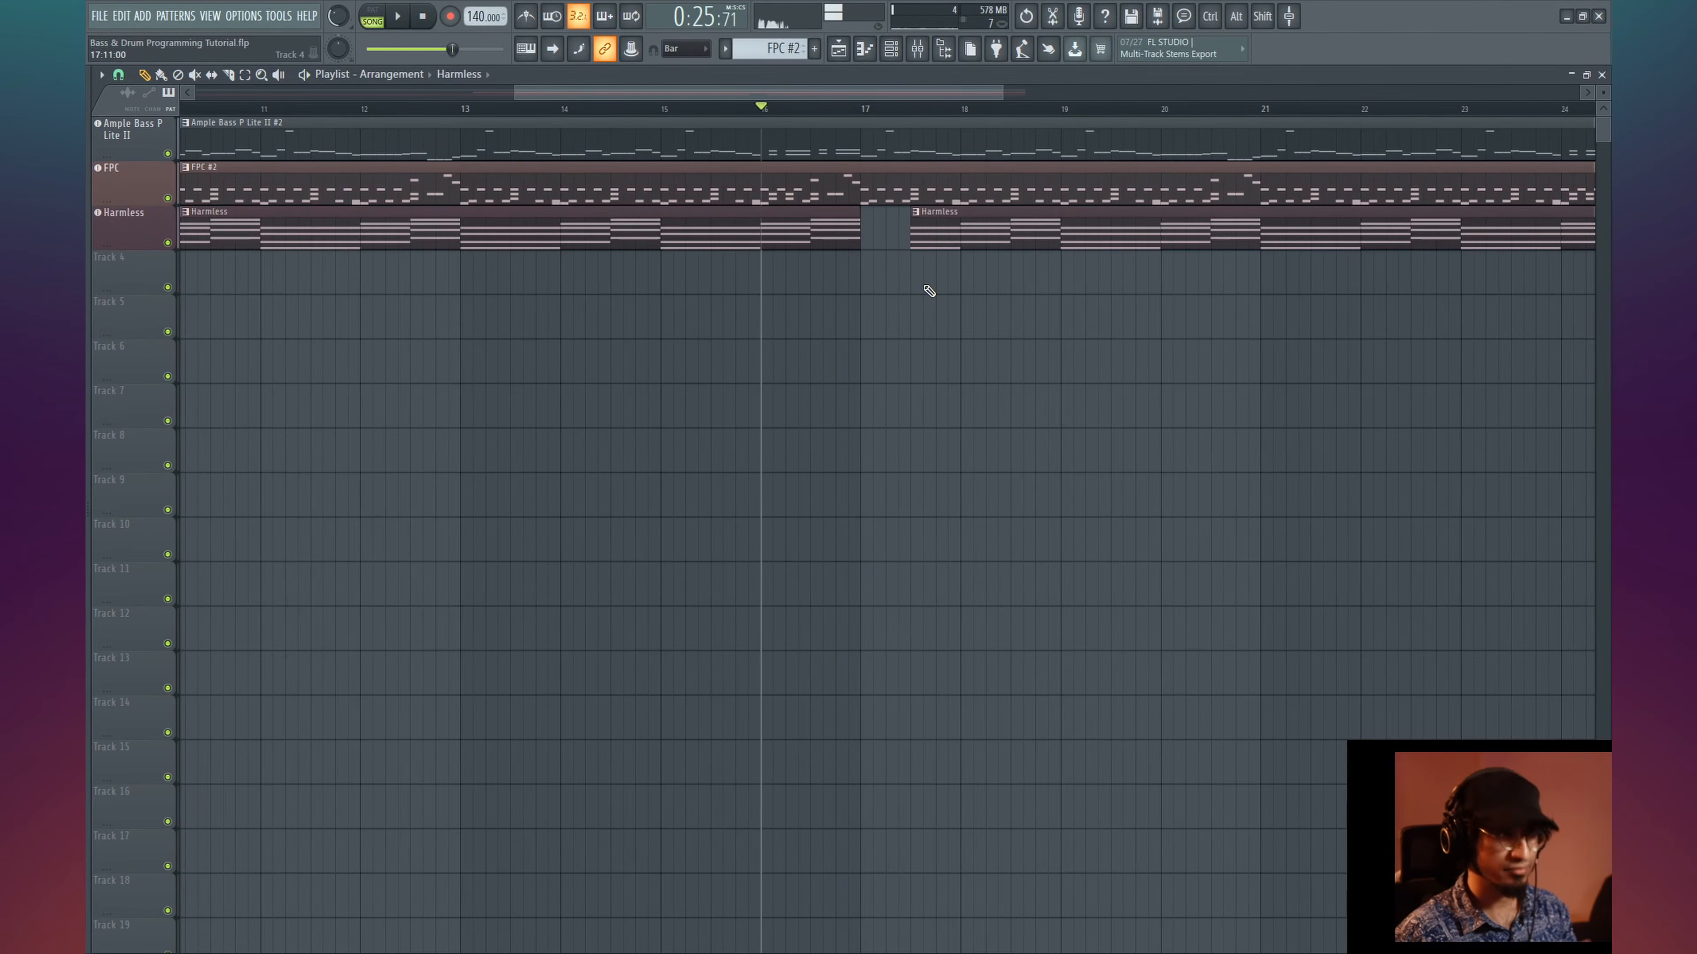
key("space")
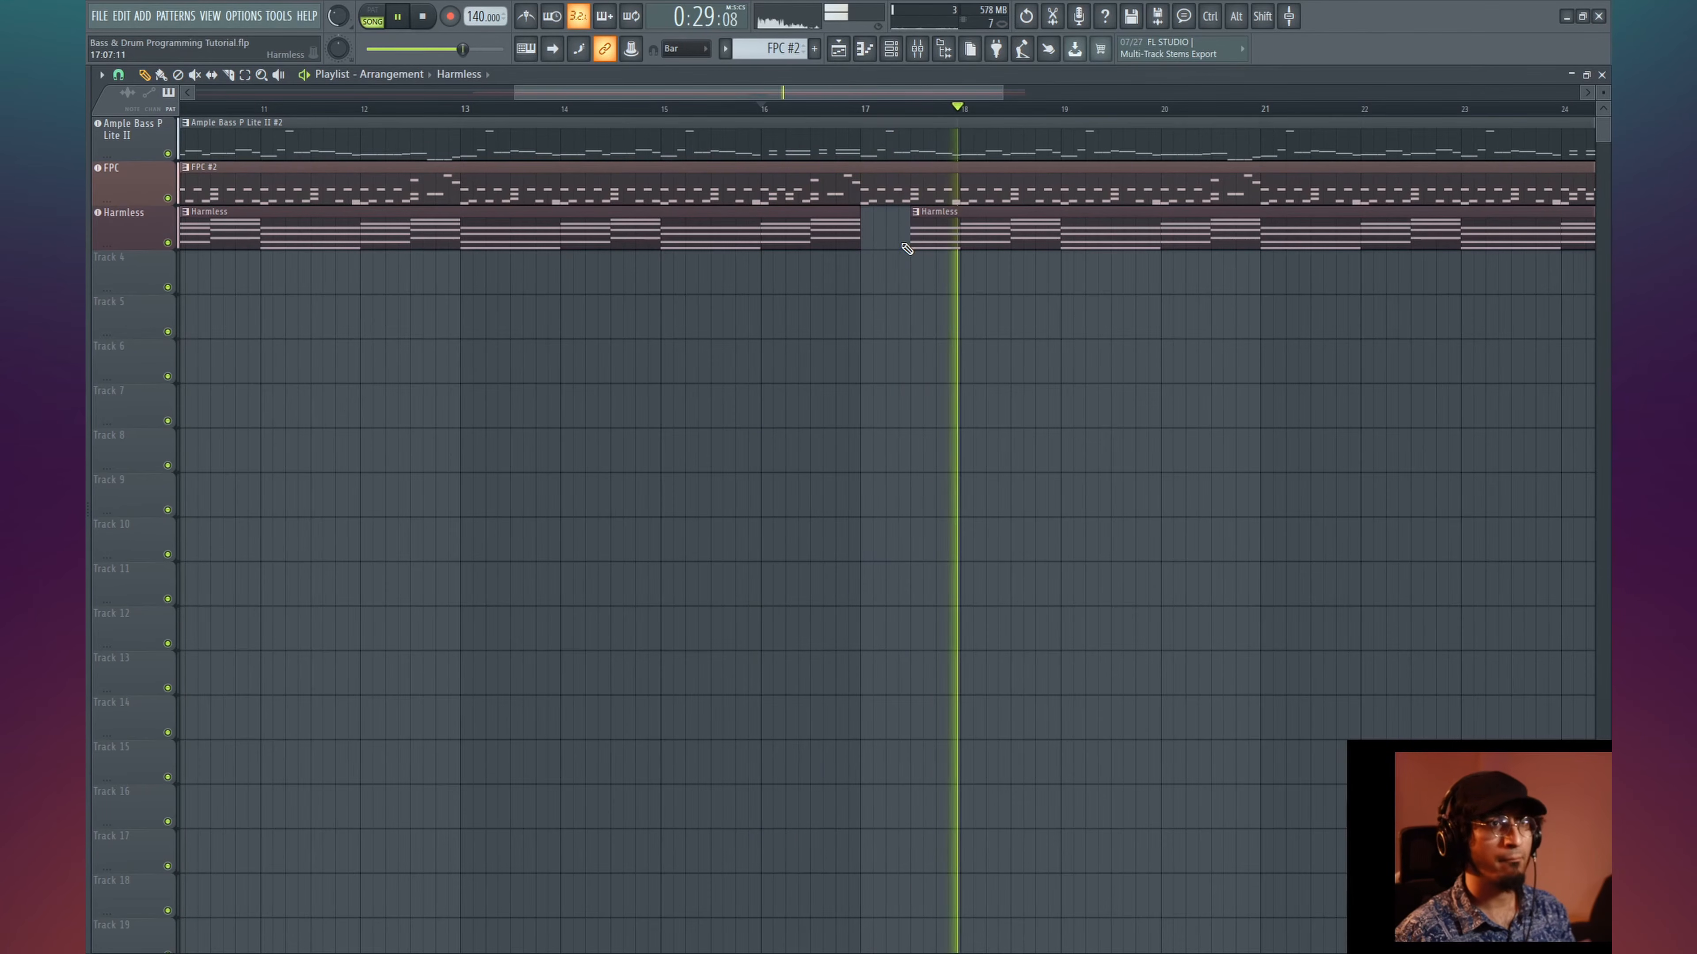
key("space")
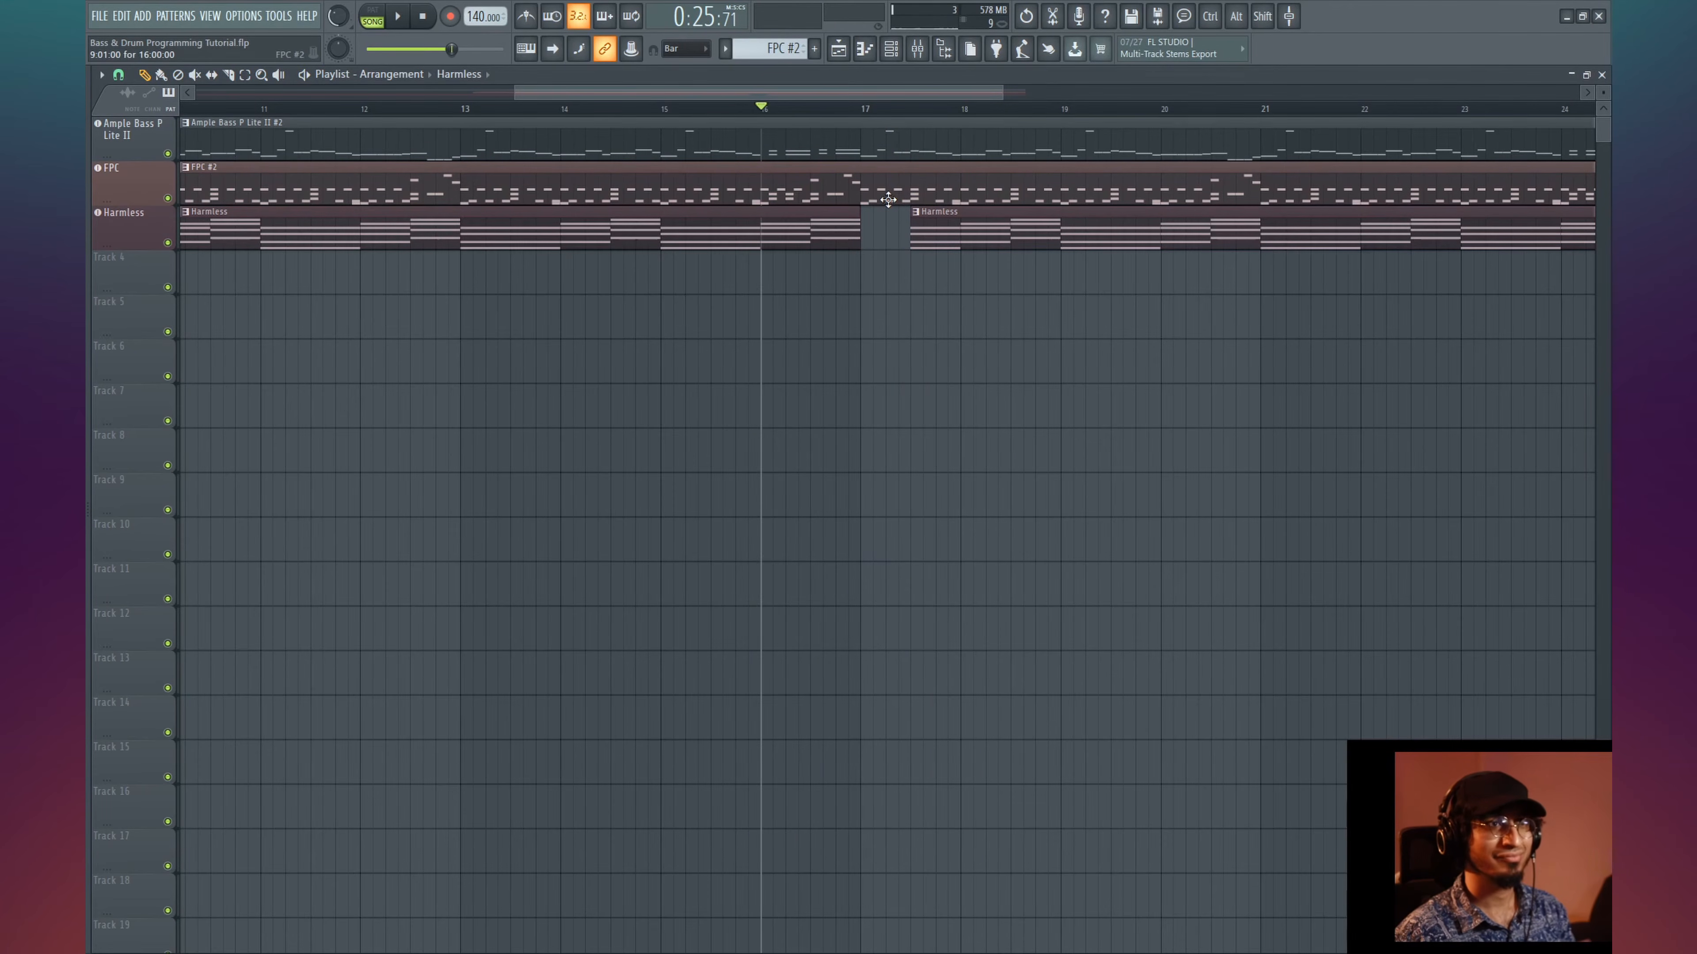
- Open the merged bass clip in the Piano roll, listen from bar 16, and select the notes at the start of bar 17
double_click(864, 153)
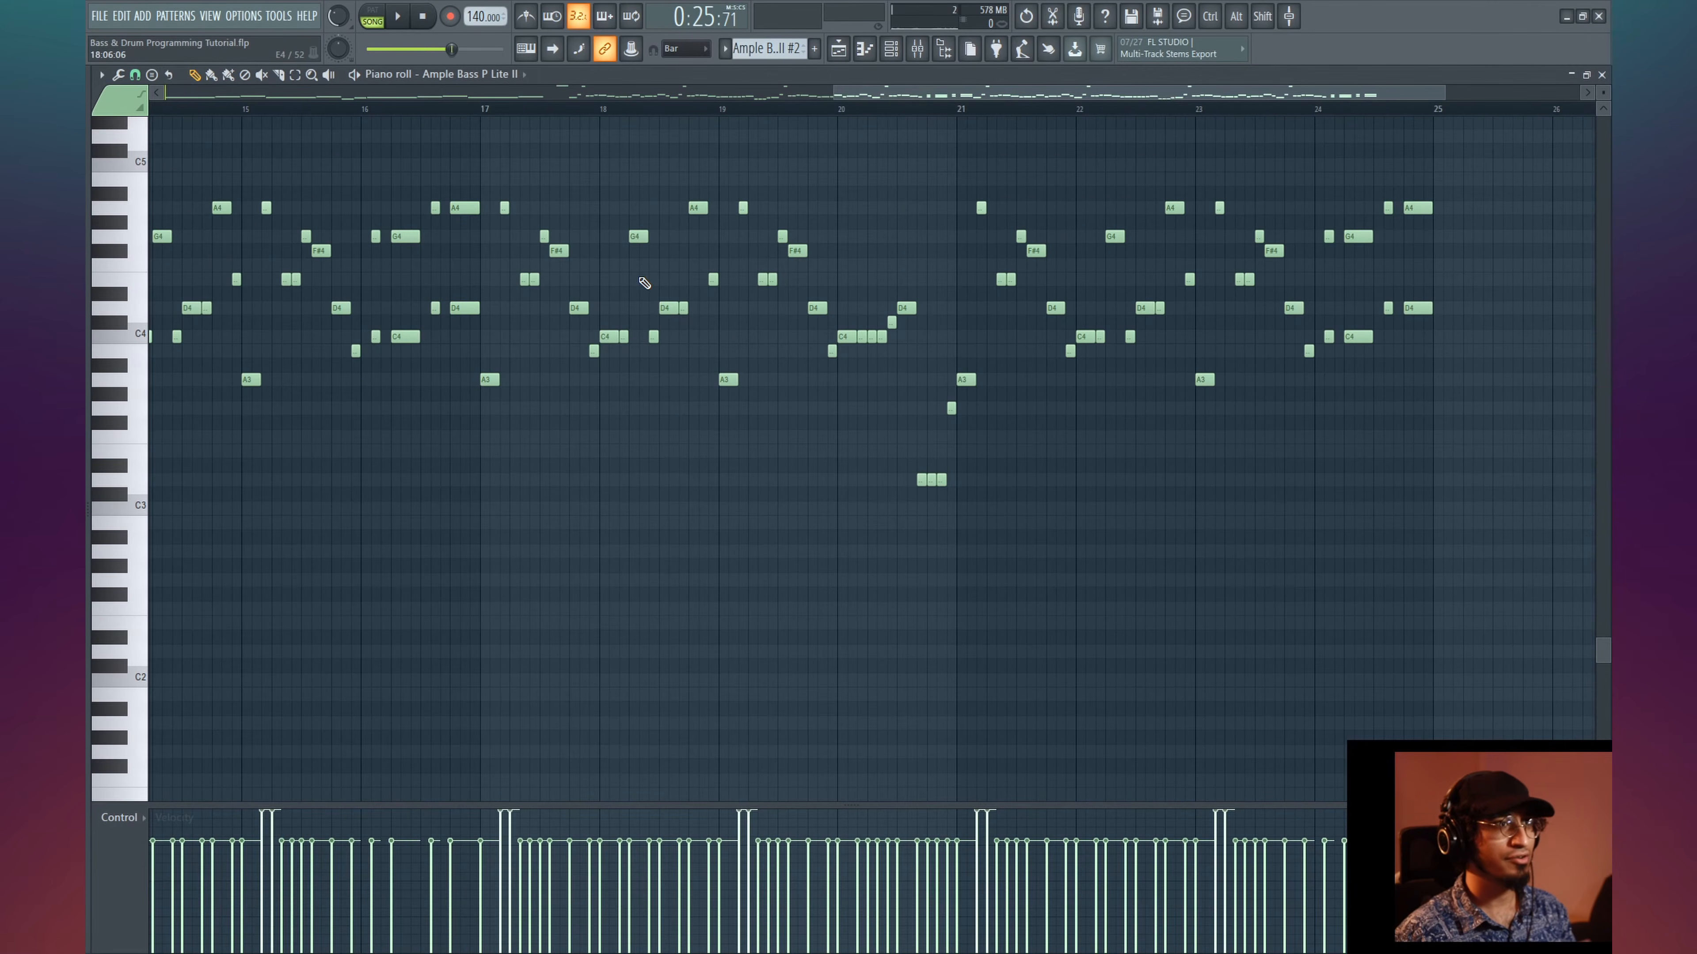
key("space")
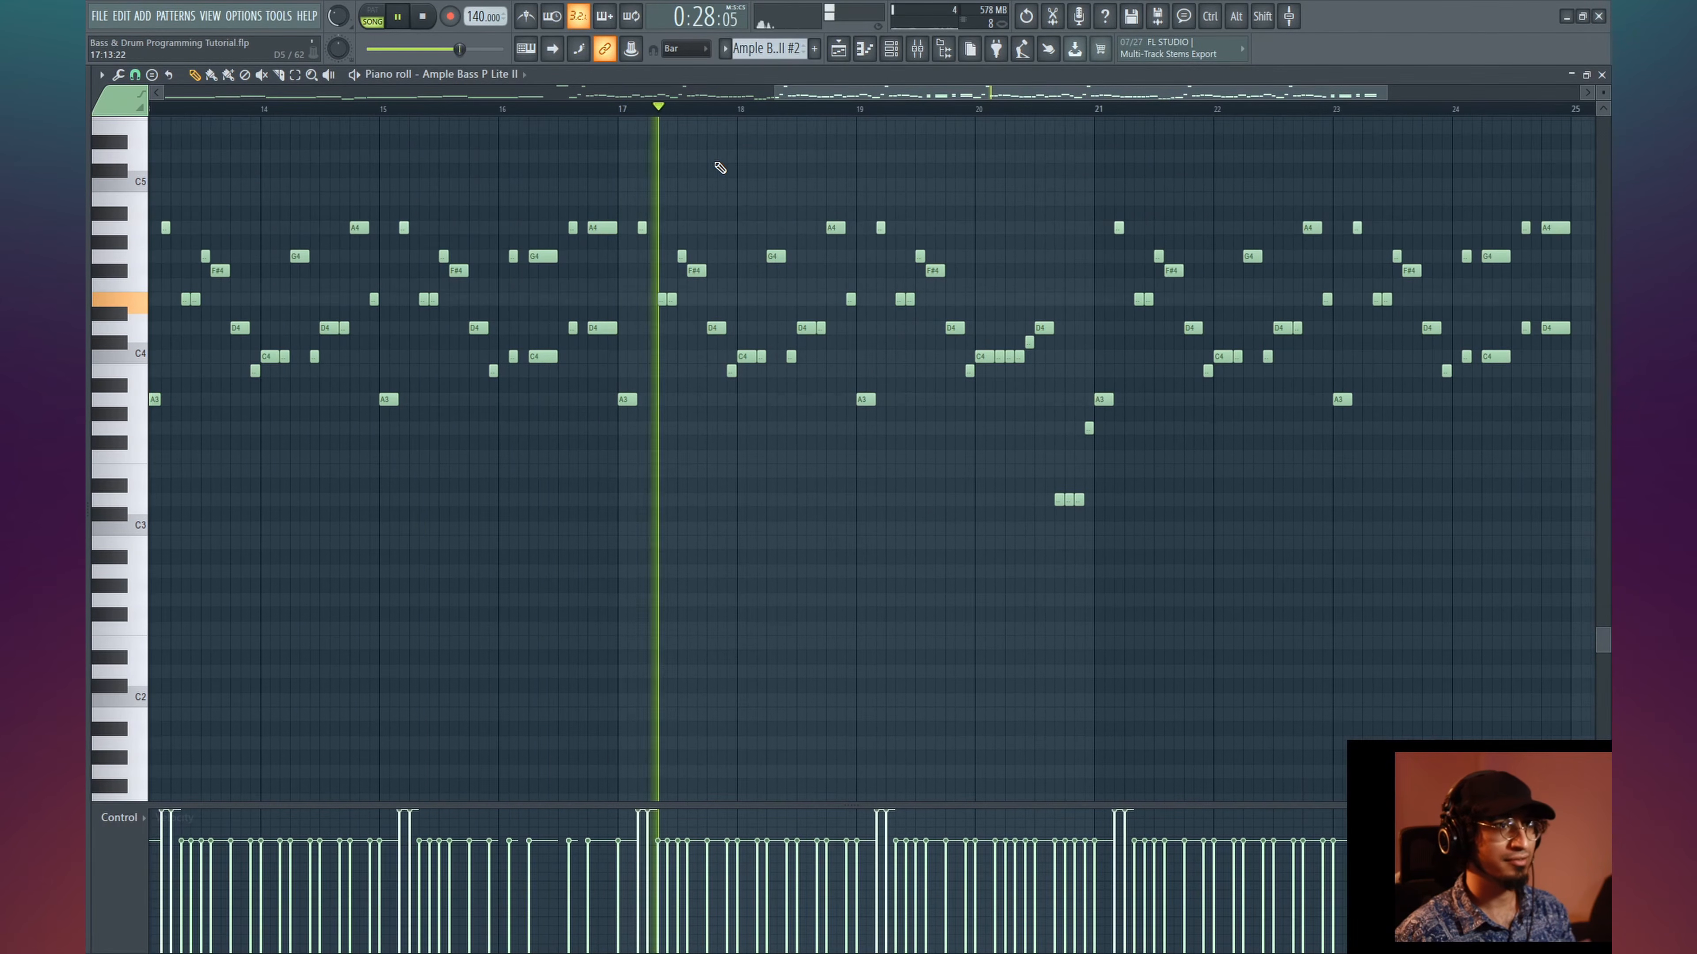
key("space")
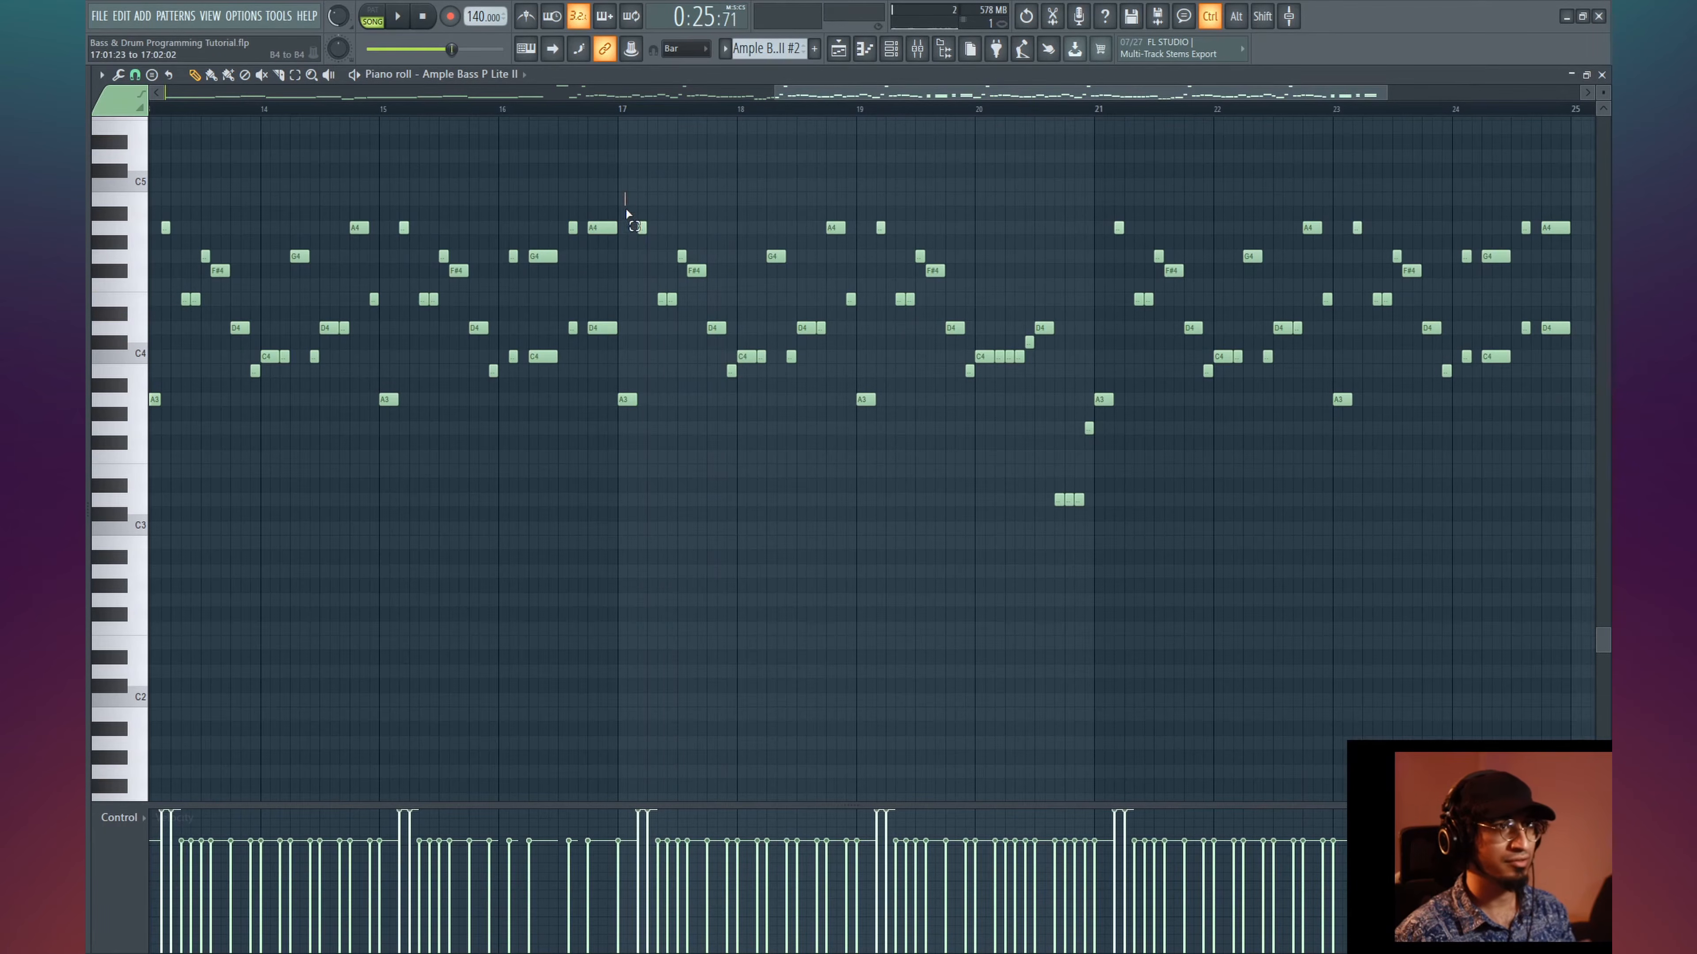
left_click_drag(626, 212, 733, 465)
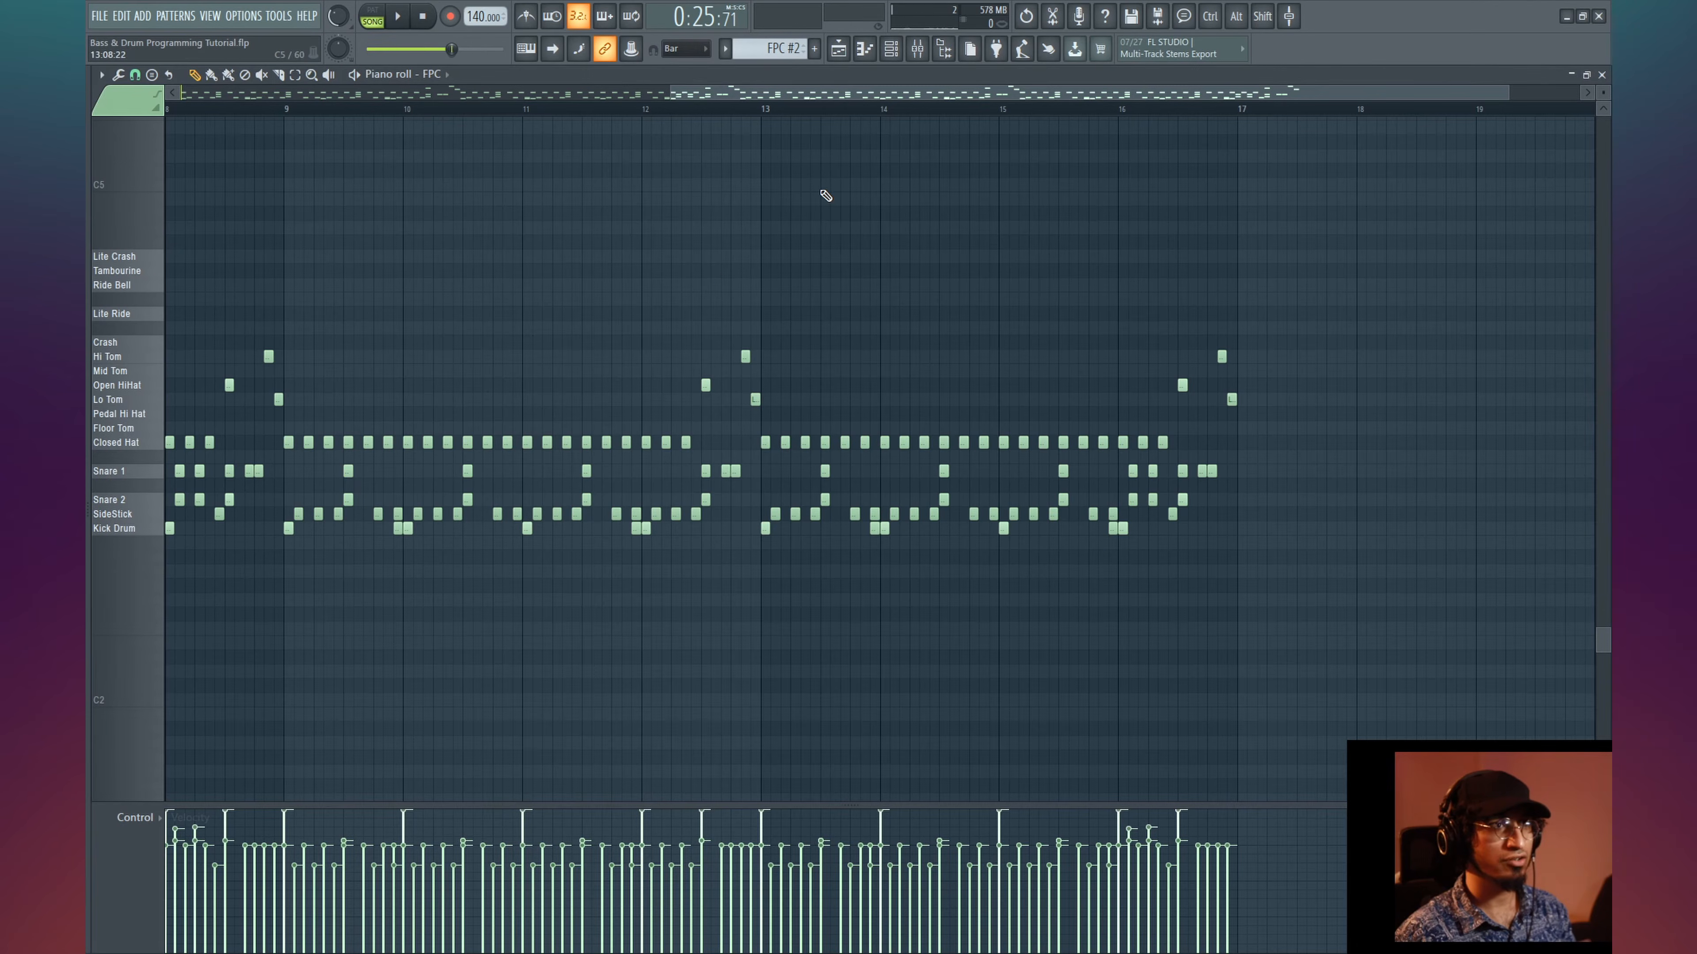
- Audition the FPC clip around bar 9, and delete the closed hat and sidestick notes from the bar's start until just past its snare
scroll(714, 272, "up", 3)
key("space")
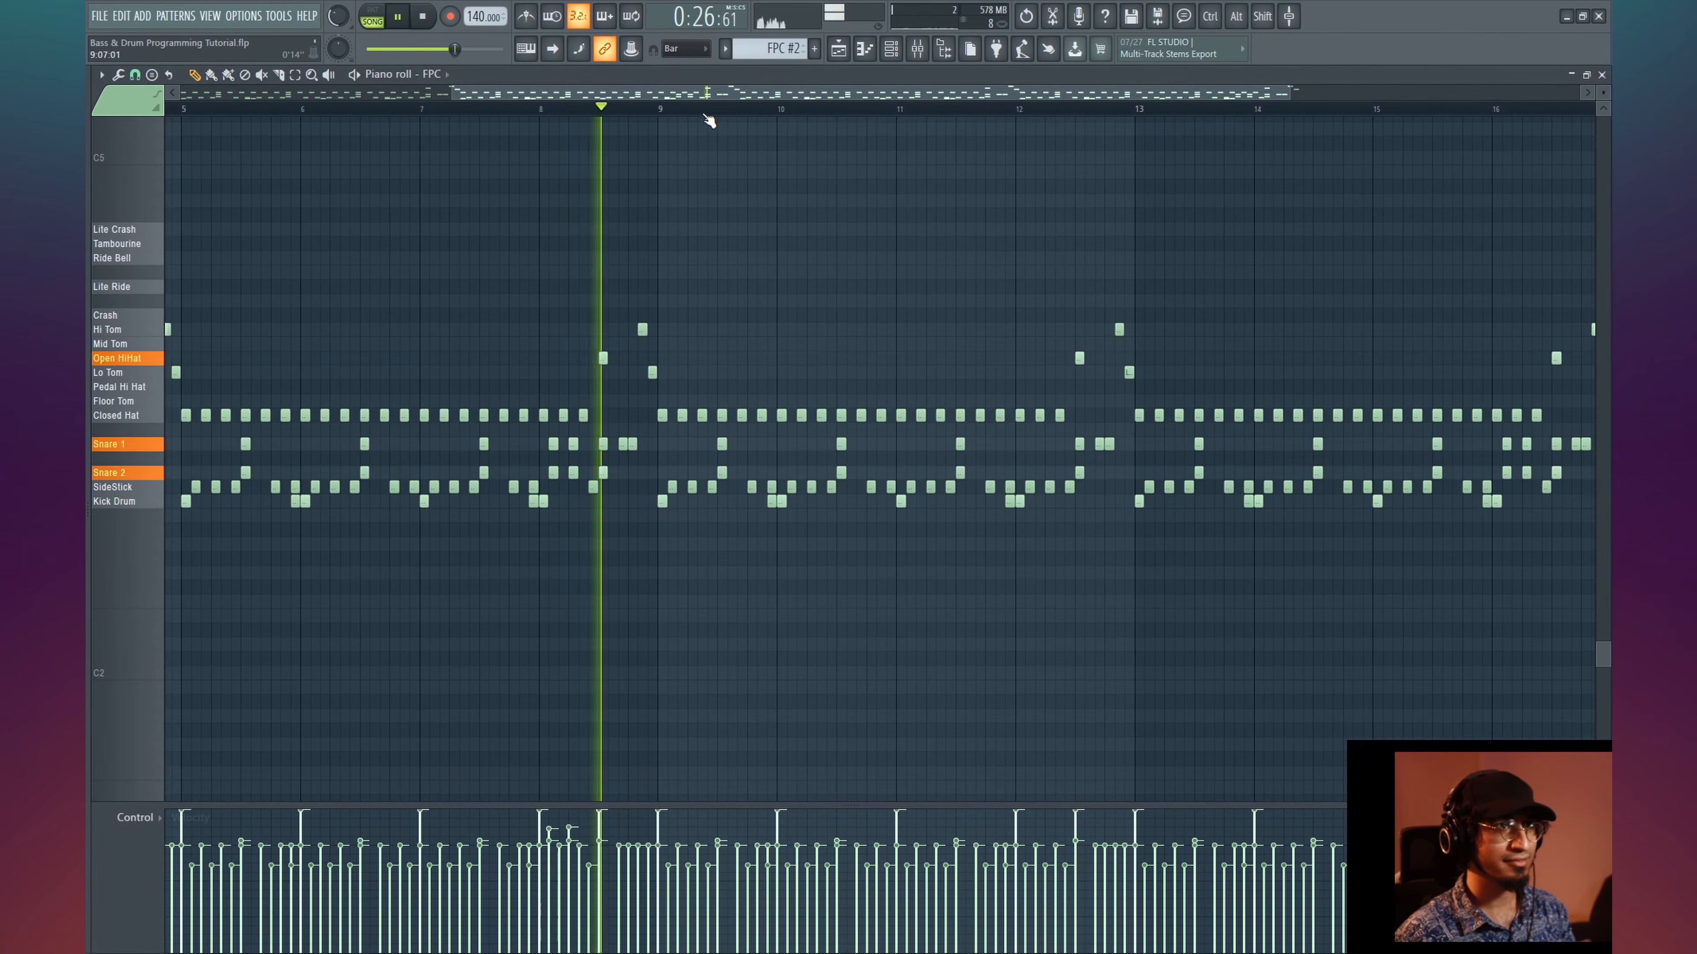
scroll(776, 182, "up", 1)
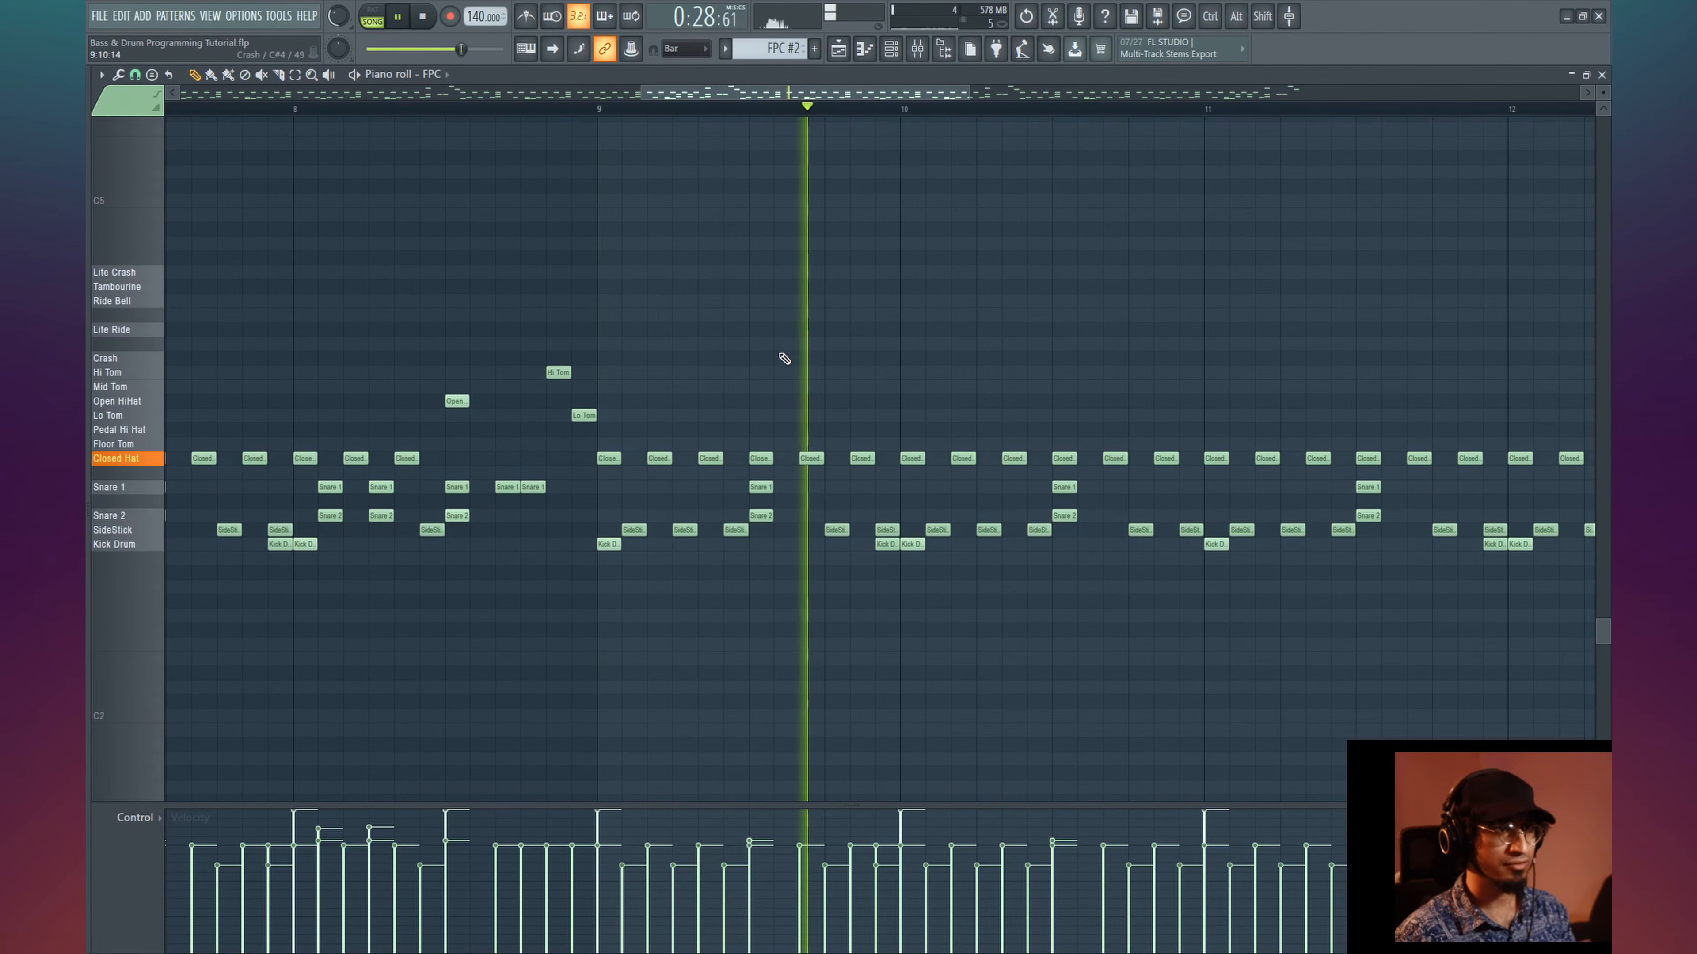
key("space")
key("space")
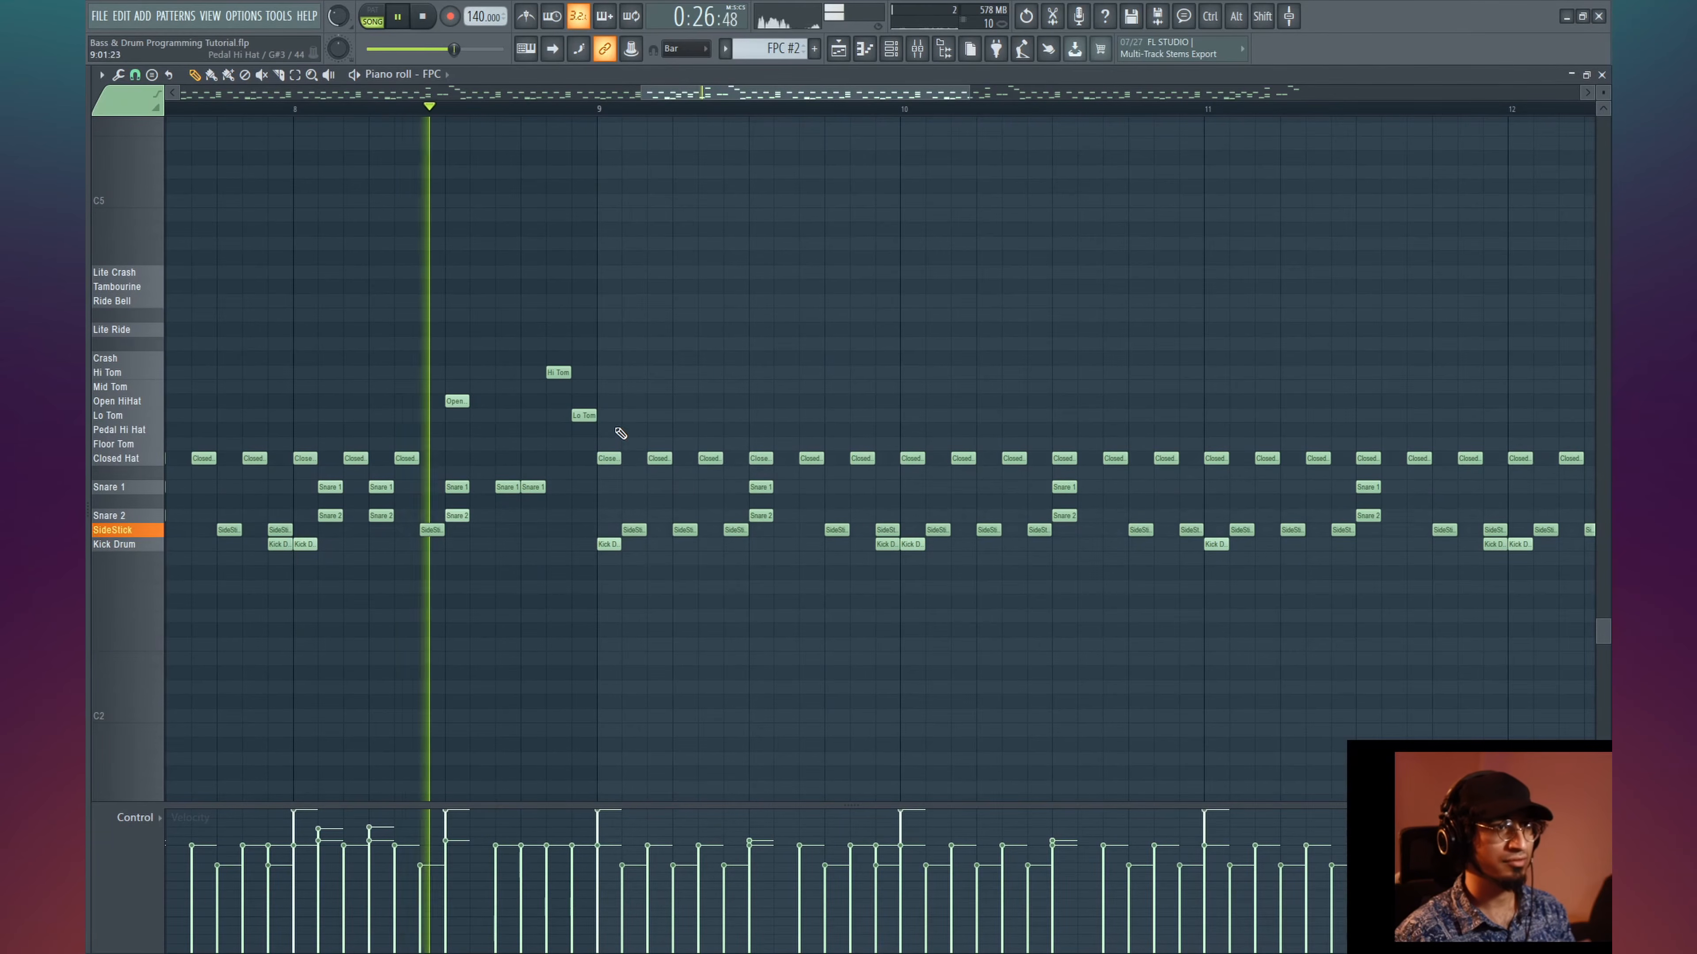
right_click(612, 460)
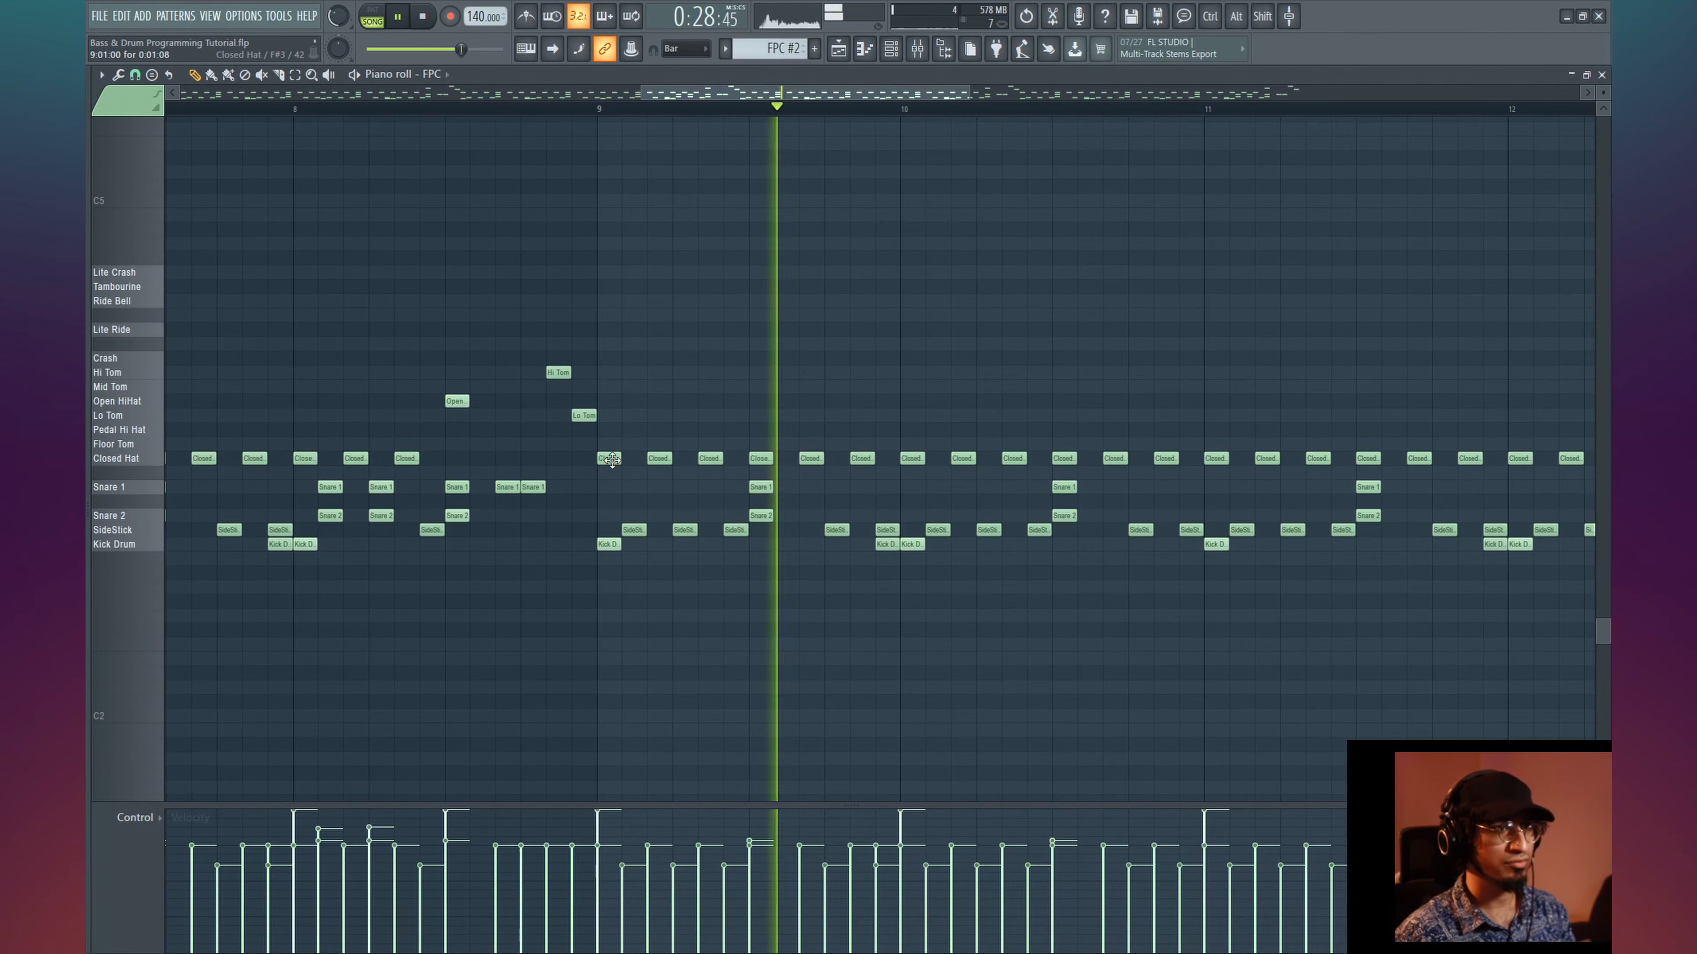
key("space")
right_click(660, 460)
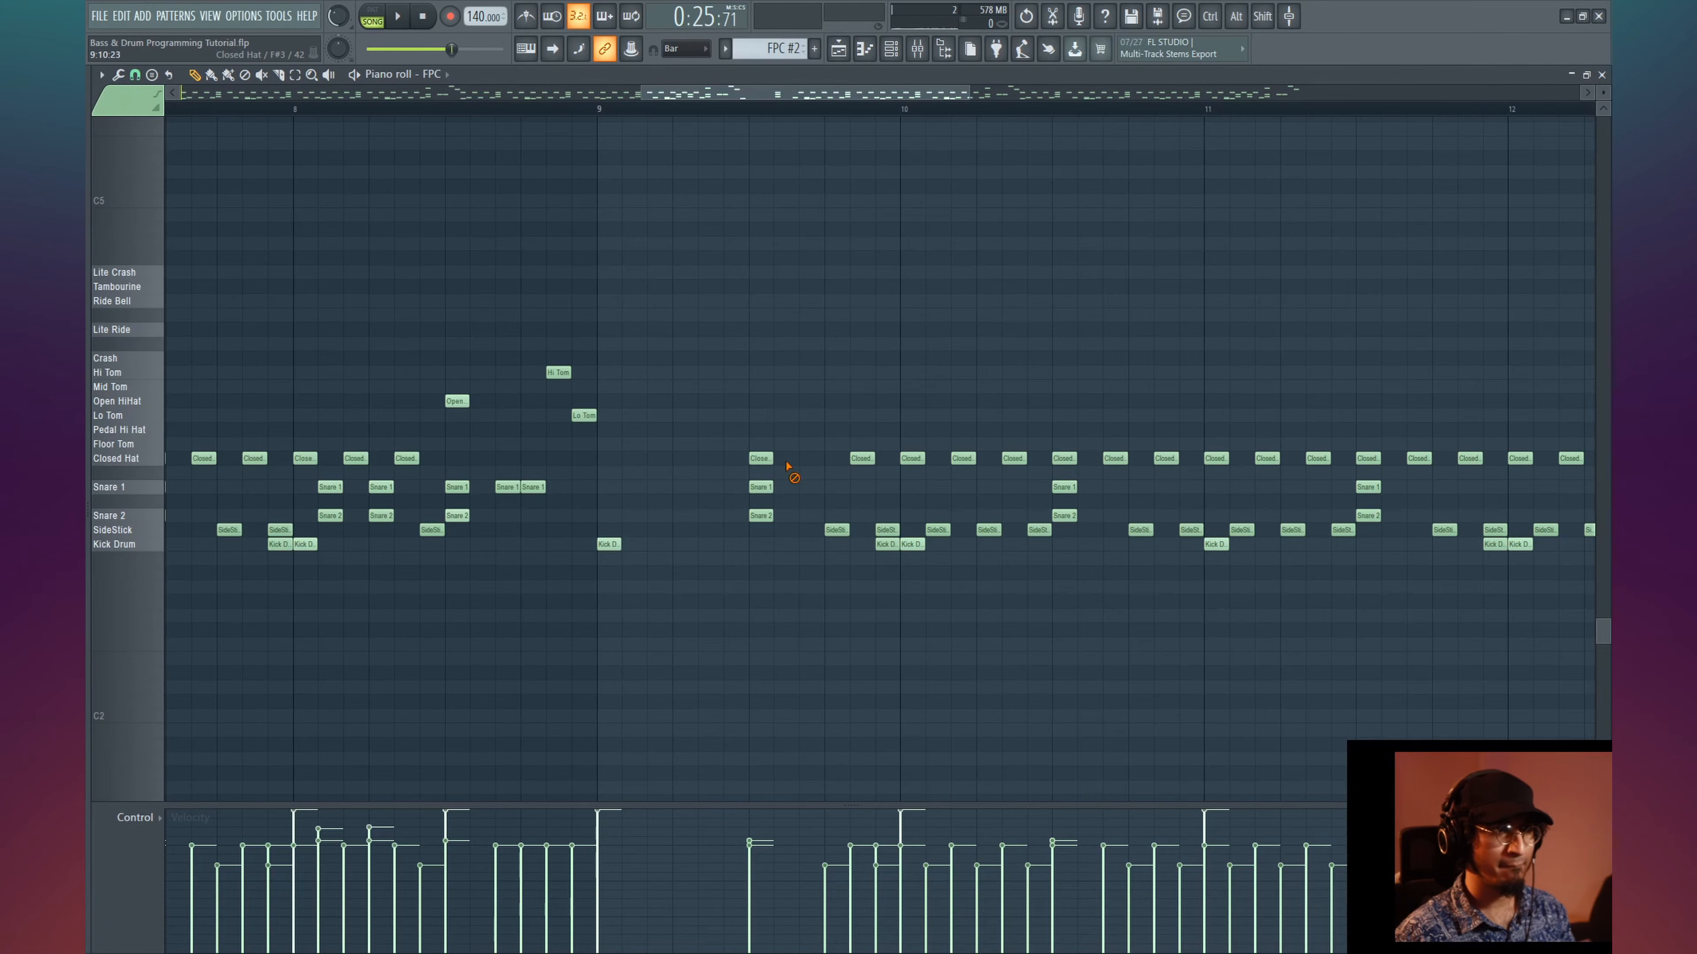
key("space")
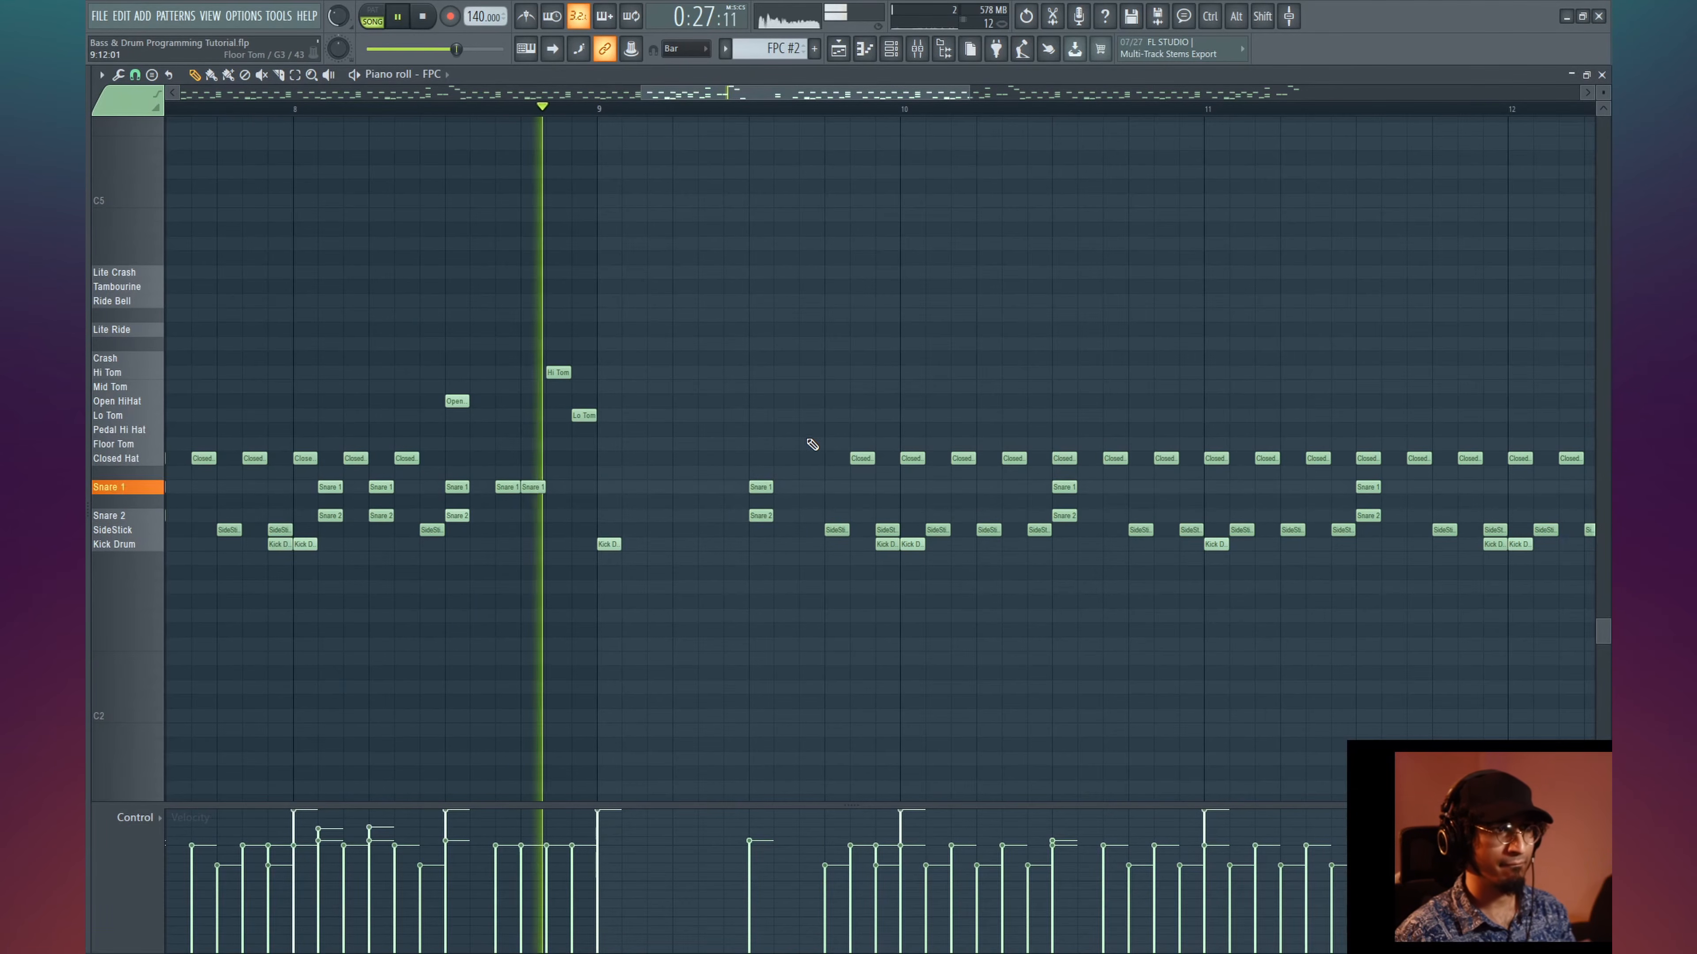
key("space")
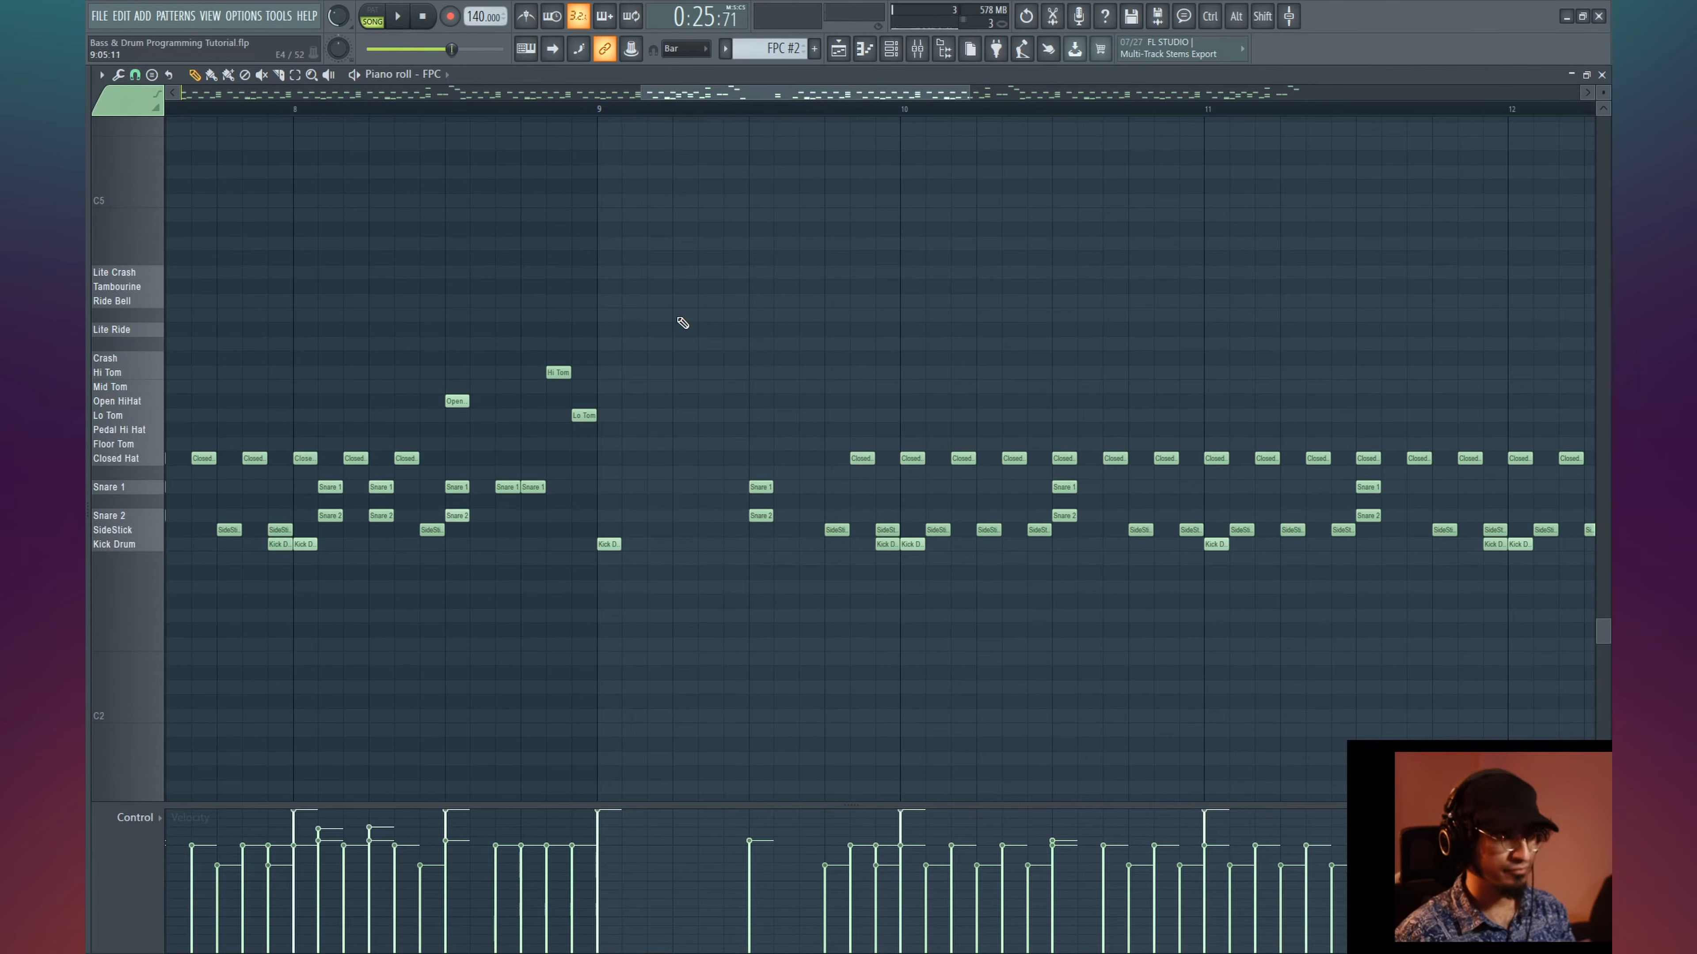
- Add a Lite Ride hit at the start of bar 9, raise it to full velocity, and audition it
scroll(653, 299, "up", 3)
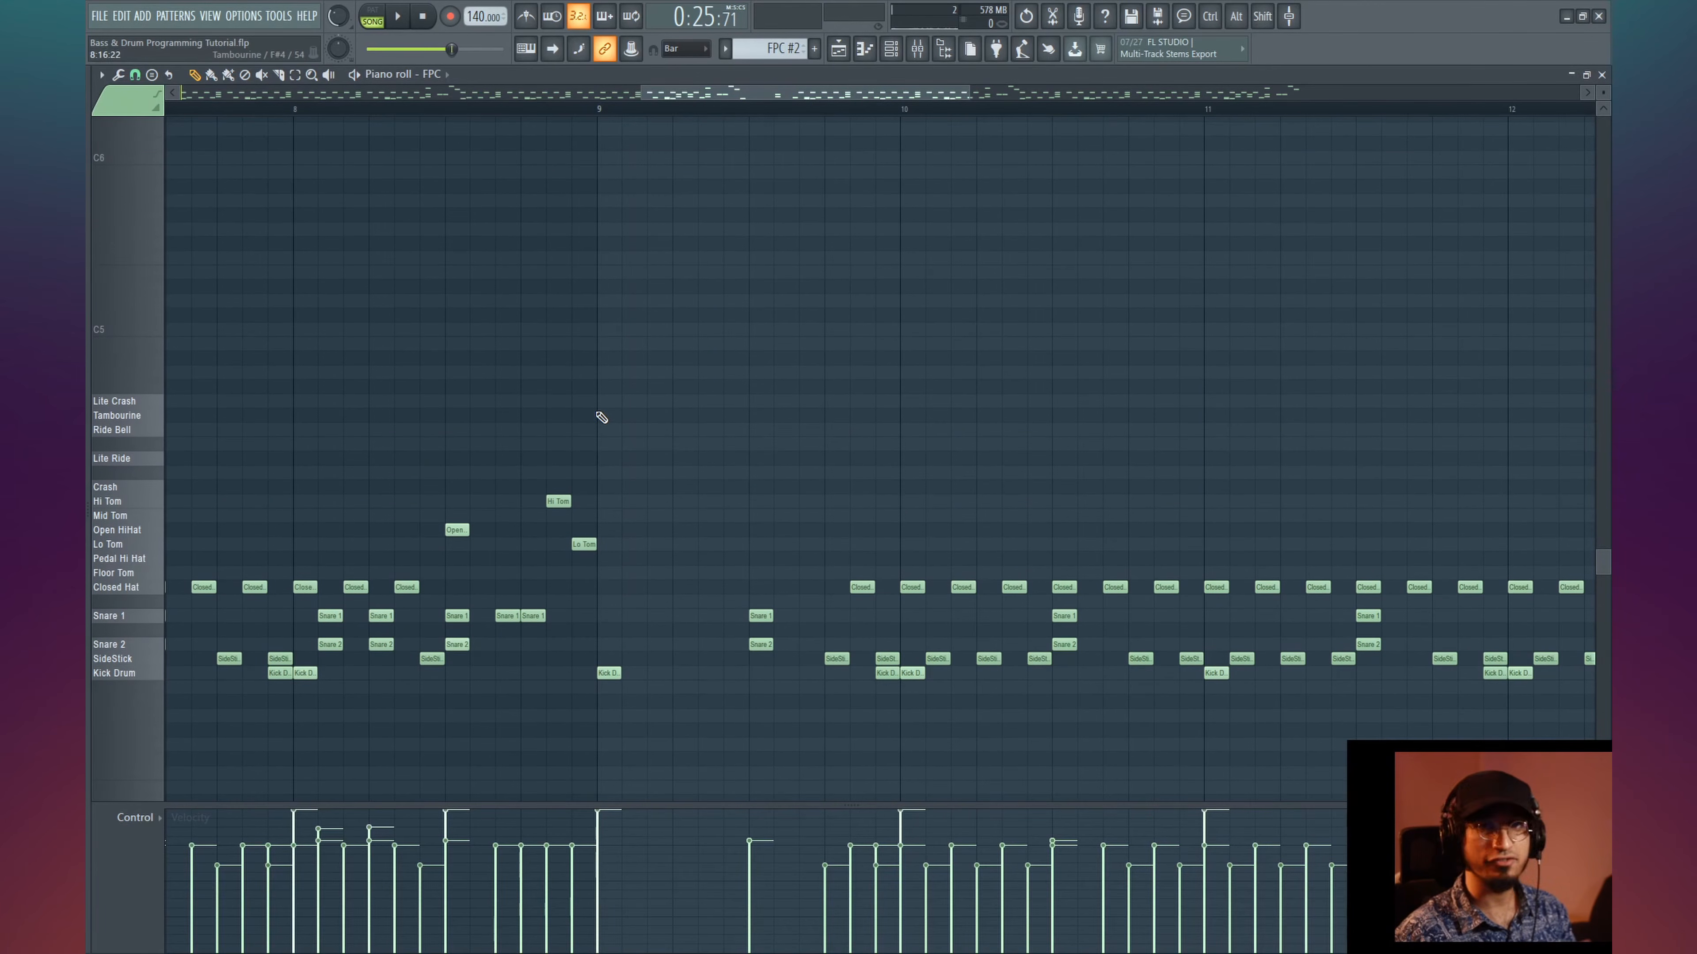
left_click(596, 430)
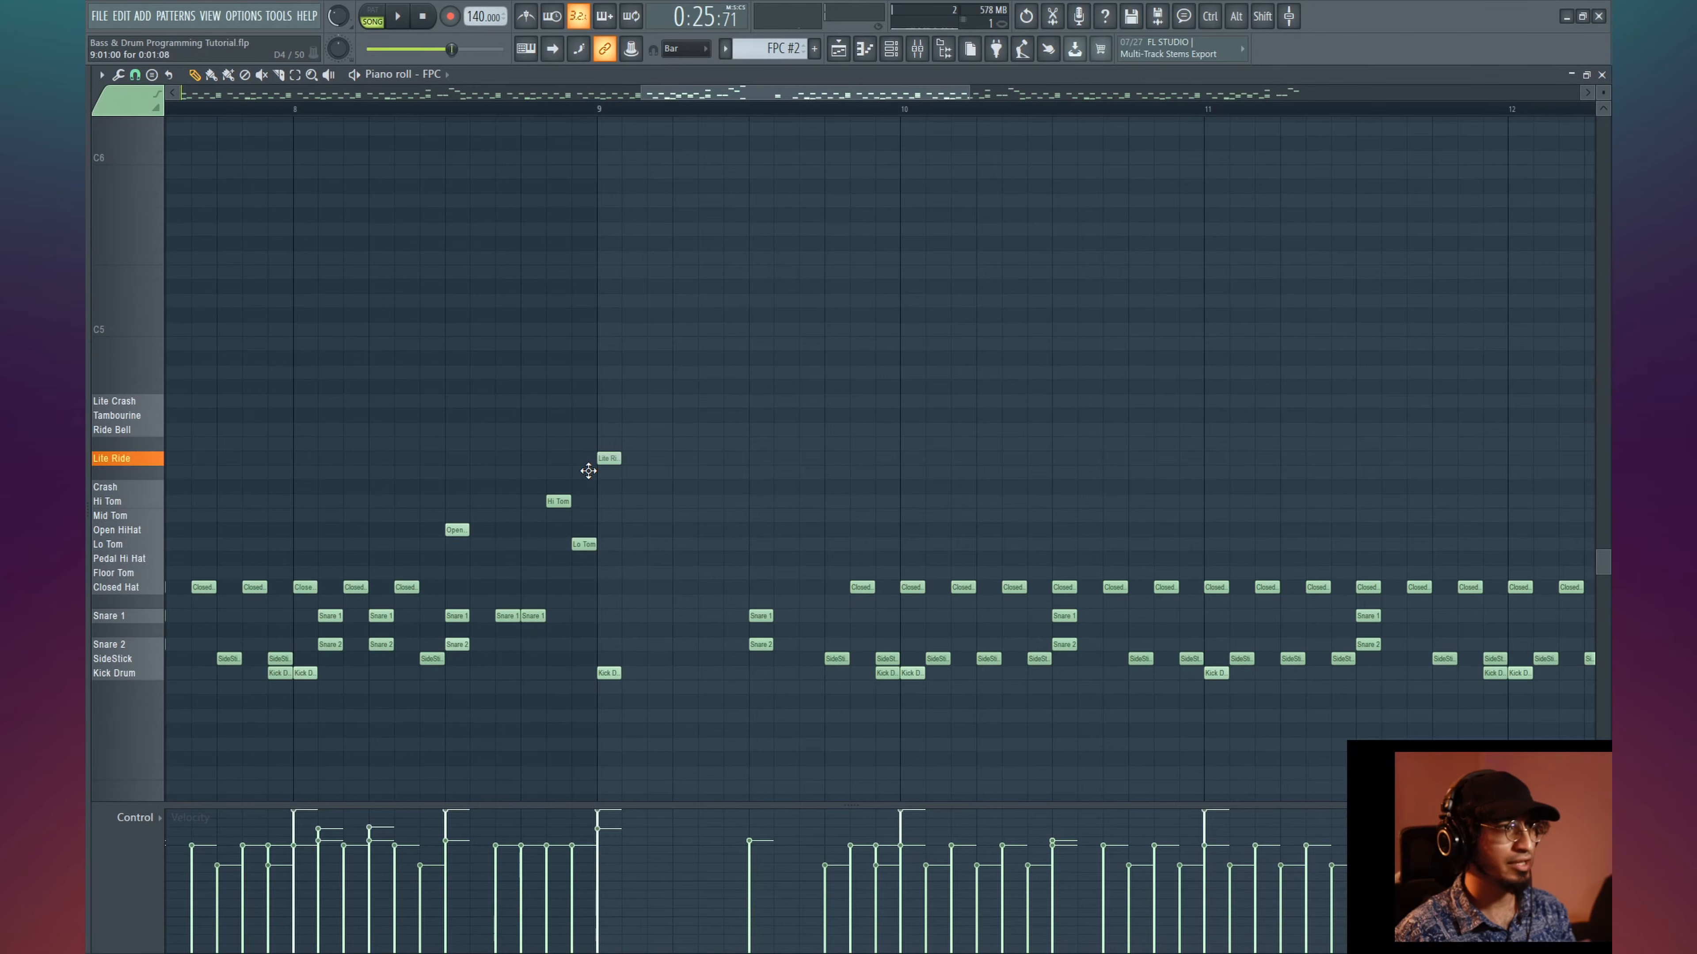
left_click_drag(671, 421, 581, 480)
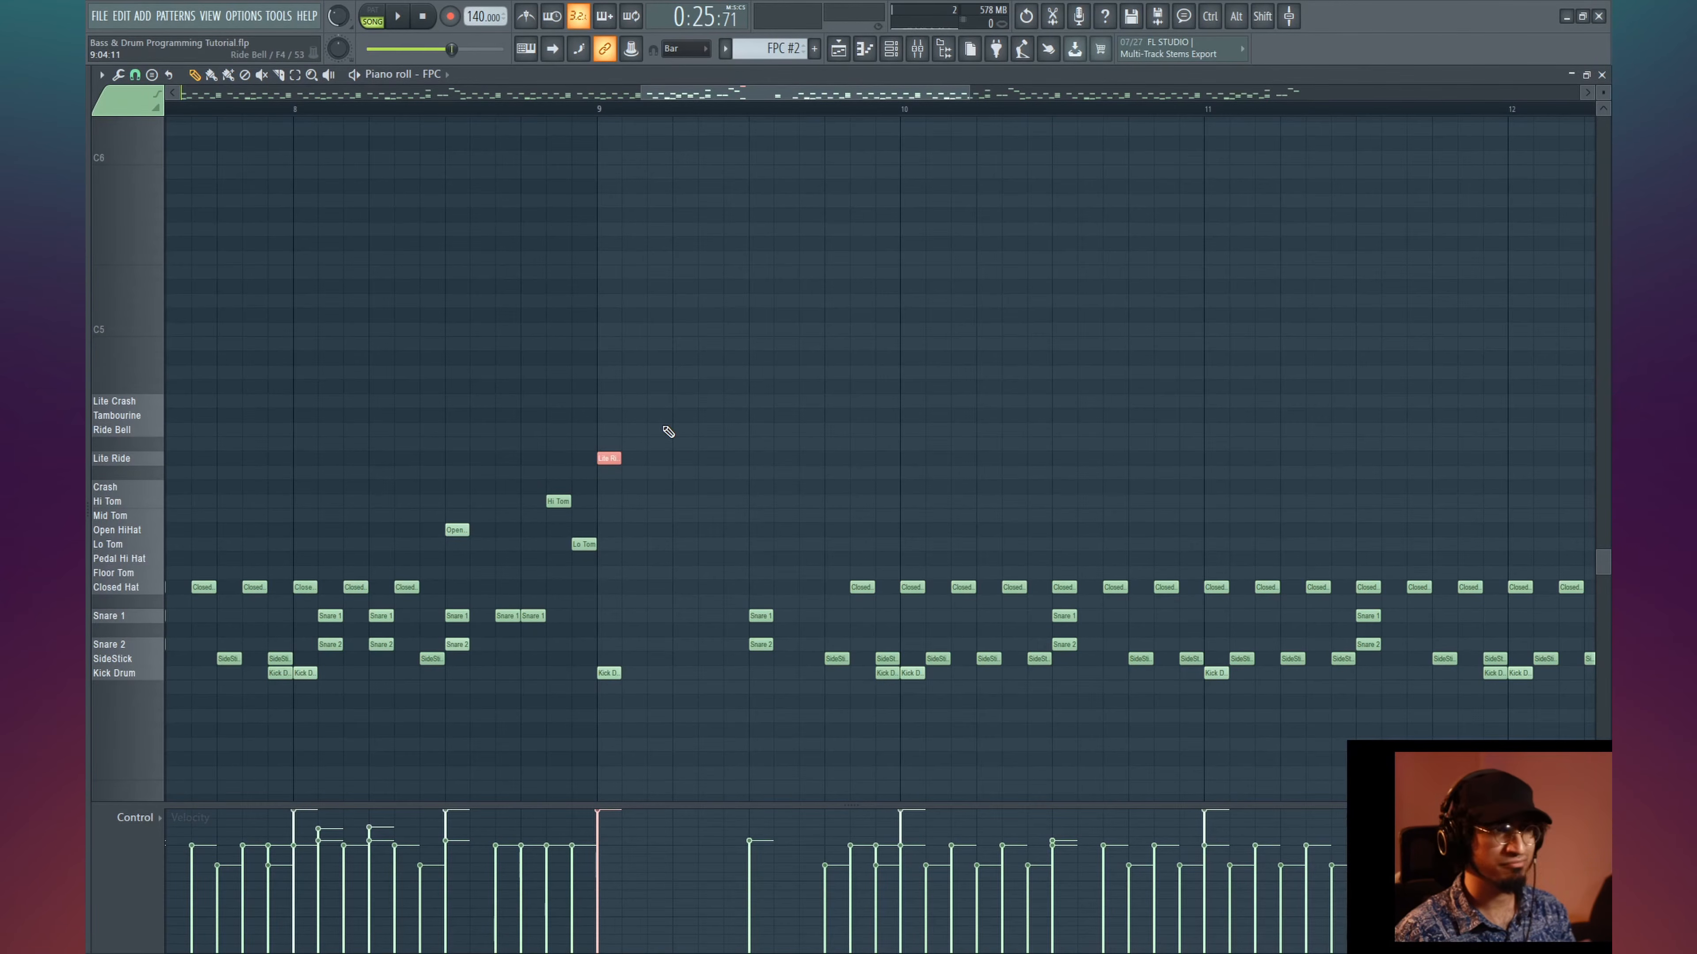
key("space")
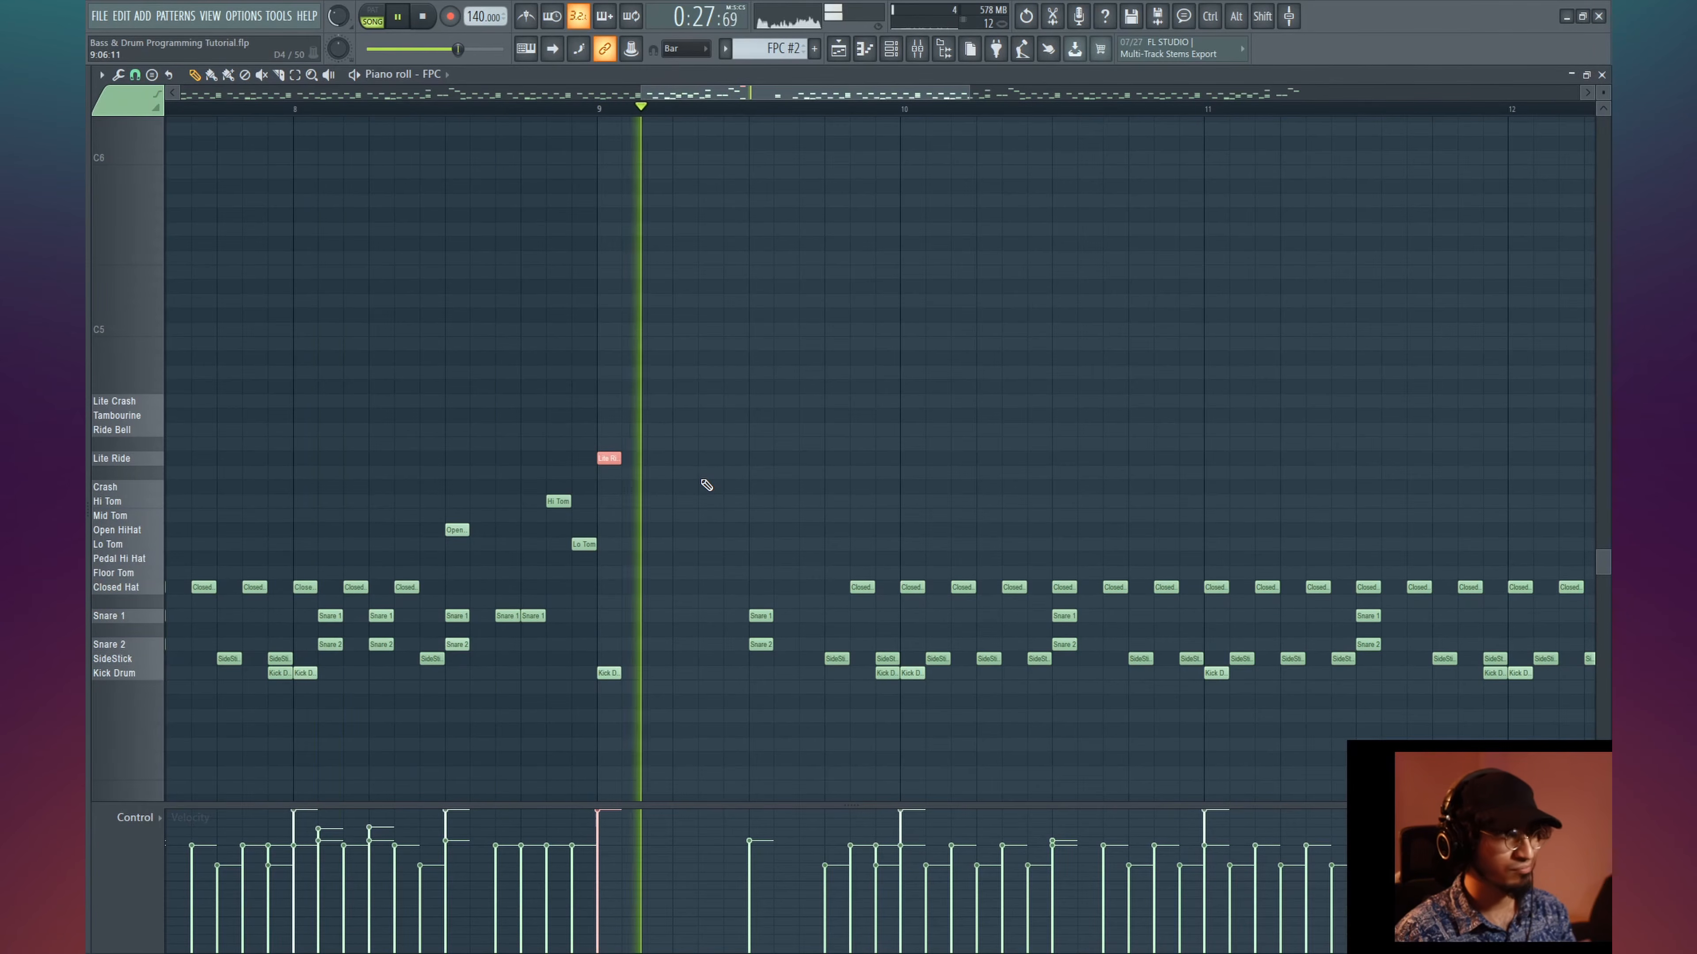
- Add a Crash hit on the mid-bar snare in bar 9 and play back the transition
key("space")
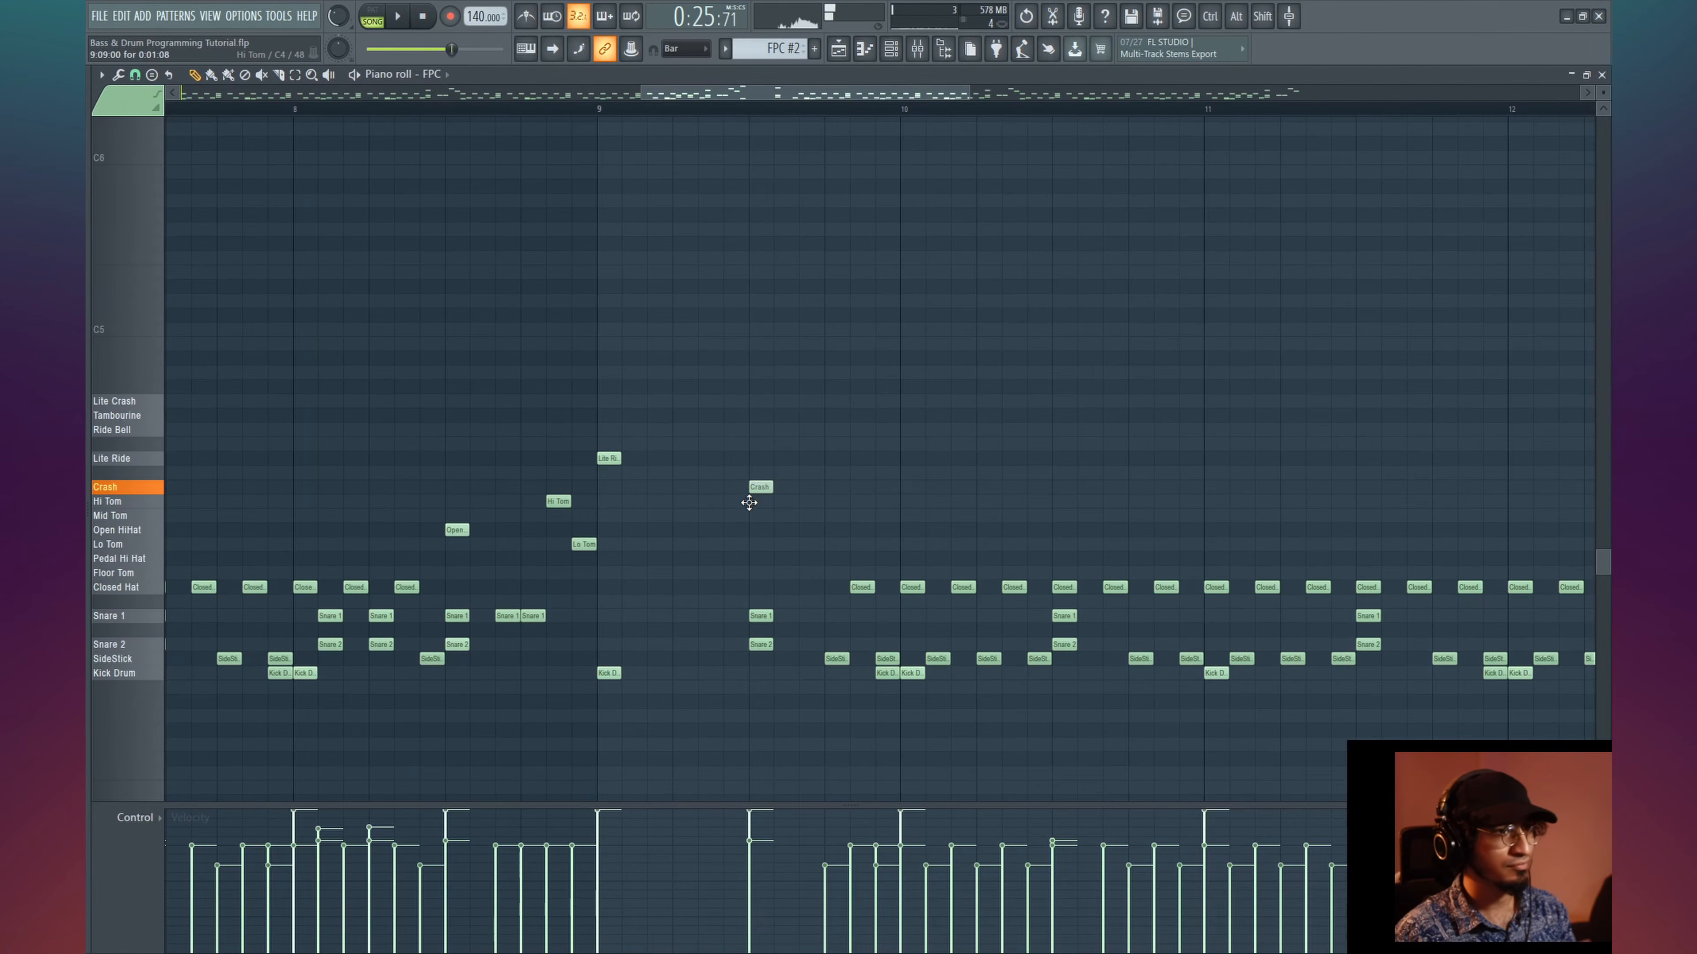
key("space")
scroll(769, 420, "down", 3)
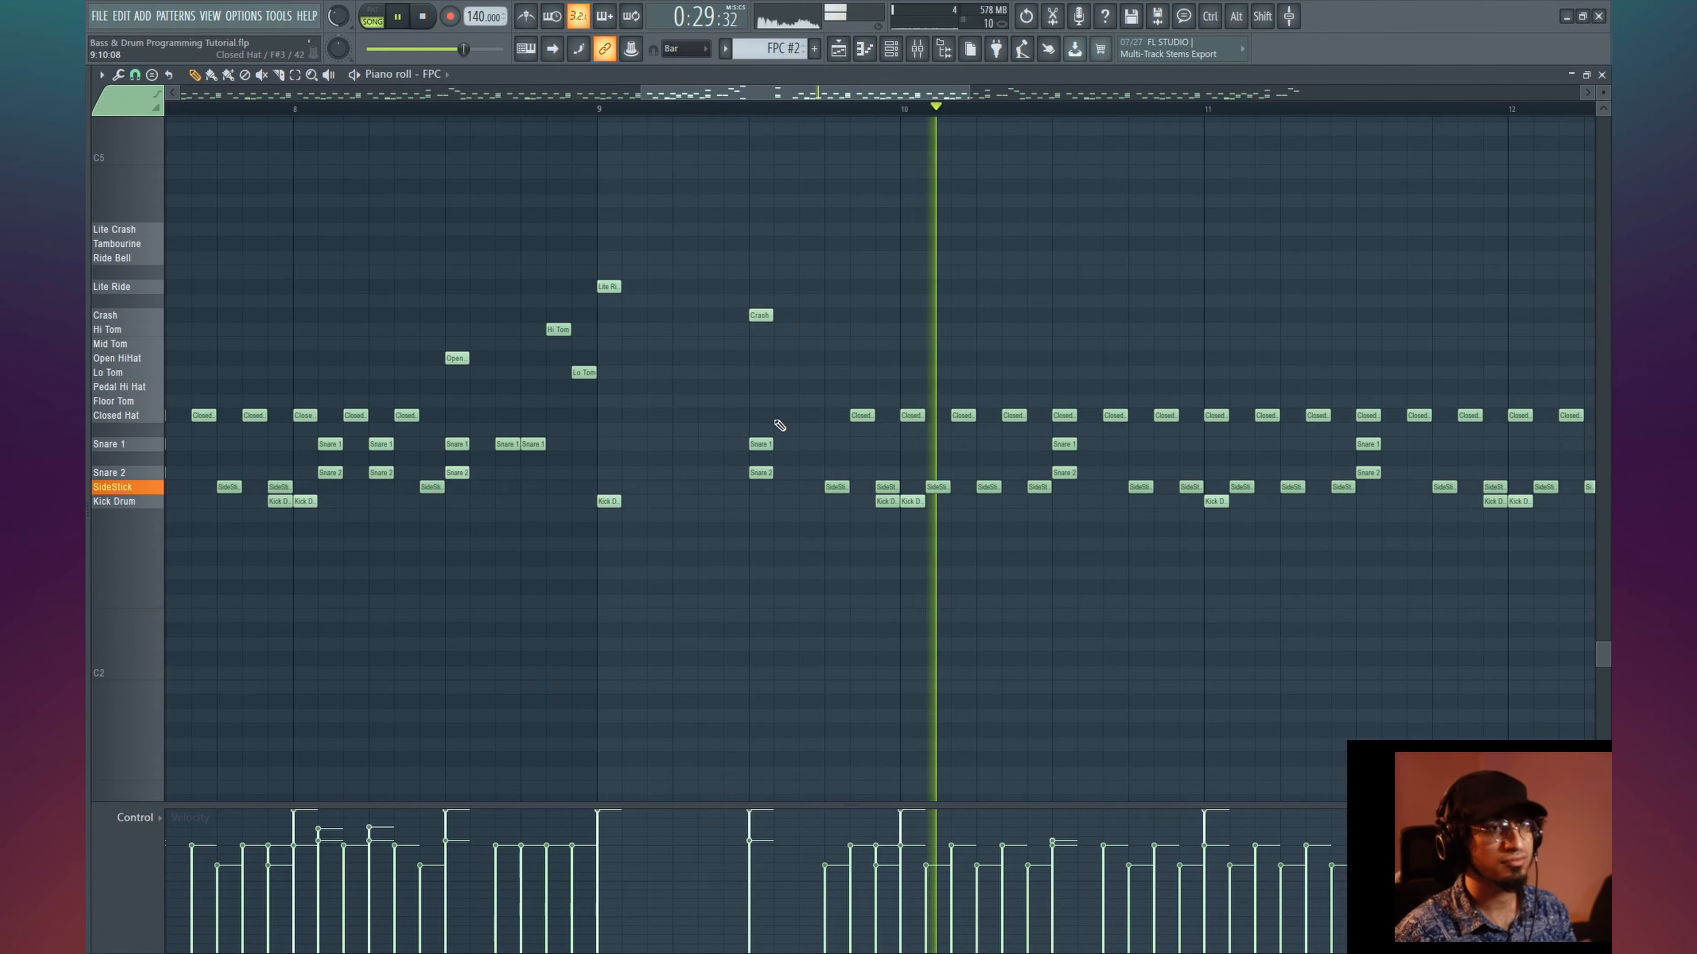
key("space")
- Set the playback start to bar 17 in the Playlist, open the bass clip in the Piano roll, and audition it
key("F5")
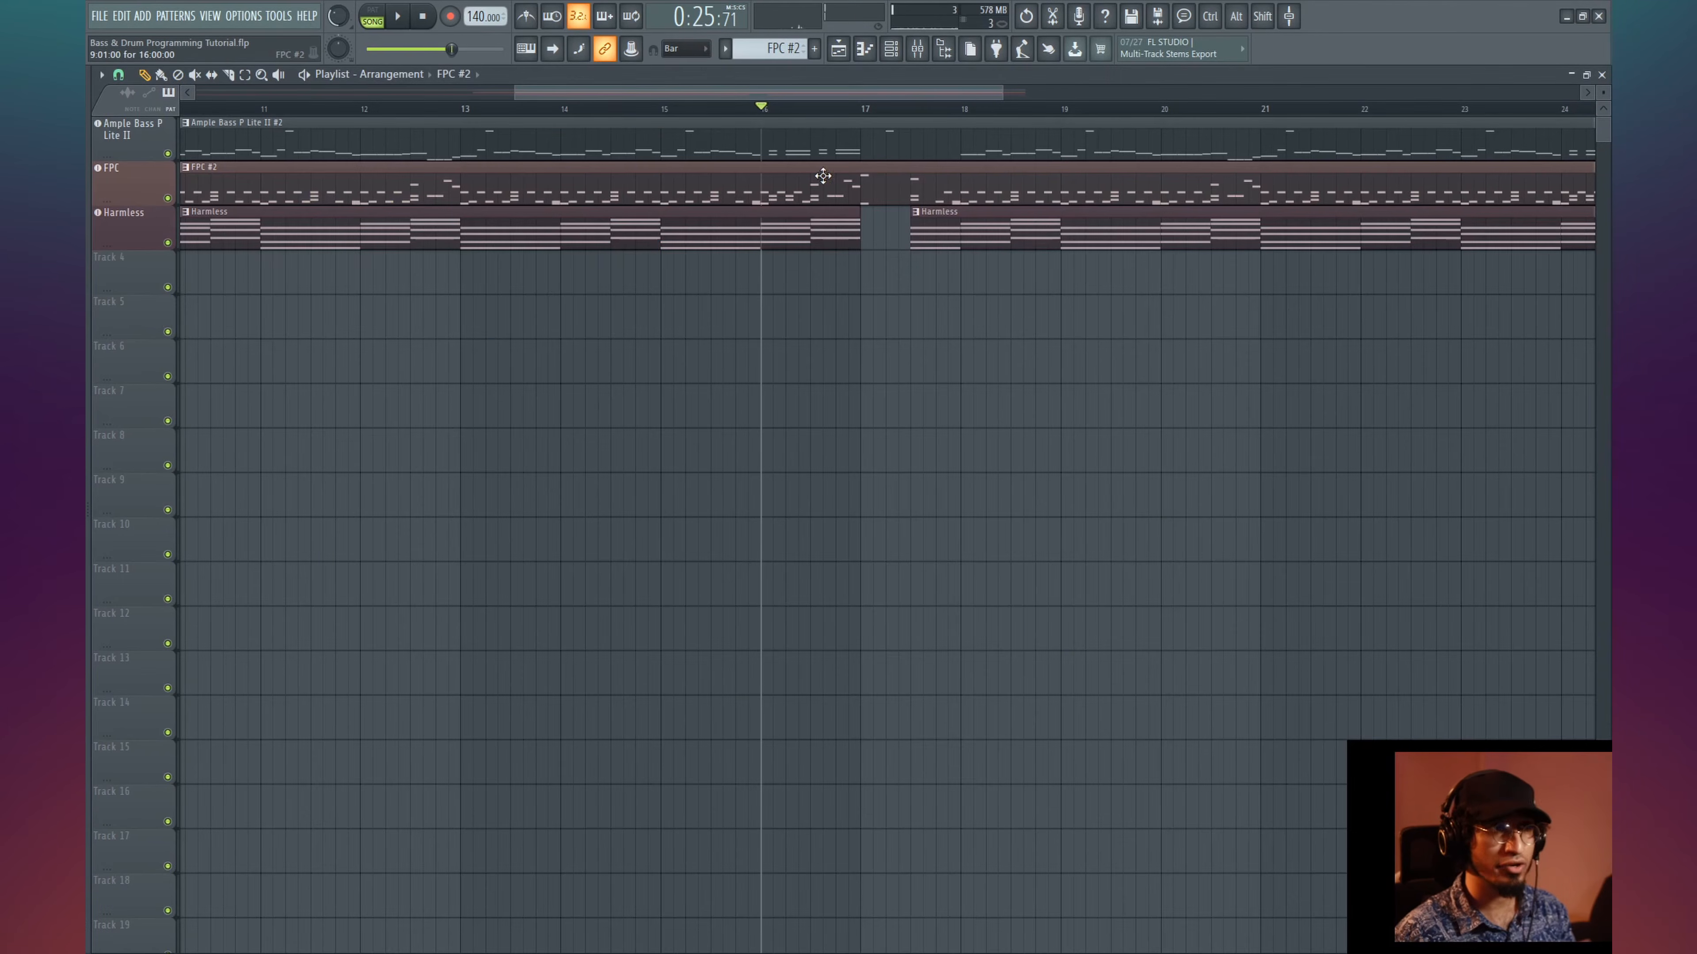
left_click(864, 113)
double_click(875, 132)
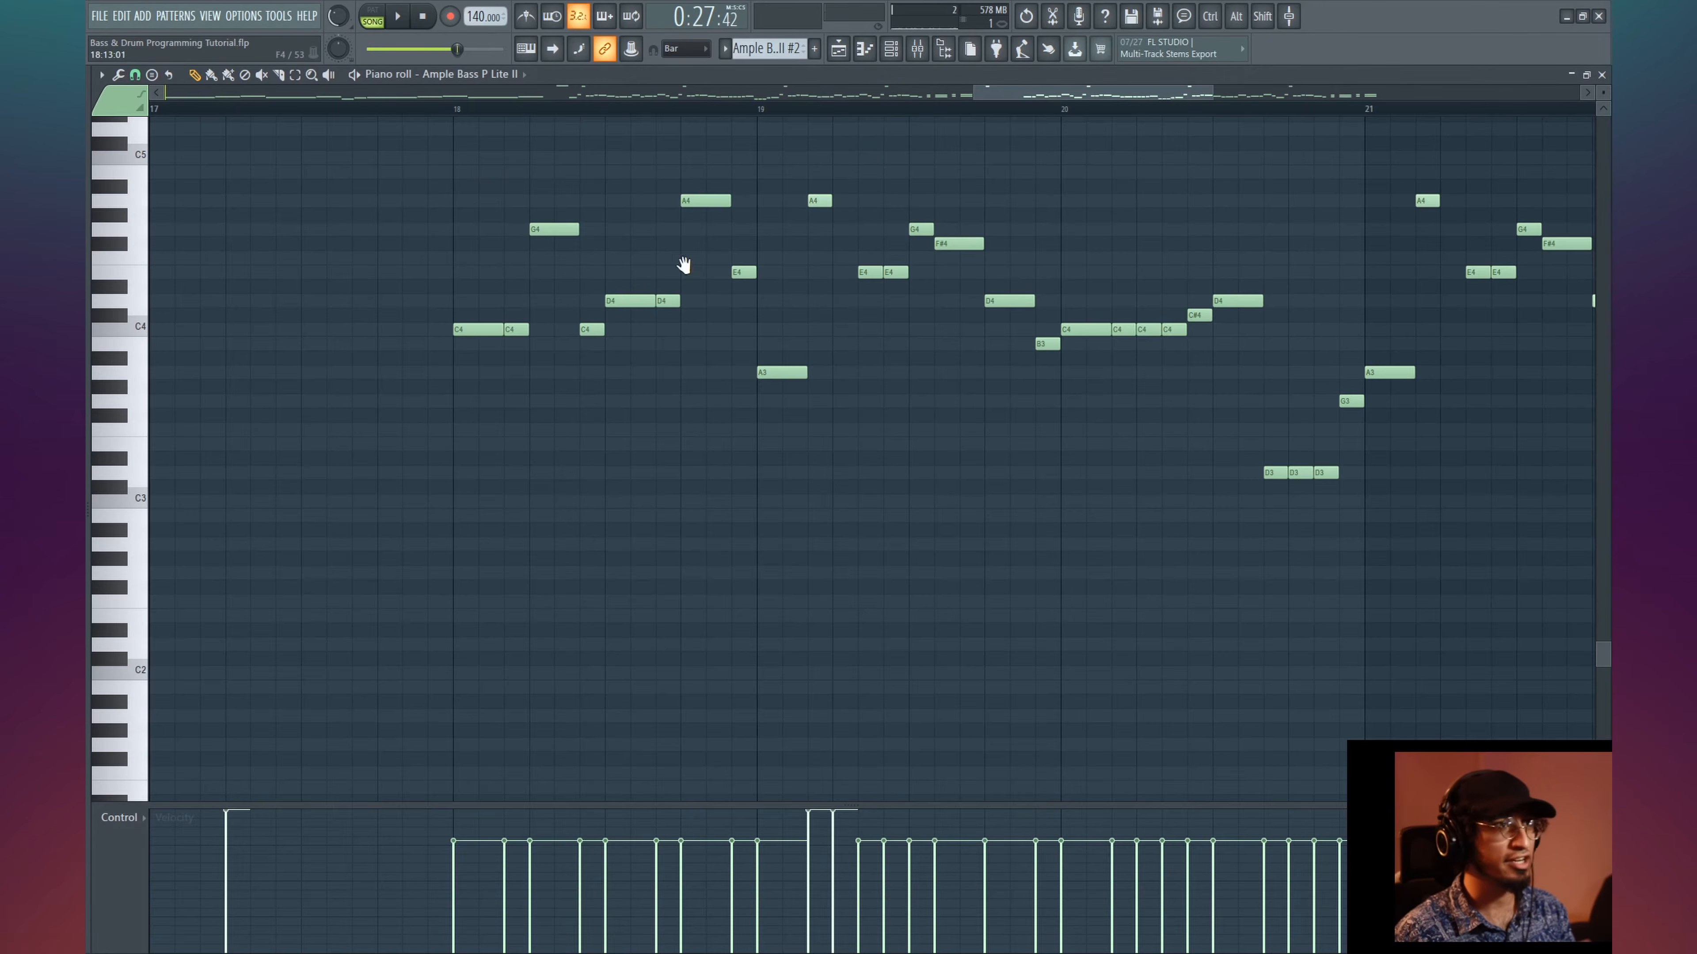
scroll(674, 281, "left", 3)
scroll(658, 320, "up", 3)
key("space")
key("space")
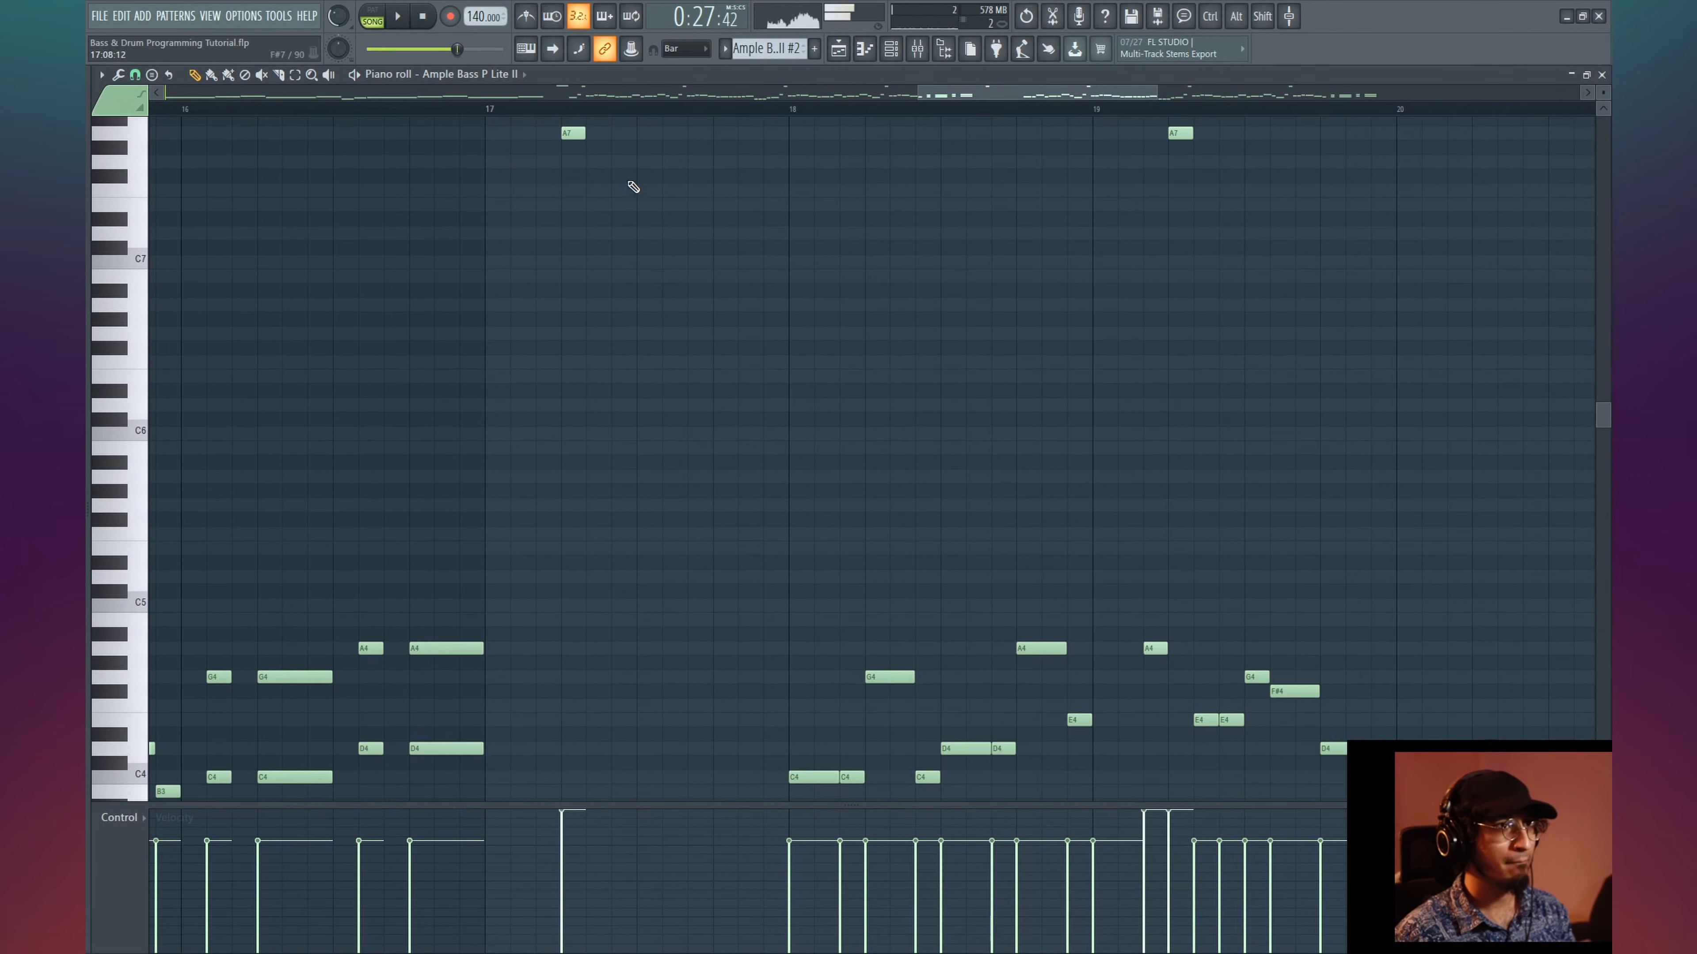
- Replace the A7 bass note in bar 17 with a half-bar B7 note at the bar's start, and audition it
scroll(602, 167, "up", 4)
scroll(634, 468, "down", 5)
key("space")
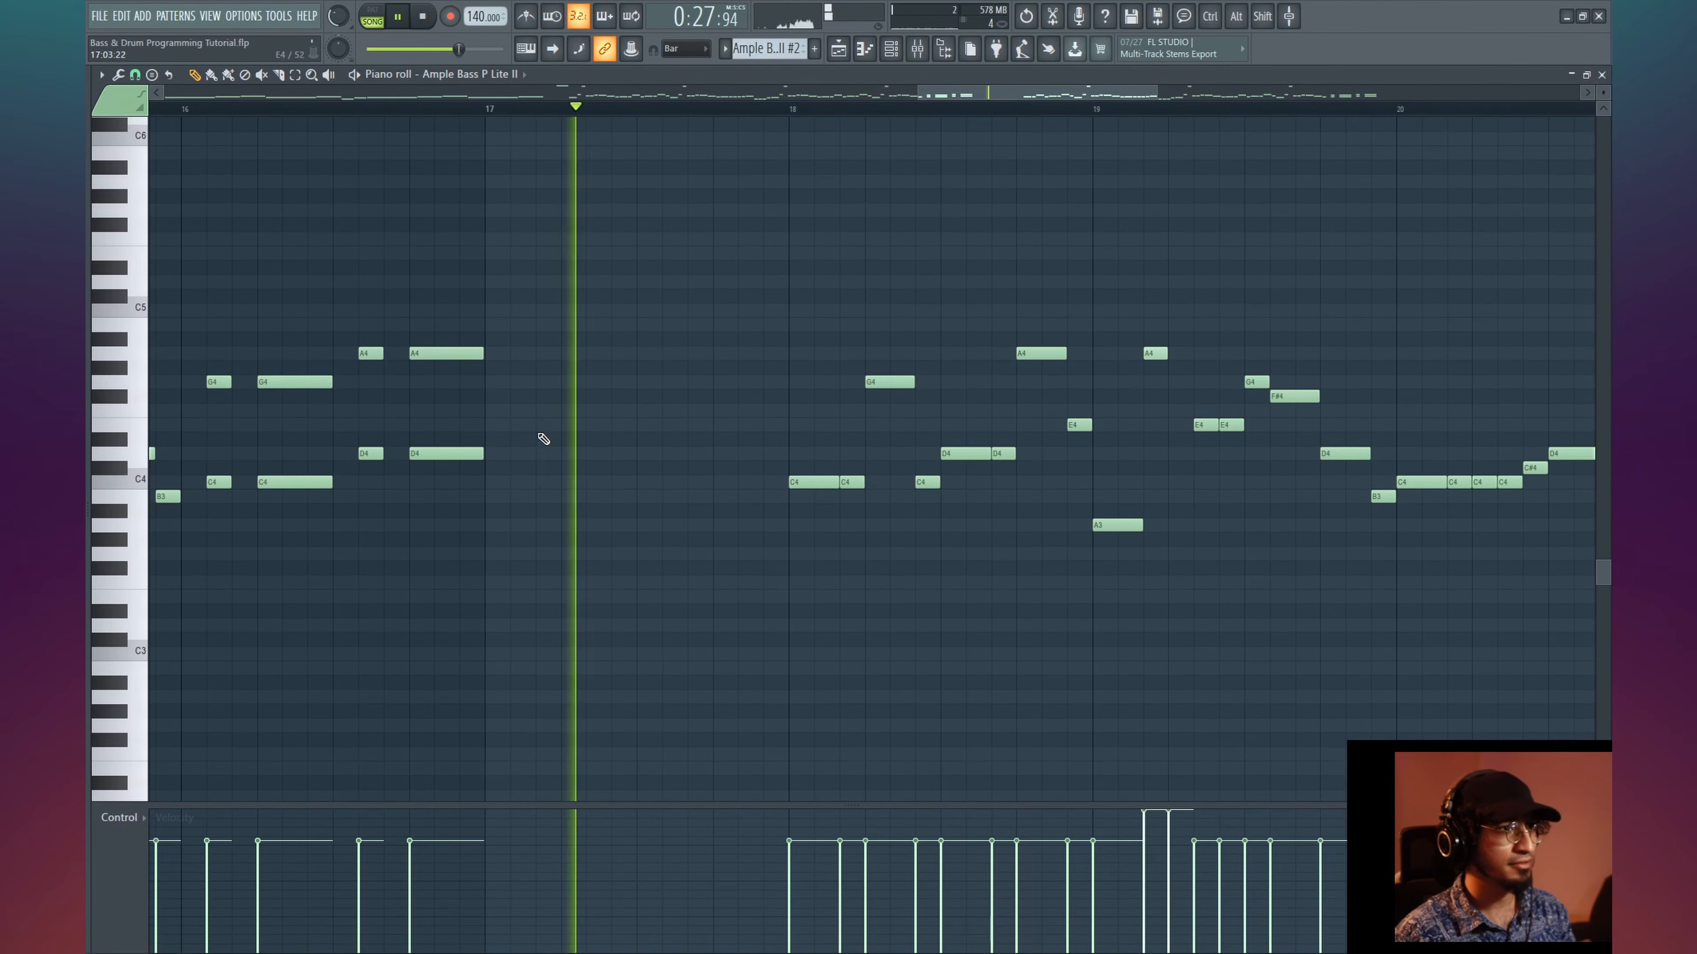
key("space")
mouse_move(493, 466)
left_mouse_down()
mouse_move(513, 95)
mouse_move(480, 206)
left_mouse_up()
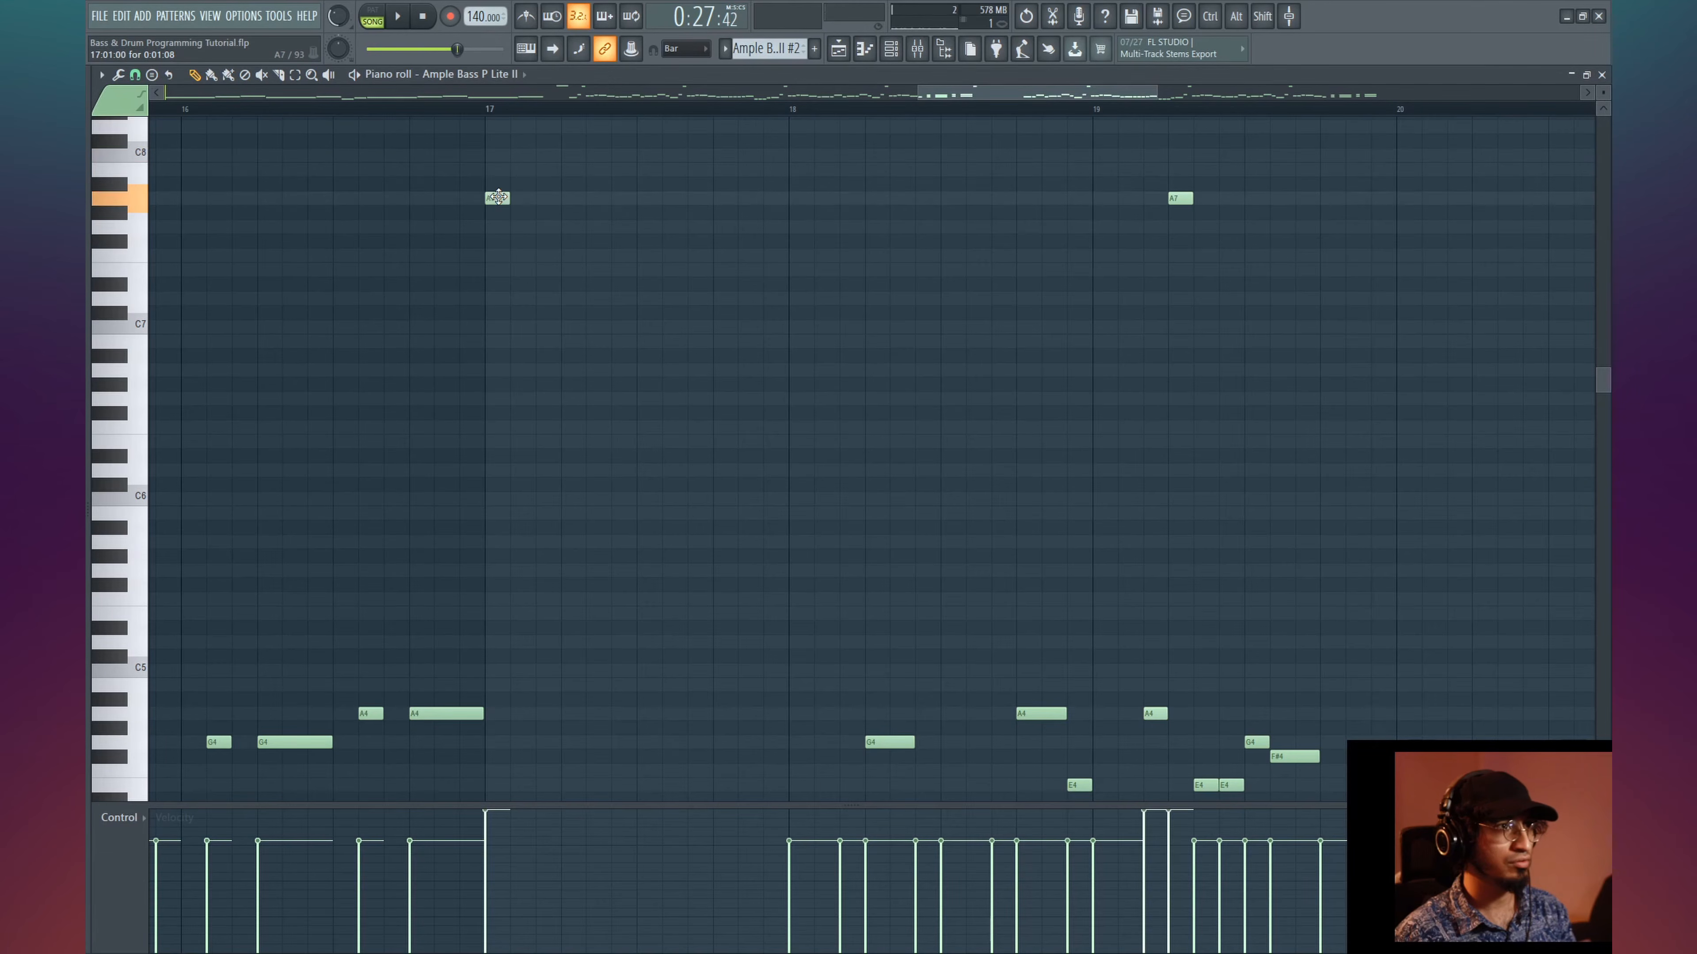
left_click_drag(502, 154, 503, 156)
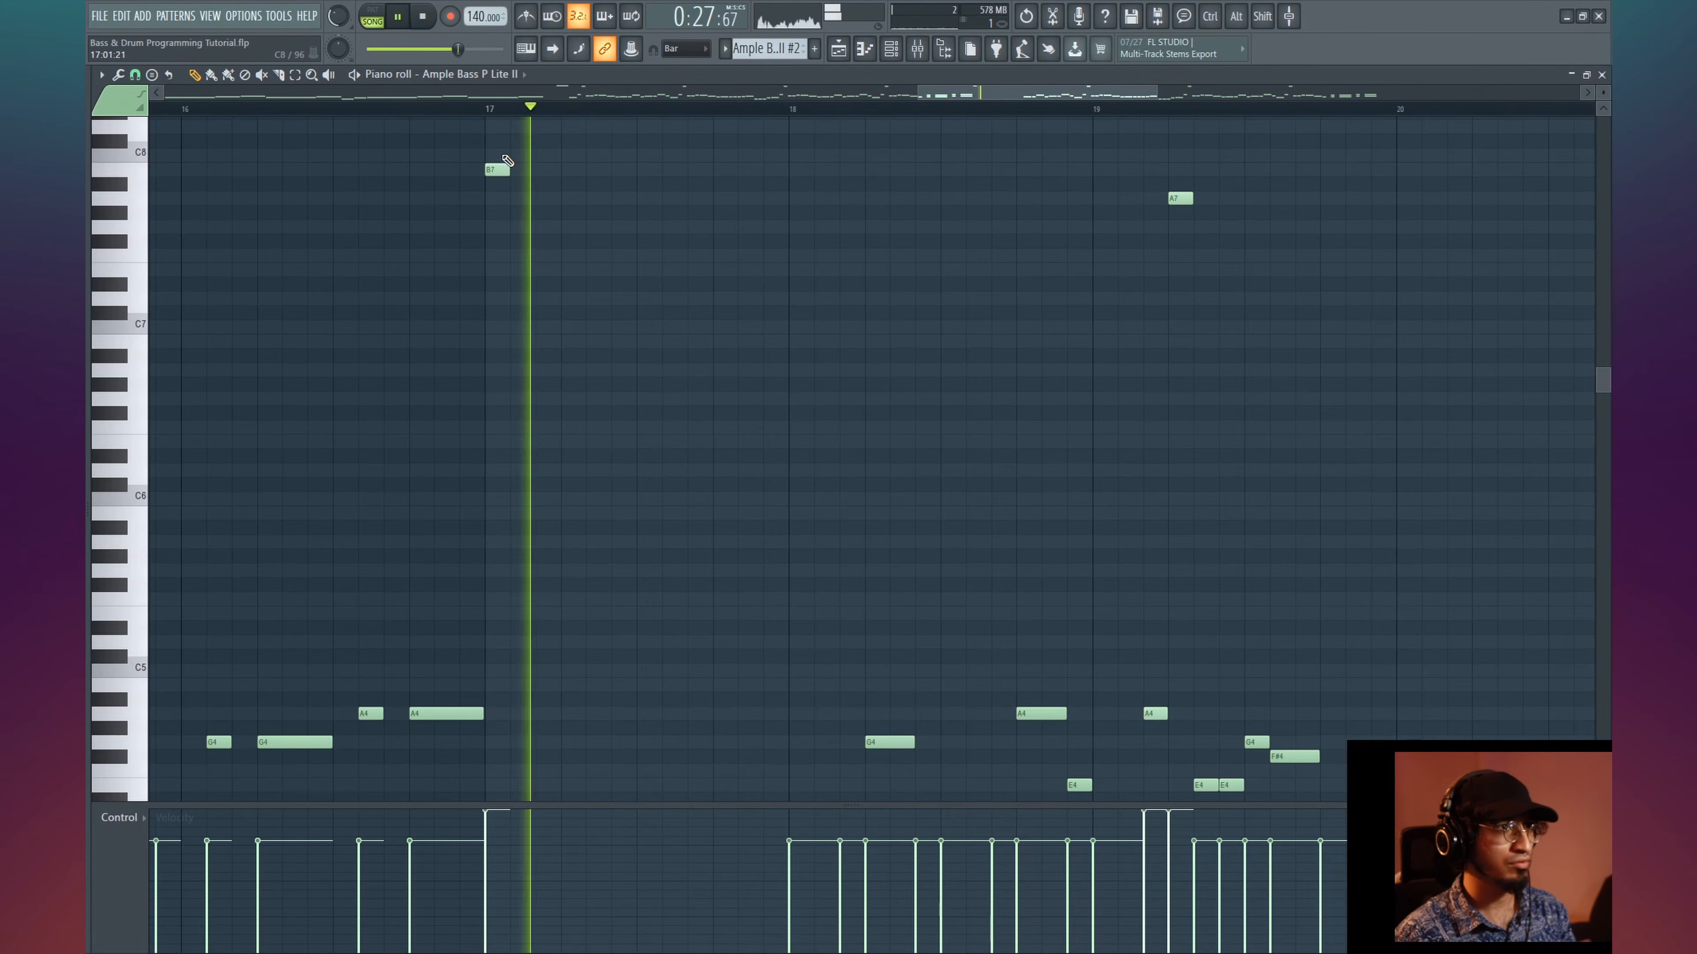
key("space")
key("space")
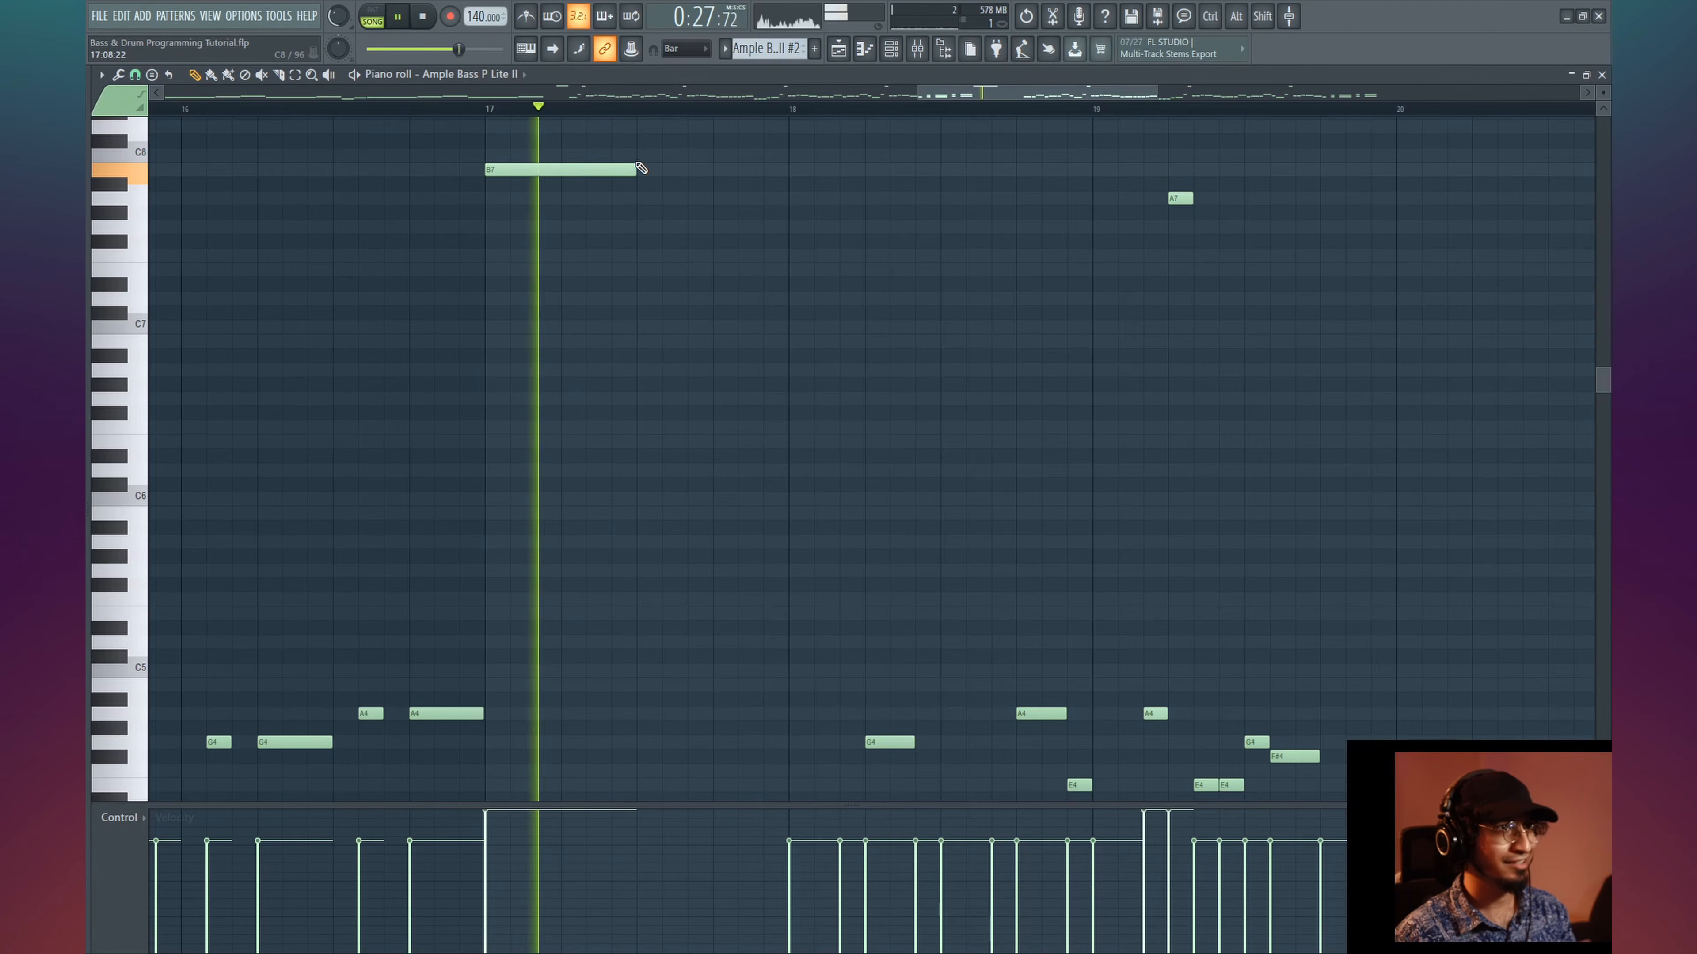
- Add an A4 bass note filling the second half of bar 17 and audition it
scroll(722, 264, "down", 3)
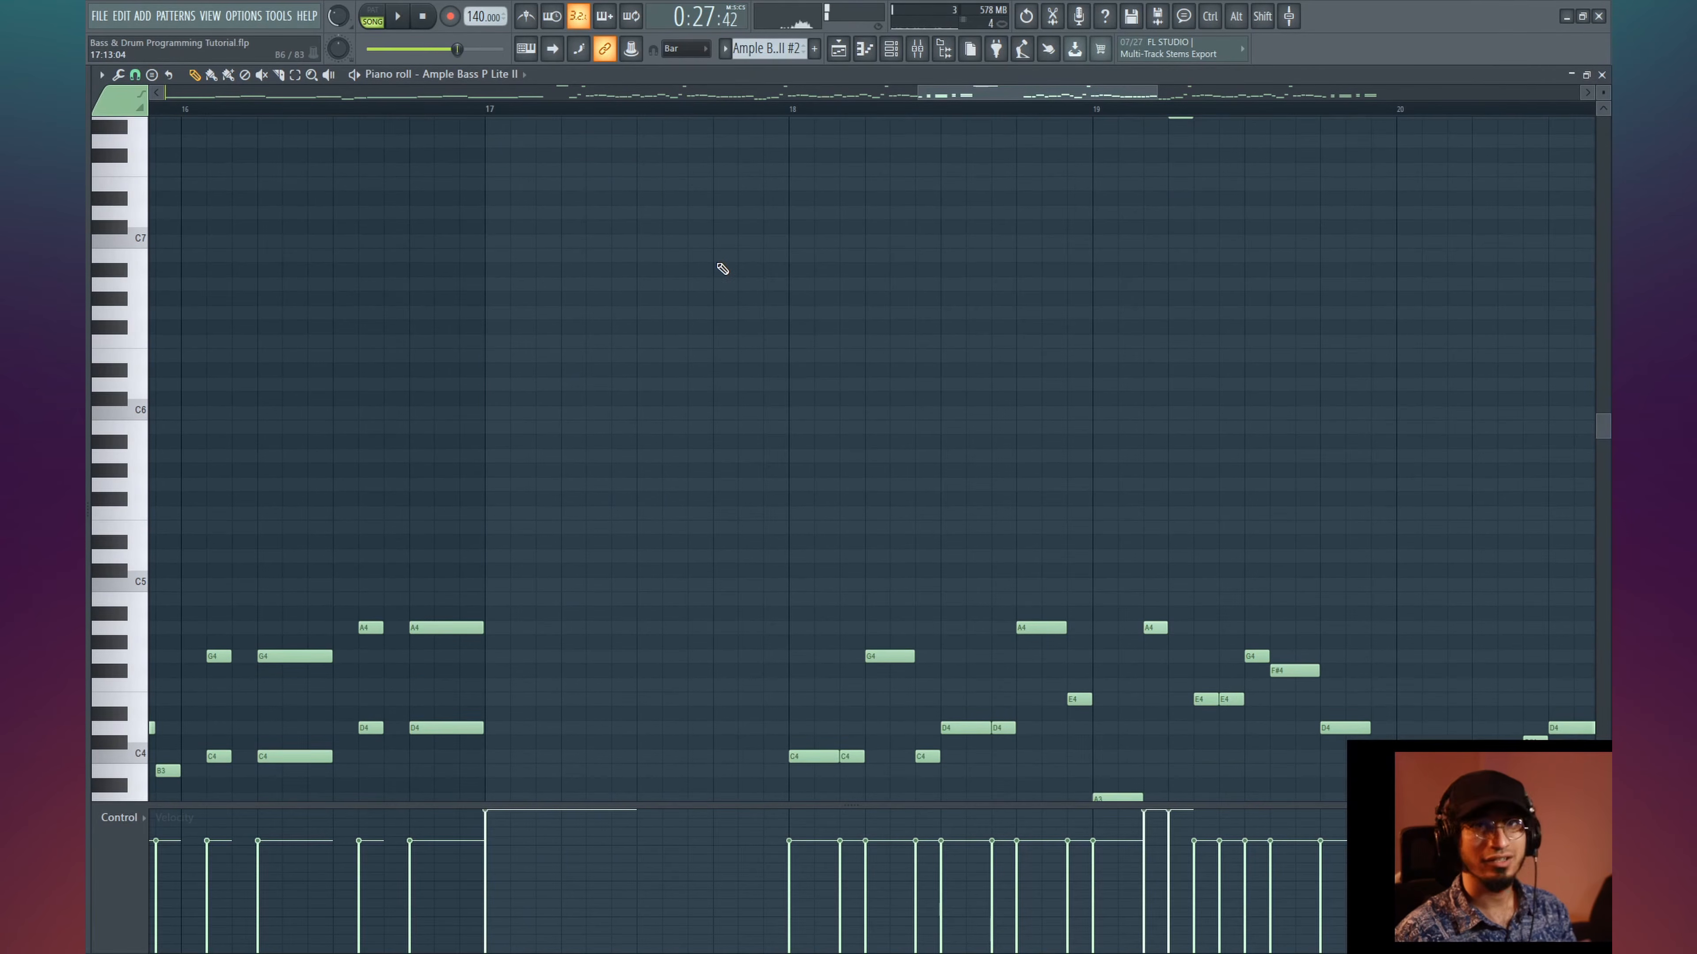
scroll(736, 332, "down", 4)
scroll(708, 328, "up", 2)
key("space")
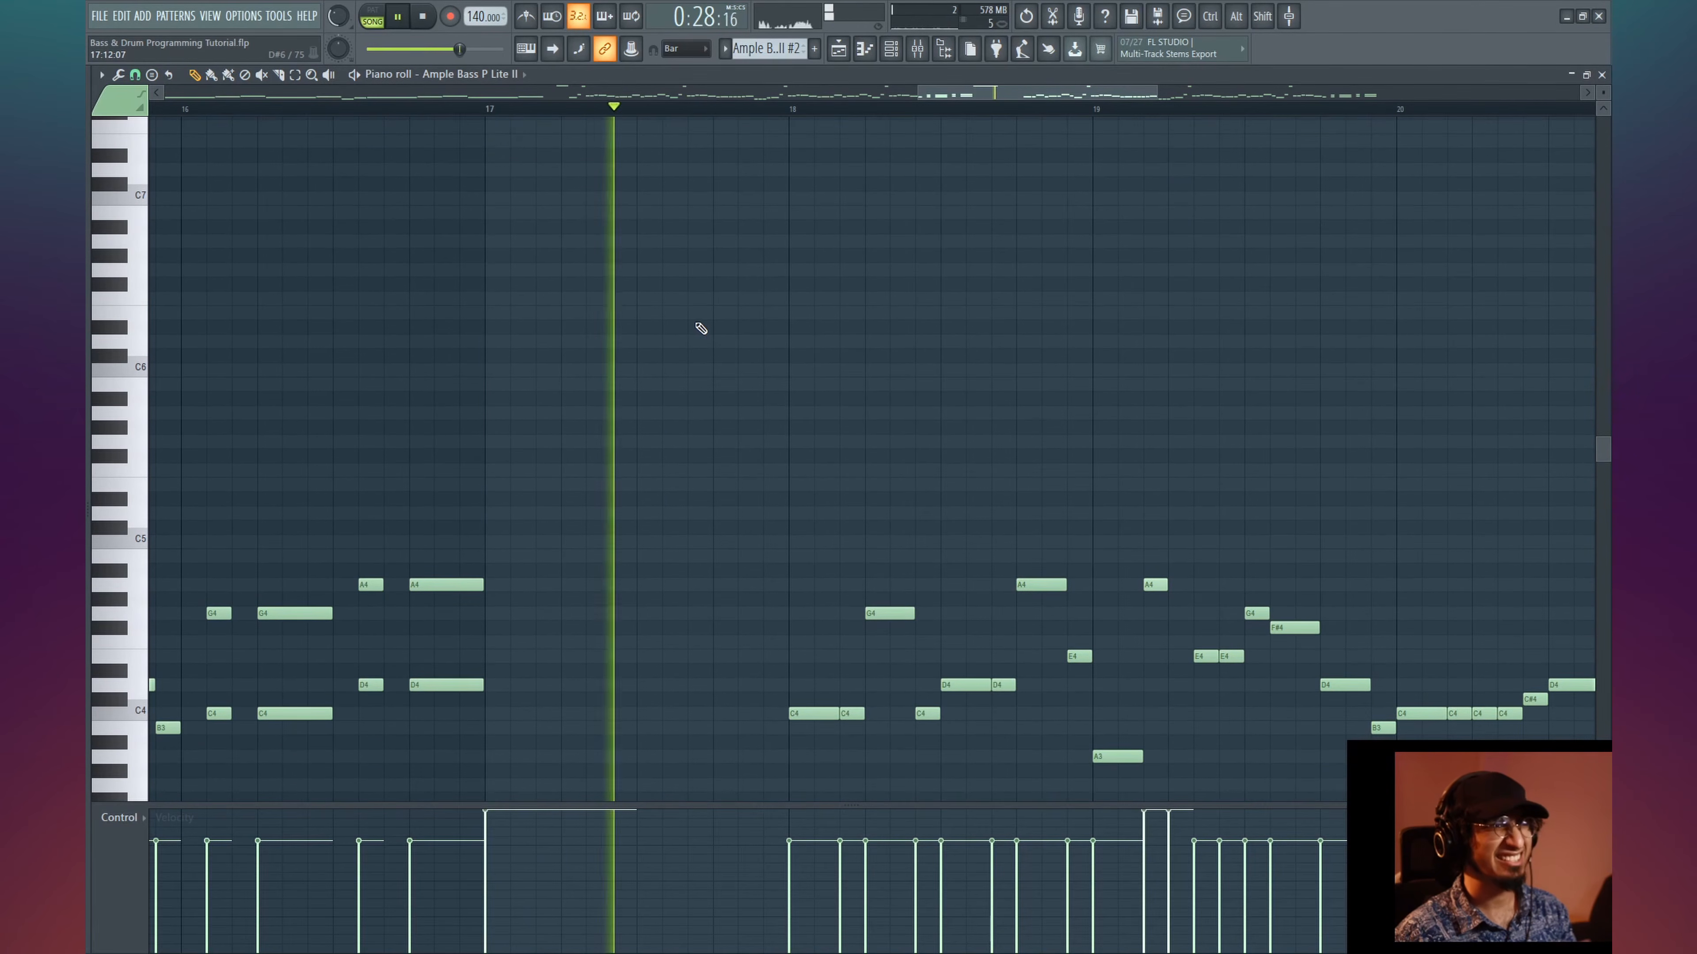
key("space")
left_click_drag(649, 377, 656, 591)
scroll(769, 485, "down", 6)
key("space")
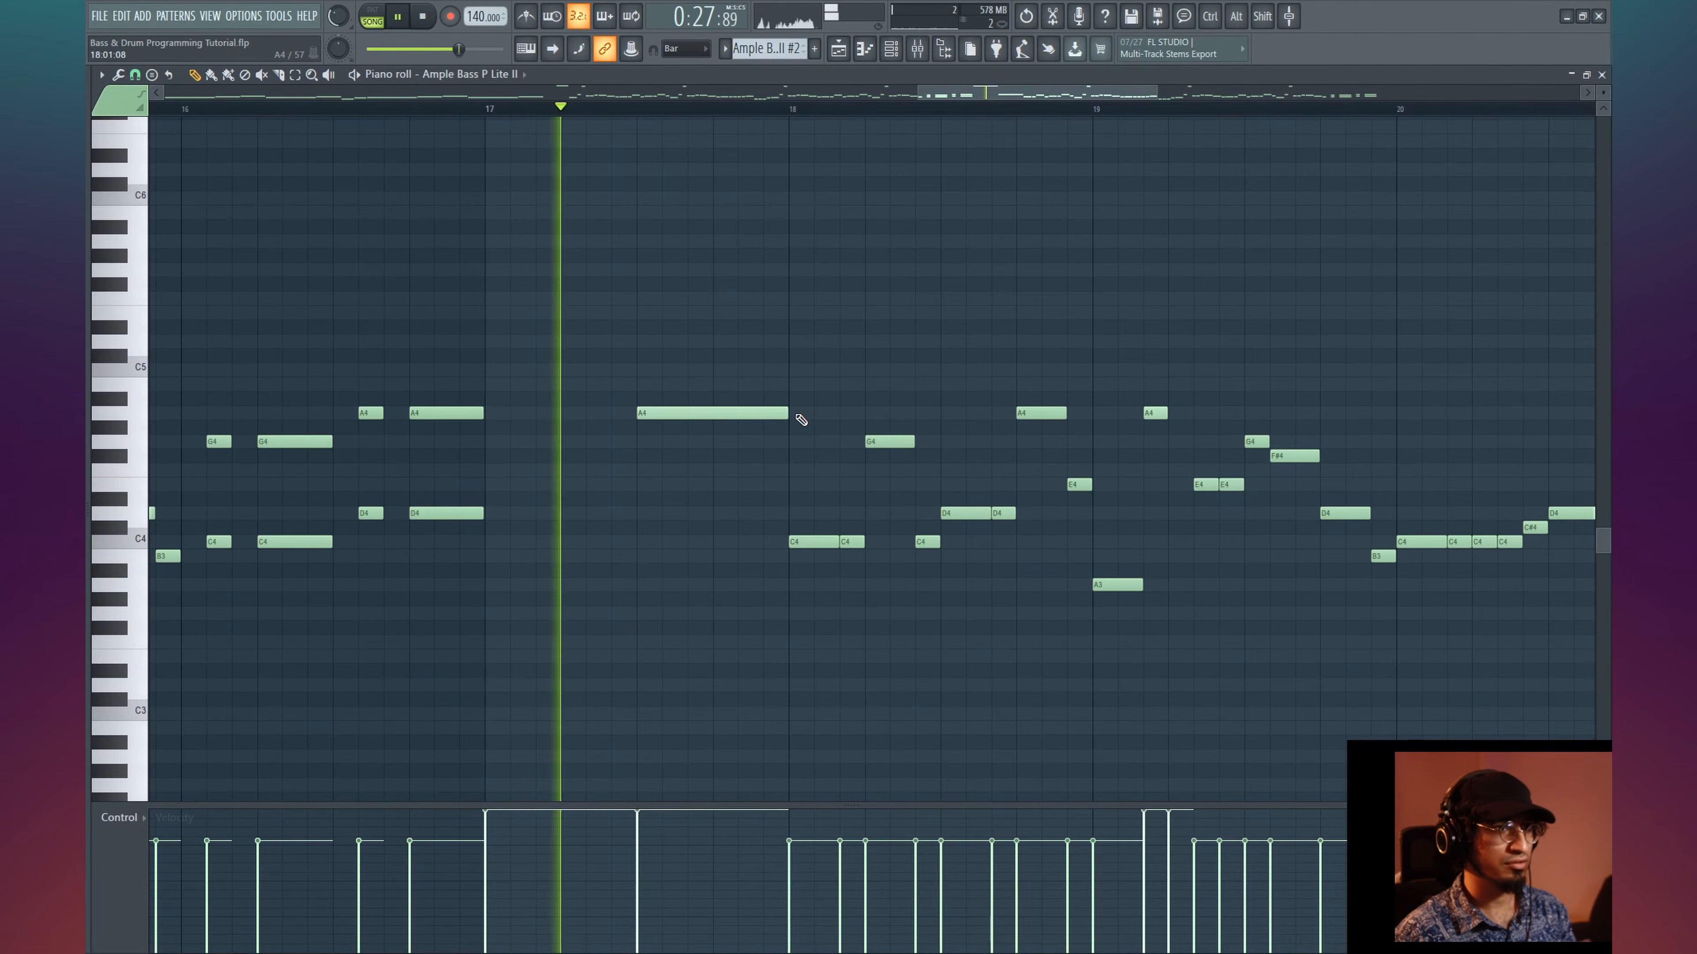
- Shorten the A4 bass note in bar 17 and add short G4 and E4 notes leading into bar 18
key("space")
left_click_drag(786, 412, 749, 441)
left_click(741, 450)
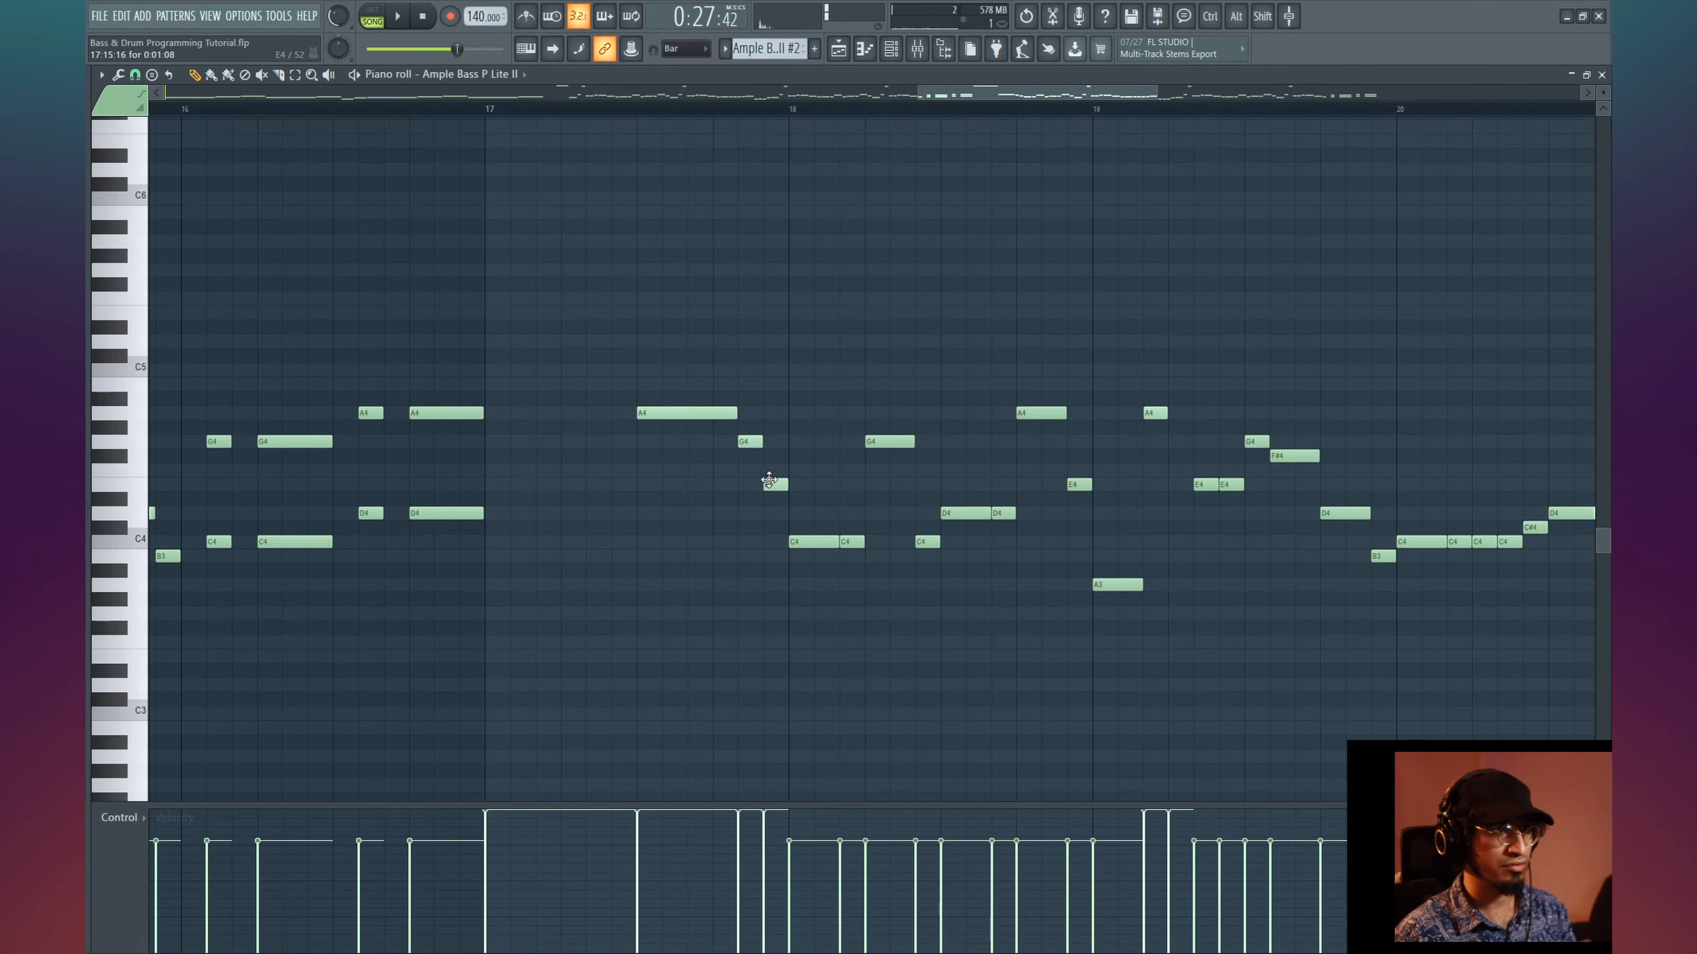
- Audition FPC's Crash, Lite Crash, Lite Ride and Ride Bell pads and adjust their volumes, taking the Ride Bell to 71%
key("F6")
left_click(208, 162)
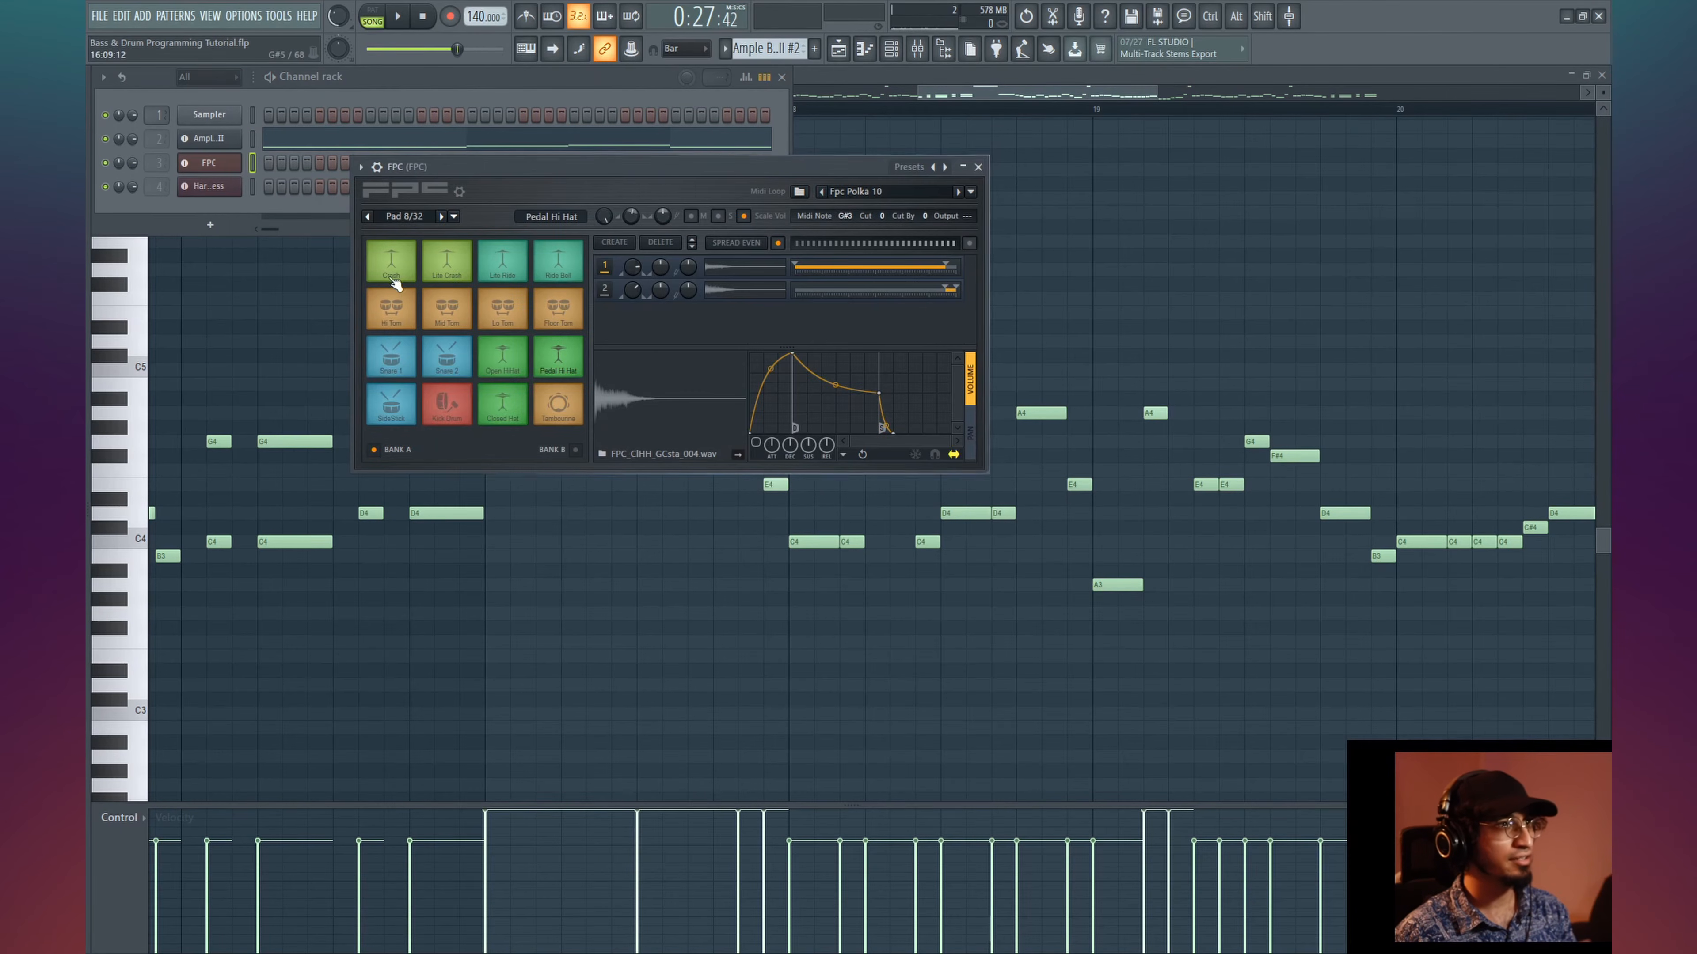
left_click(459, 279)
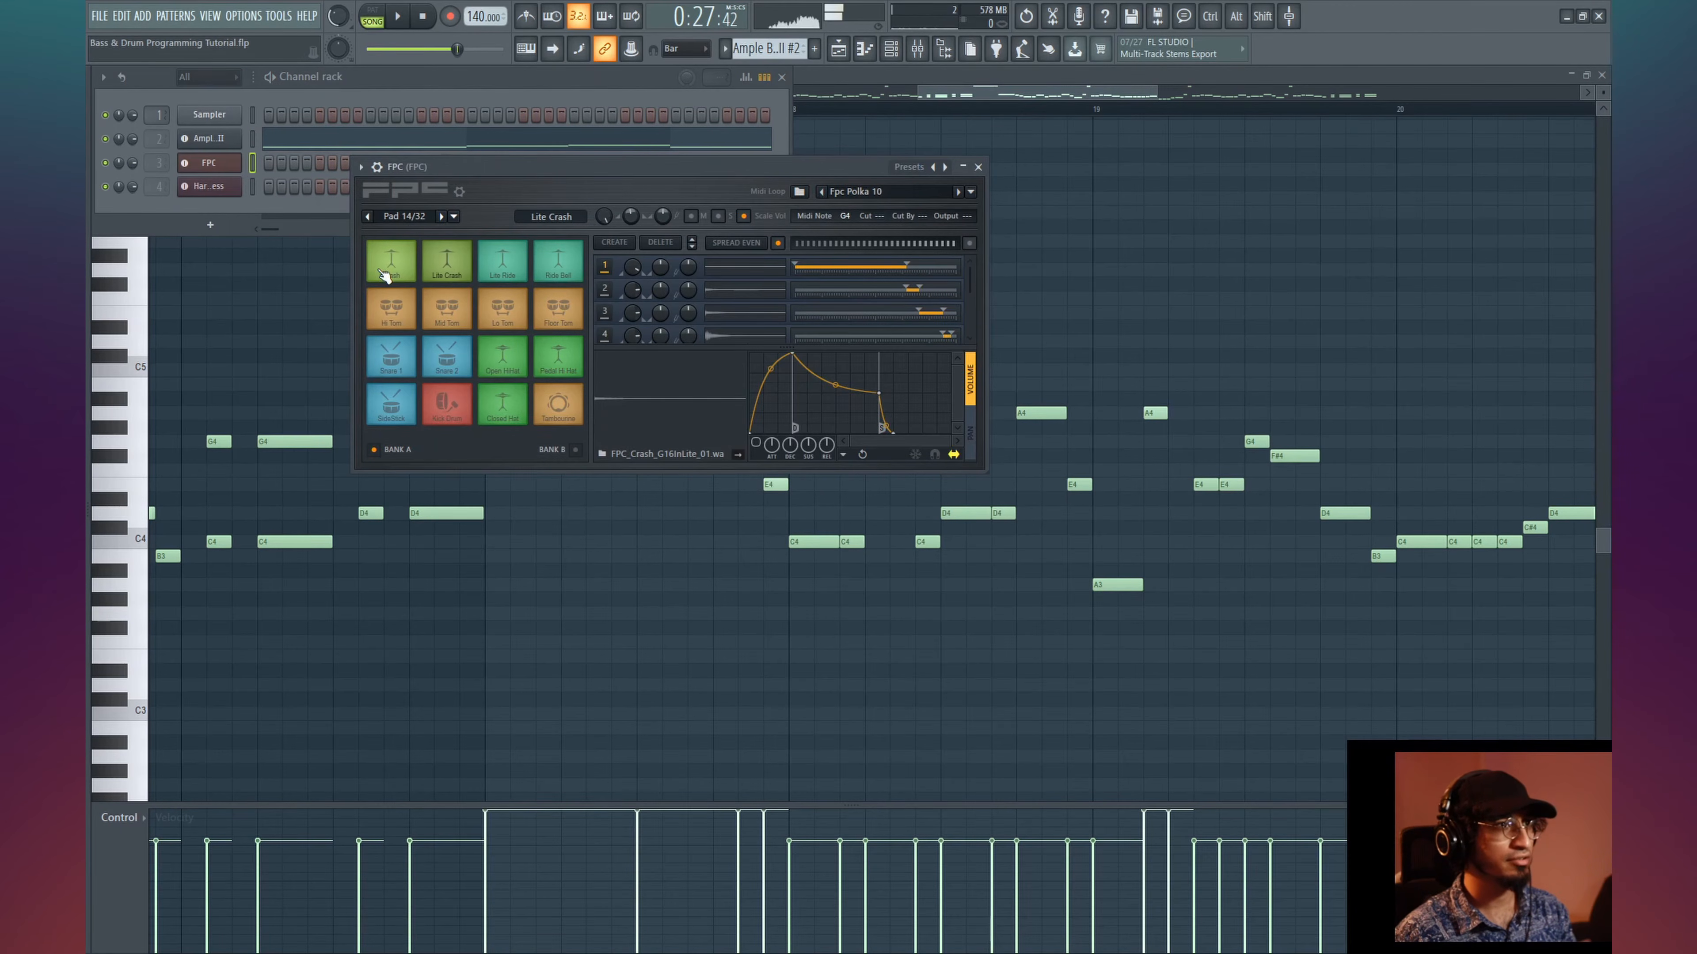
left_click(384, 266)
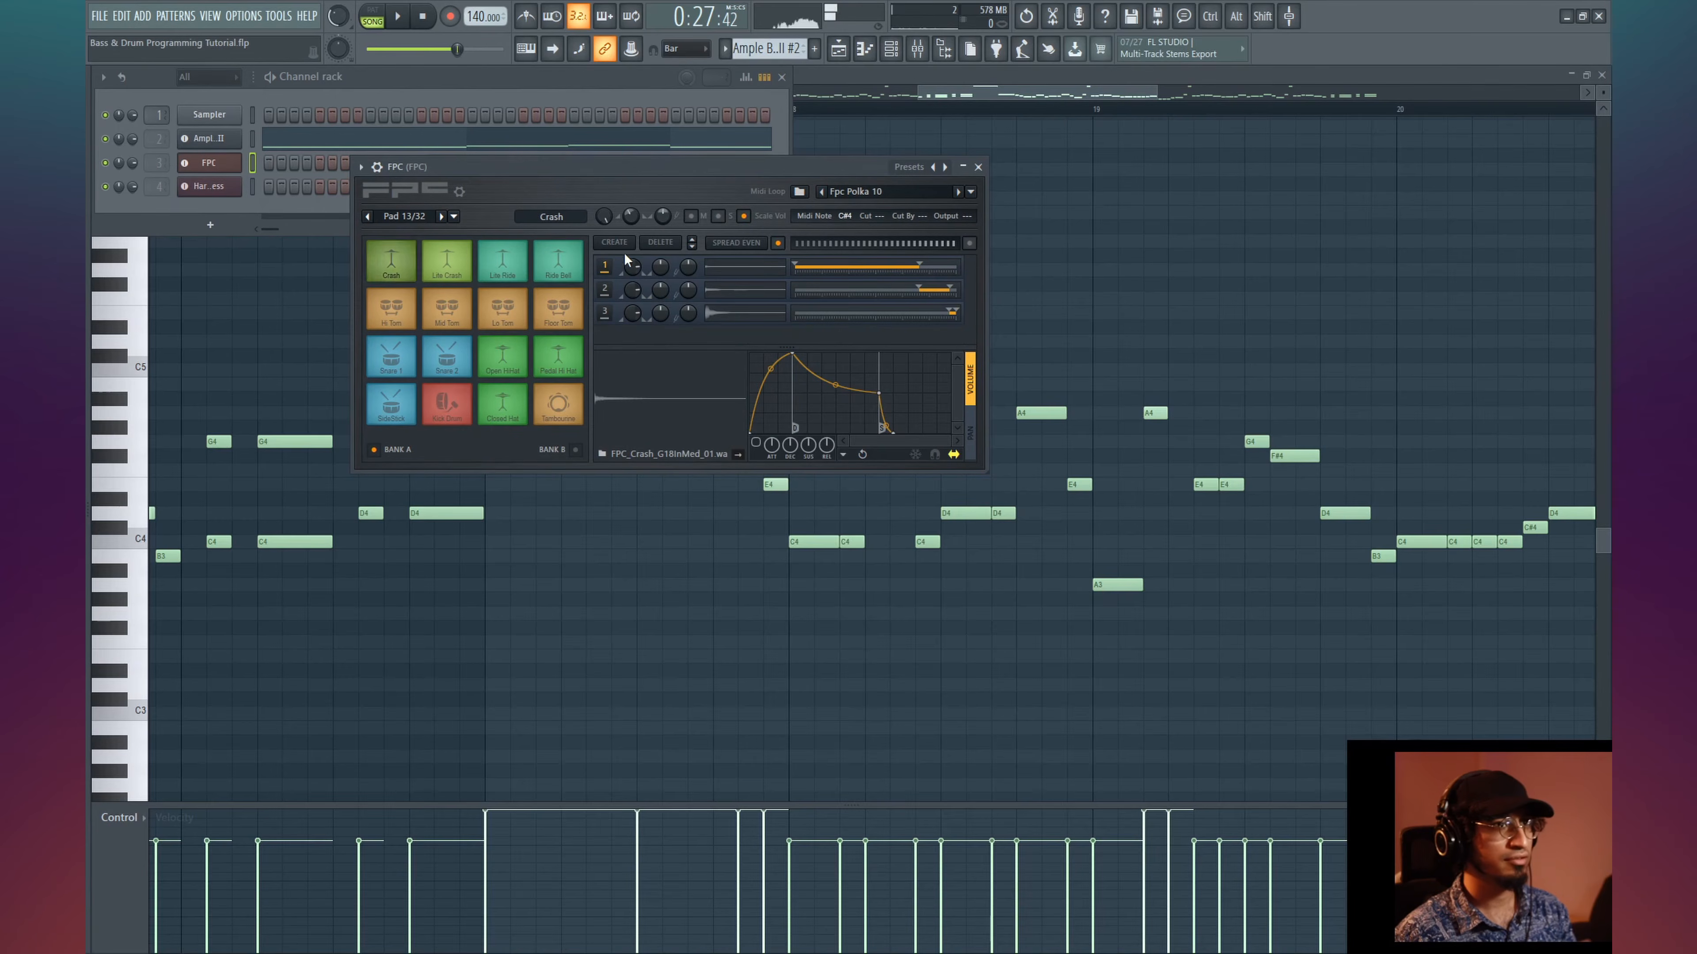
left_click(460, 264)
left_click(520, 253)
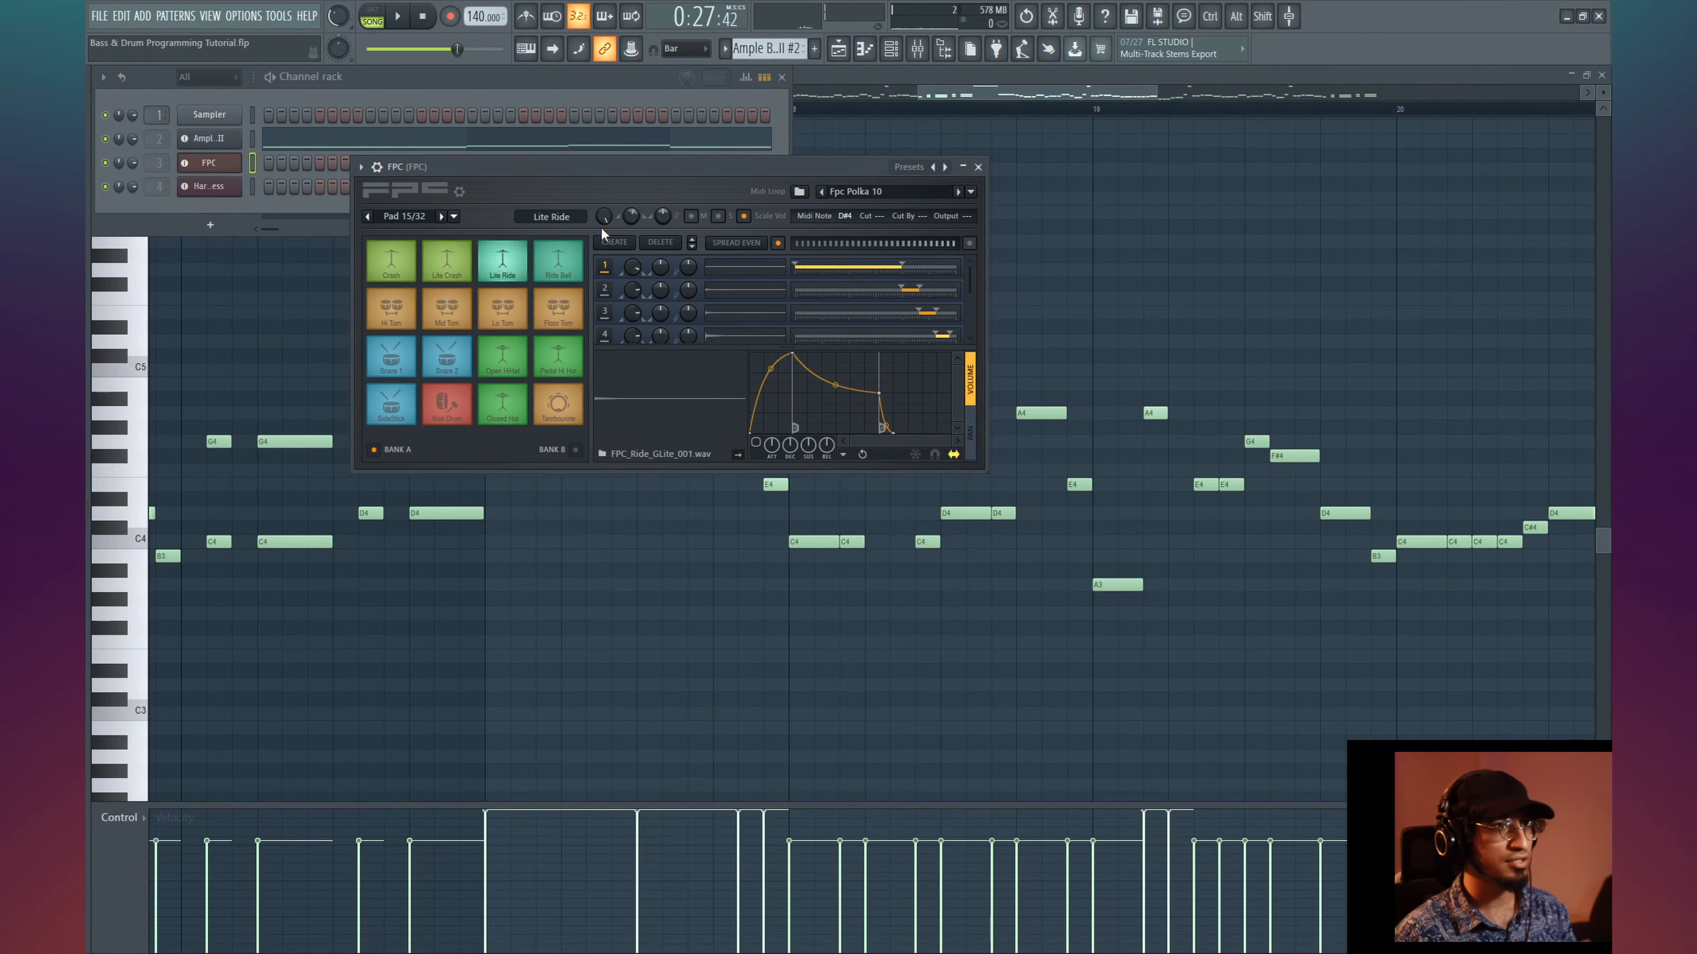
left_click(565, 270)
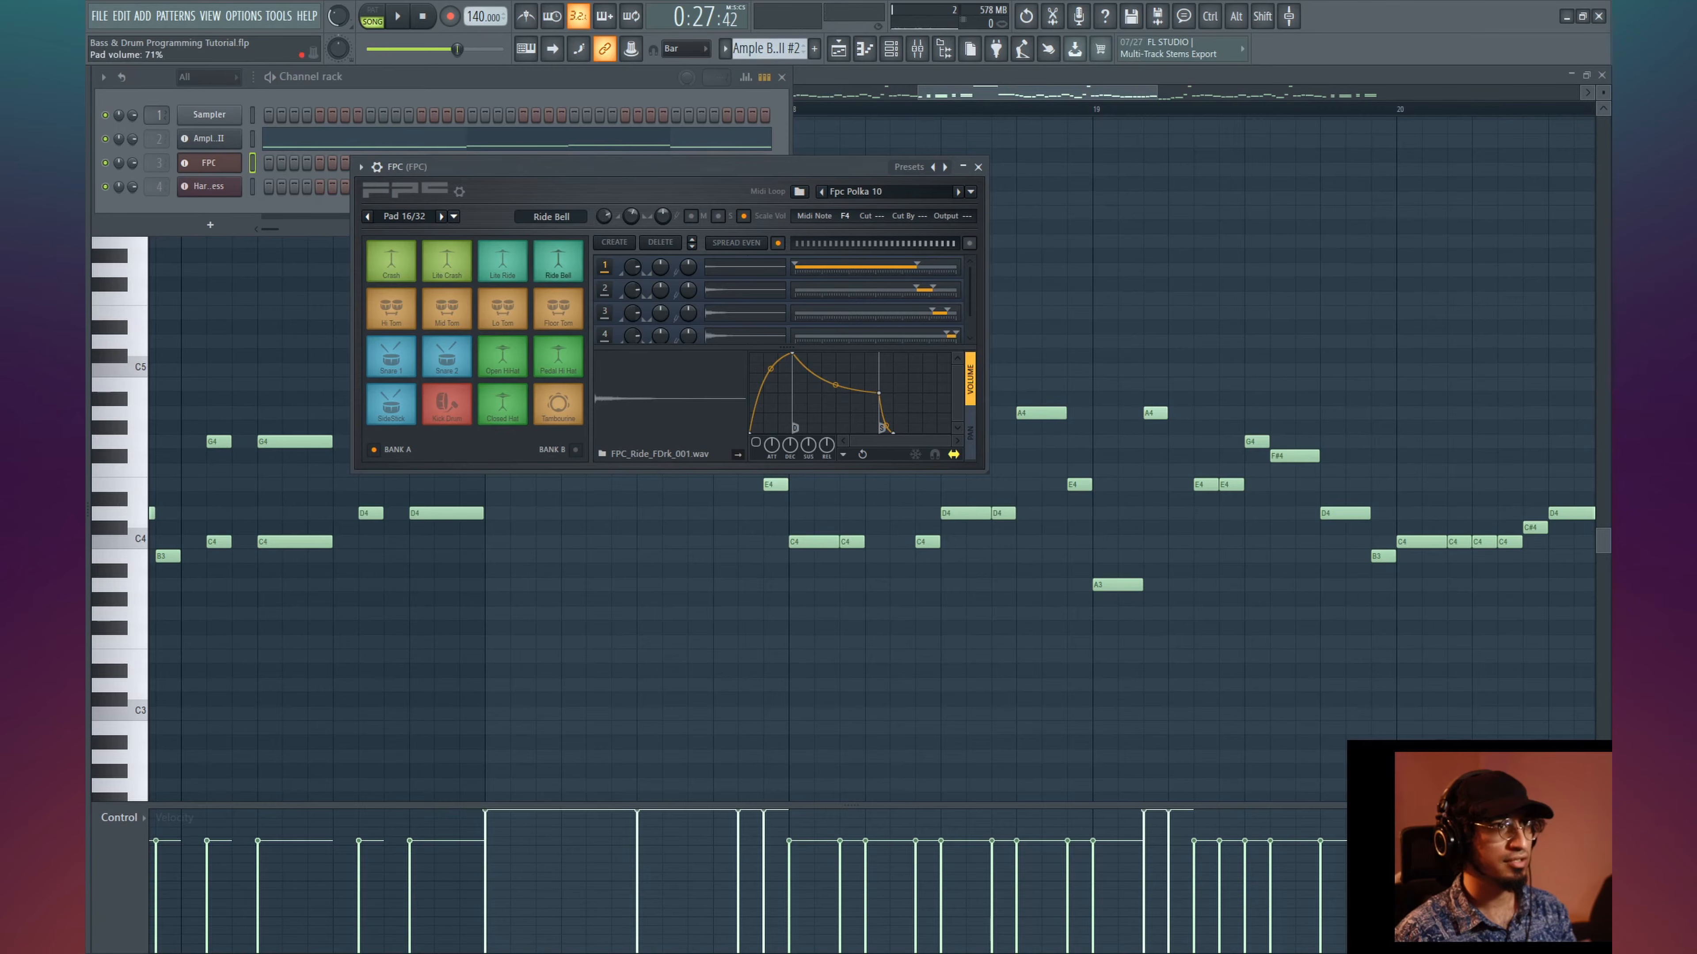
- Play back the arrangement from bar 17 to hear the new bass fill with the drum break
key("space")
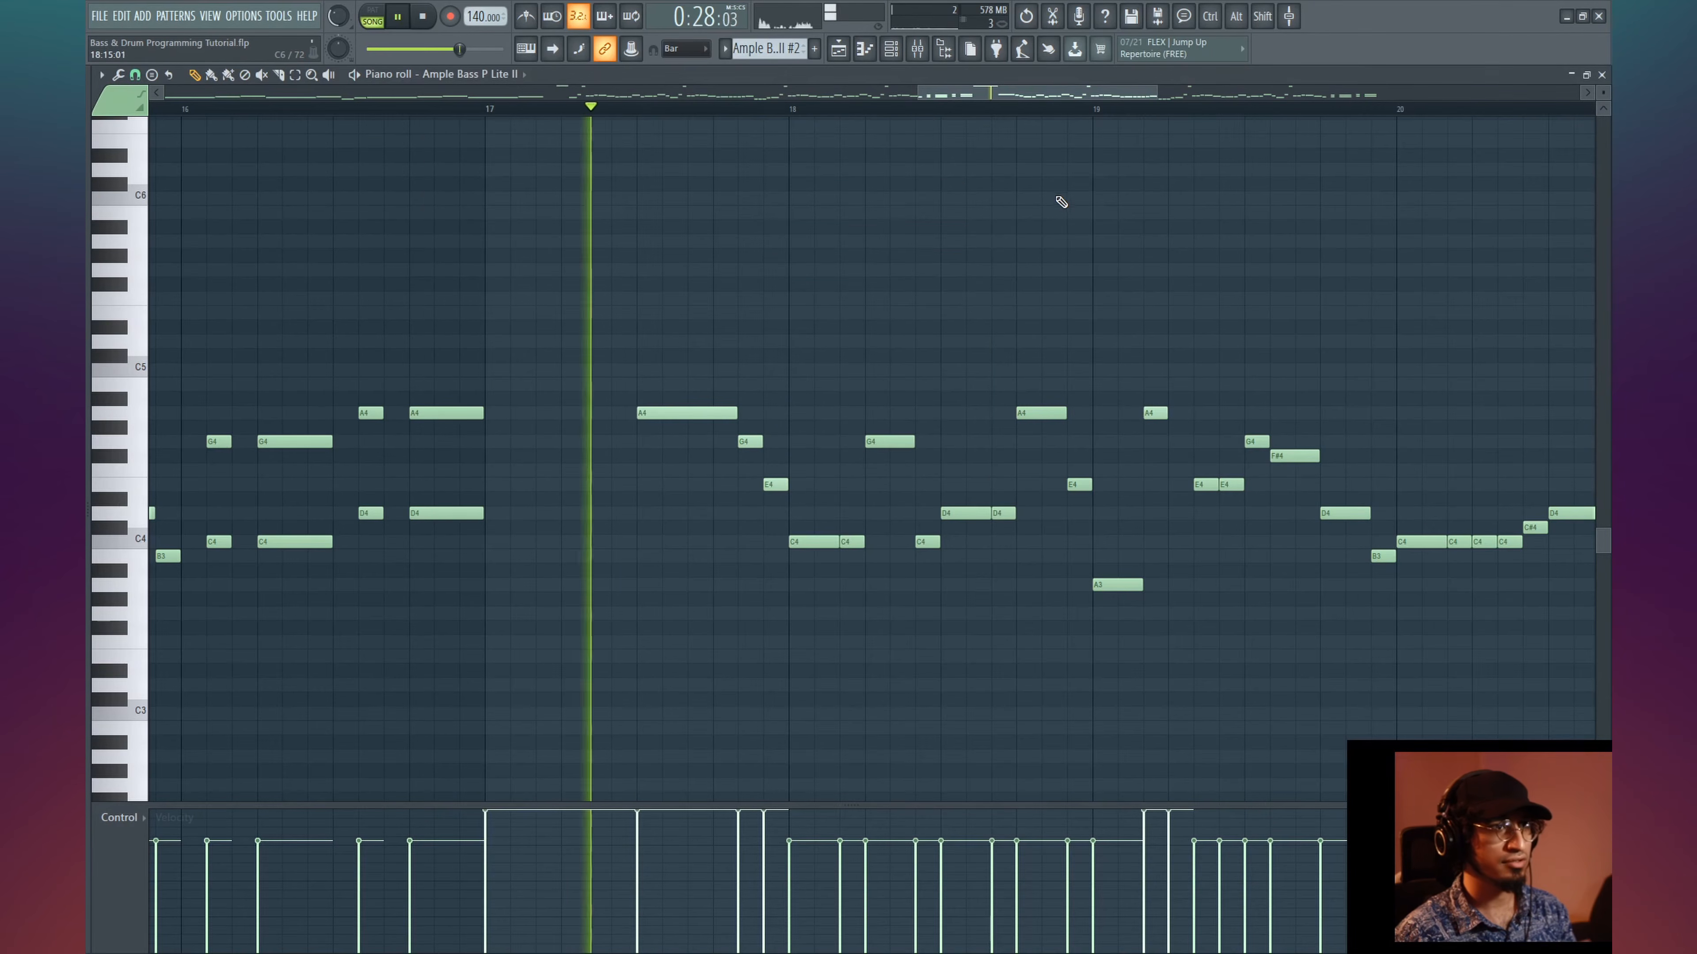
scroll(885, 115, "down", 4)
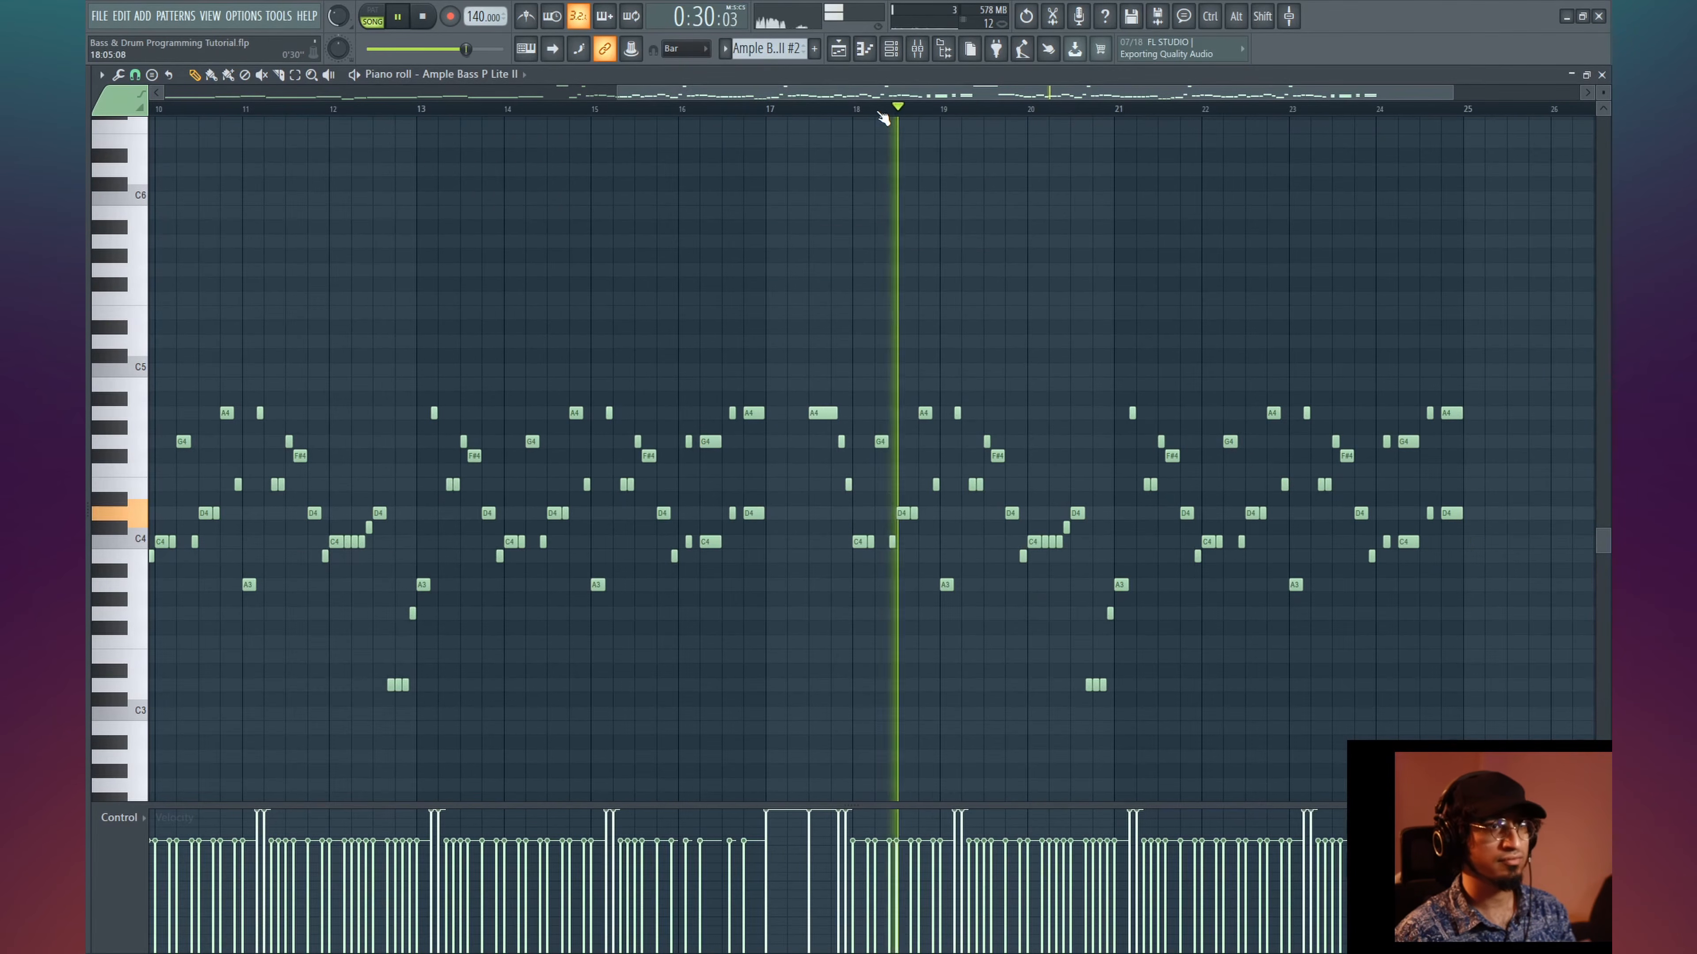
scroll(1072, 235, "down", 5)
key("space")
- Open the FPC clip and move the closed hat notes from after the bar 9 break through bar 16 up to Lite Ride
scroll(1185, 281, "up", 4)
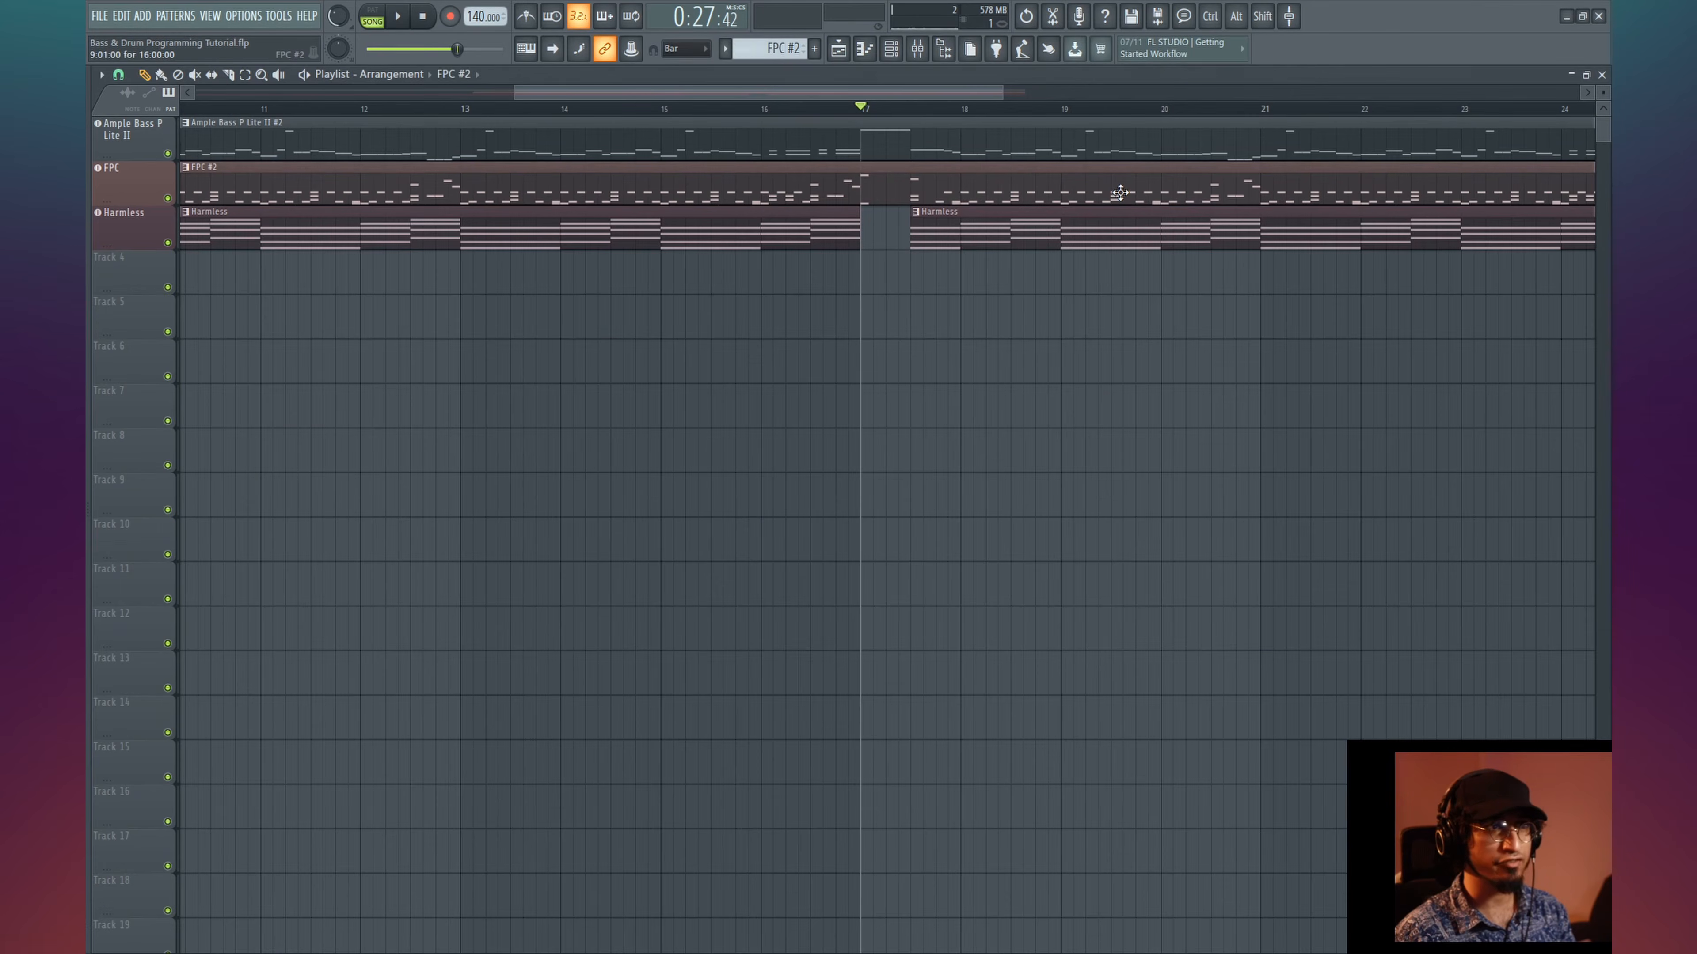
double_click(1120, 193)
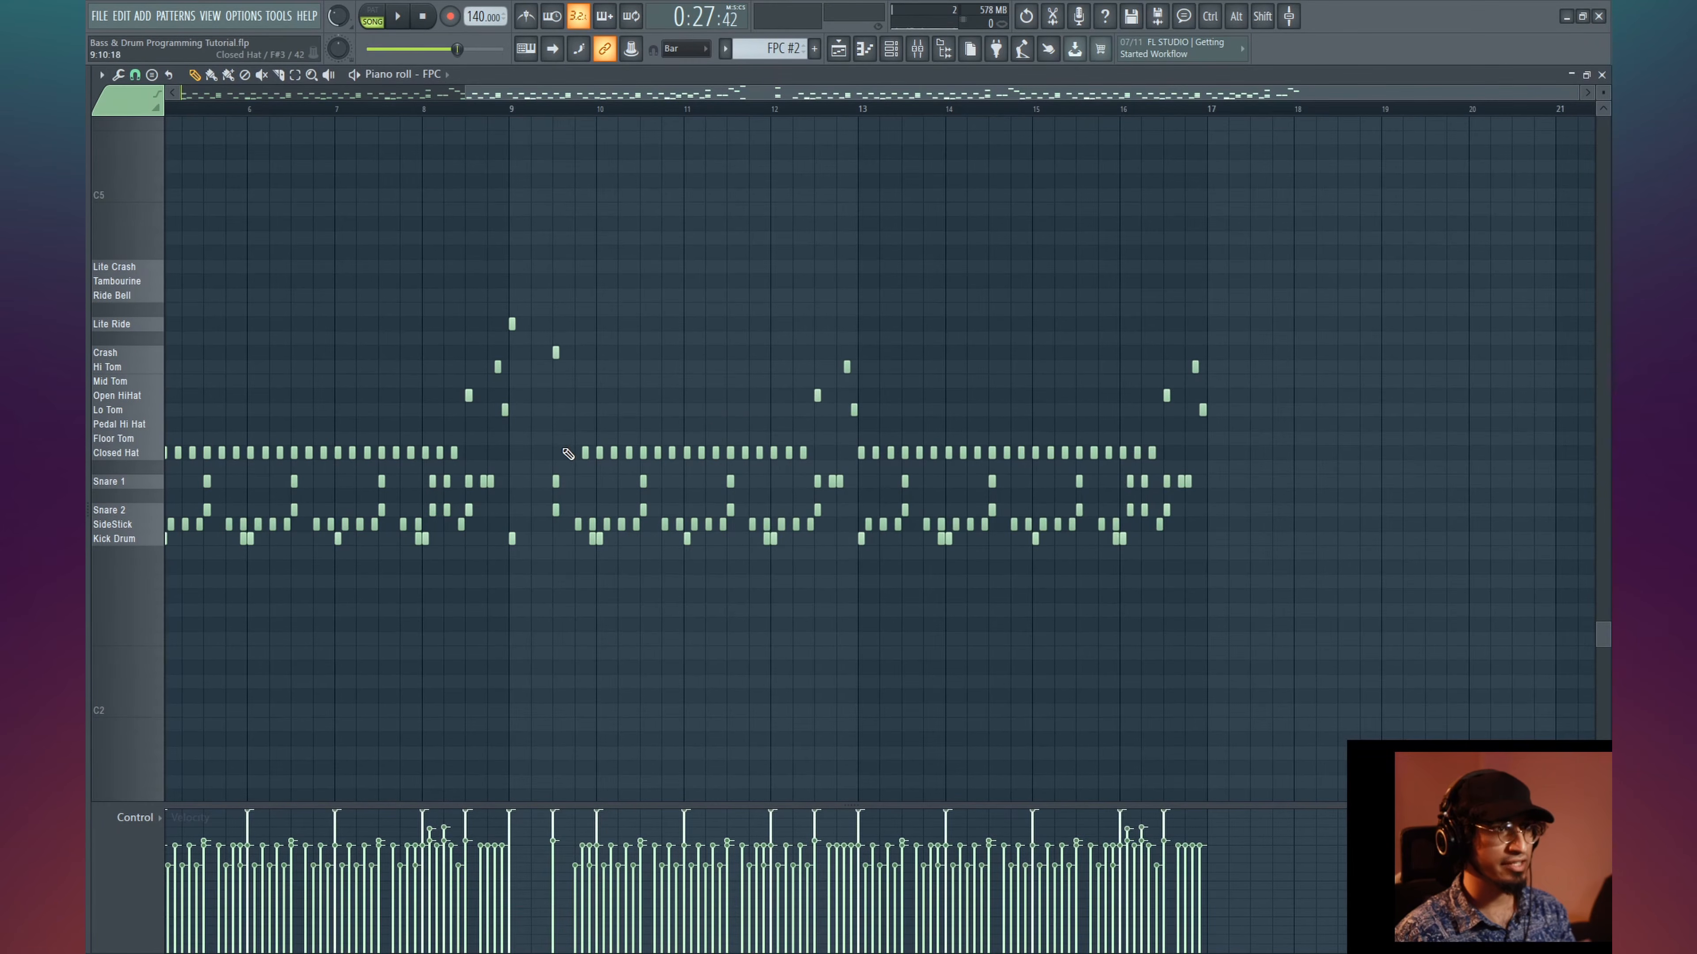
left_click_drag(554, 449, 1260, 453)
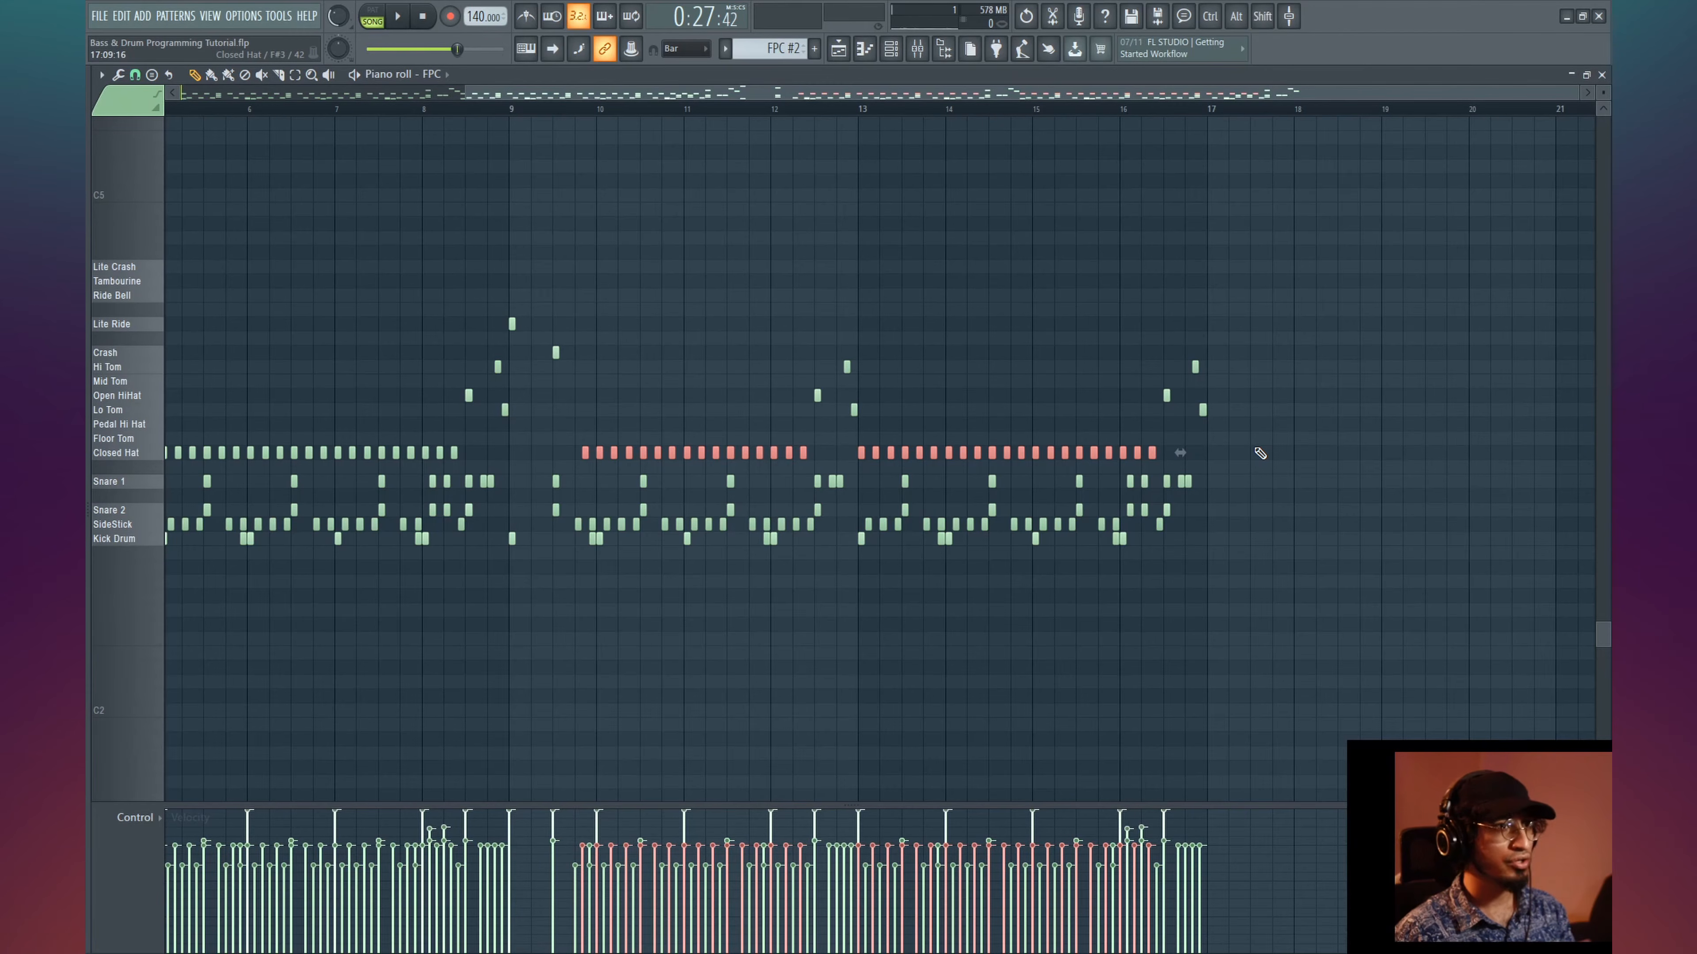
key("shift+Up")
key("shift+Up")
key("shift+Up")
key("shift+Up")
key("shift+Up")
key("shift+Up")
key("shift+Up")
key("shift+Up")
key("shift+Up")
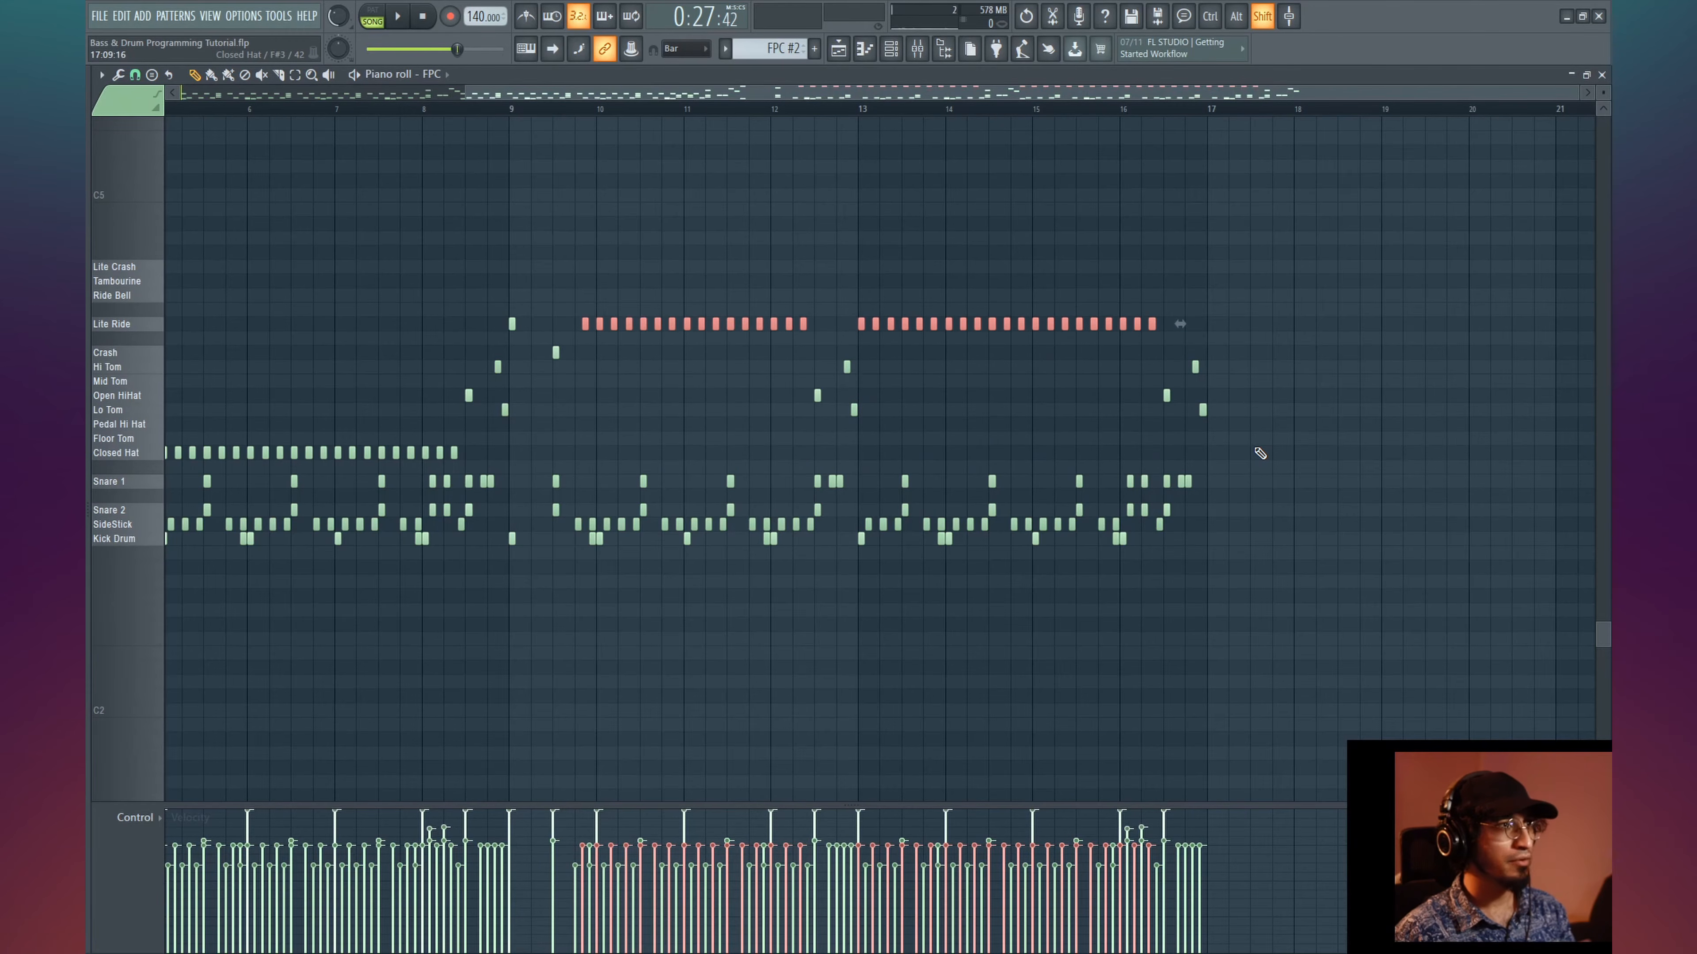
- Move the SideStick notes from just before bar 10 through bar 16 up to Closed Hat
key("space")
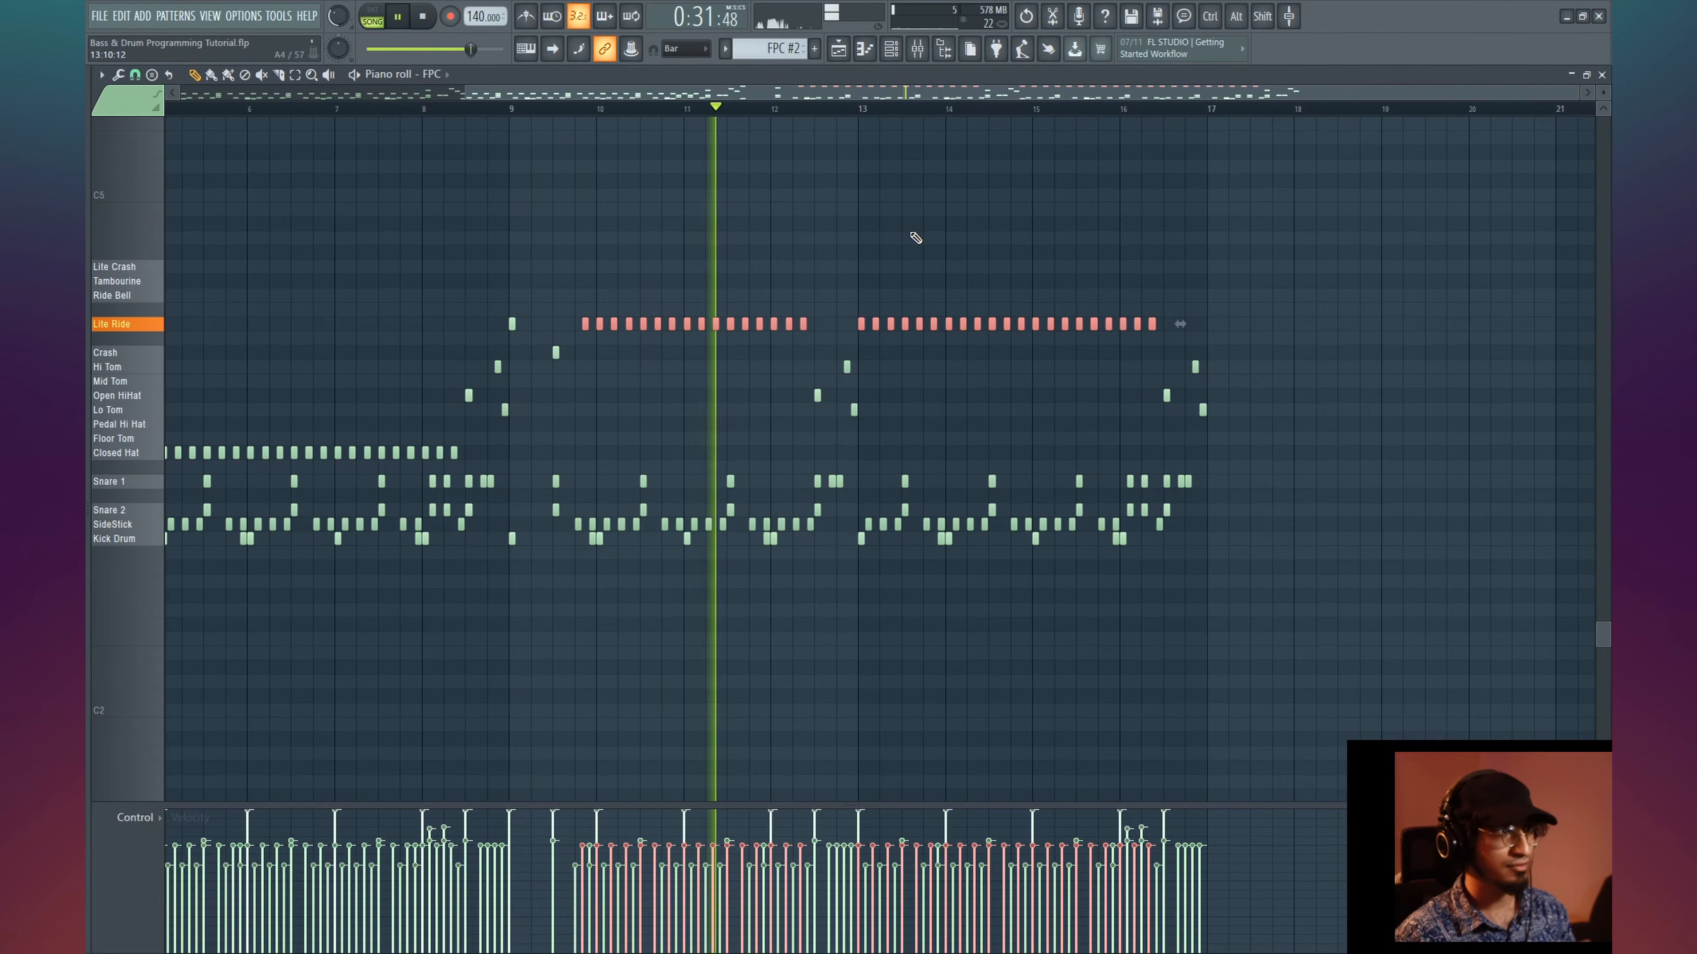
key("space")
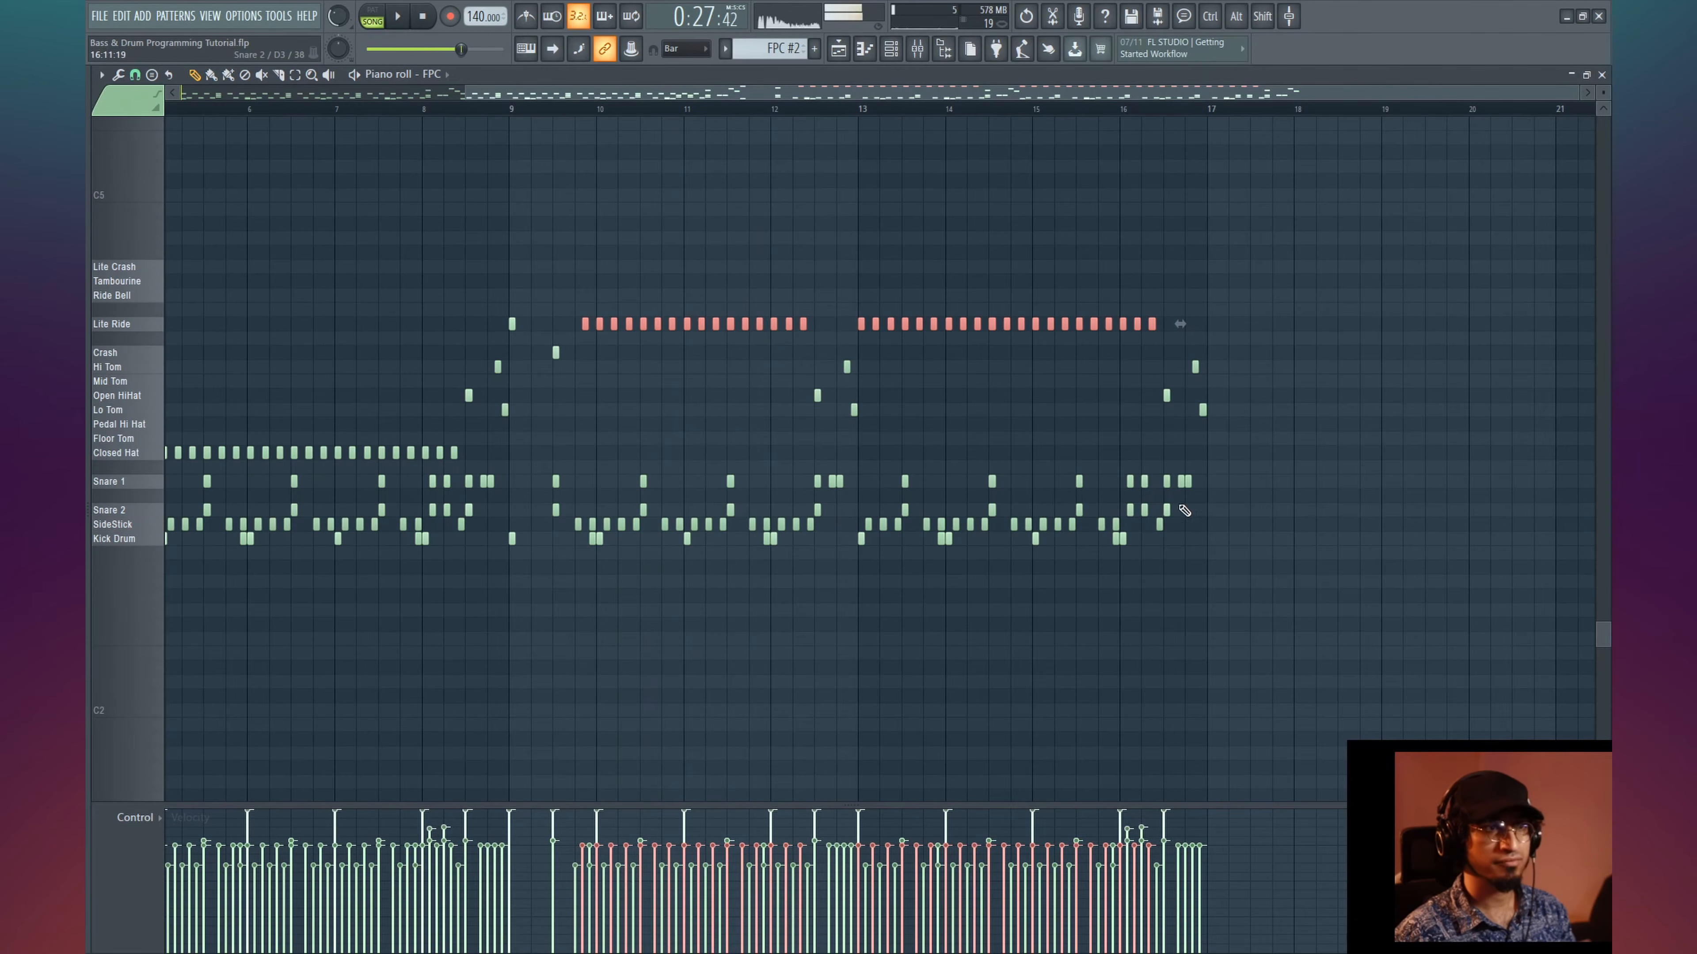
left_click_drag(1200, 528, 575, 520)
key("Up")
key("Up")
key("Up")
key("Up")
key("Up")
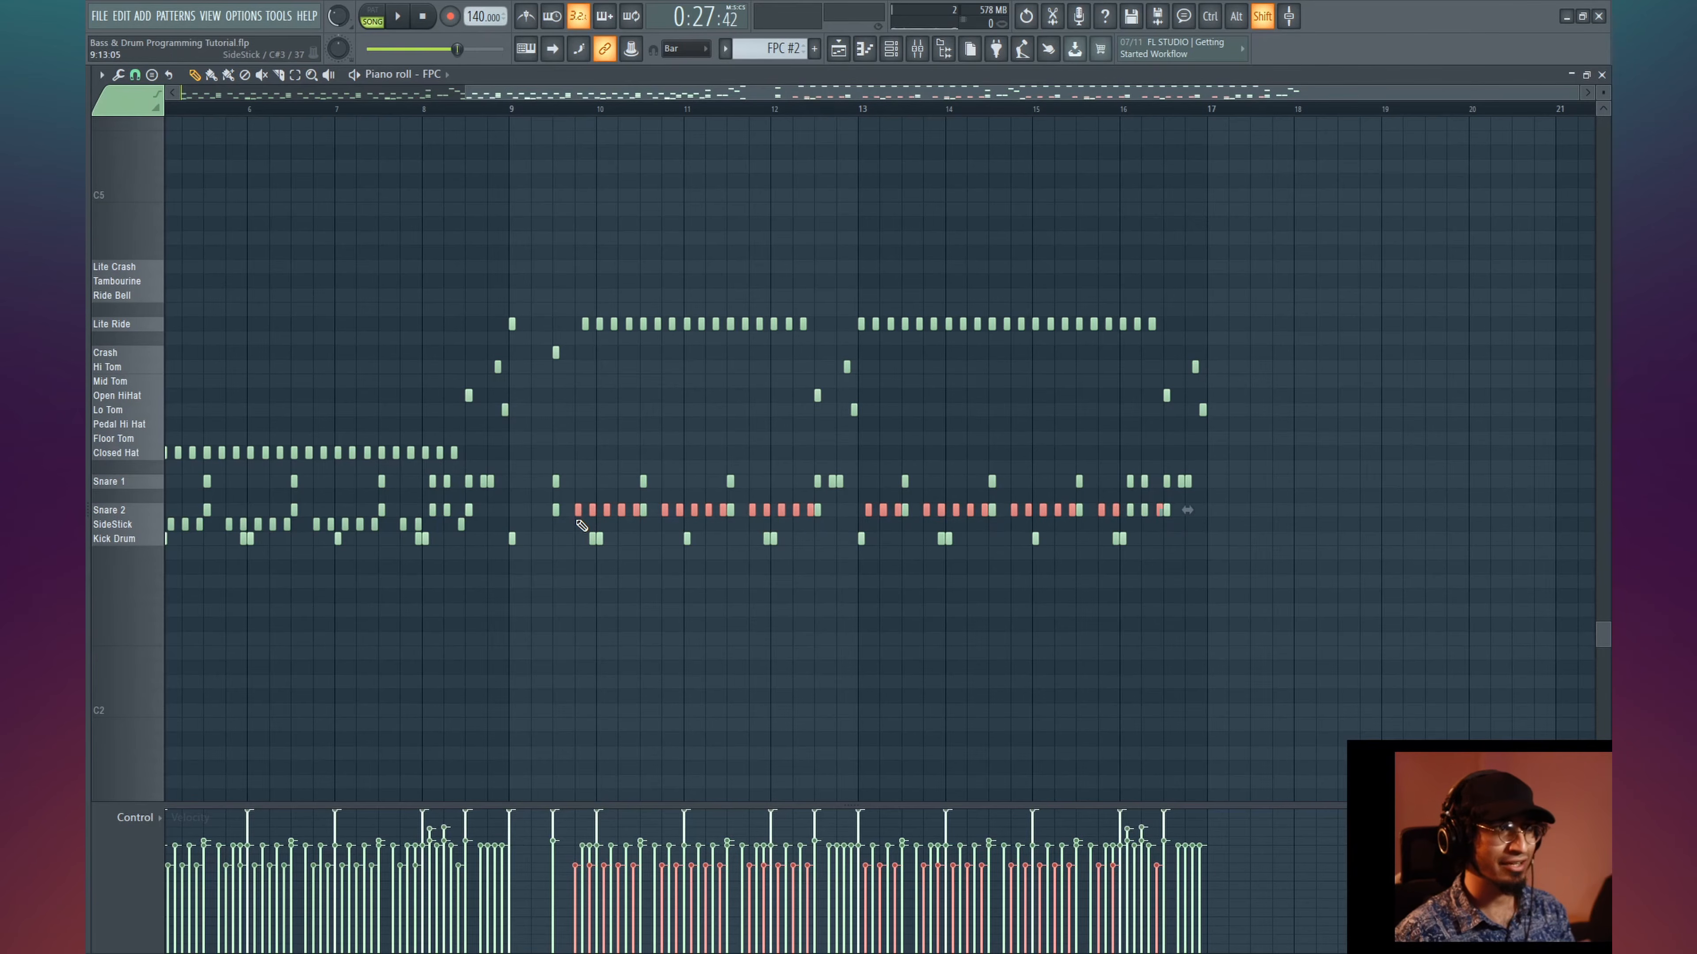
- Delete the two Closed Hat notes and the Lite Ride note just before bar 10 while listening to the pattern
key("space")
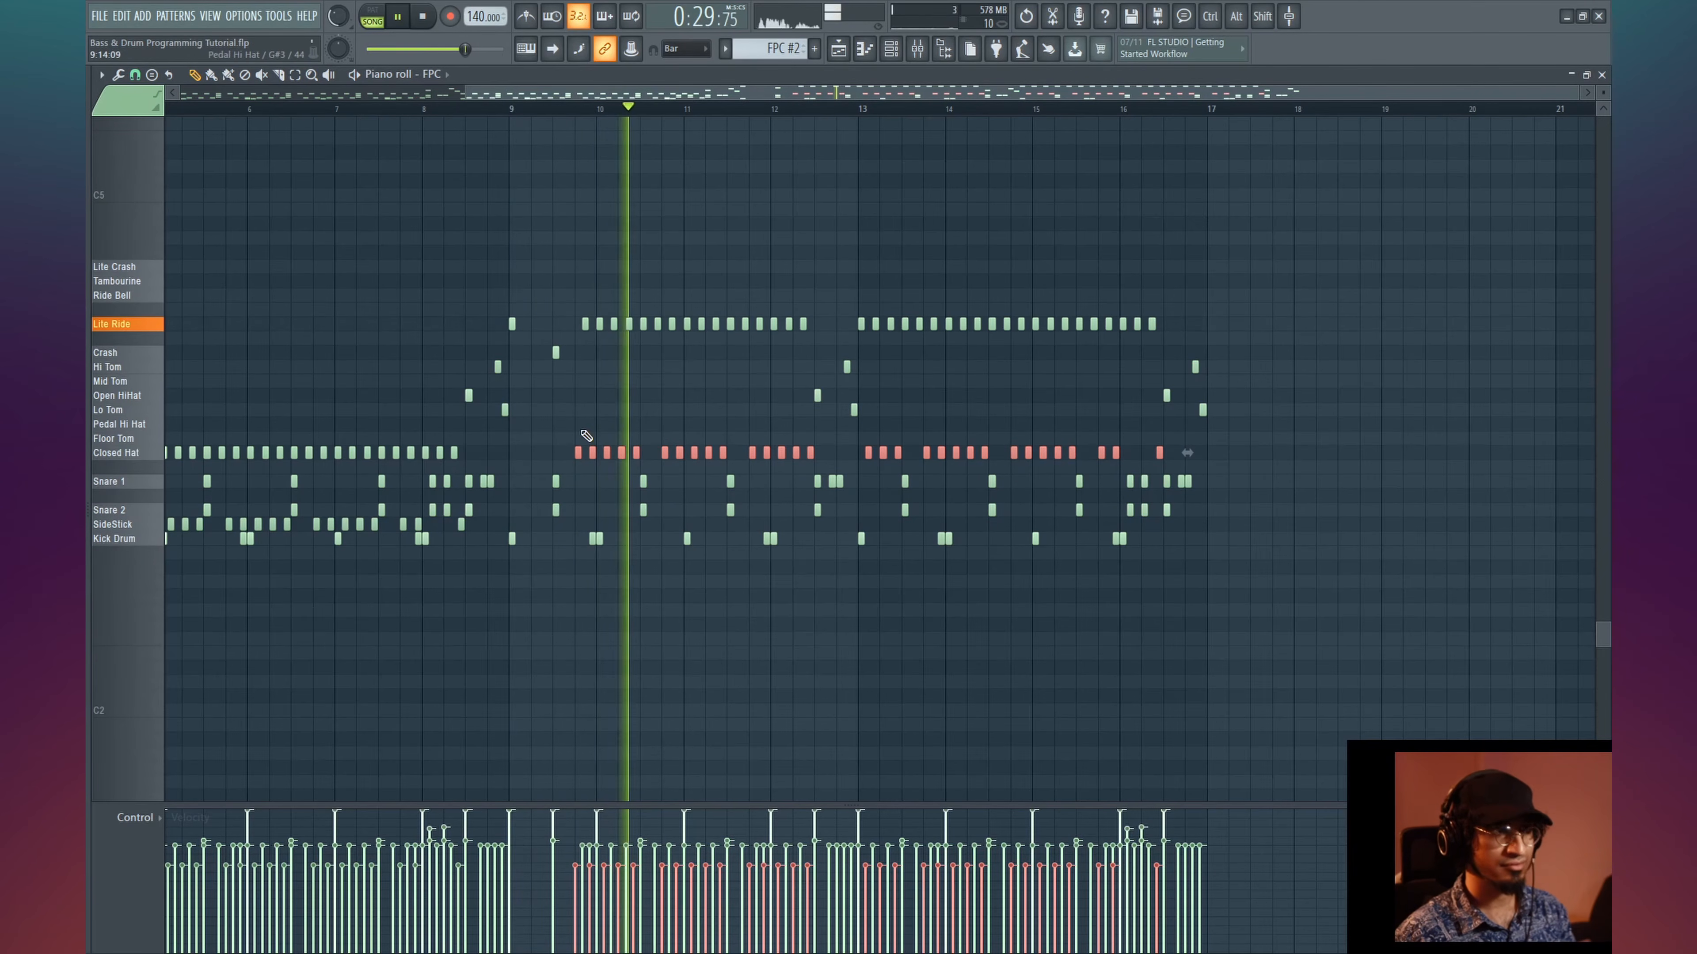
right_click(578, 454)
right_click(593, 454)
right_click(580, 325)
right_click(584, 325)
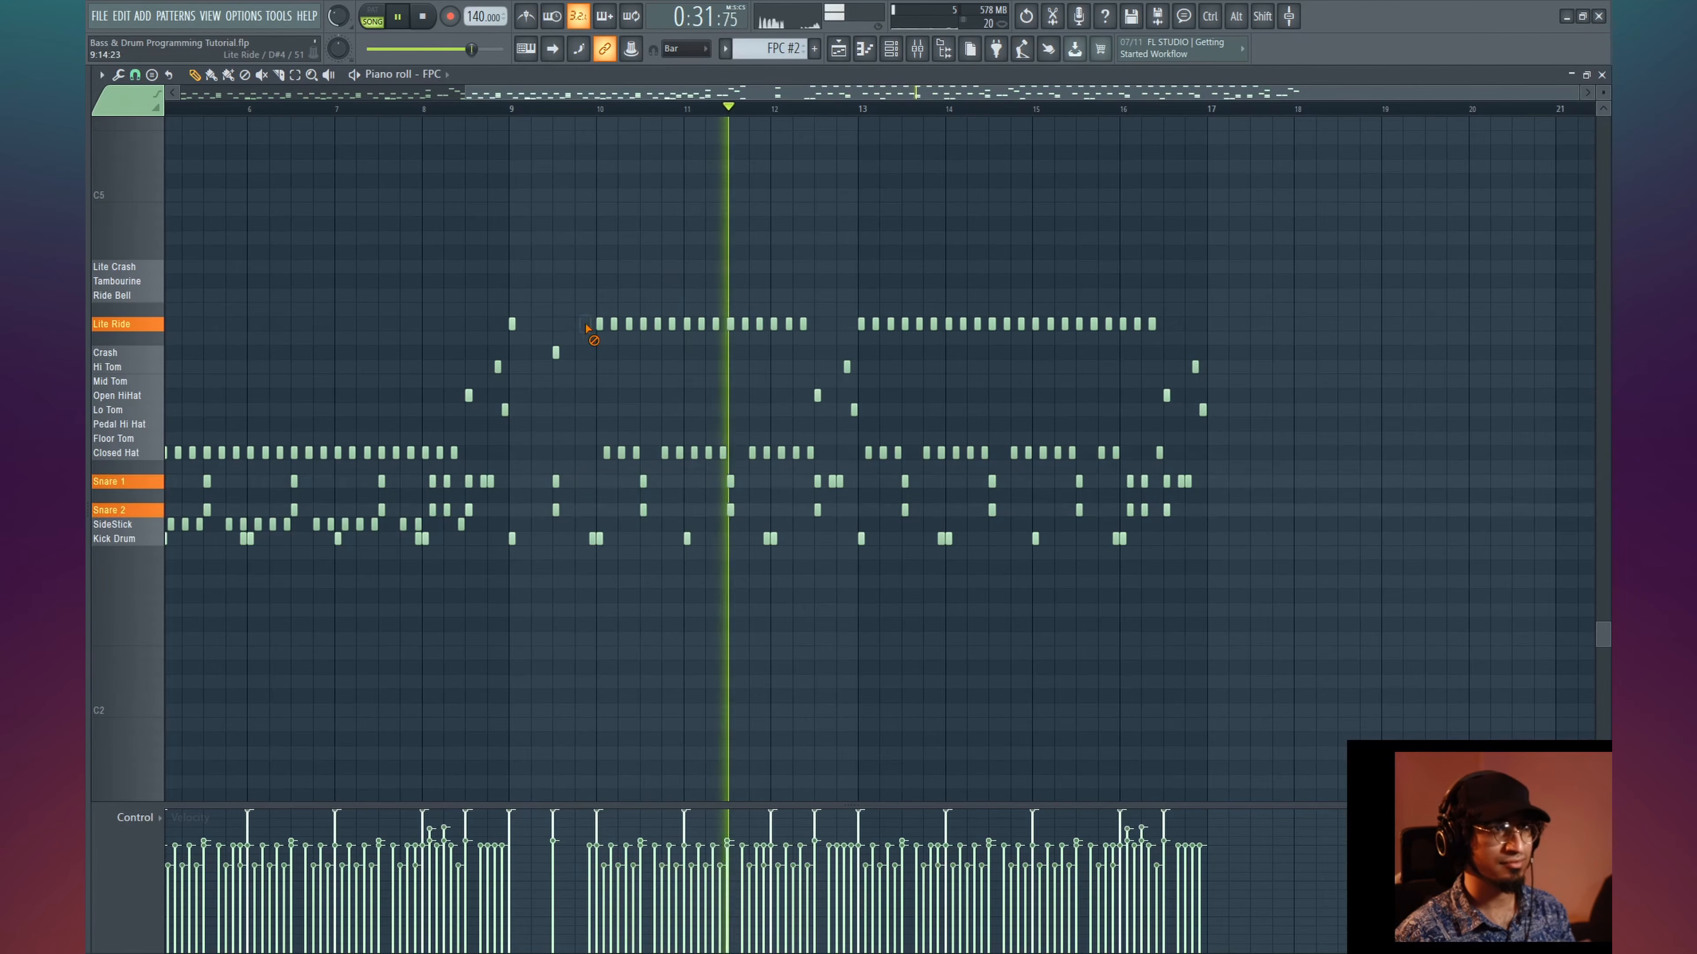
key("space")
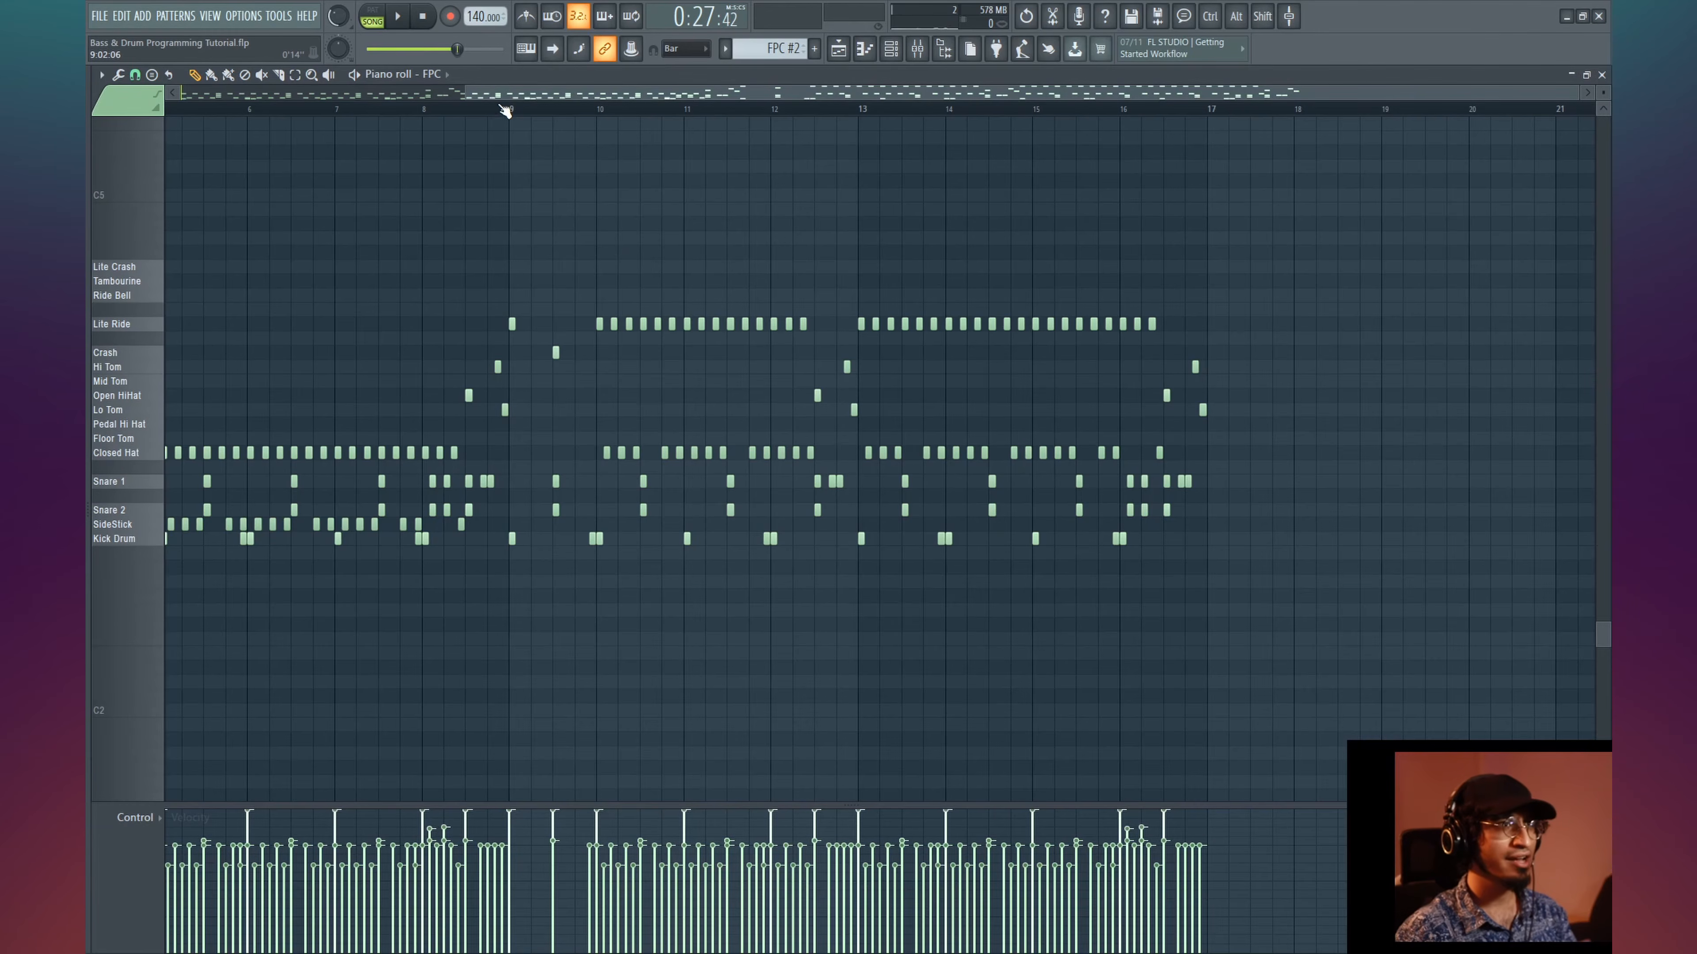
- Level the velocities of the Lite Ride and Closed Hat notes from bar 10 through bar 16 at about 83%
key("space")
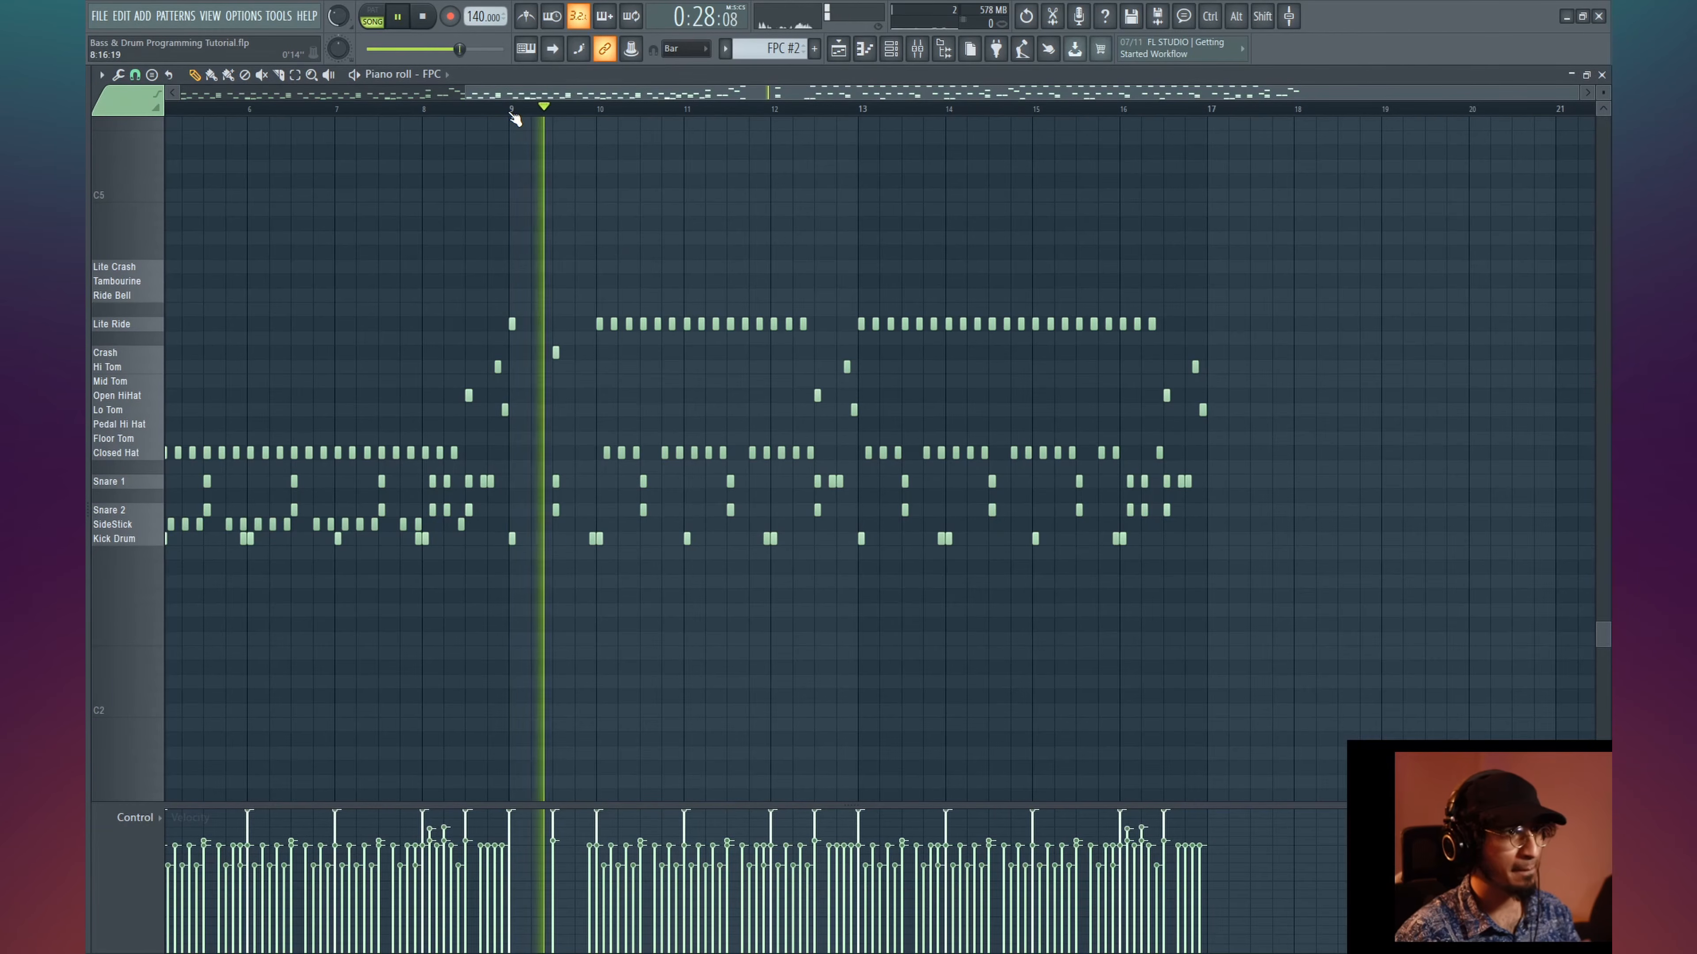
scroll(514, 119, "up", 2)
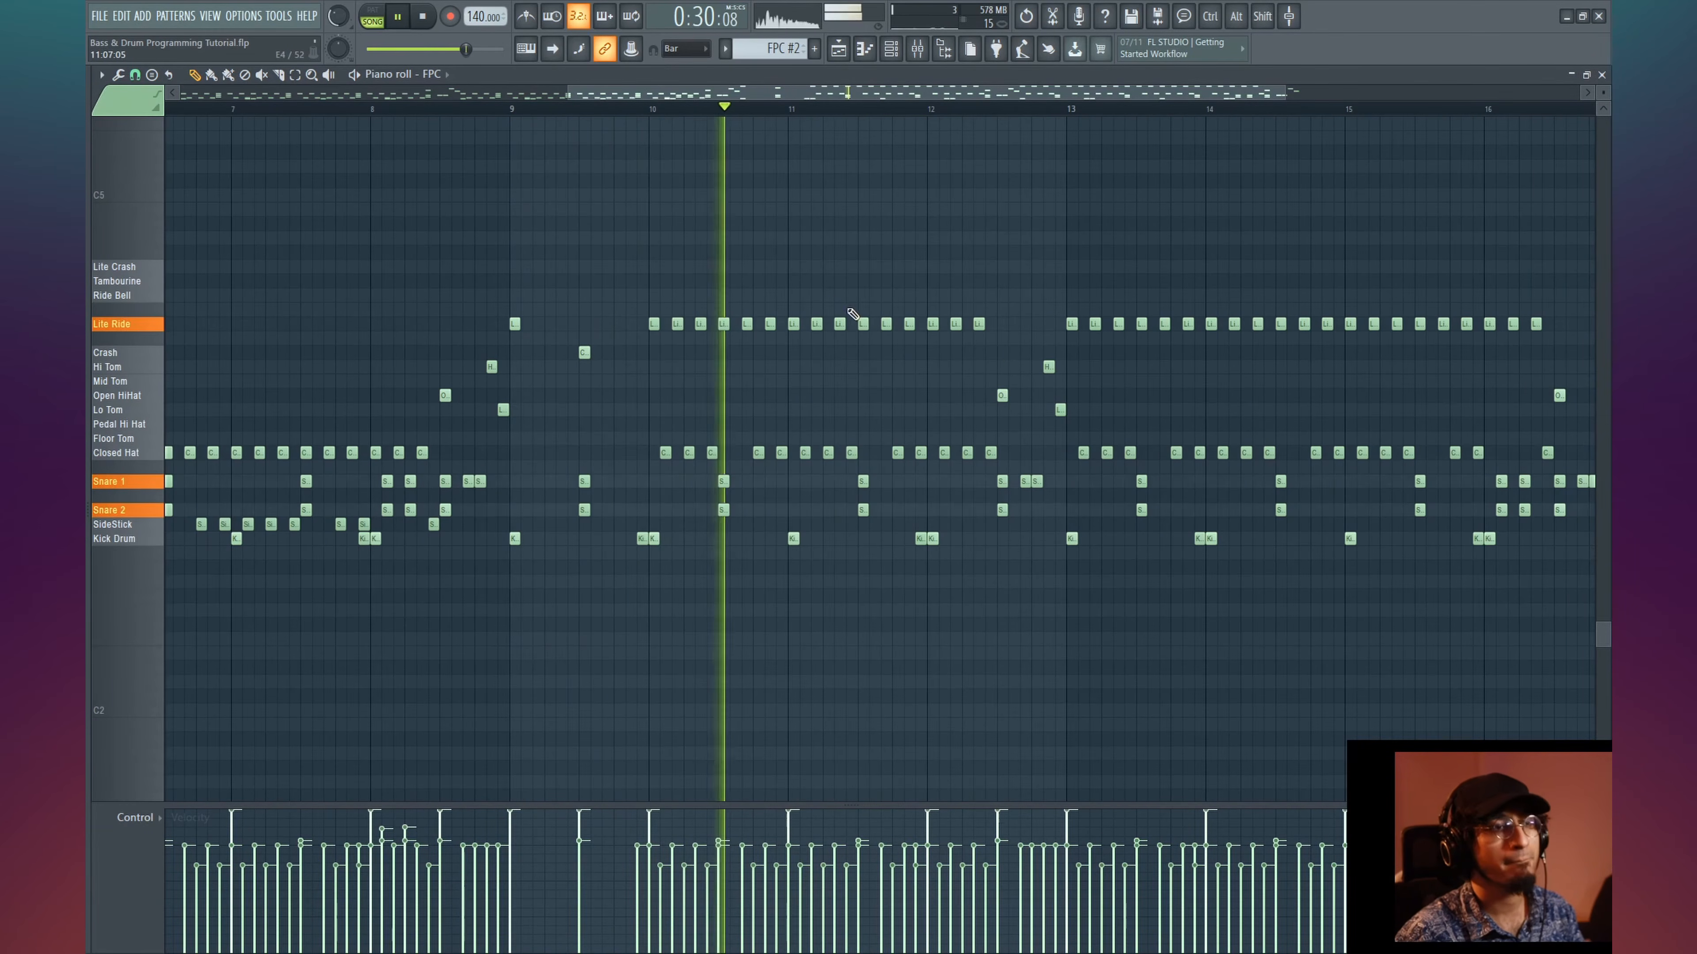
left_click_drag(916, 327, 592, 352)
left_click_drag(318, 334, 1288, 355)
left_click_drag(328, 465, 1272, 486)
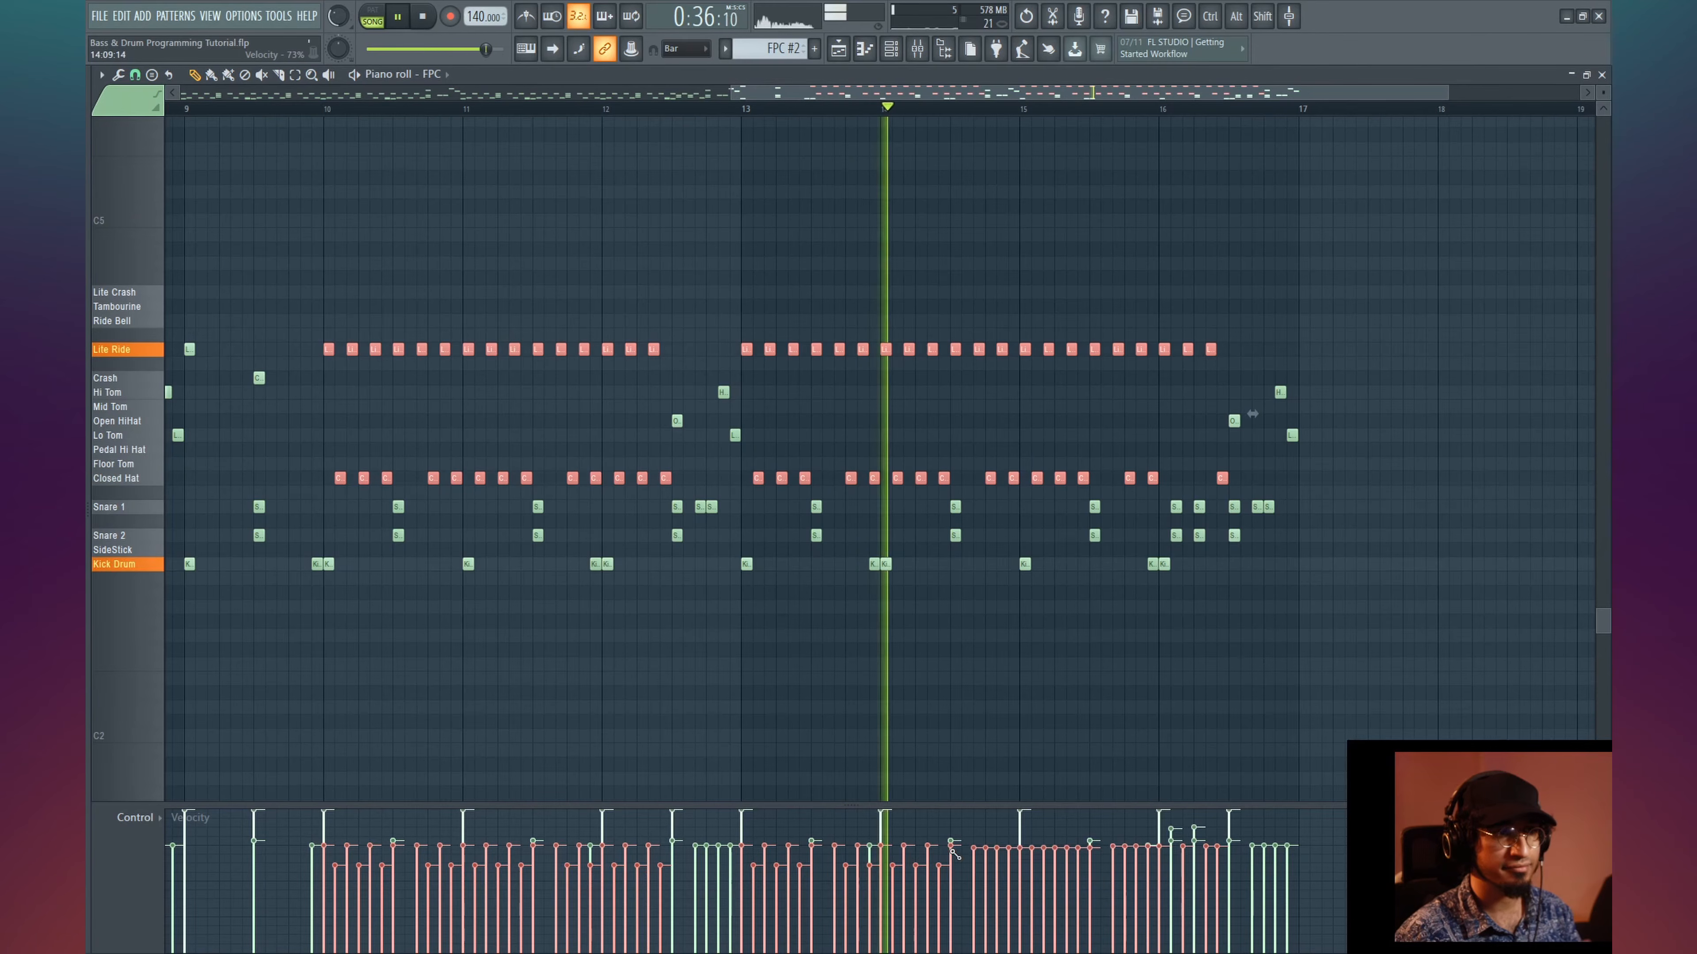
key("ctrl+z")
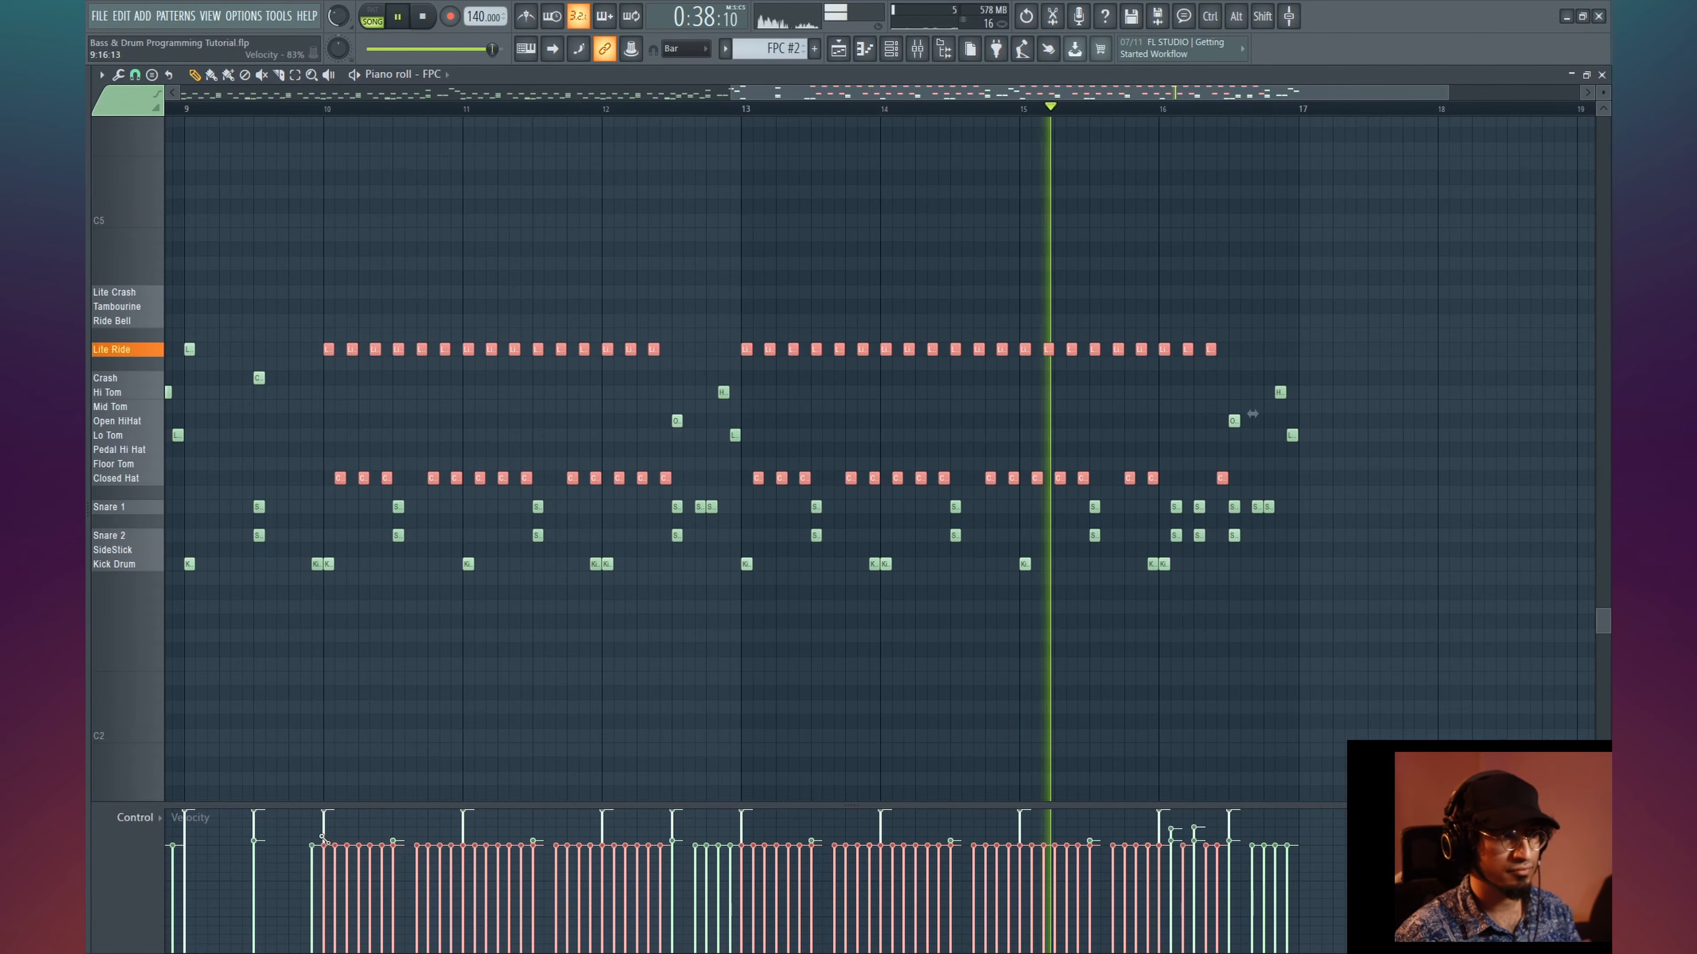
left_click_drag(322, 835, 1246, 842)
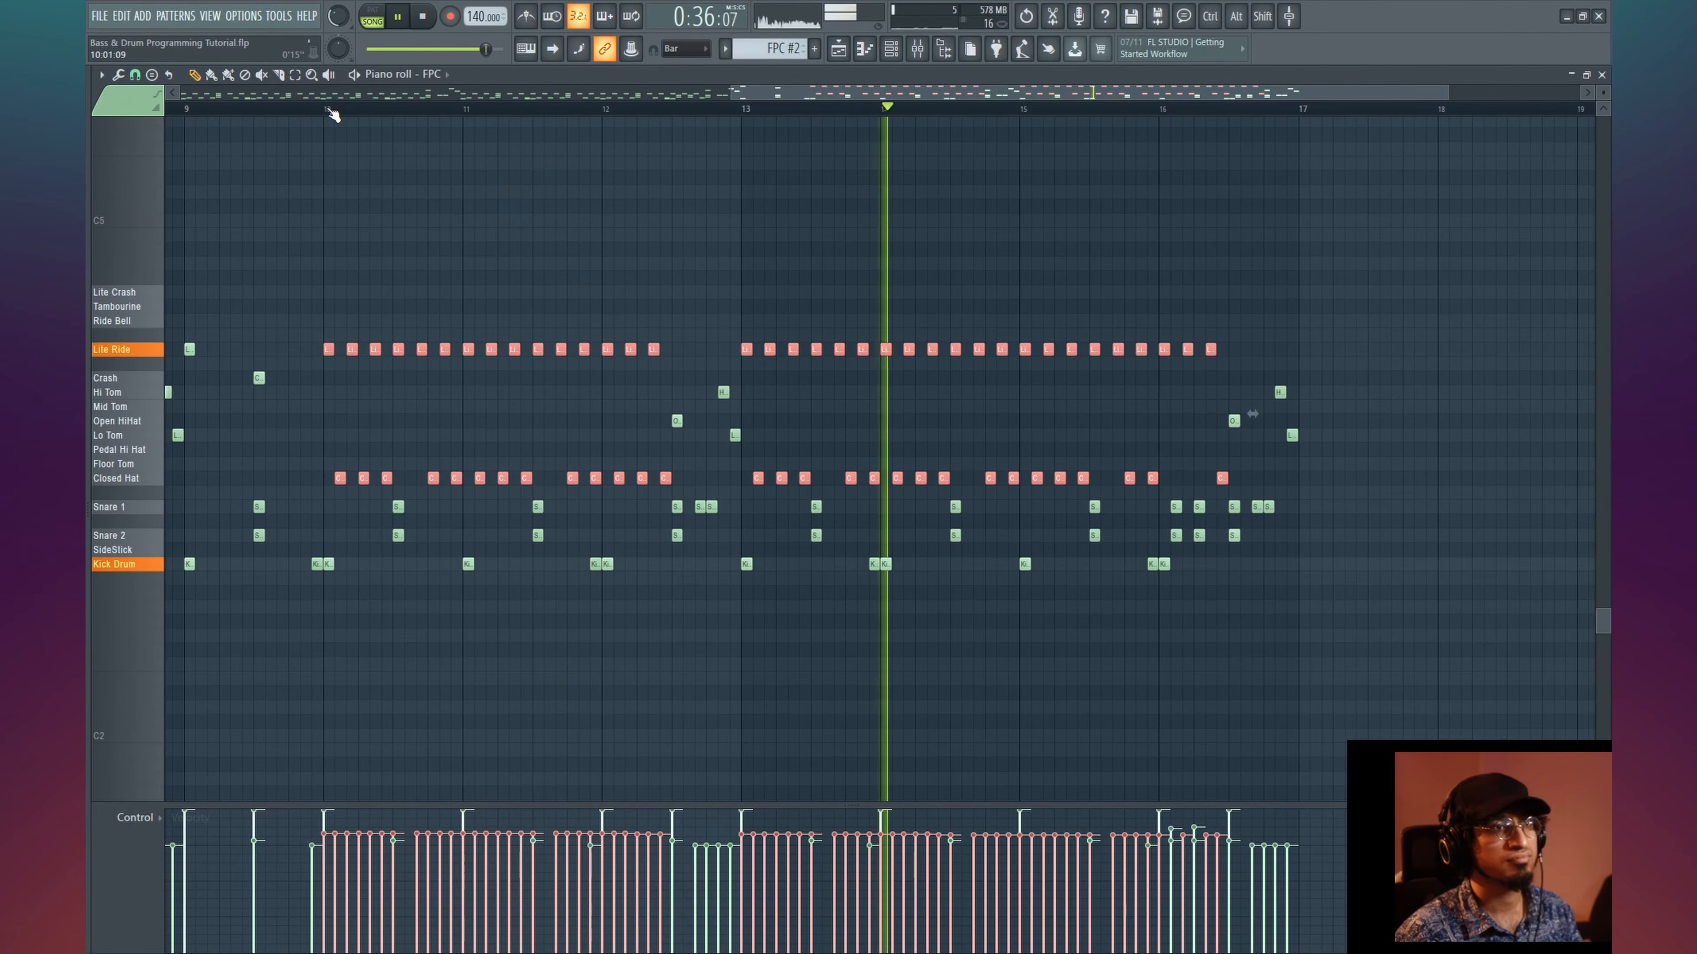
- Add a softer Pedal Hi Hat note after the open hat in the bar 12 fill and another in the bar 4 fill
left_click(671, 106)
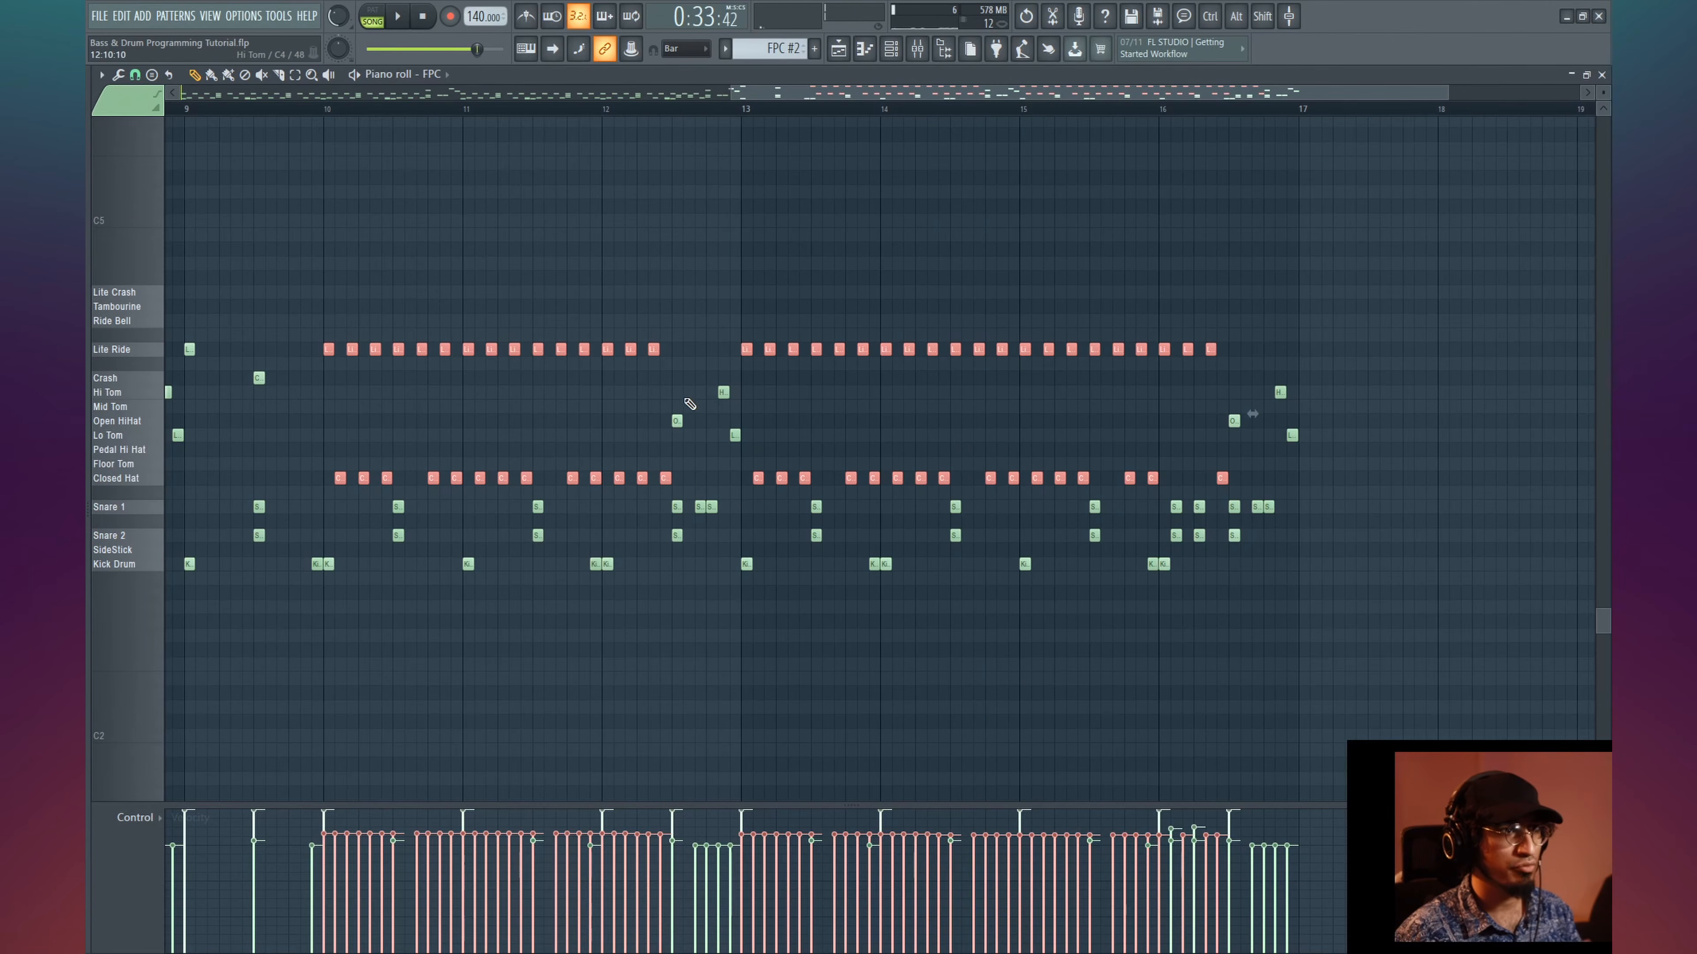
left_click(676, 421)
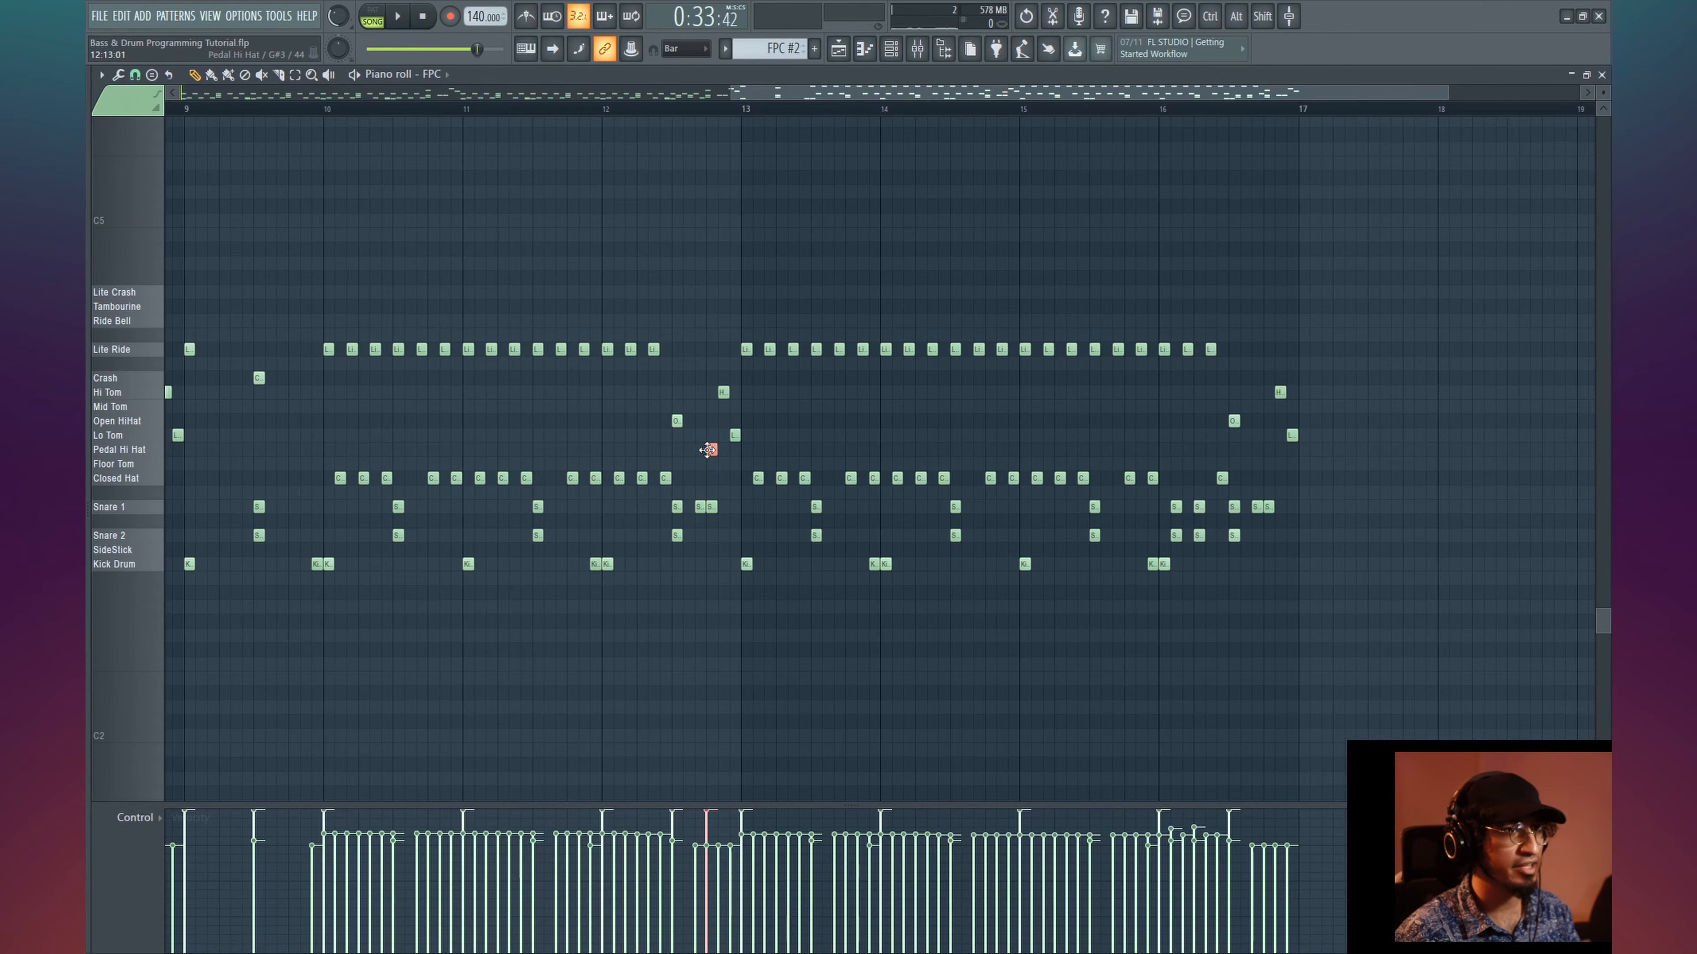
key("space")
key("space")
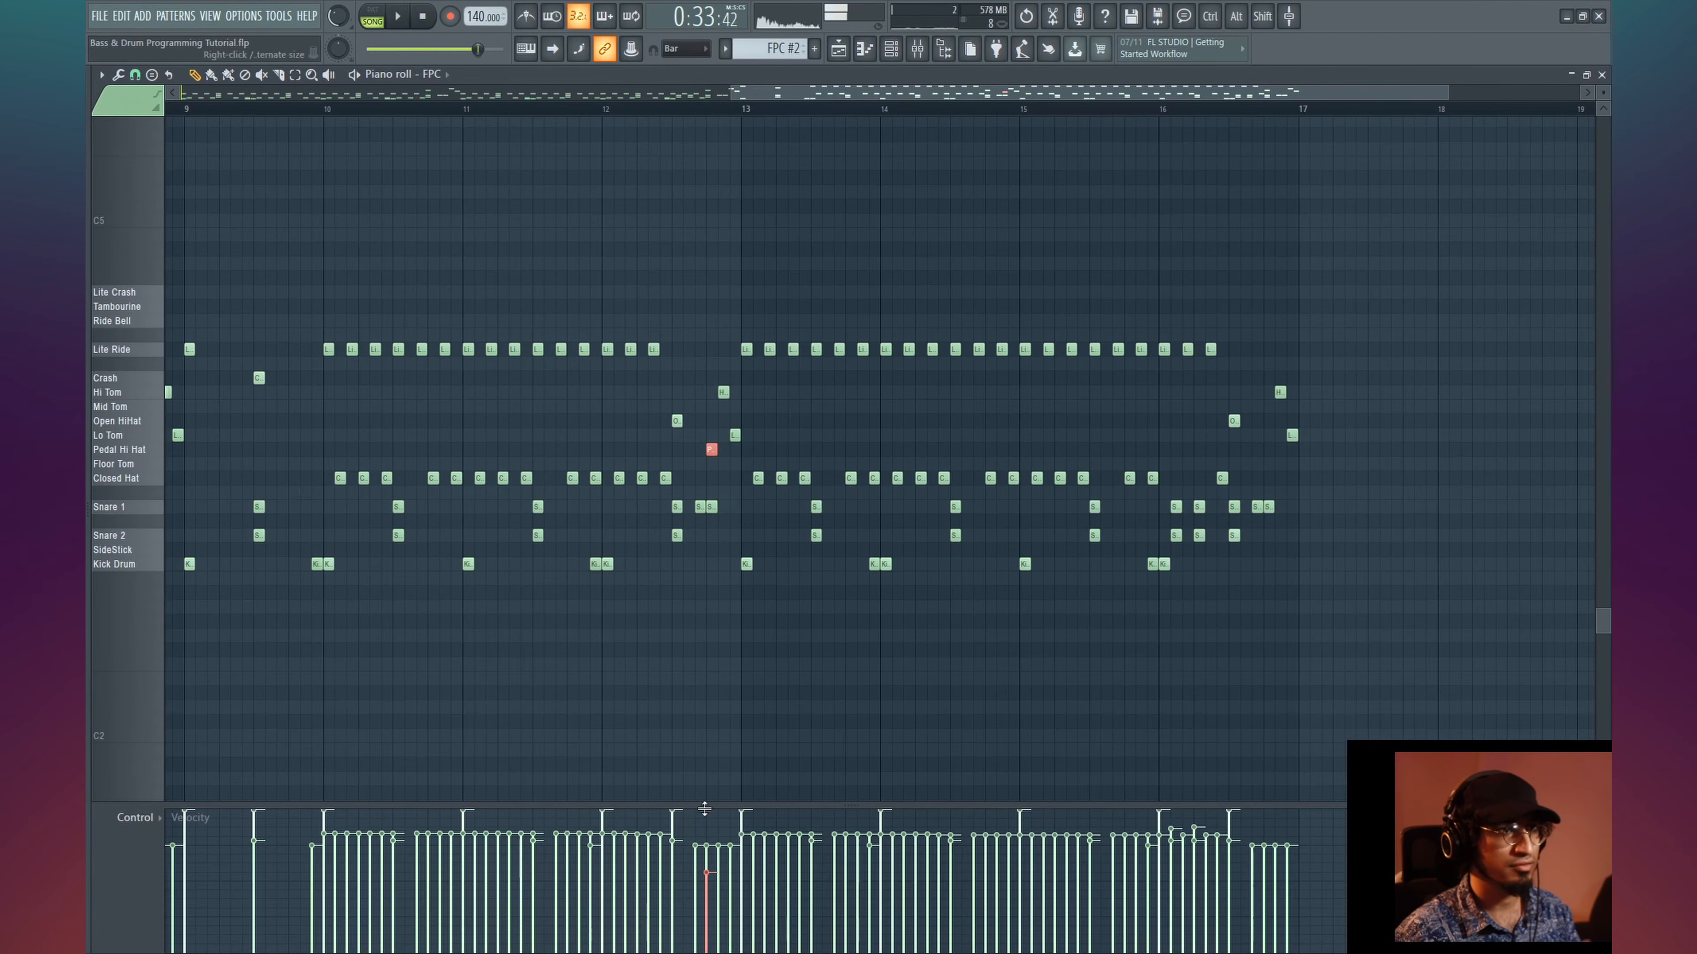
key("space")
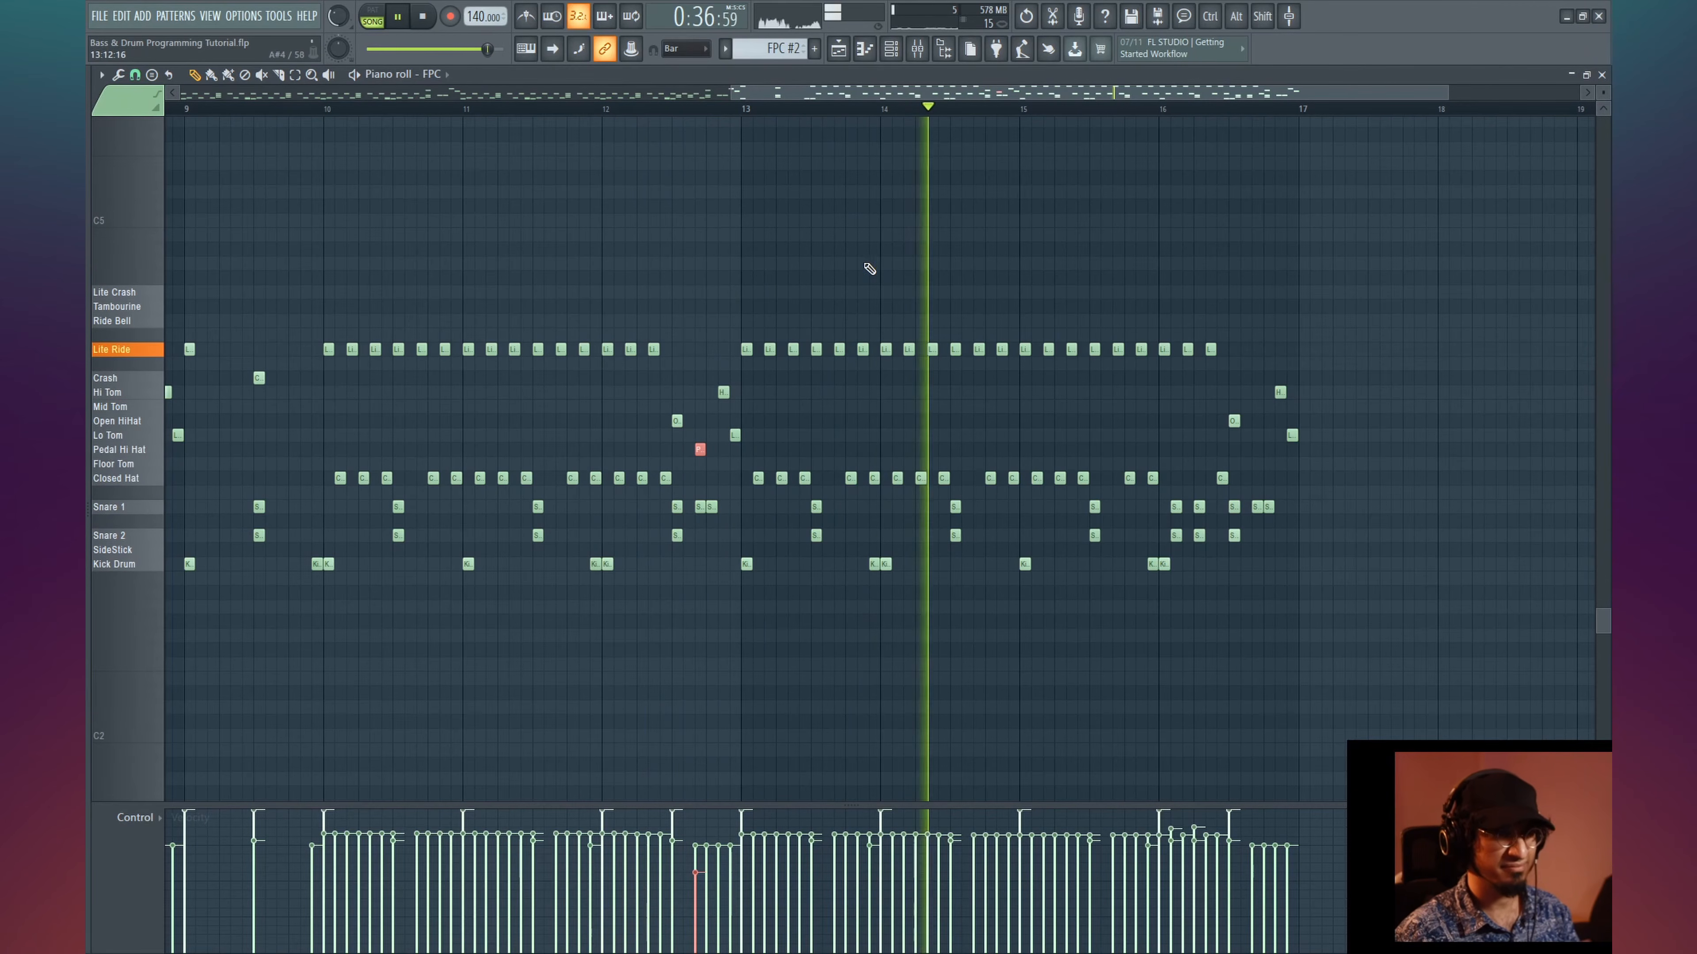
key("space")
scroll(1135, 441, "left", 10)
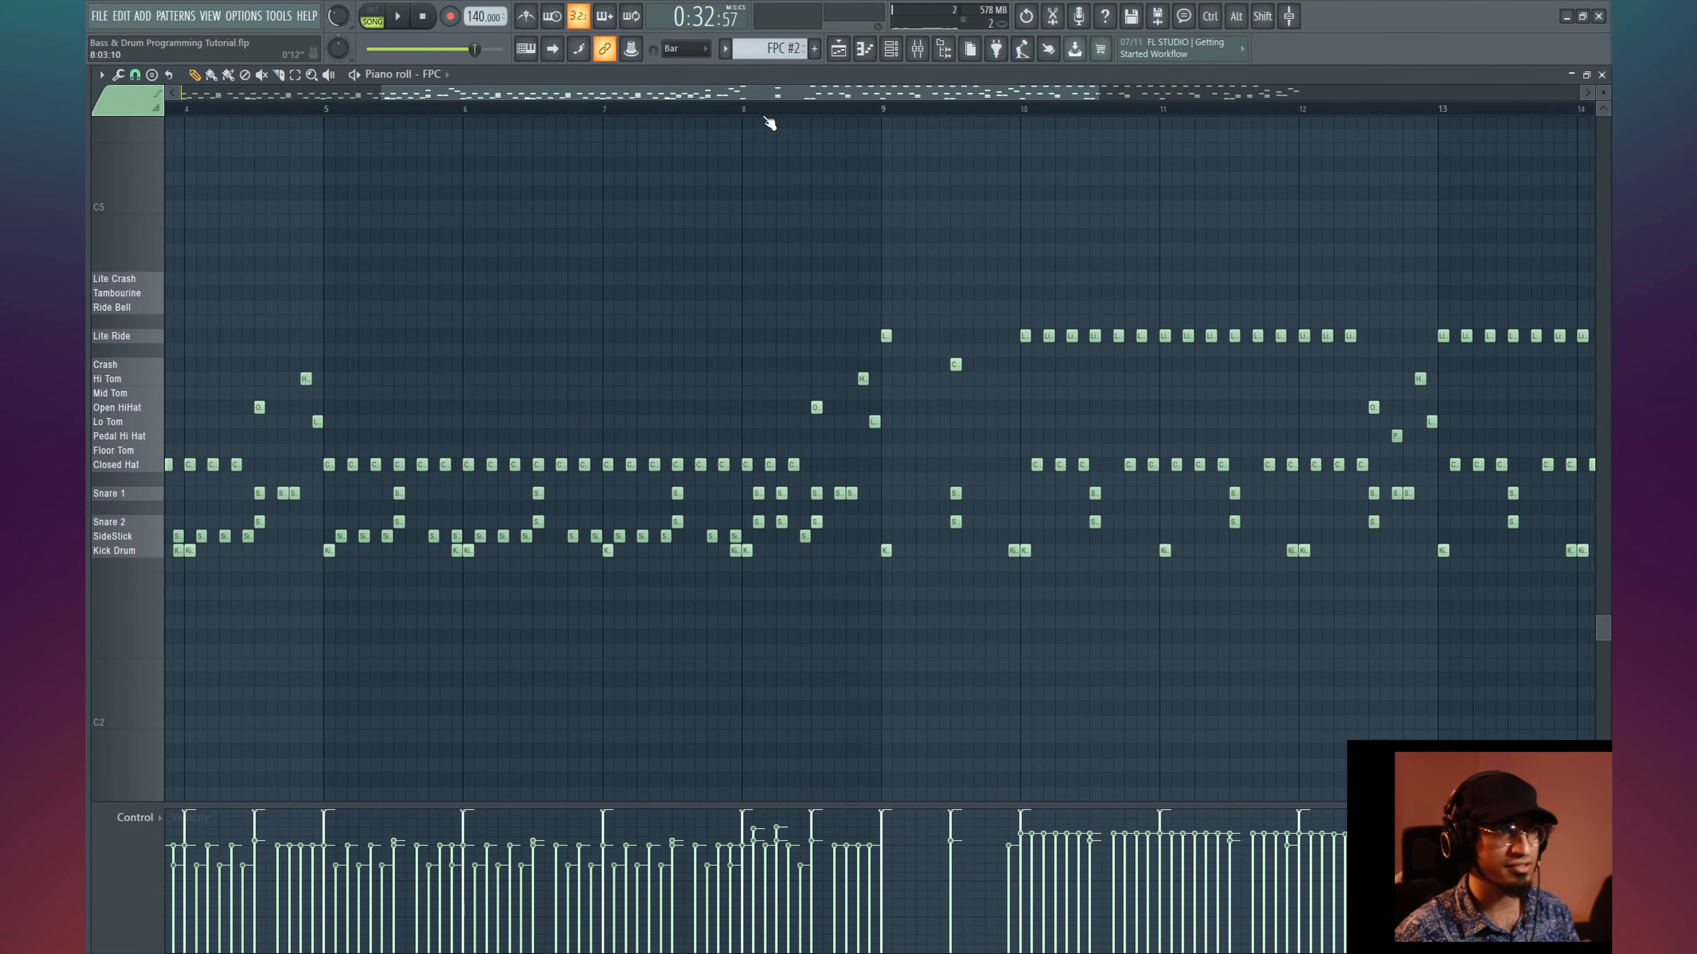
key("space")
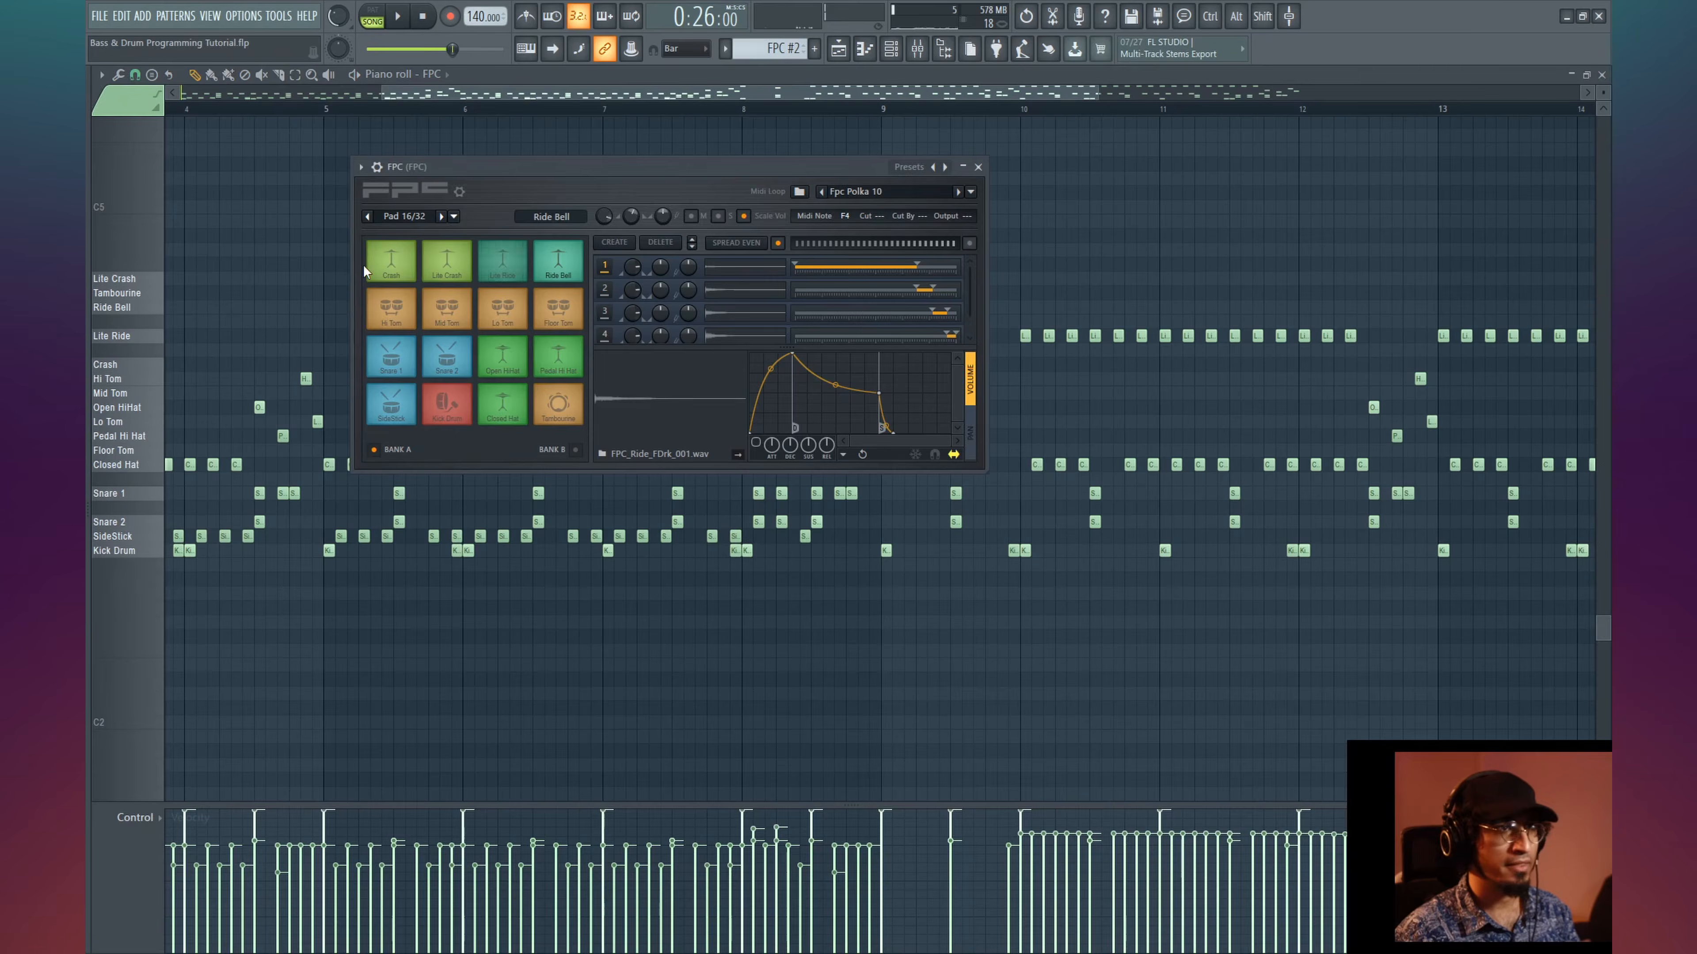
- Return to the Playlist and play the whole arrangement from the beginning to check bass, drums and Harmless together
key("F6")
key("F9")
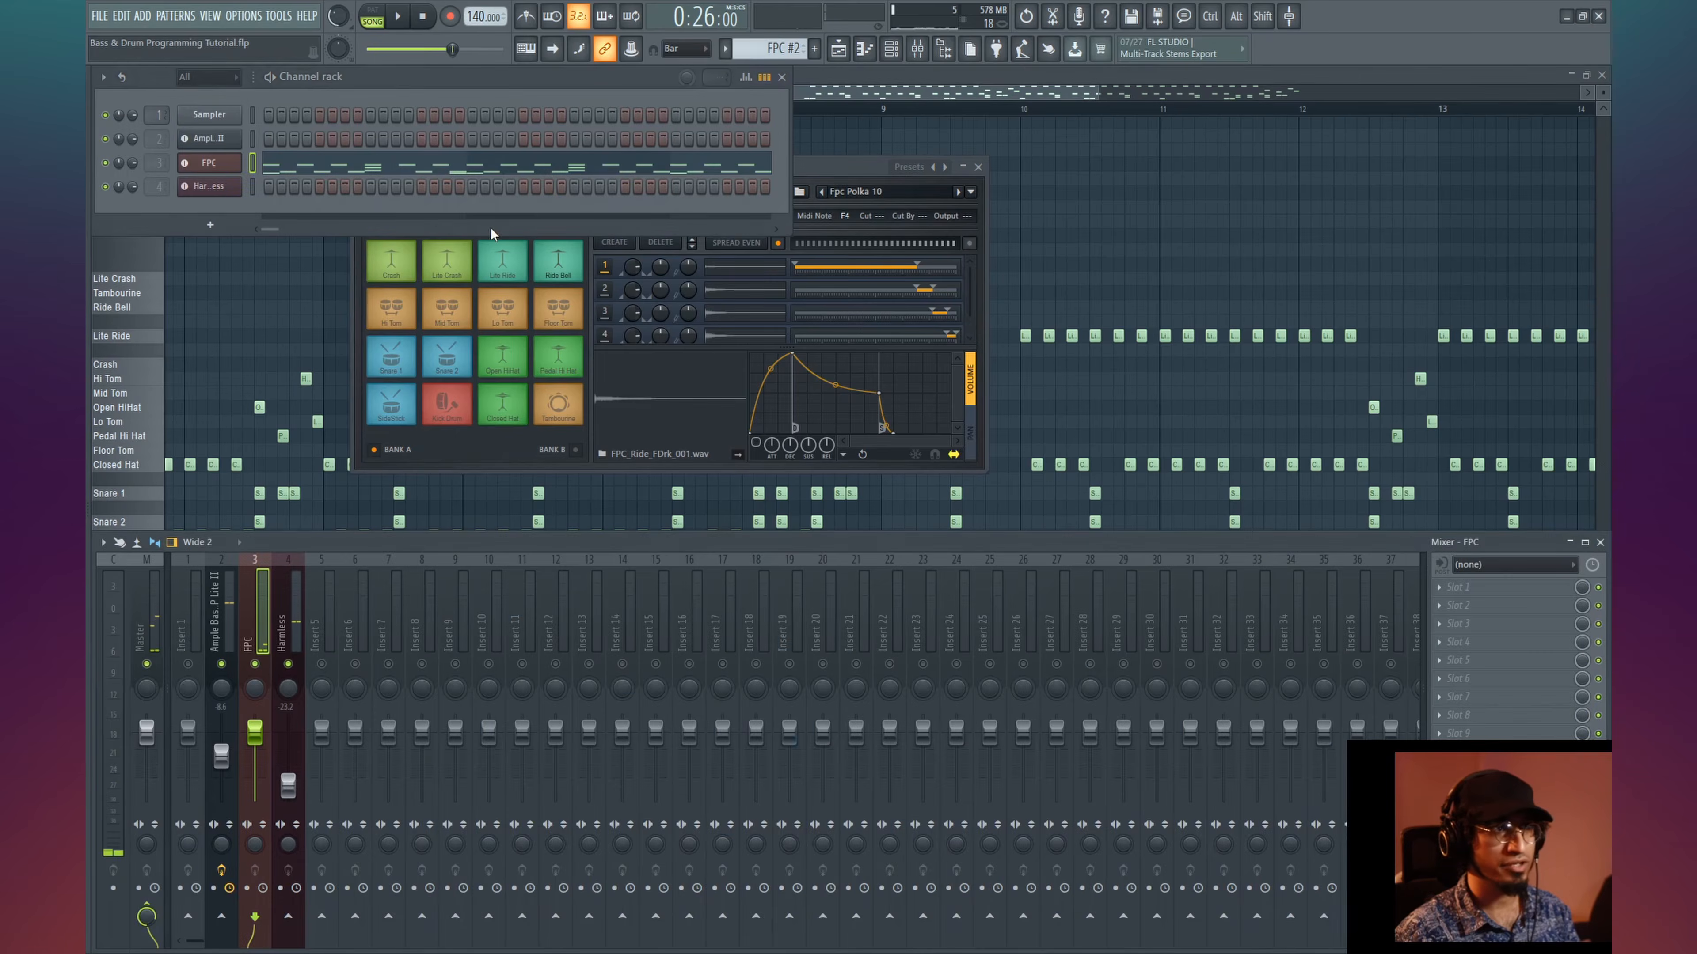
key("F5")
scroll(973, 216, "left", 8)
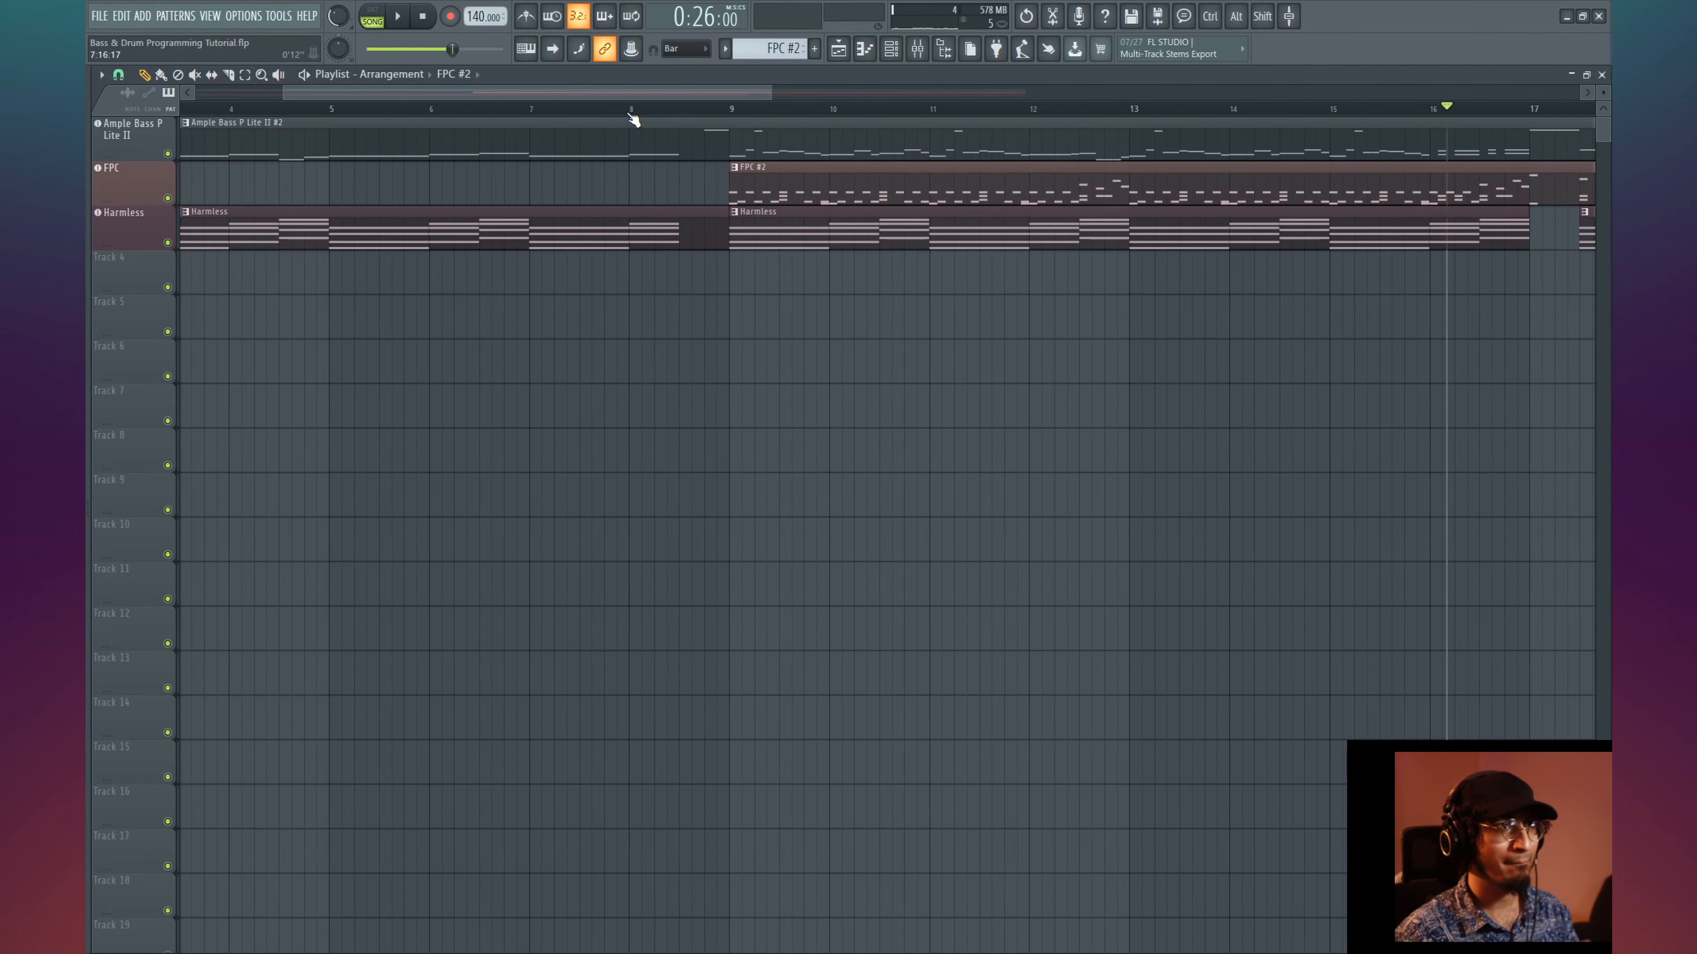
scroll(572, 127, "left", 2)
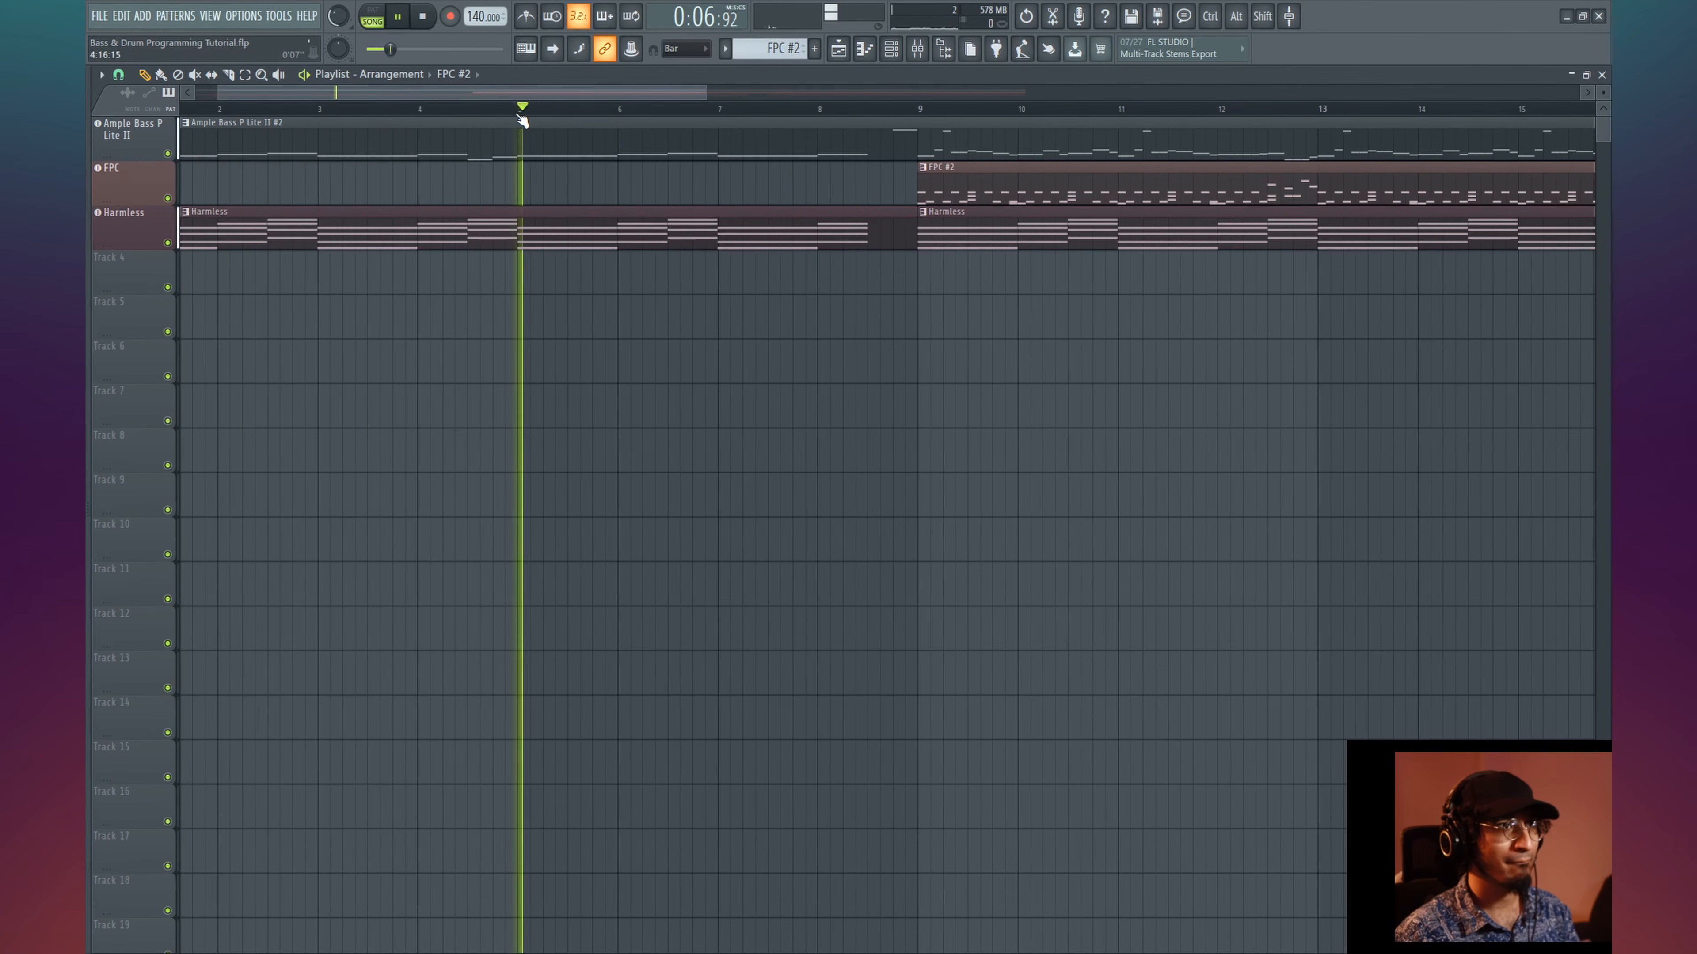
scroll(521, 121, "left", 1)
key("space")
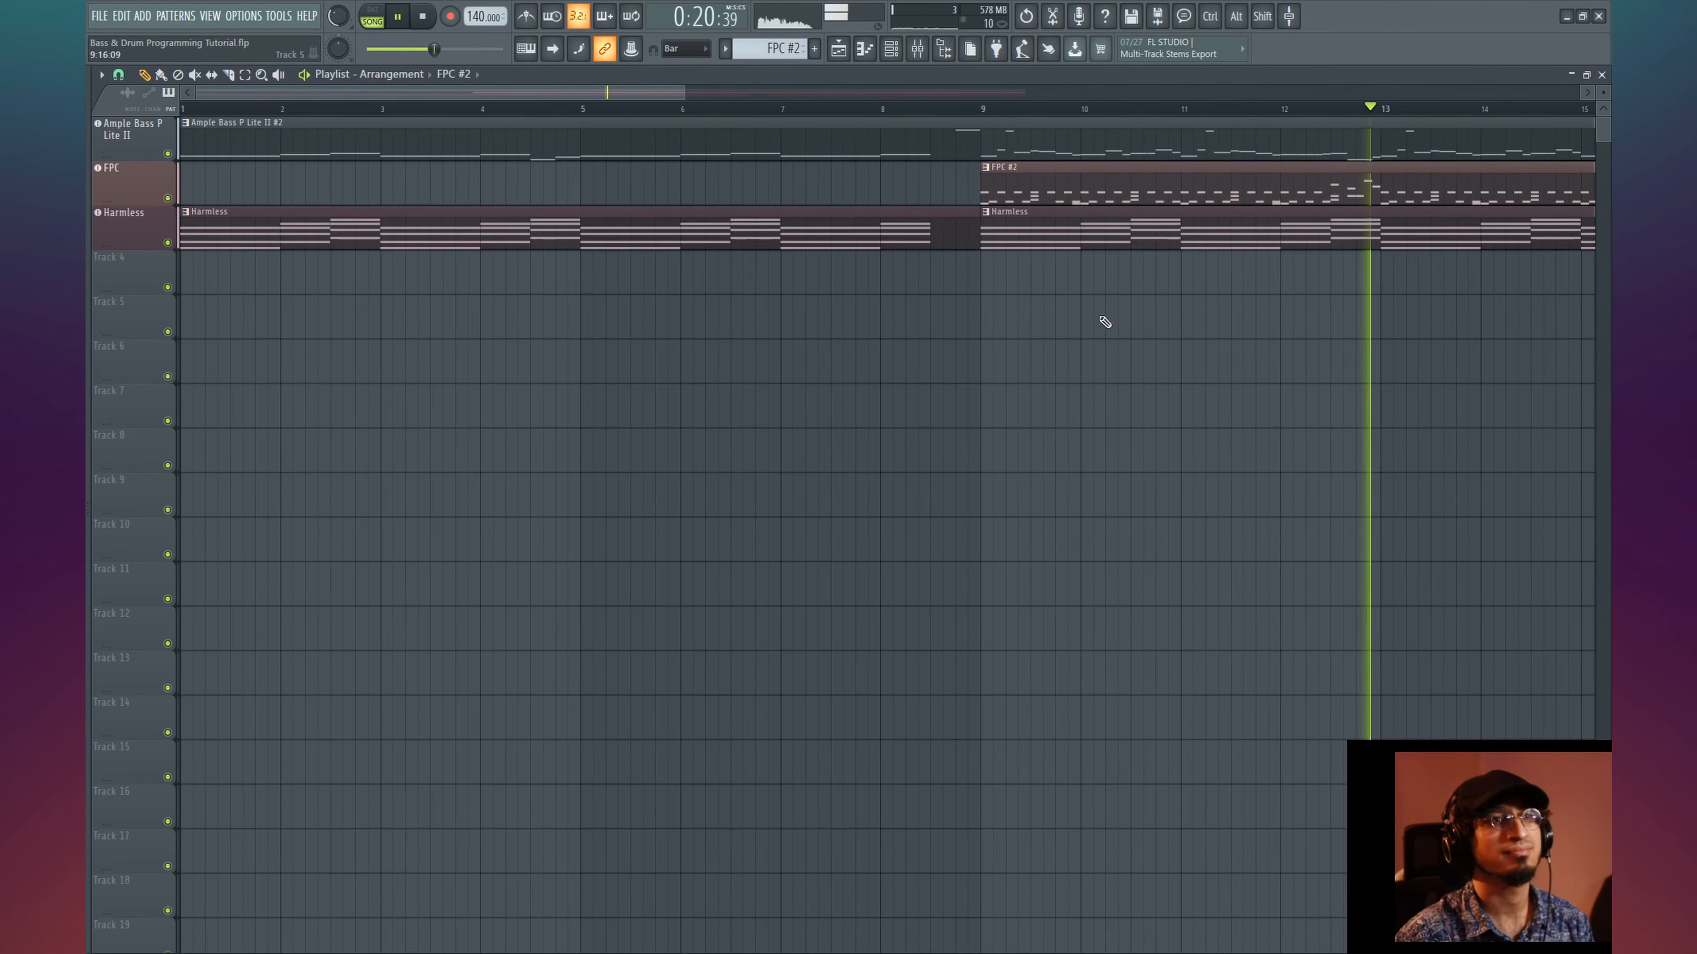
scroll(1098, 322, "right", 2)
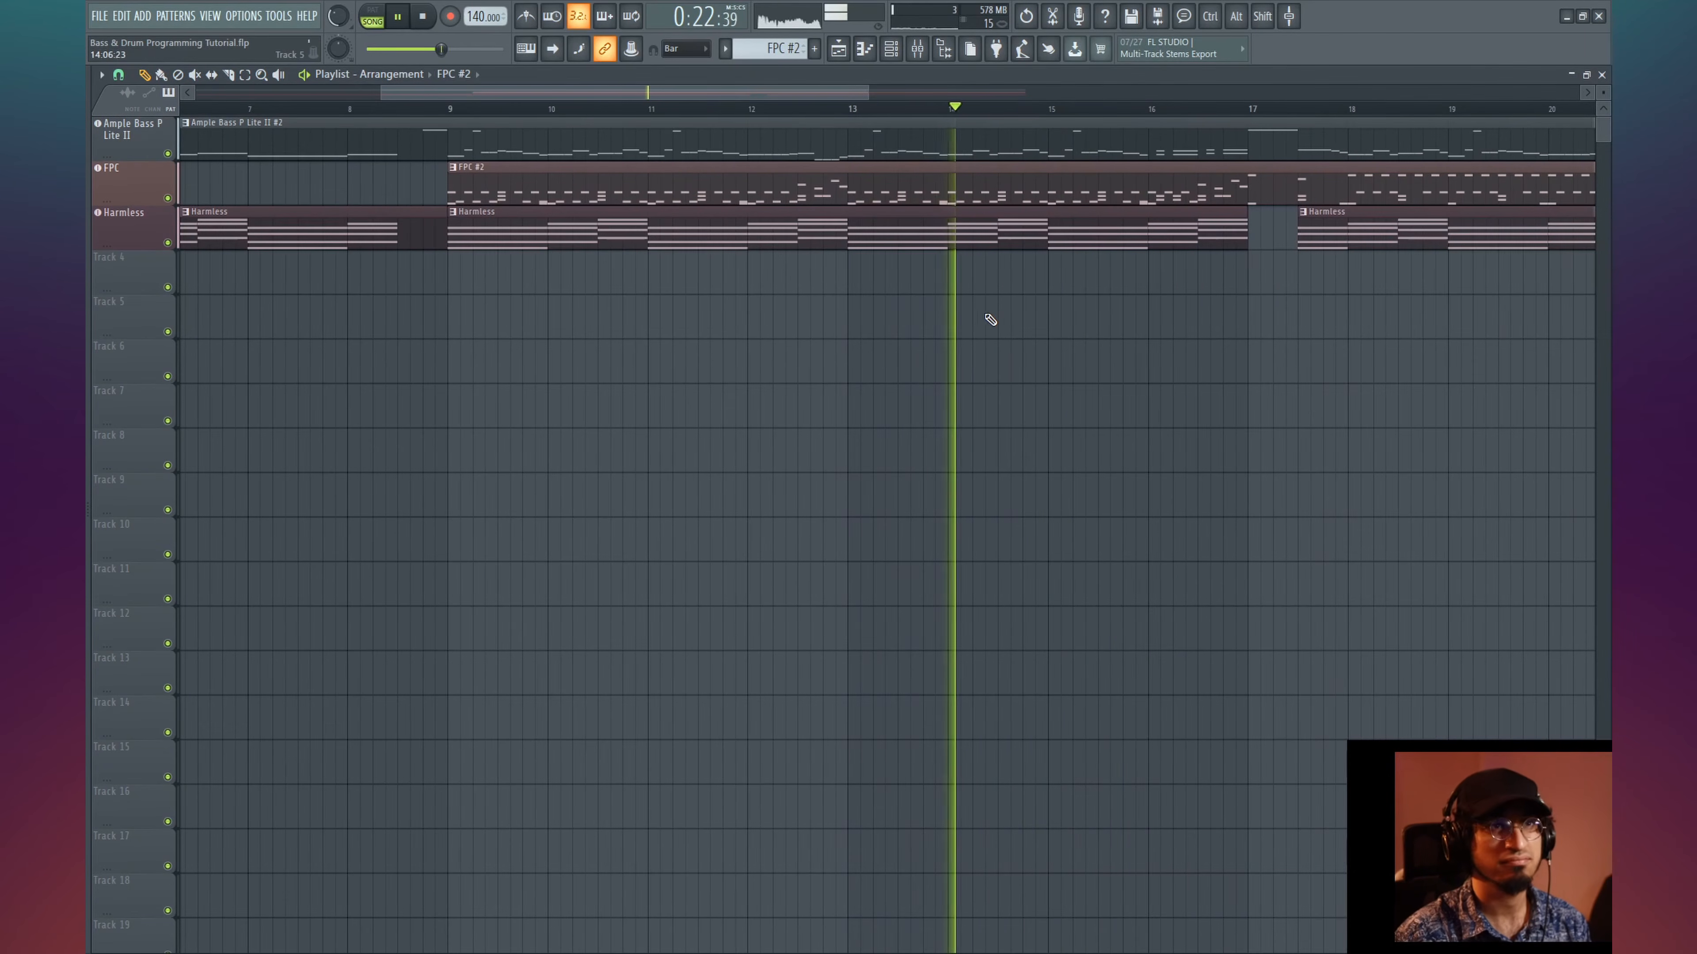
left_click_drag(930, 323, 927, 322)
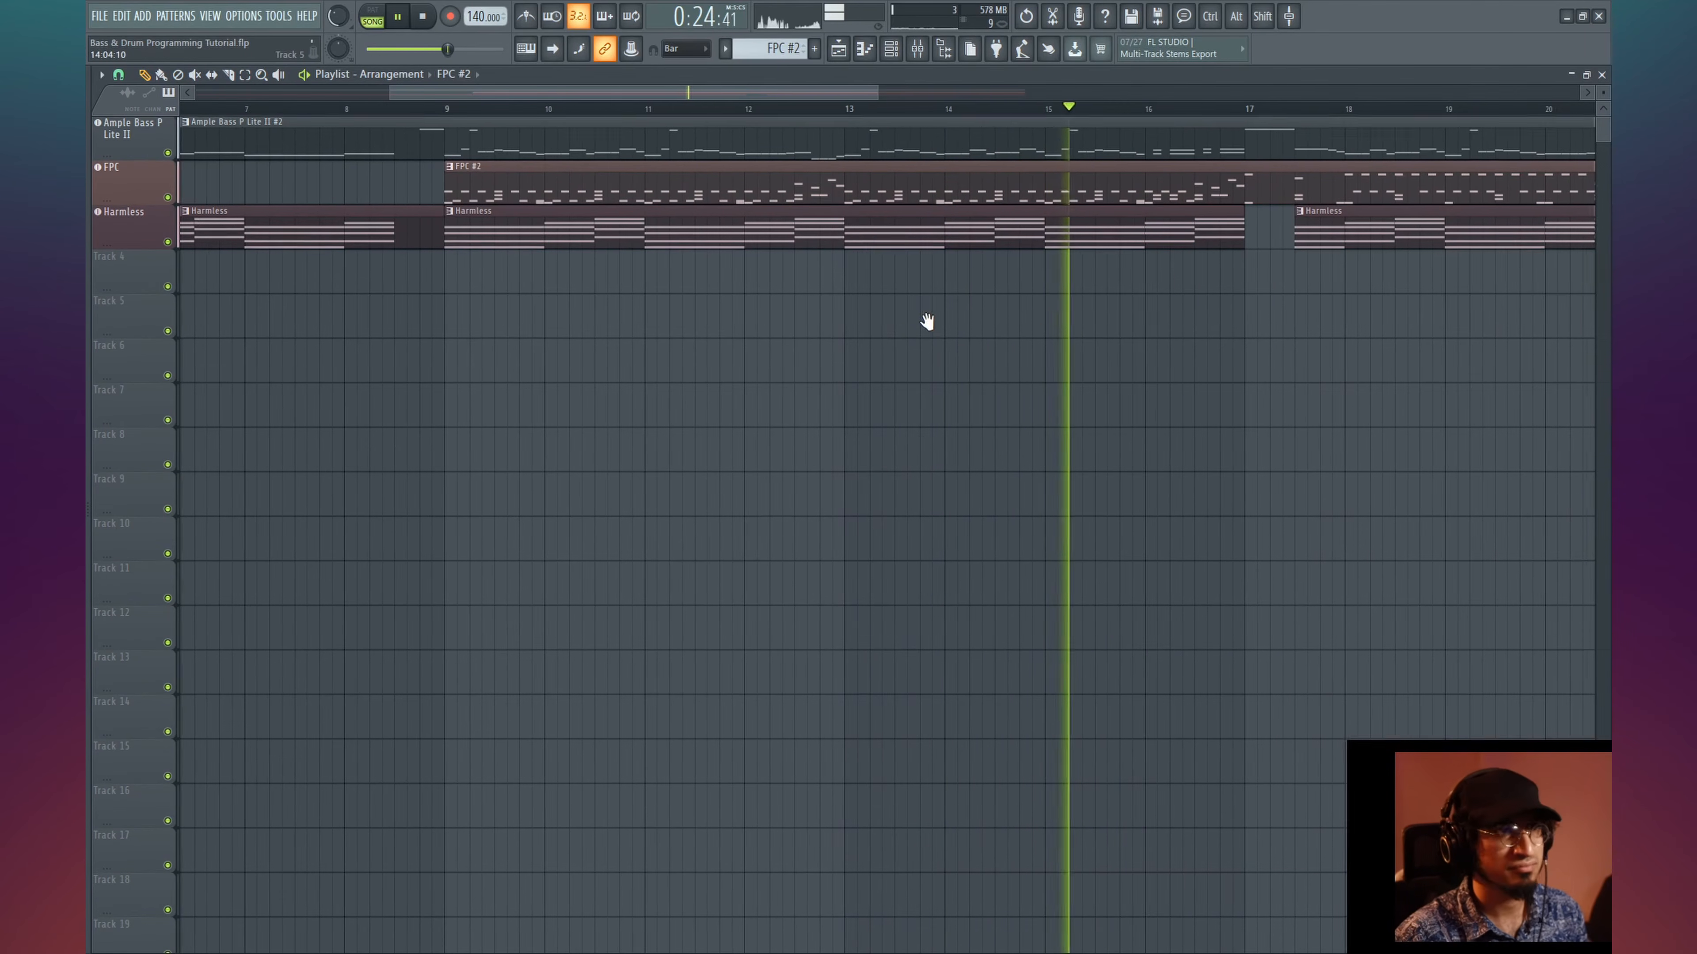
scroll(927, 323, "right", 2)
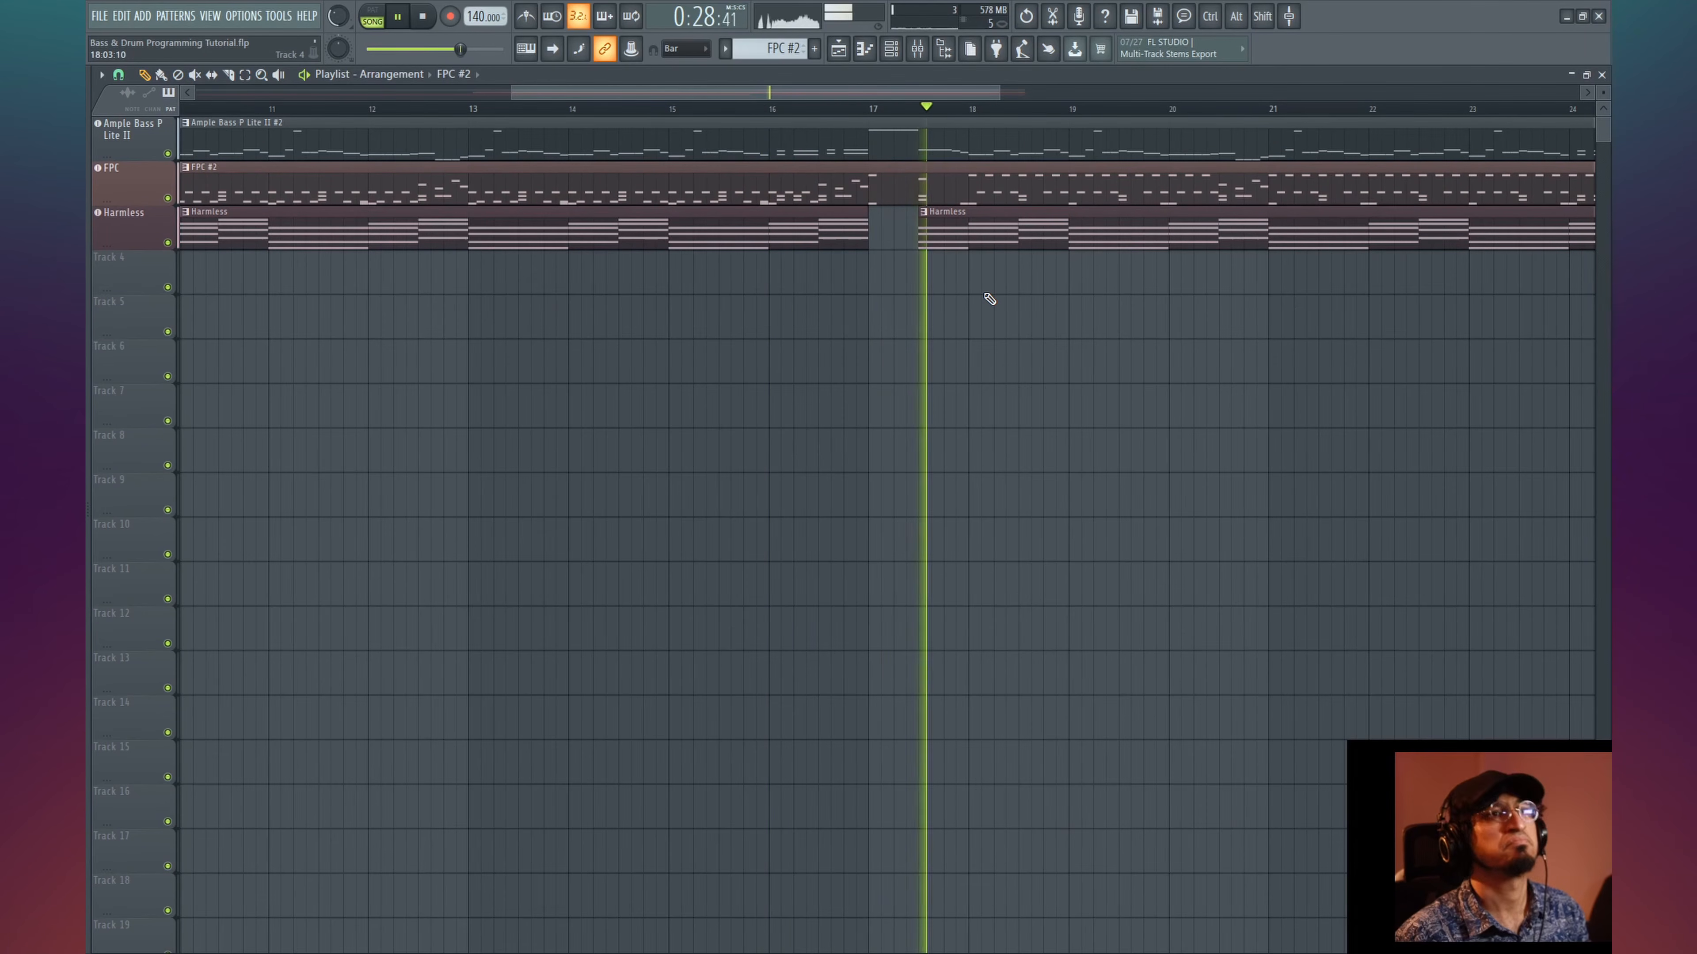
left_click_drag(1030, 292, 882, 311)
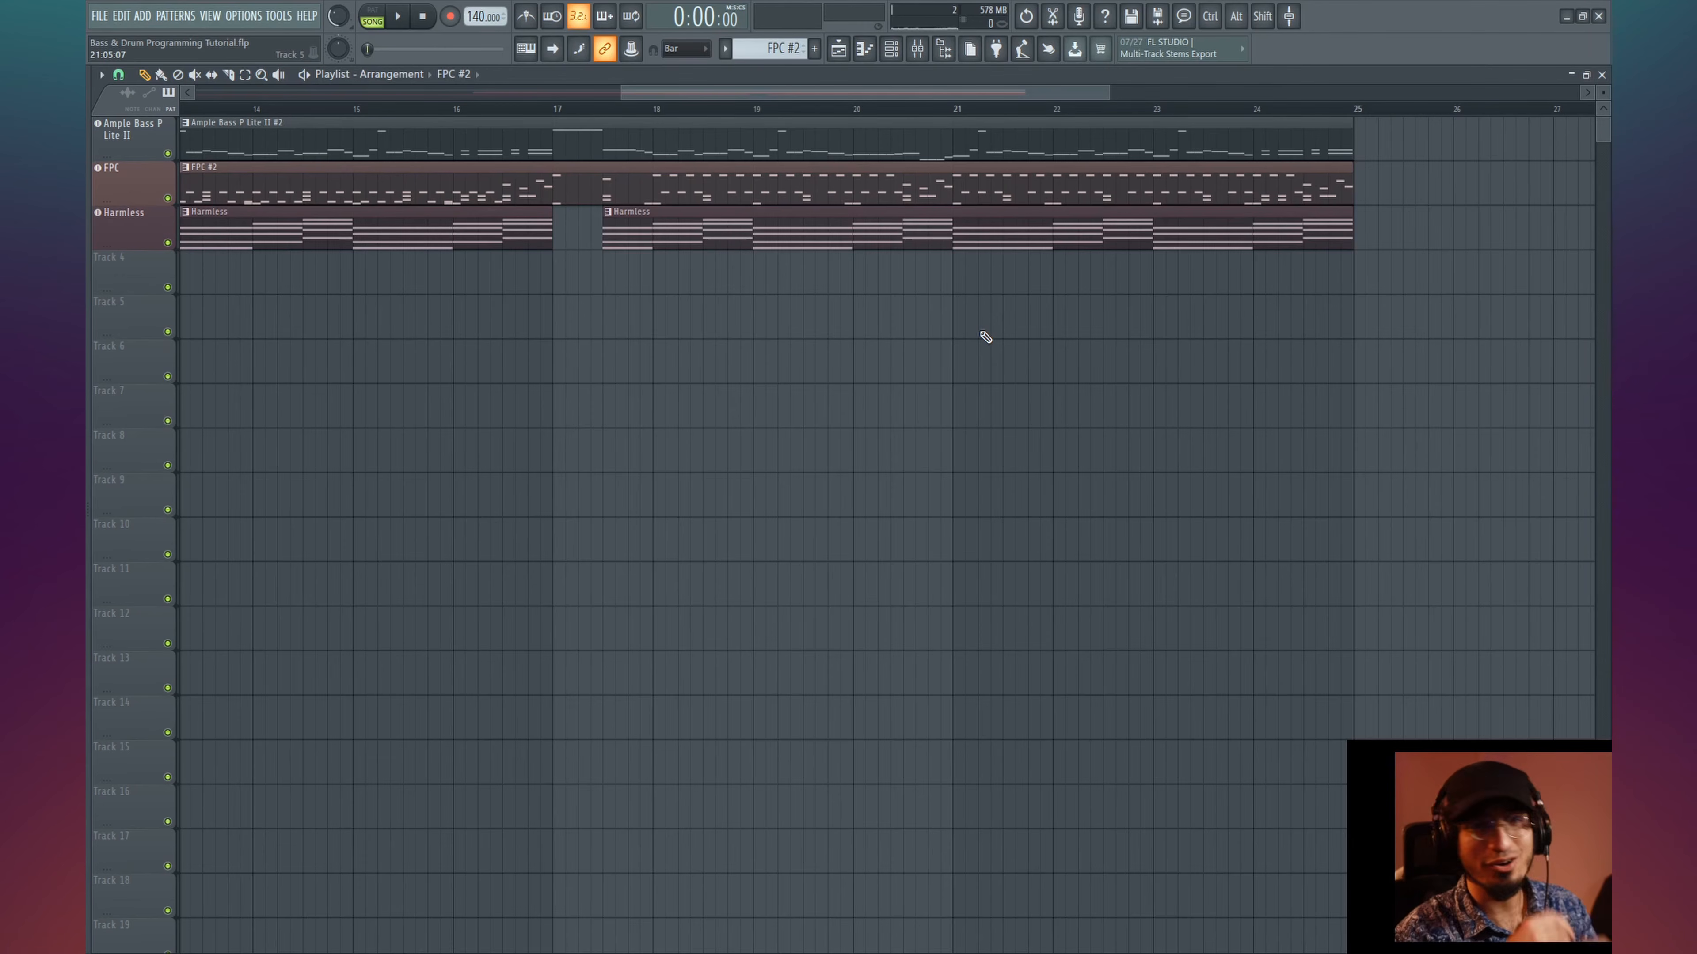
- Save the project with the finished arrangement
scroll(942, 113, "down", 4)
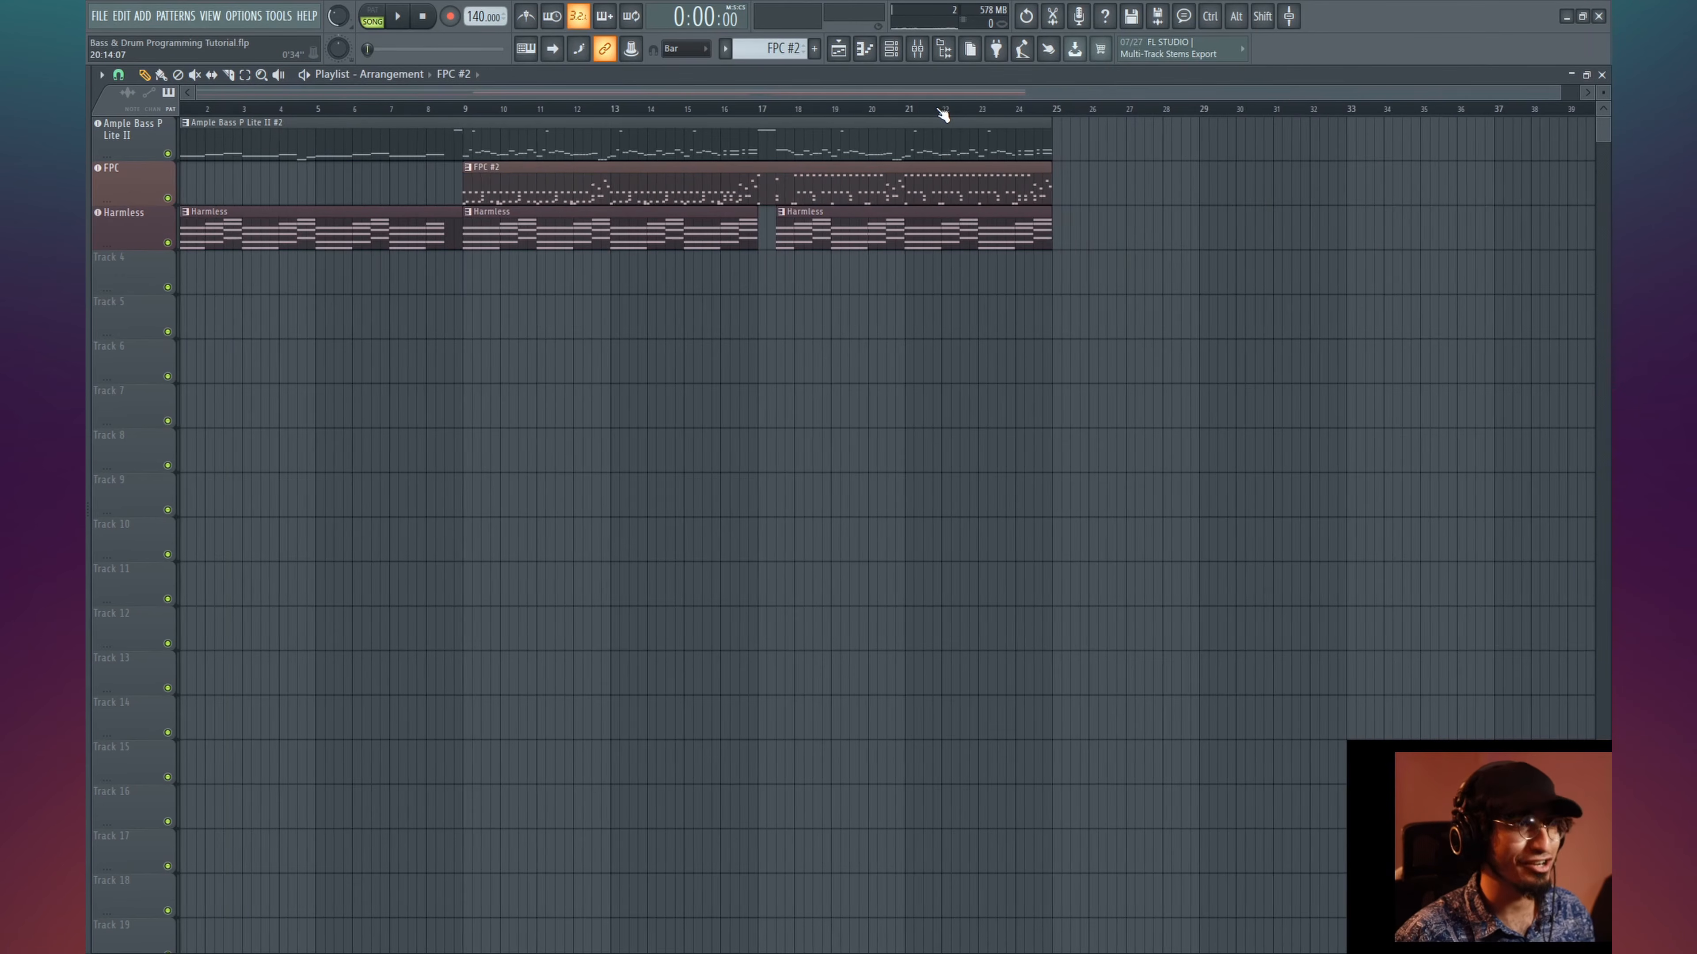
key("ctrl+s")
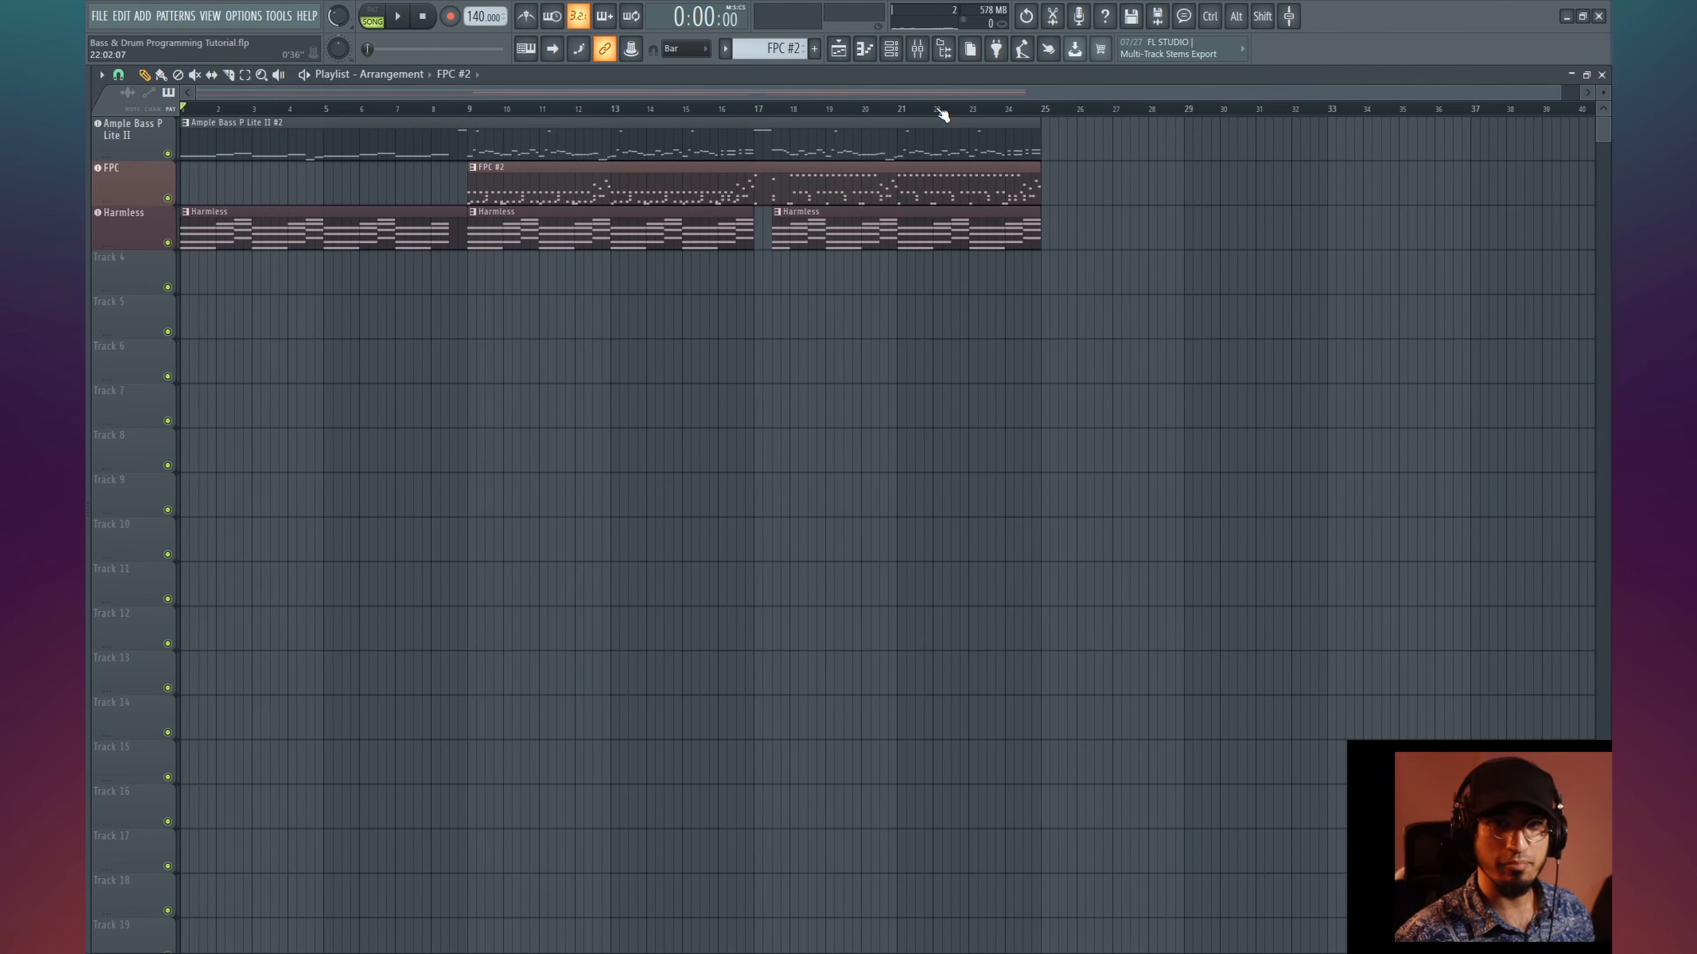